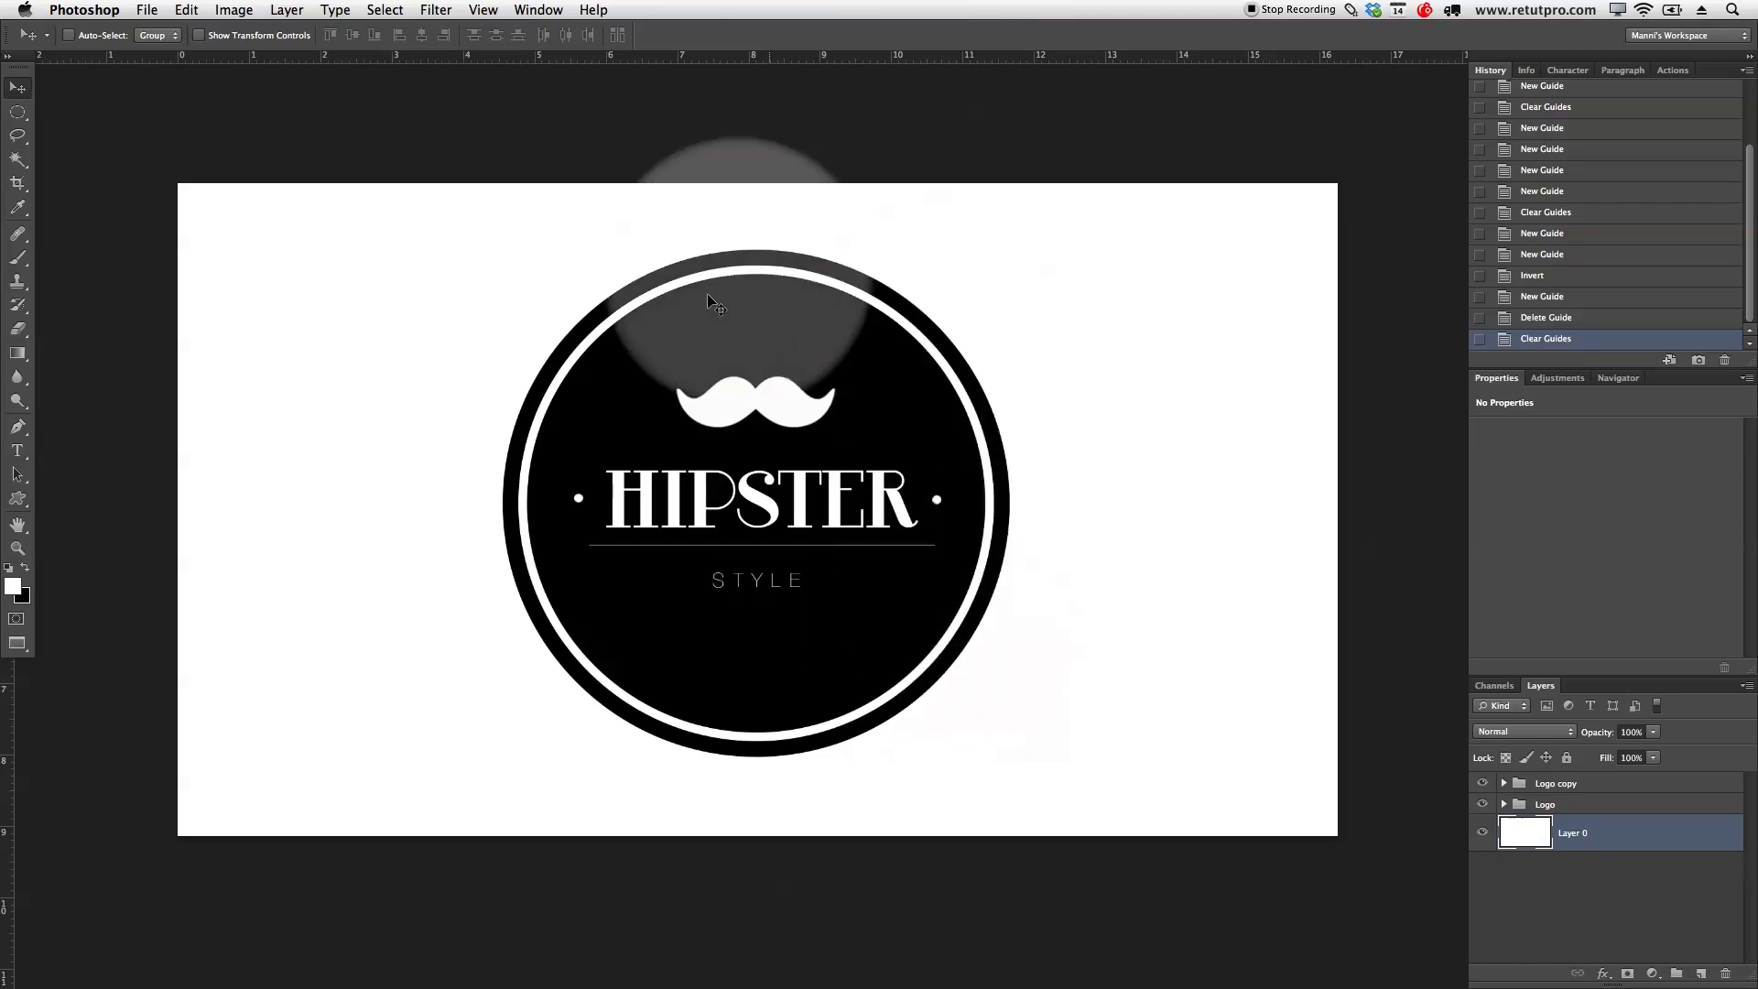
# - Hide the Logo group in the Layers panel, leaving a blank white canvas
pyautogui.click(1555, 803)
pyautogui.click(1483, 804)
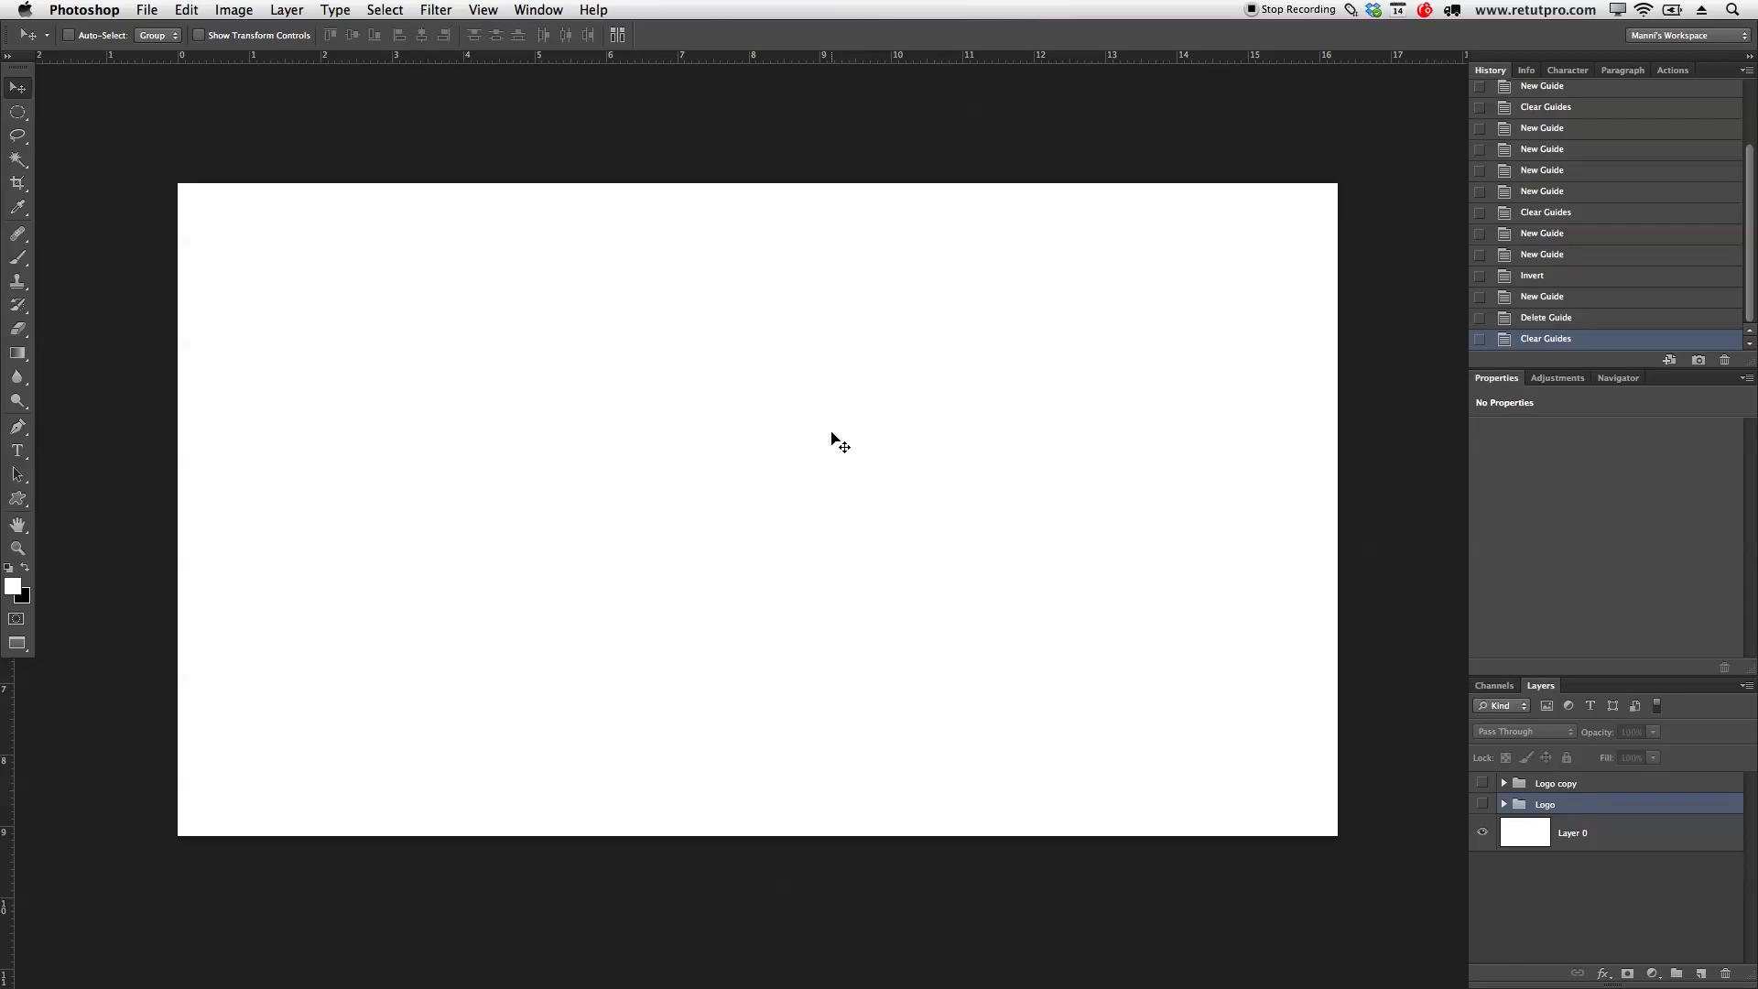
pyautogui.click(483, 9)
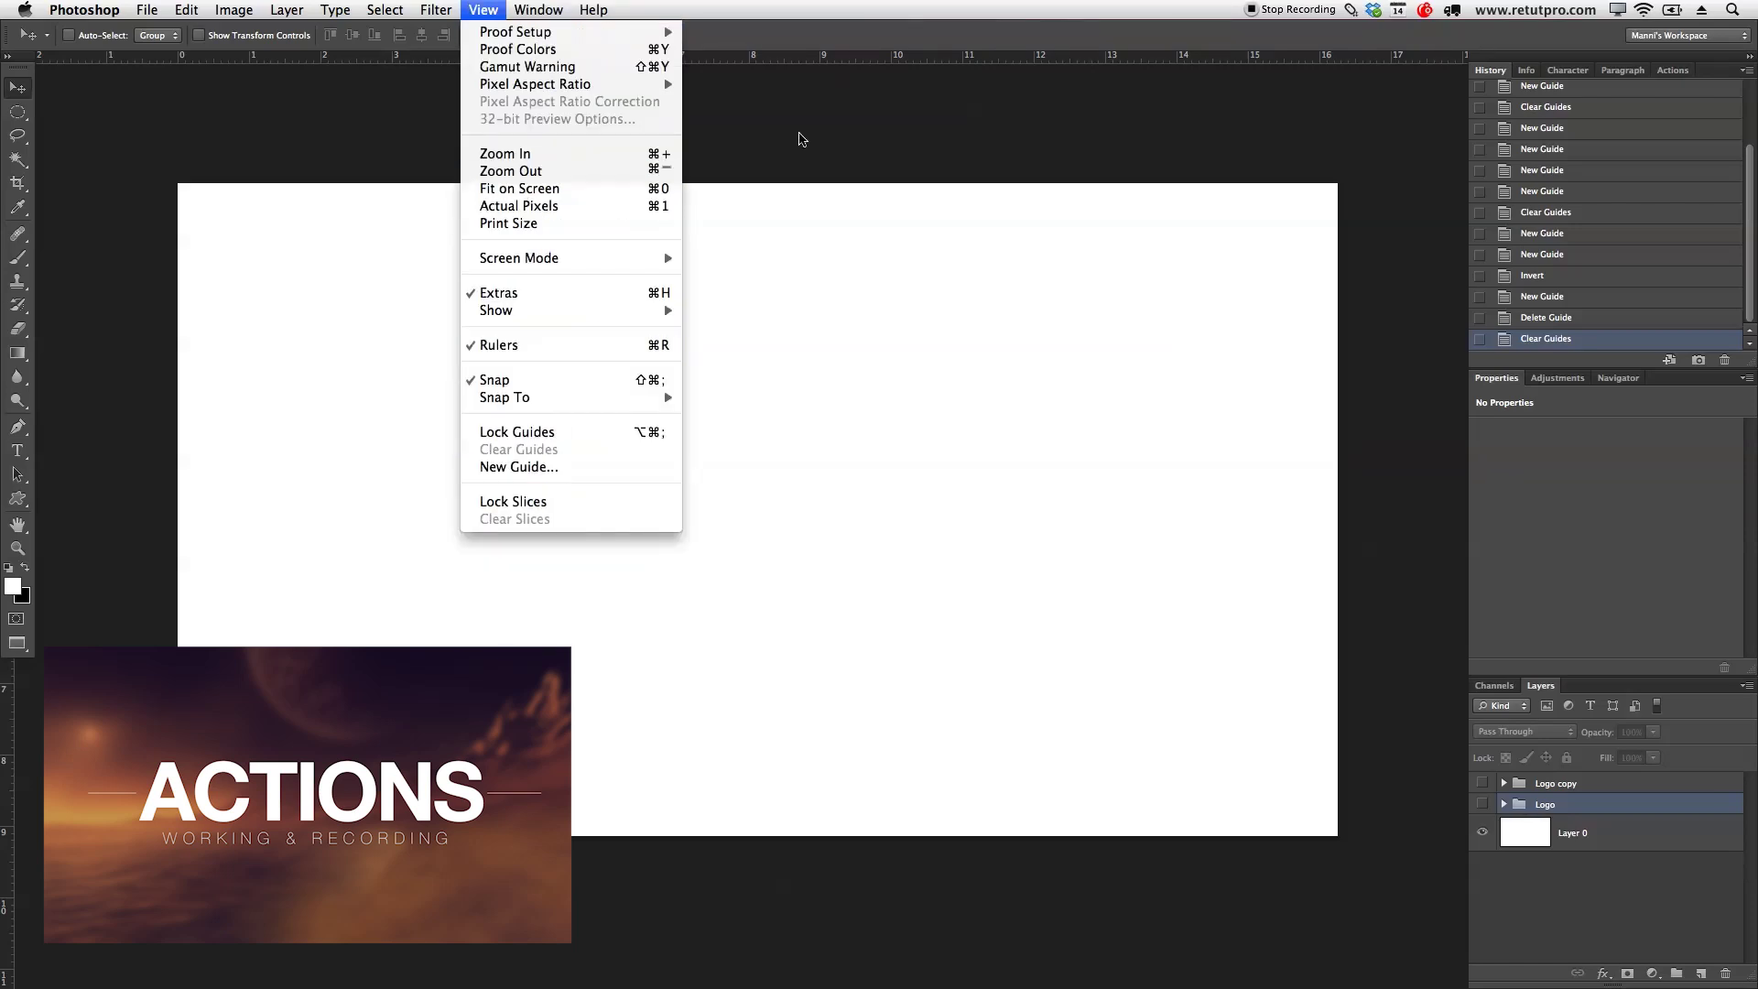
# - Play the 50% Guide Lines action from the Design Actions set to add centred cross guides
pyautogui.click(841, 75)
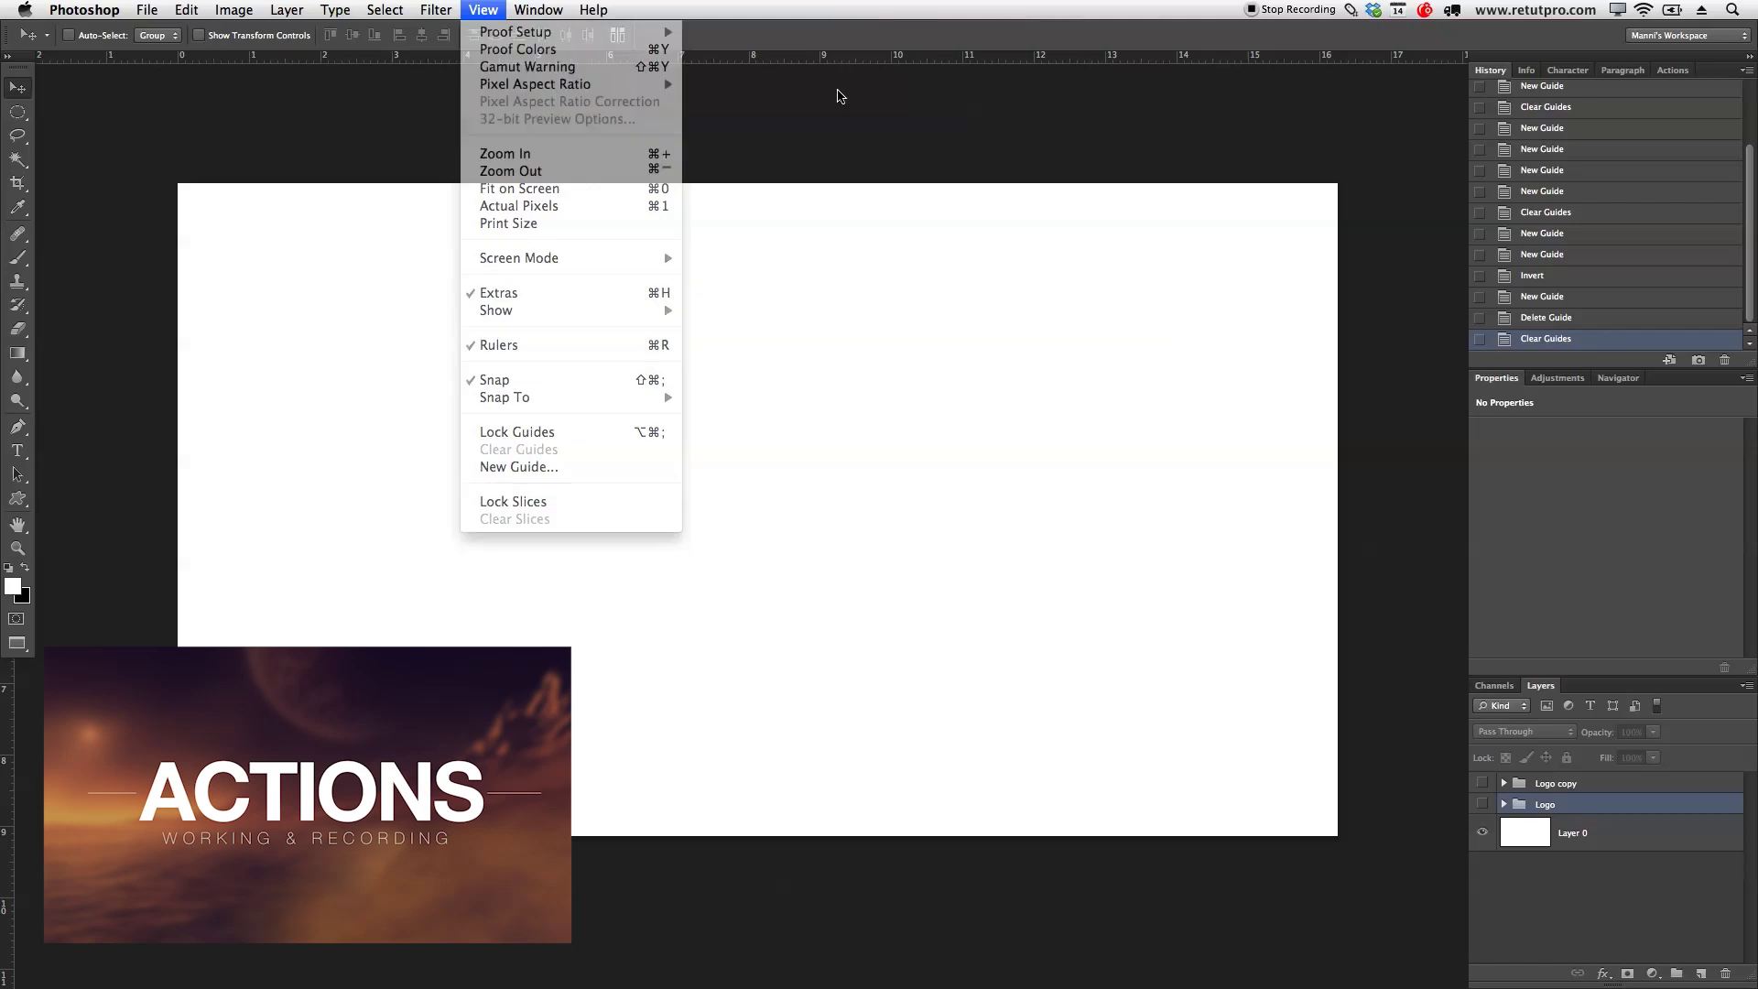
pyautogui.click(1672, 70)
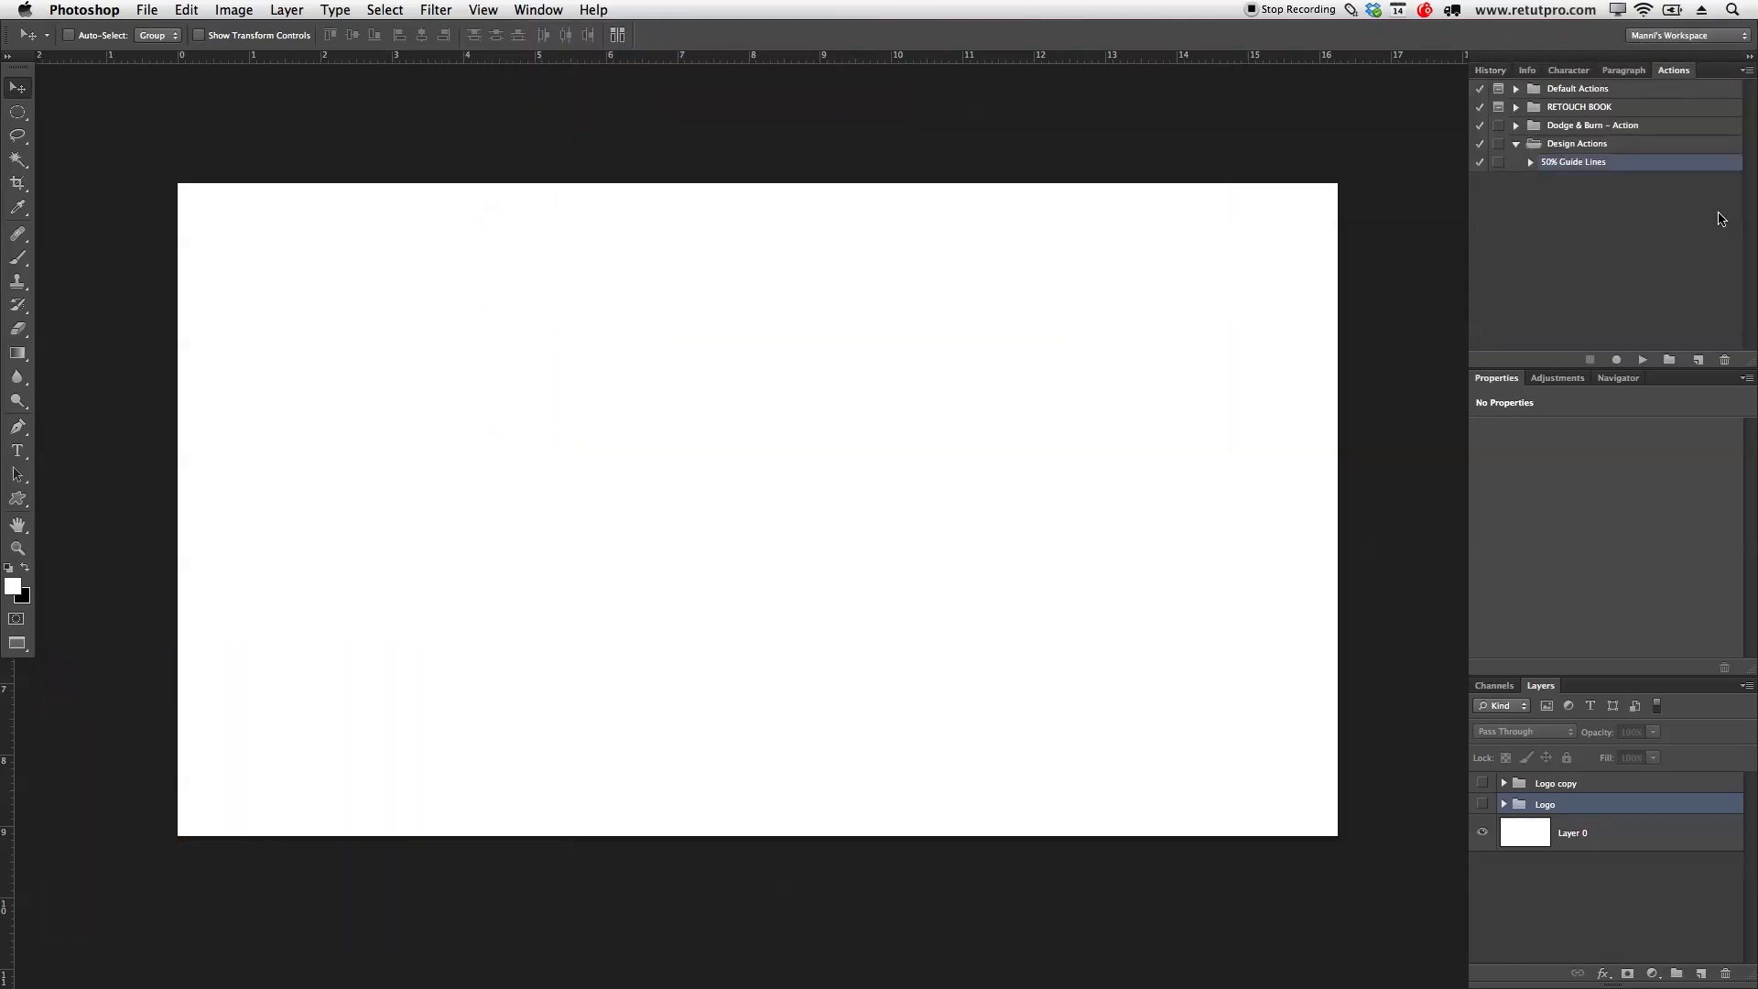
pyautogui.click(1598, 147)
pyautogui.click(1582, 164)
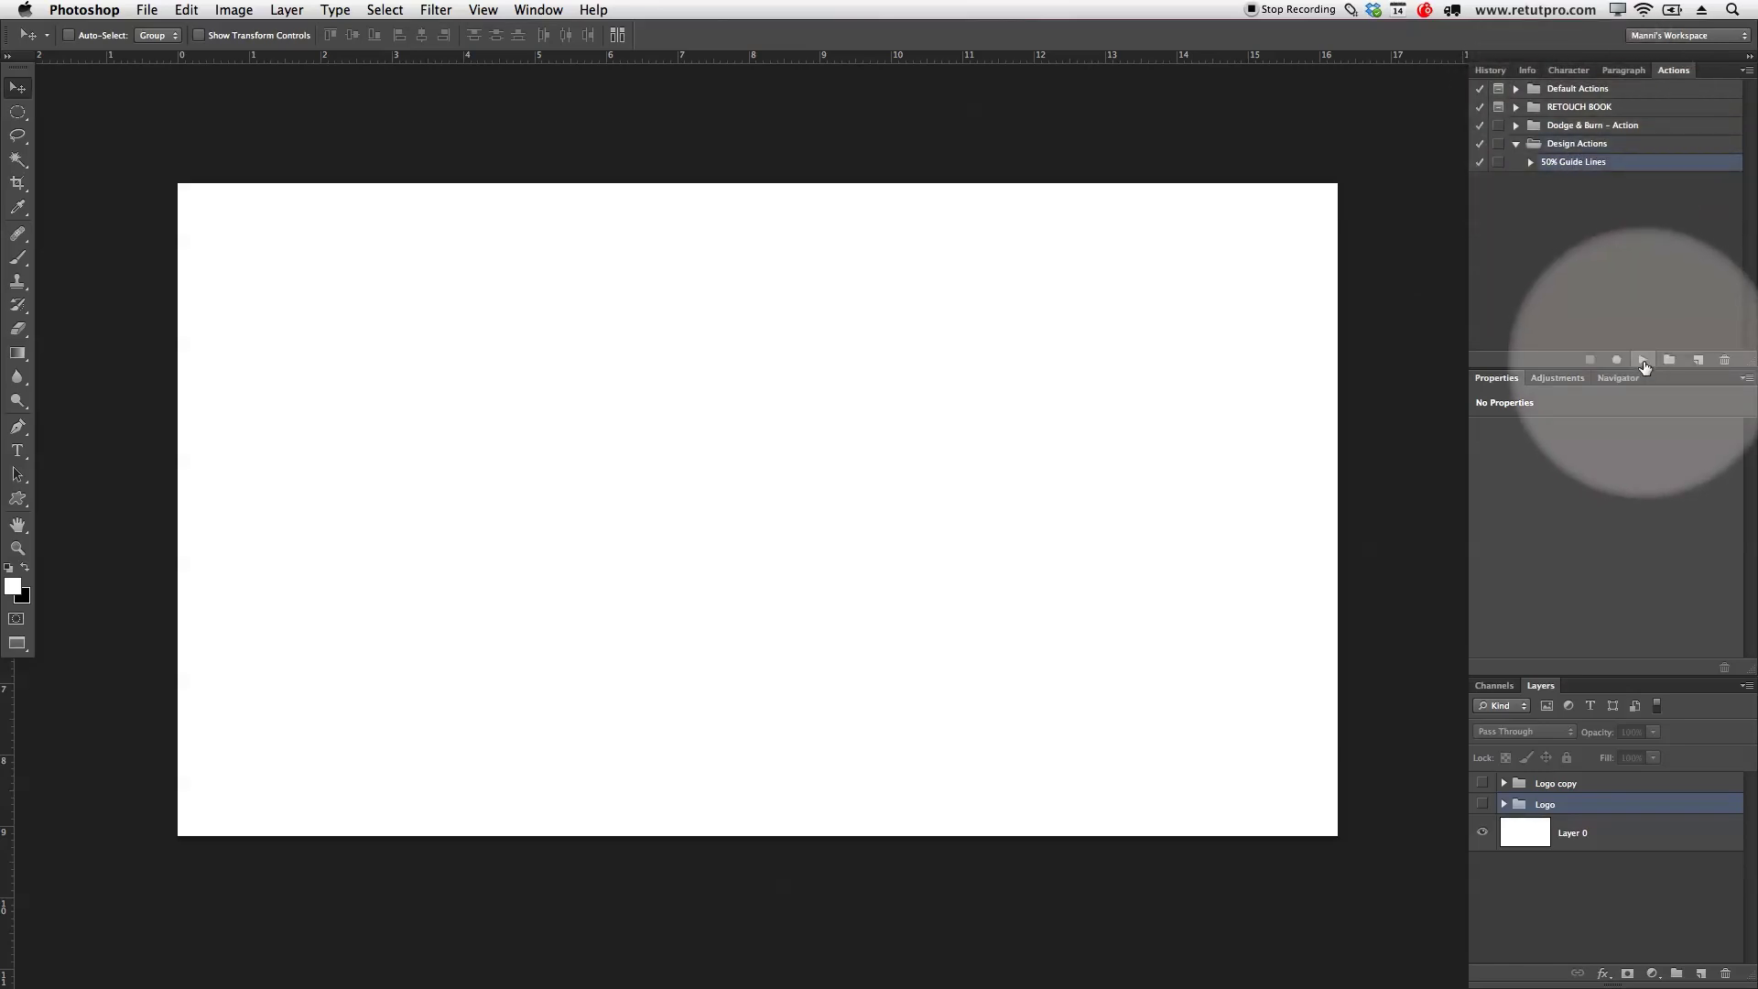
pyautogui.click(1641, 360)
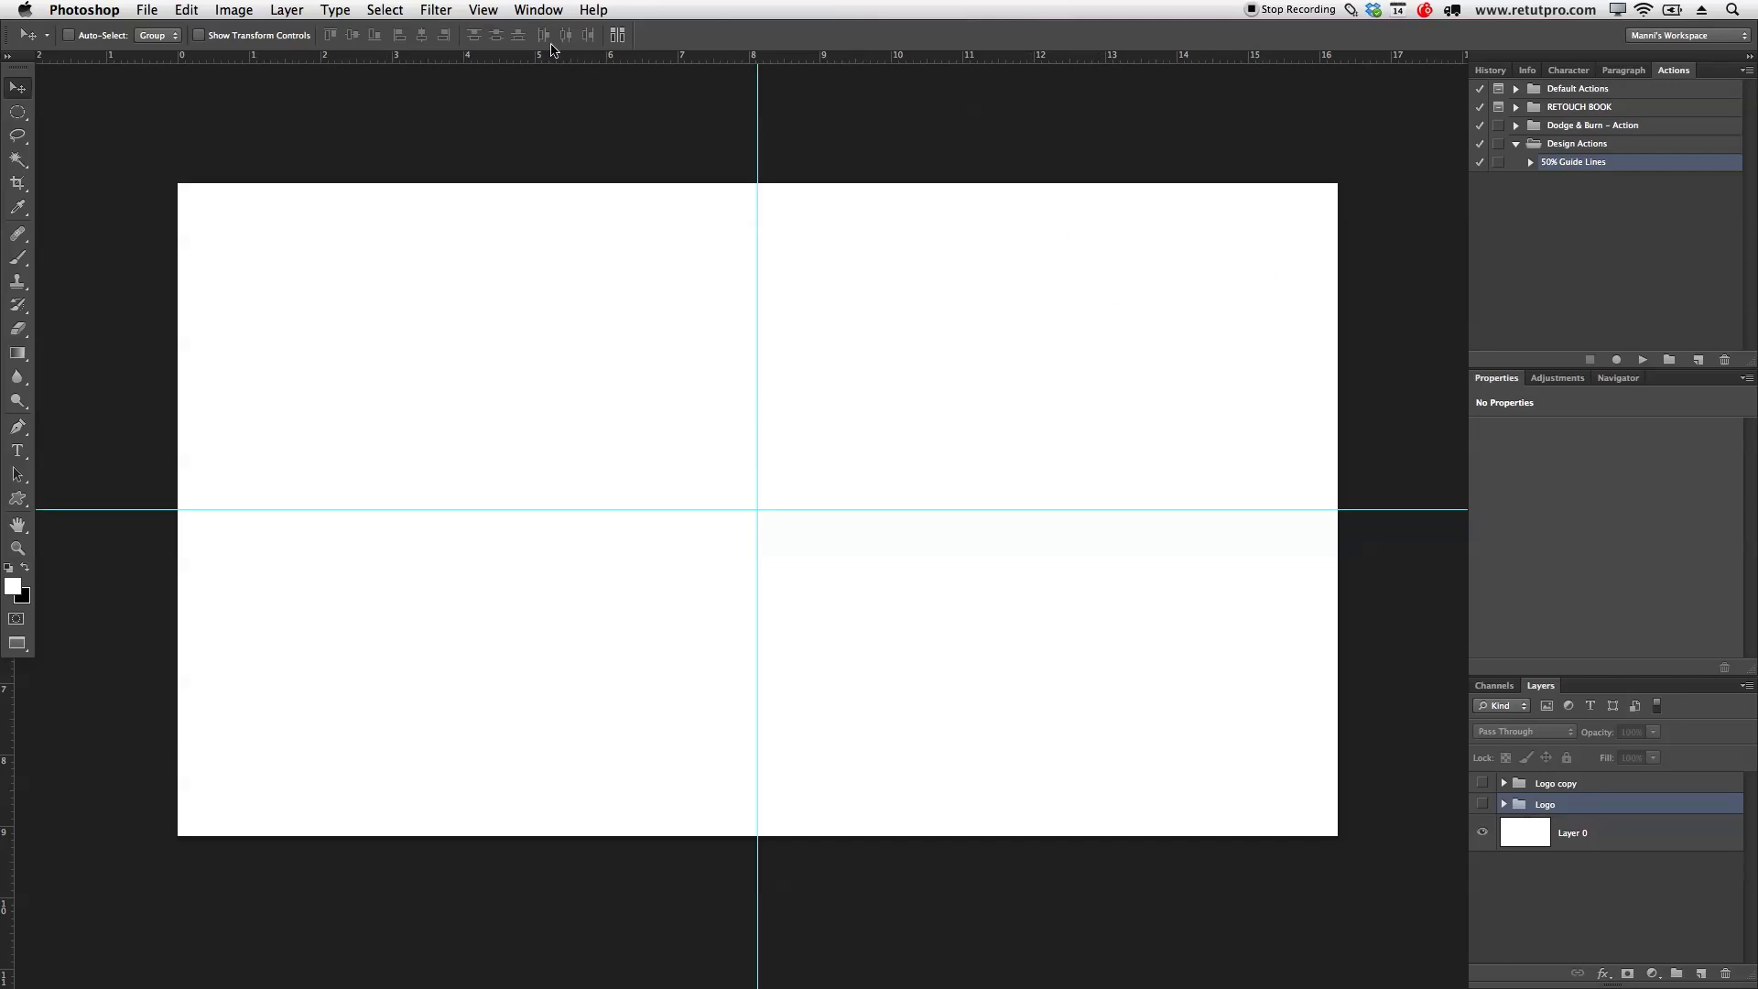
# - Create two horizontal guides with New Guide at positions 10% and 90%
pyautogui.click(483, 10)
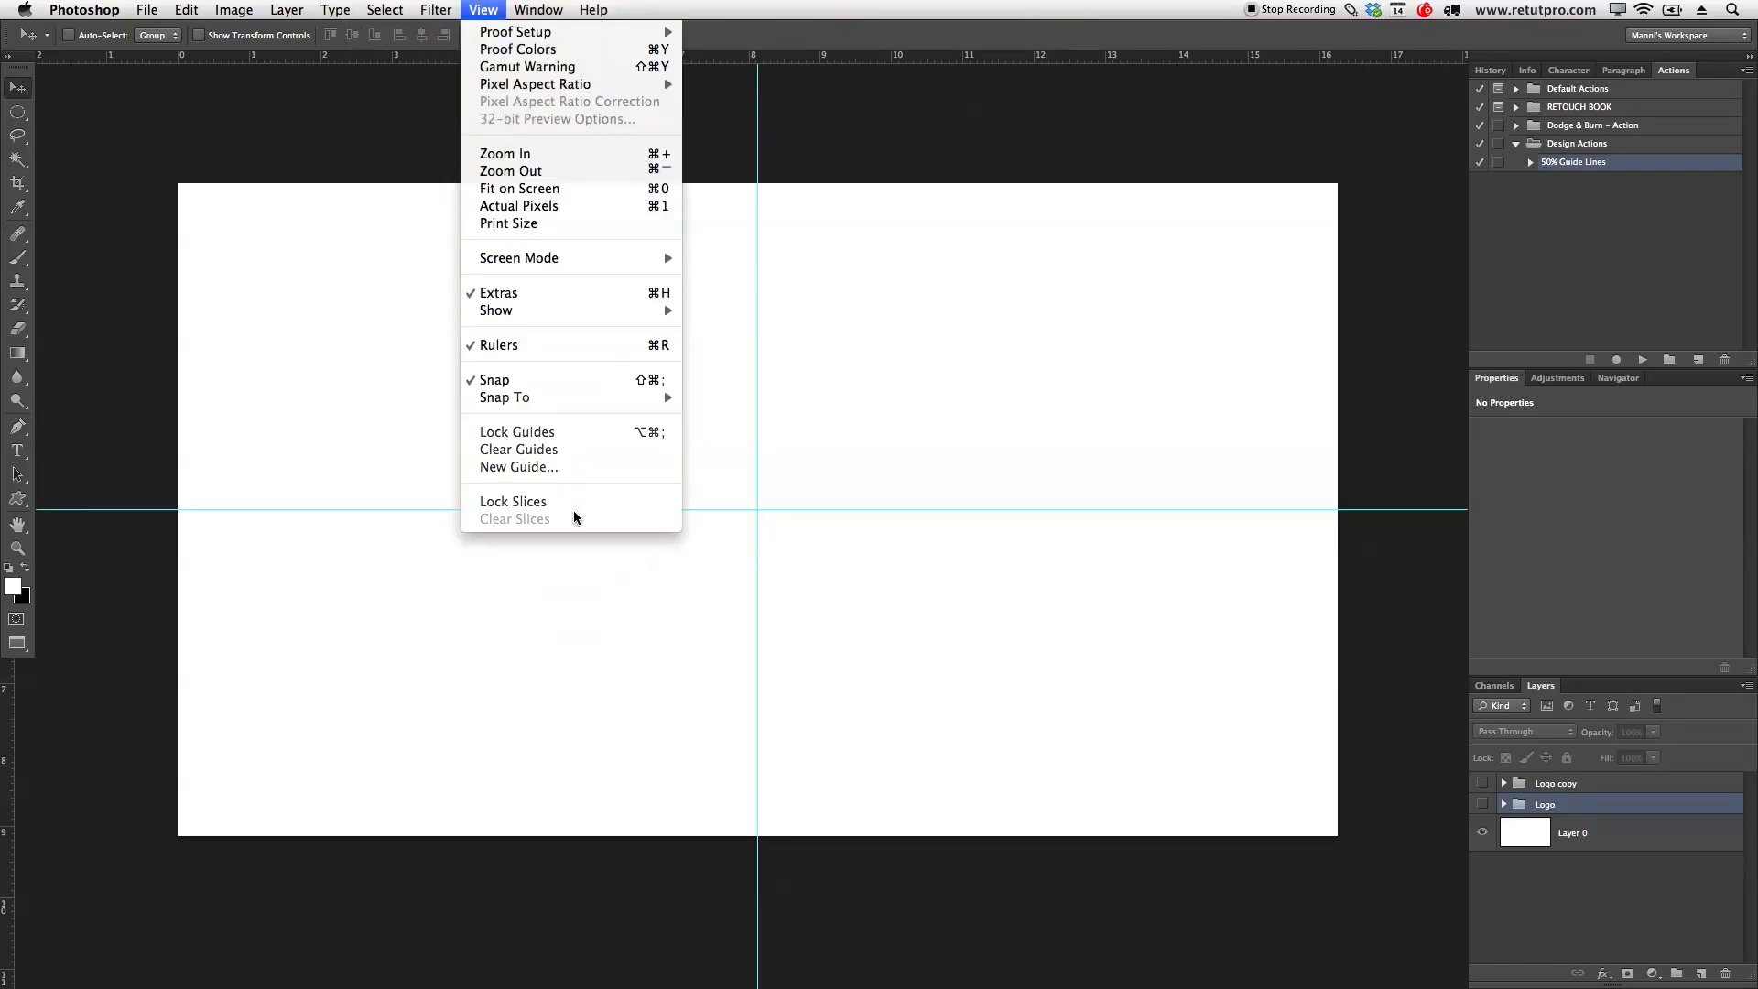
pyautogui.click(528, 468)
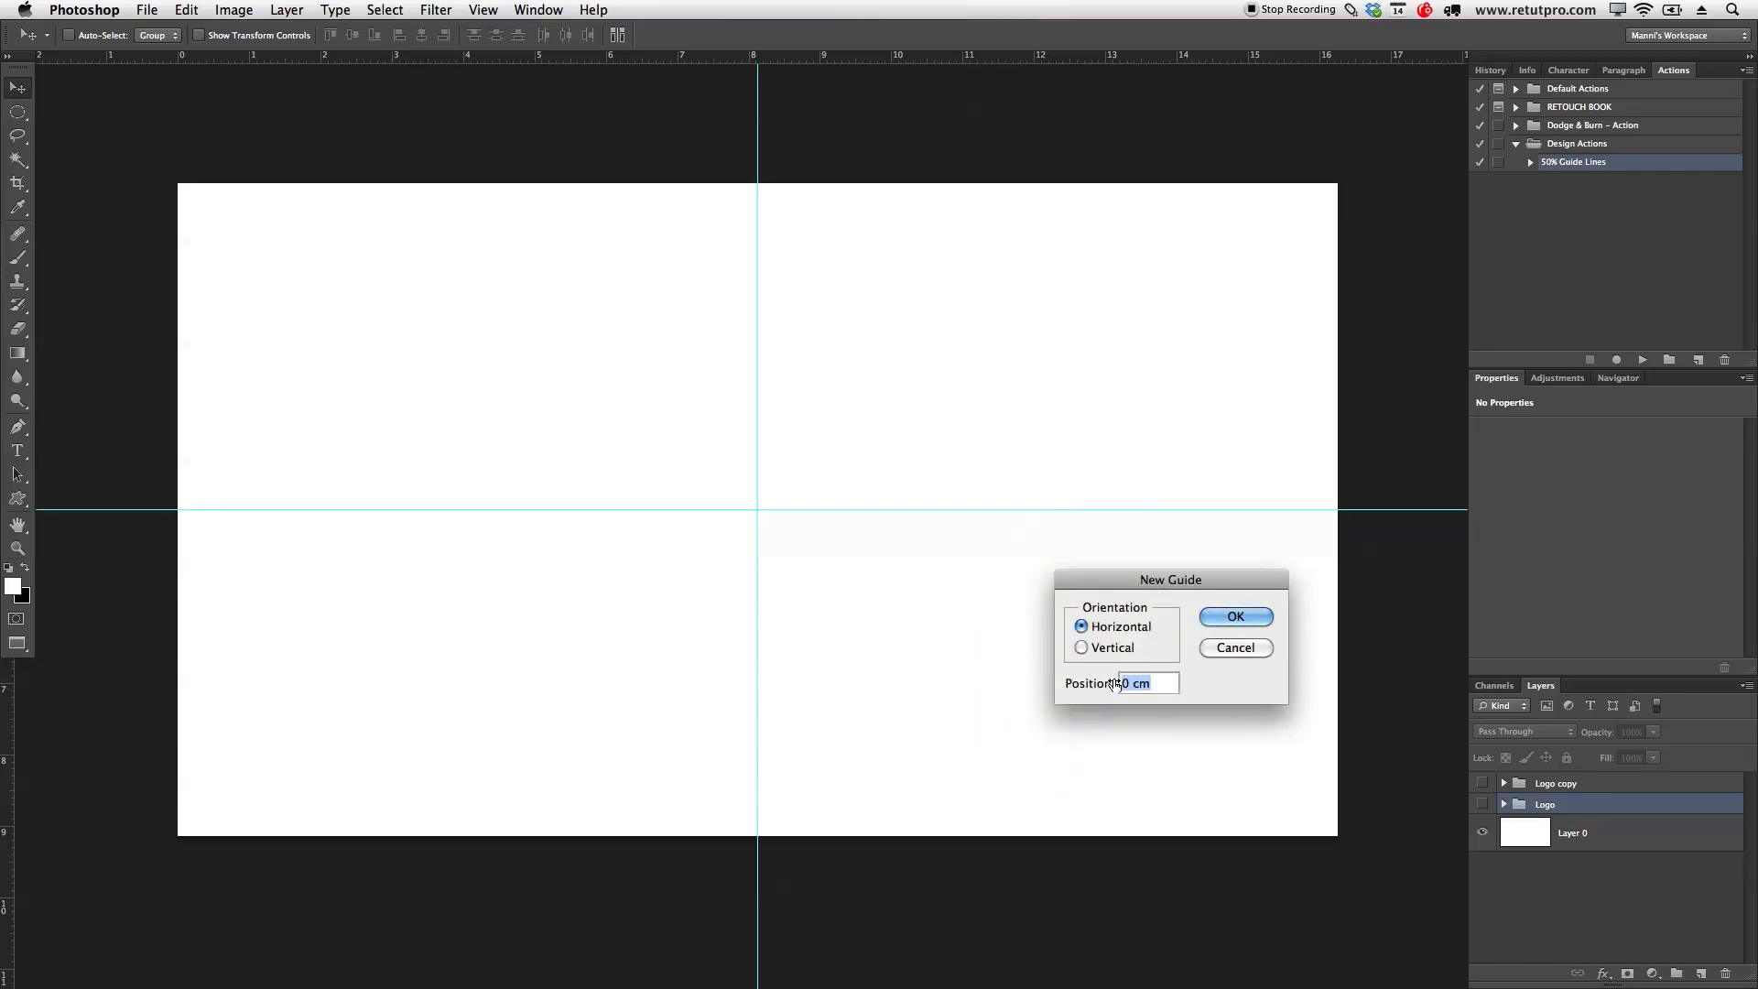
pyautogui.write('10%')
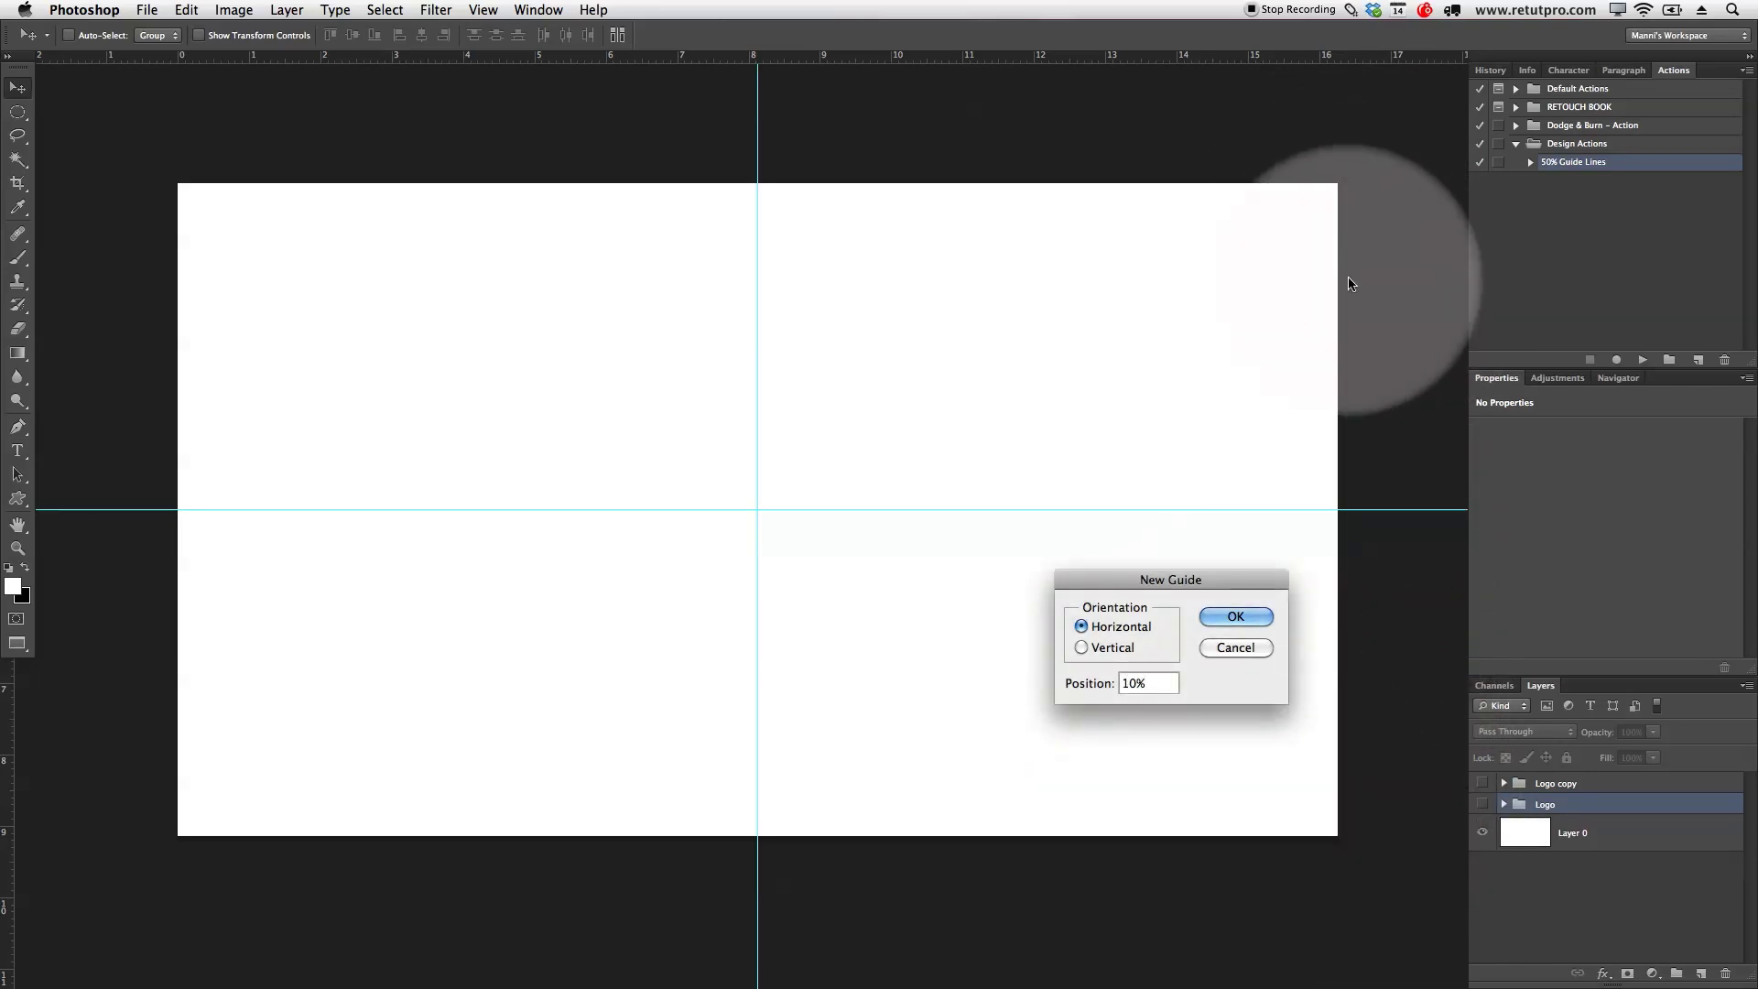
pyautogui.click(1234, 615)
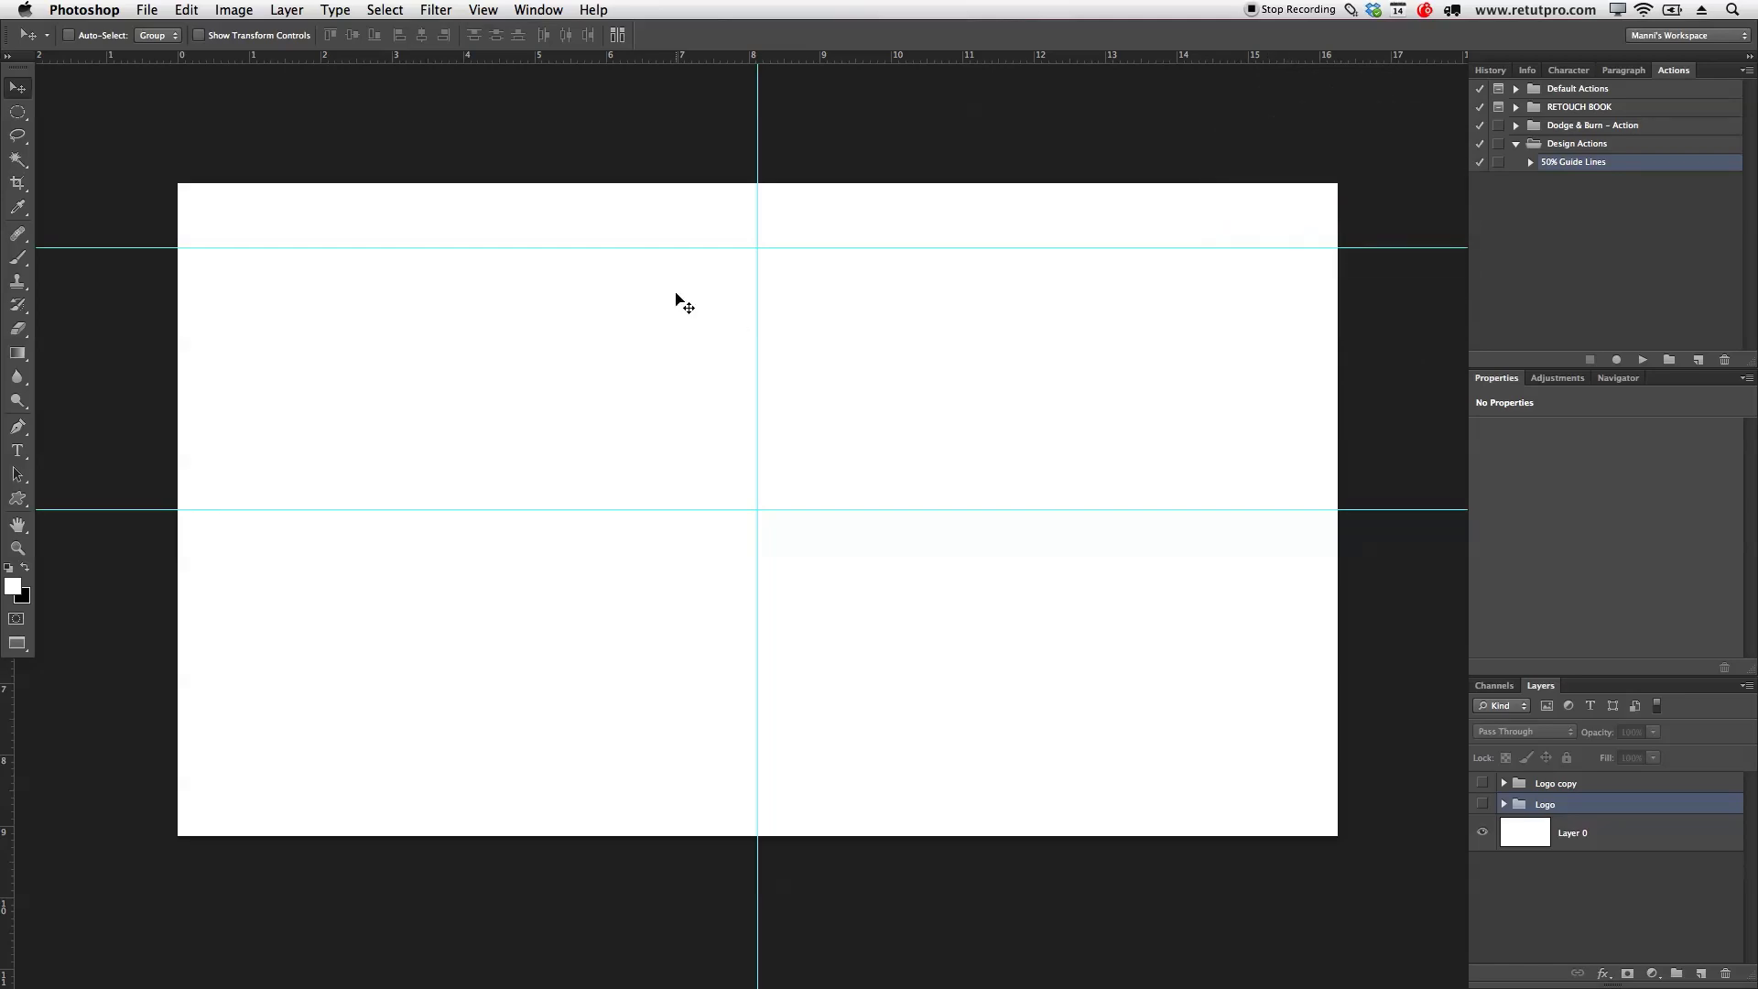
pyautogui.click(483, 9)
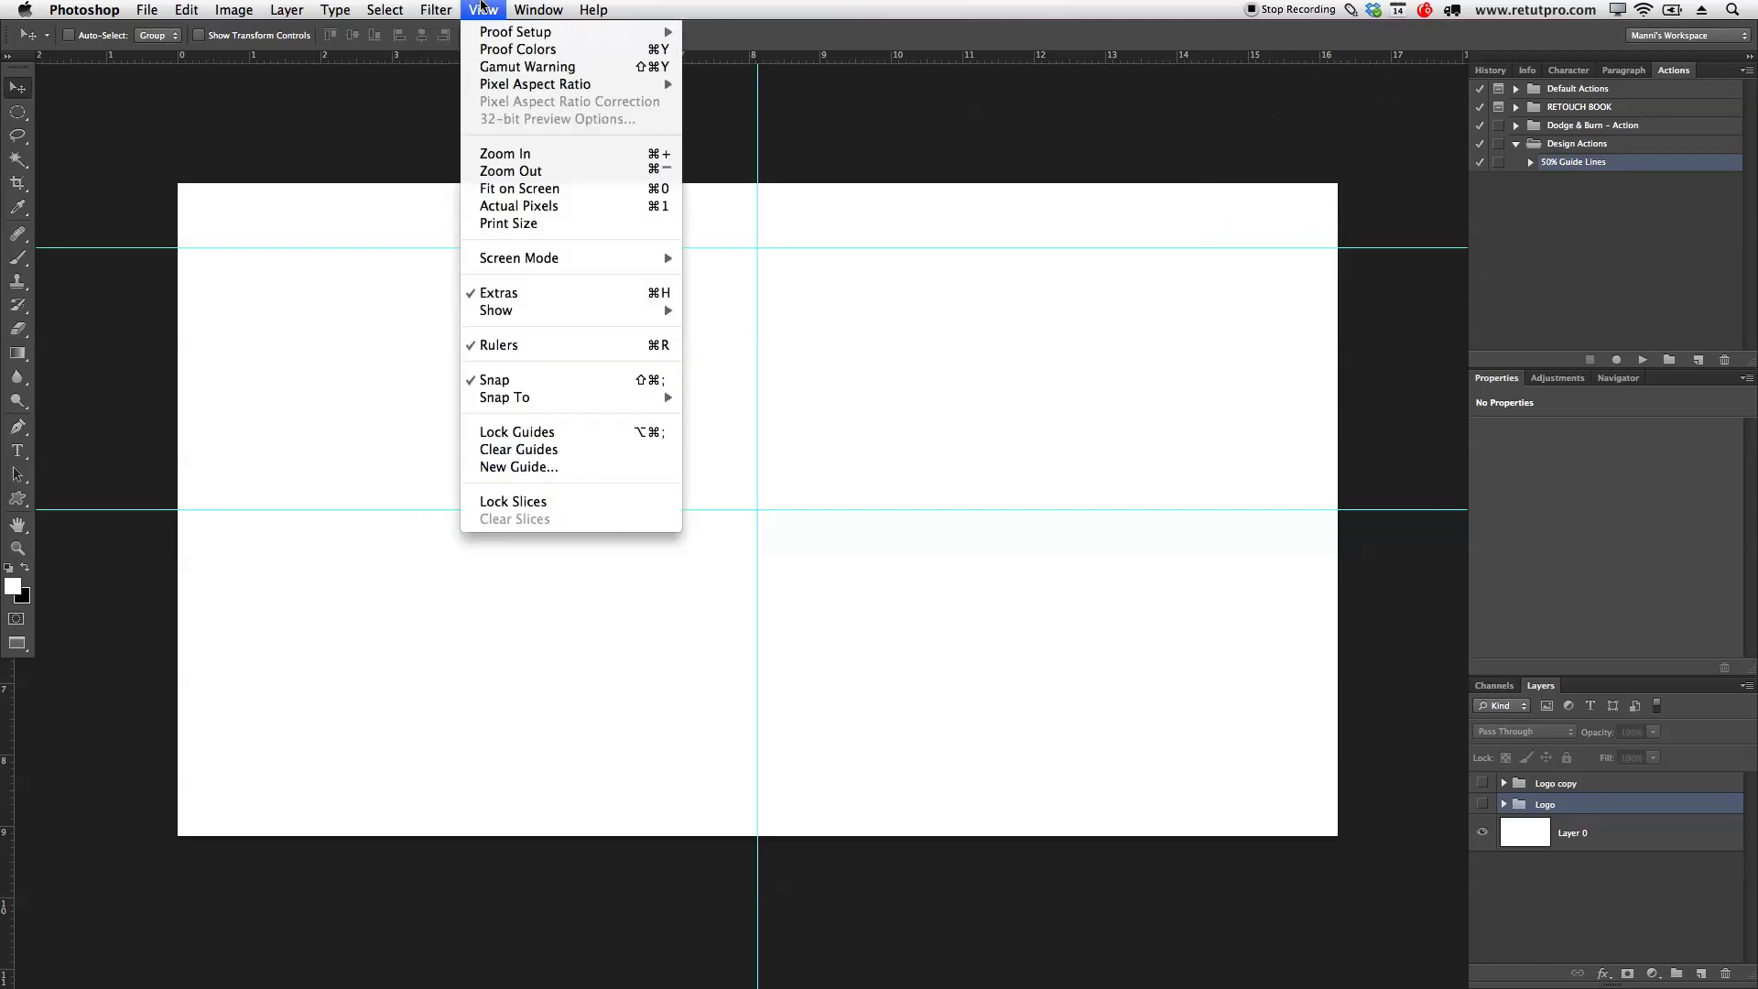
pyautogui.click(495, 469)
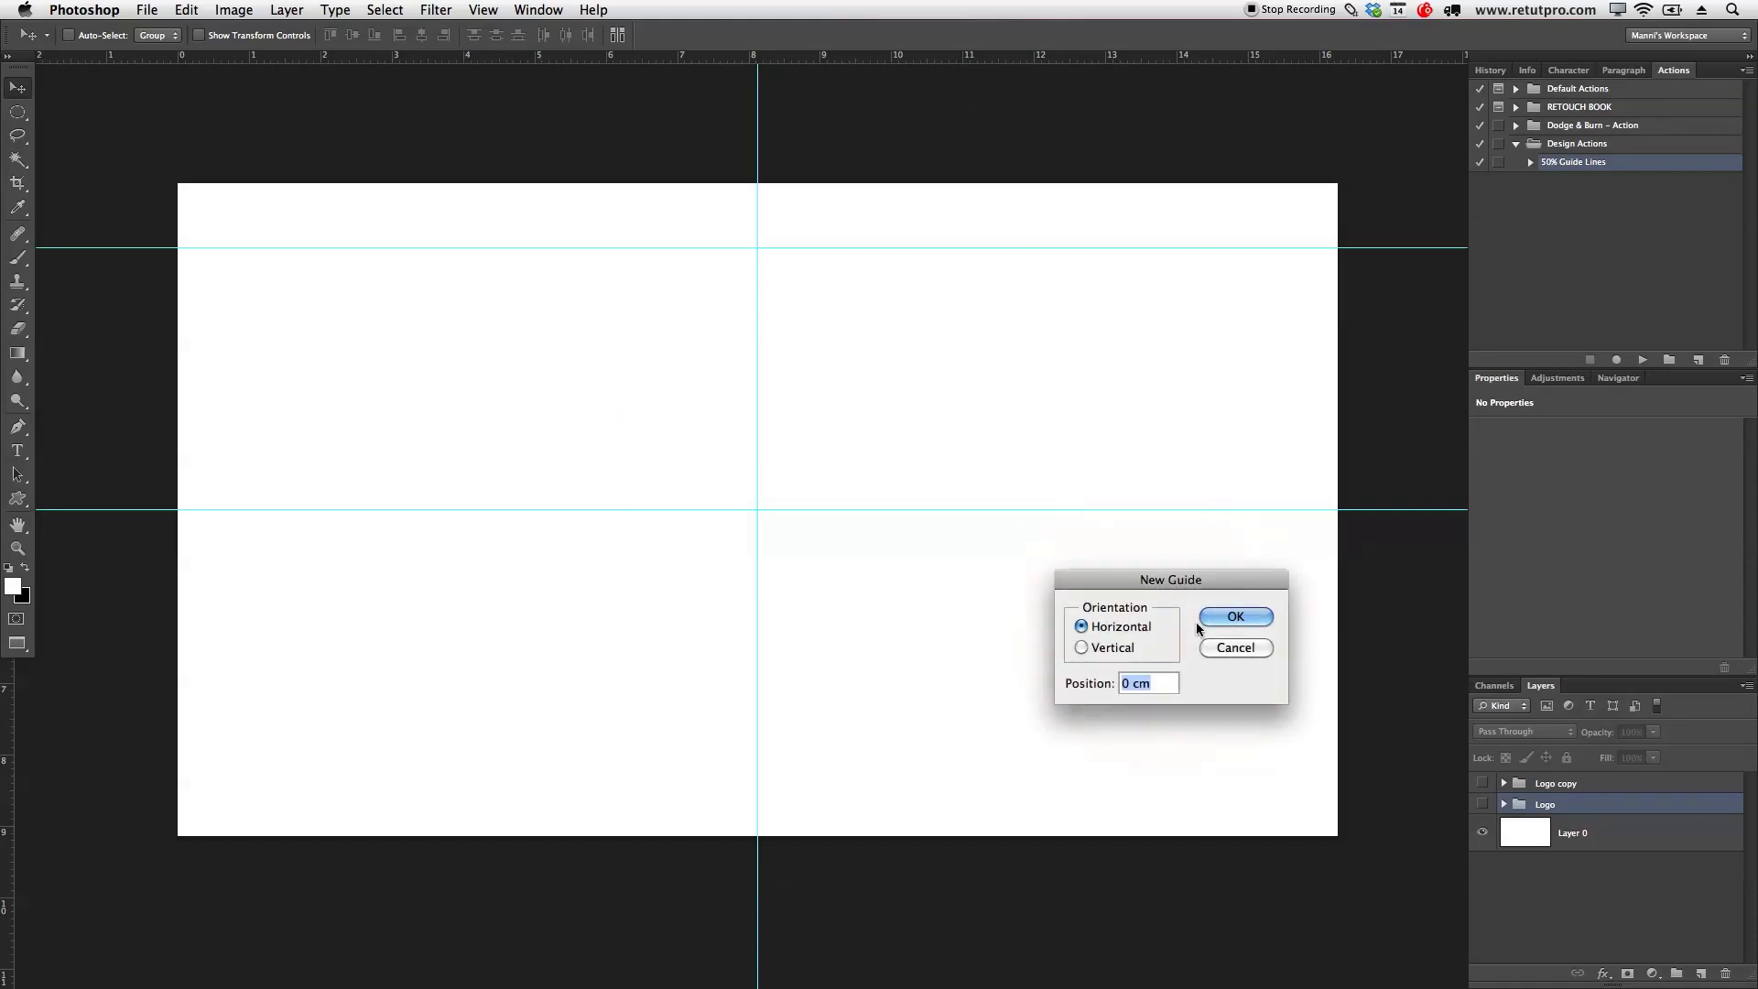
pyautogui.write('90%')
pyautogui.click(1216, 615)
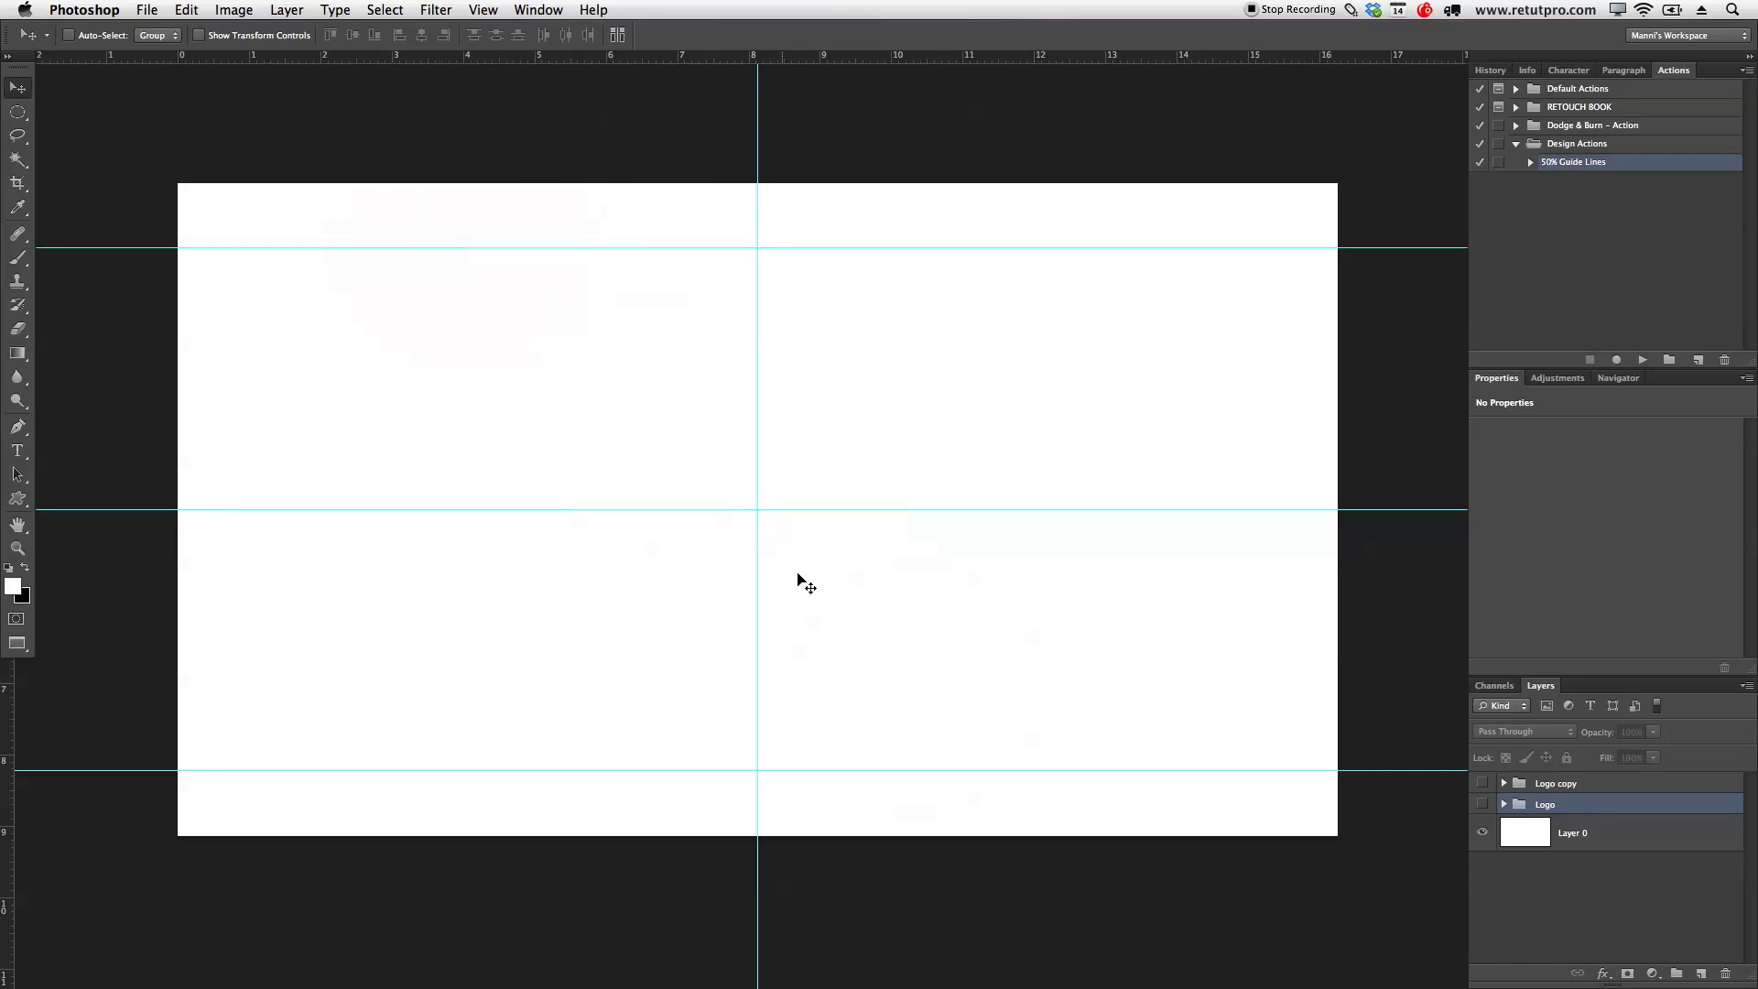
# - Select the Logo copy layer, switch to the Custom Shape Tool and choose the Badge 30 shape
pyautogui.click(1667, 785)
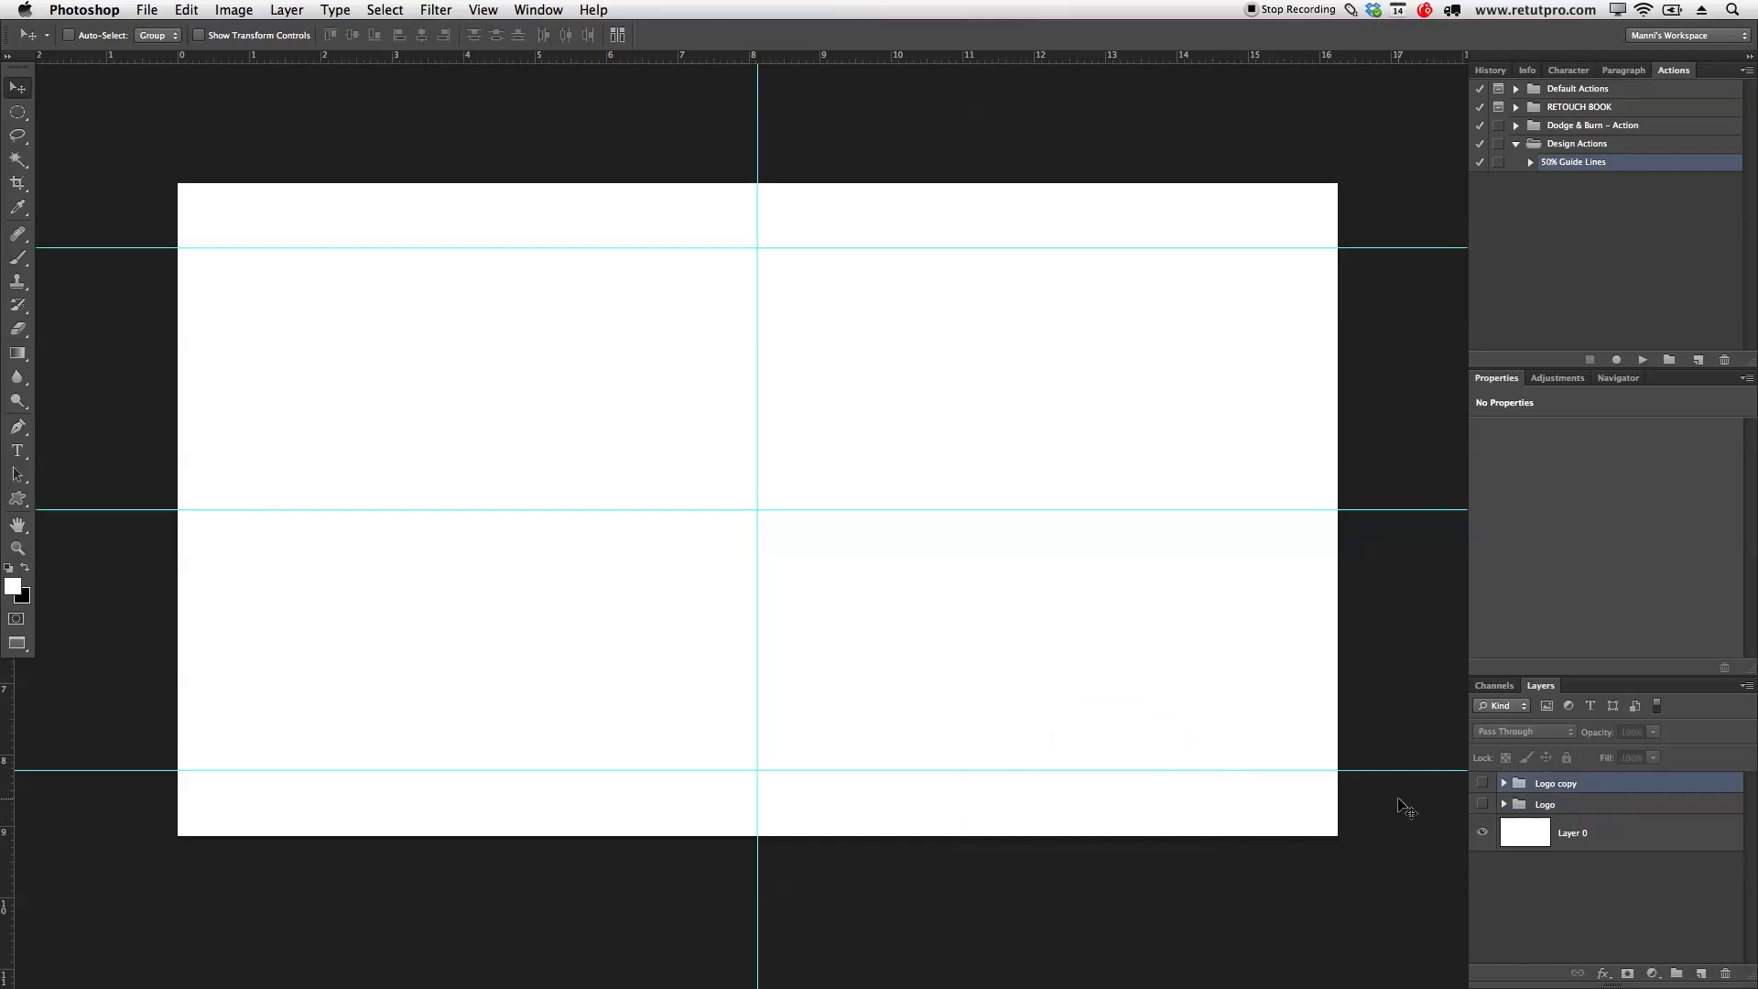
pyautogui.click(19, 499)
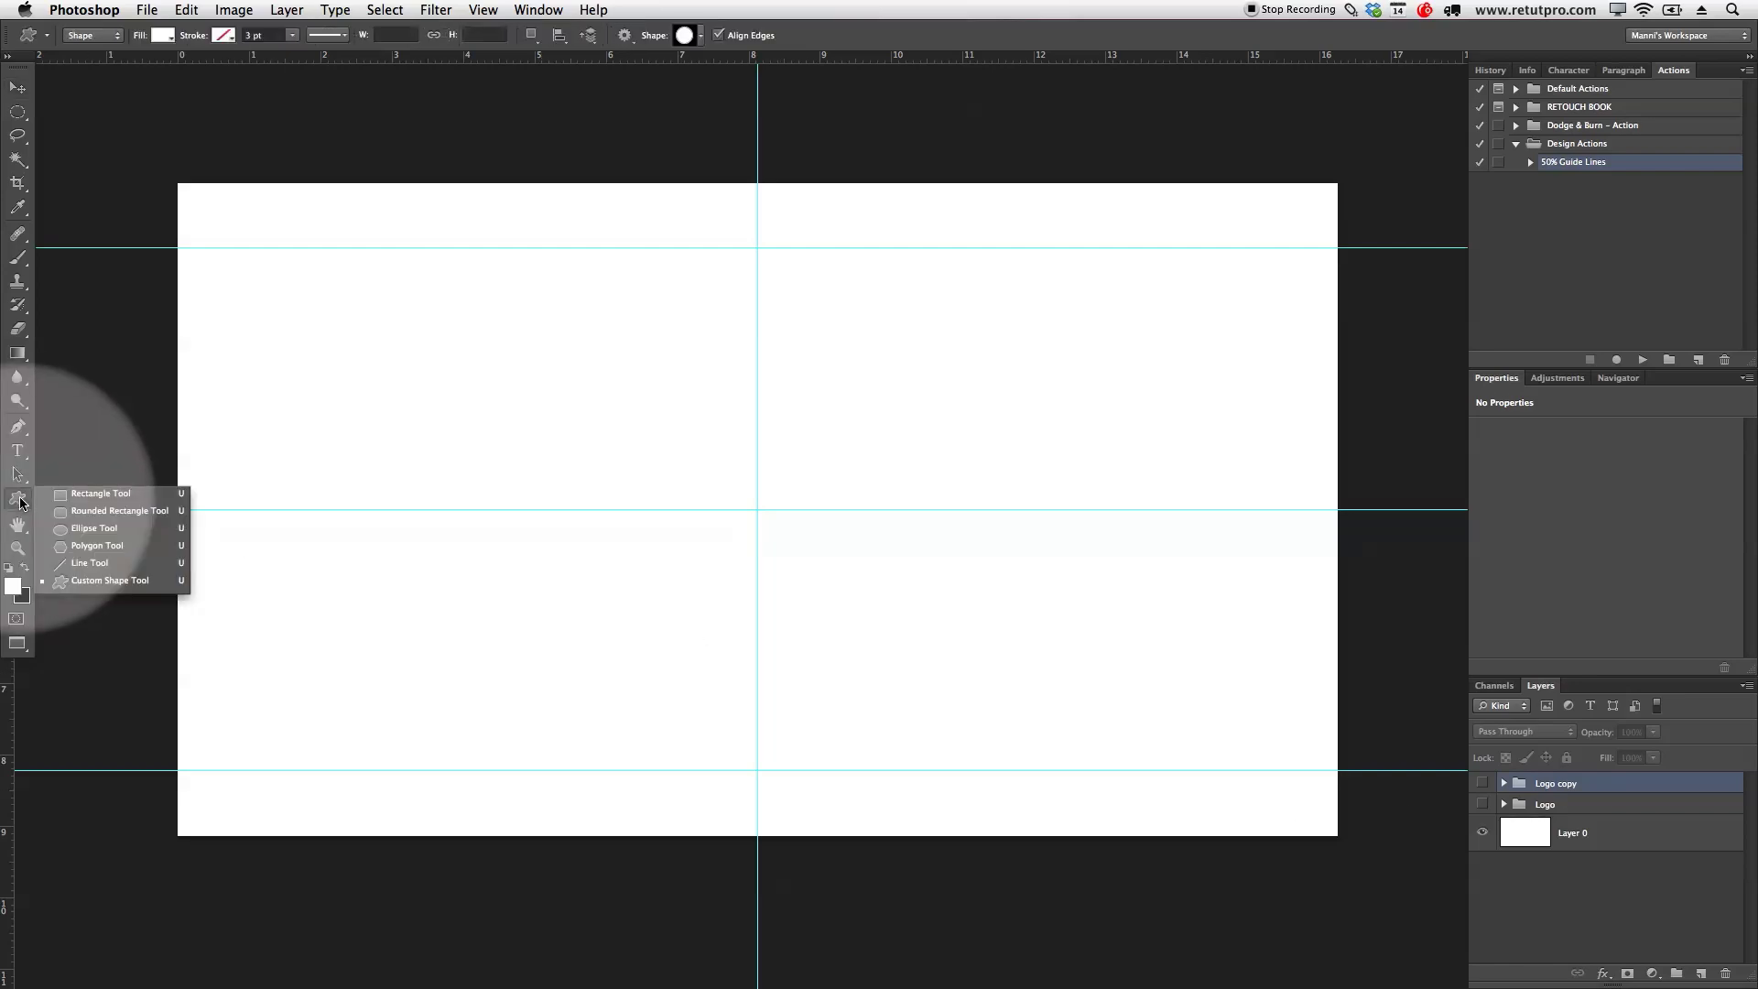
pyautogui.click(90, 582)
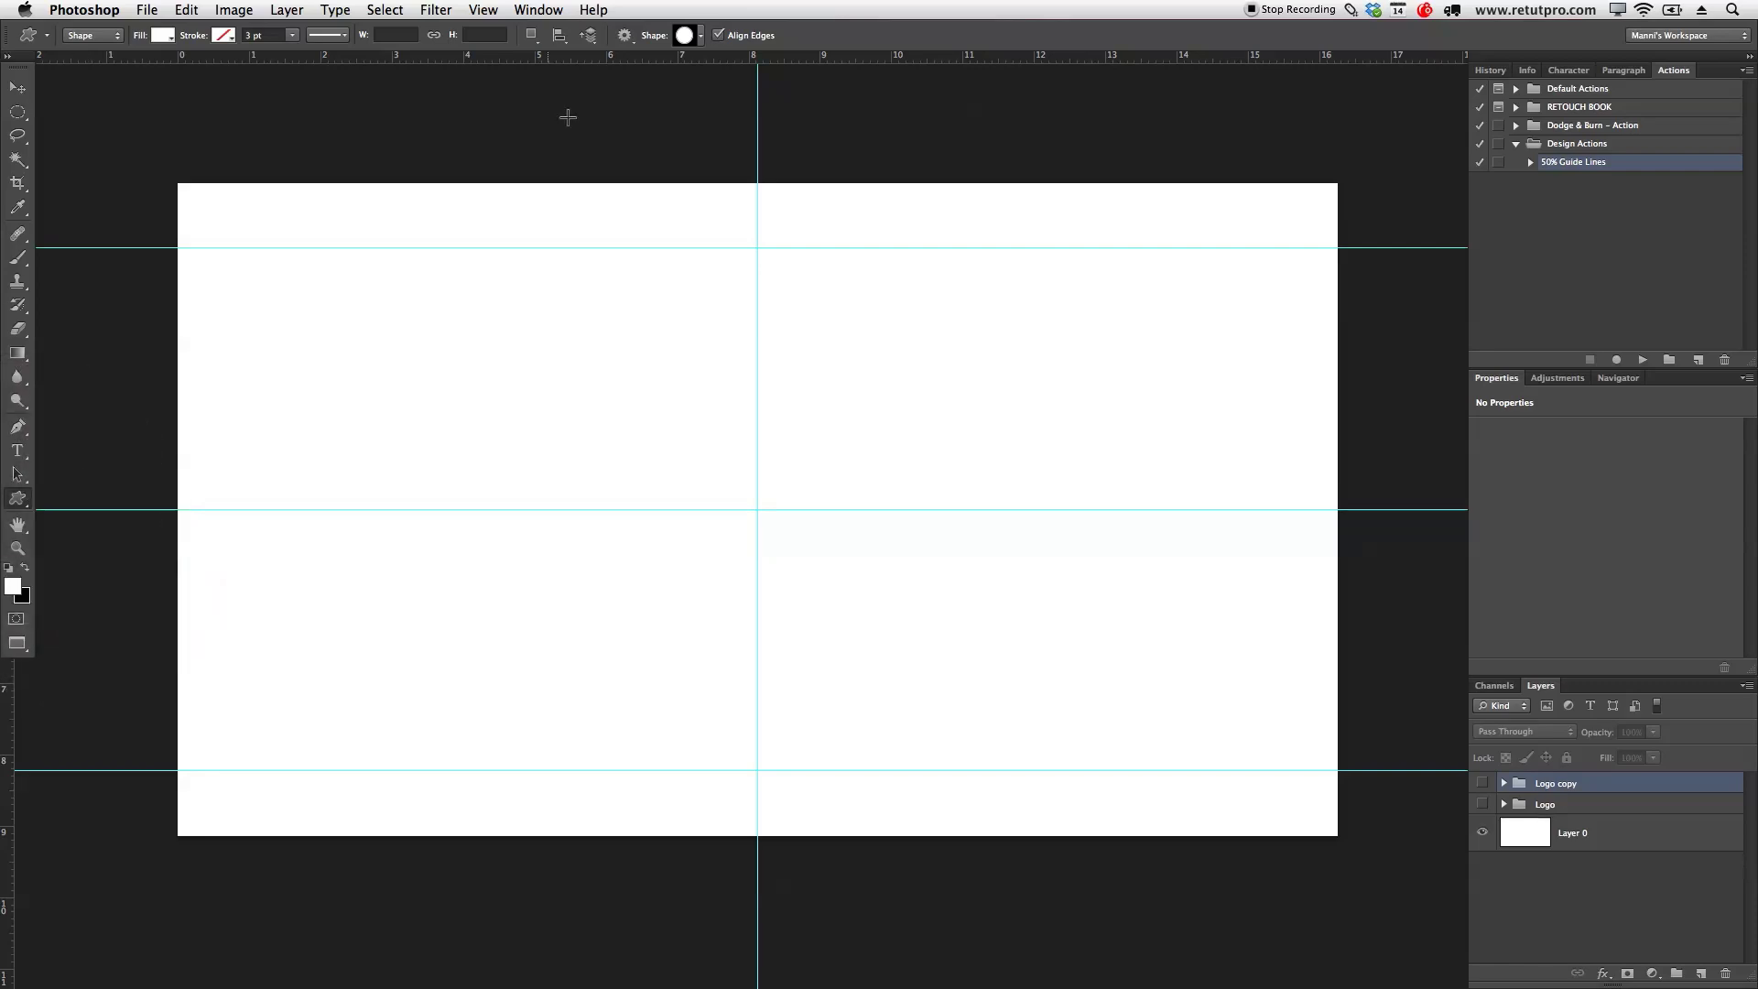
pyautogui.click(701, 37)
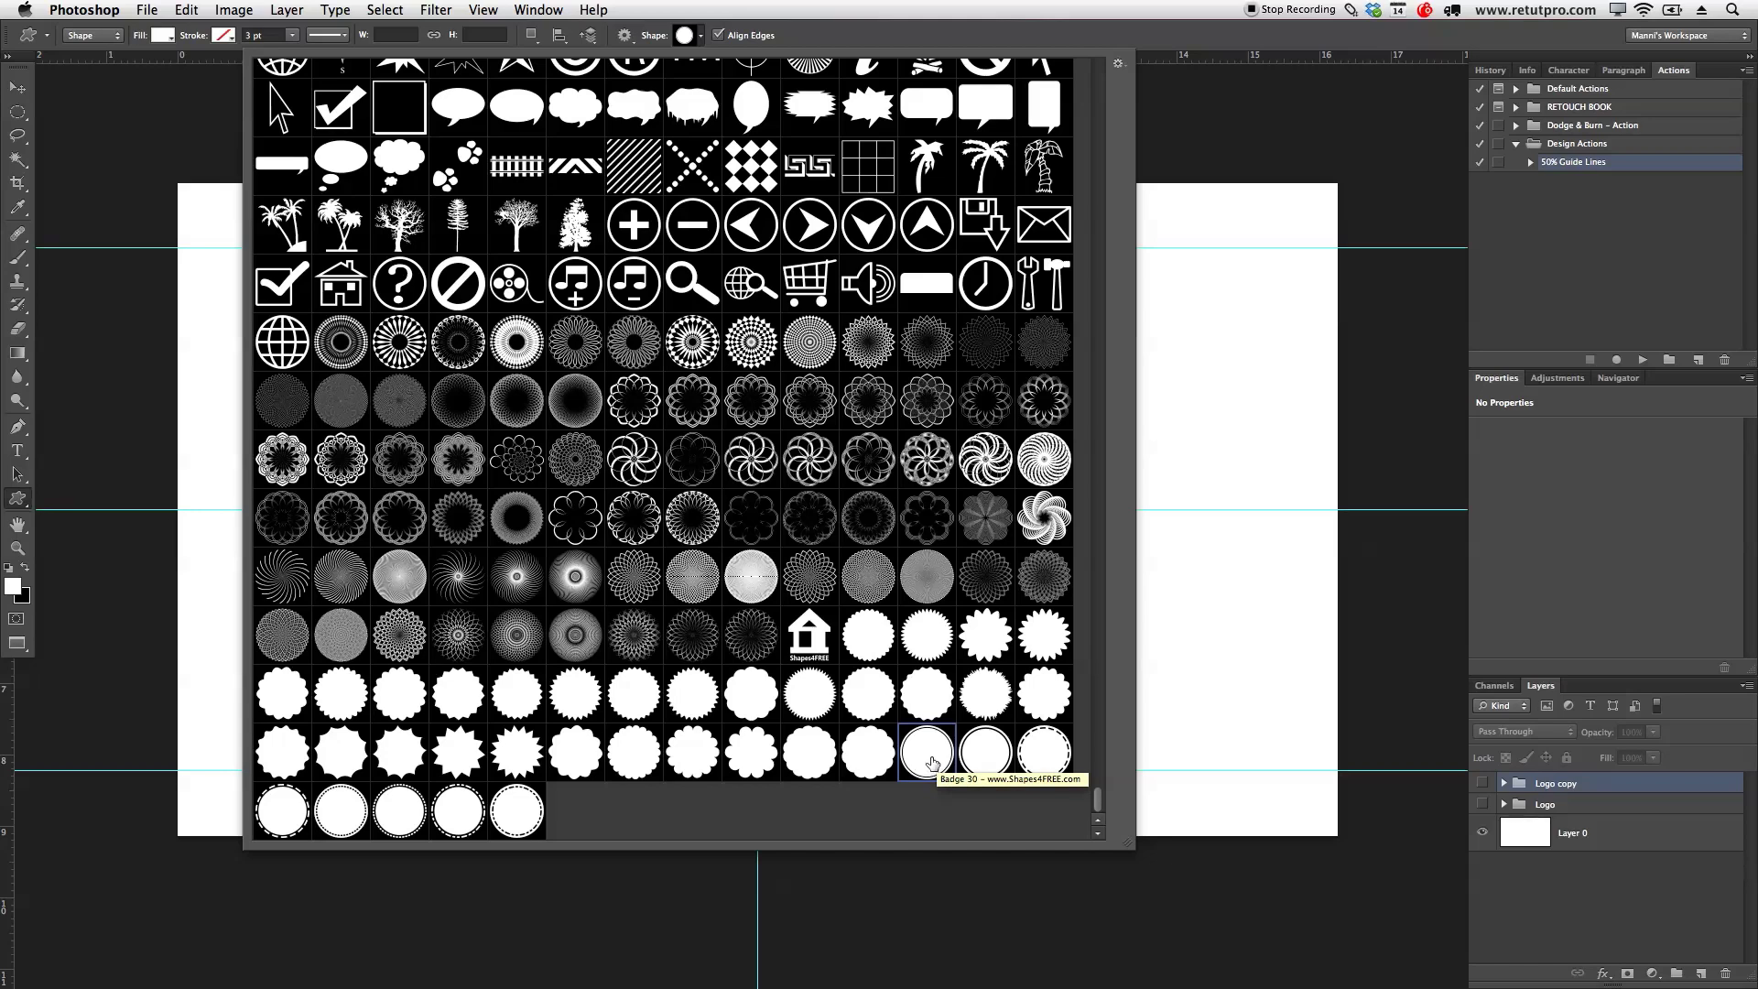
pyautogui.moveTo(932, 763); pyautogui.dragTo(963, 787)
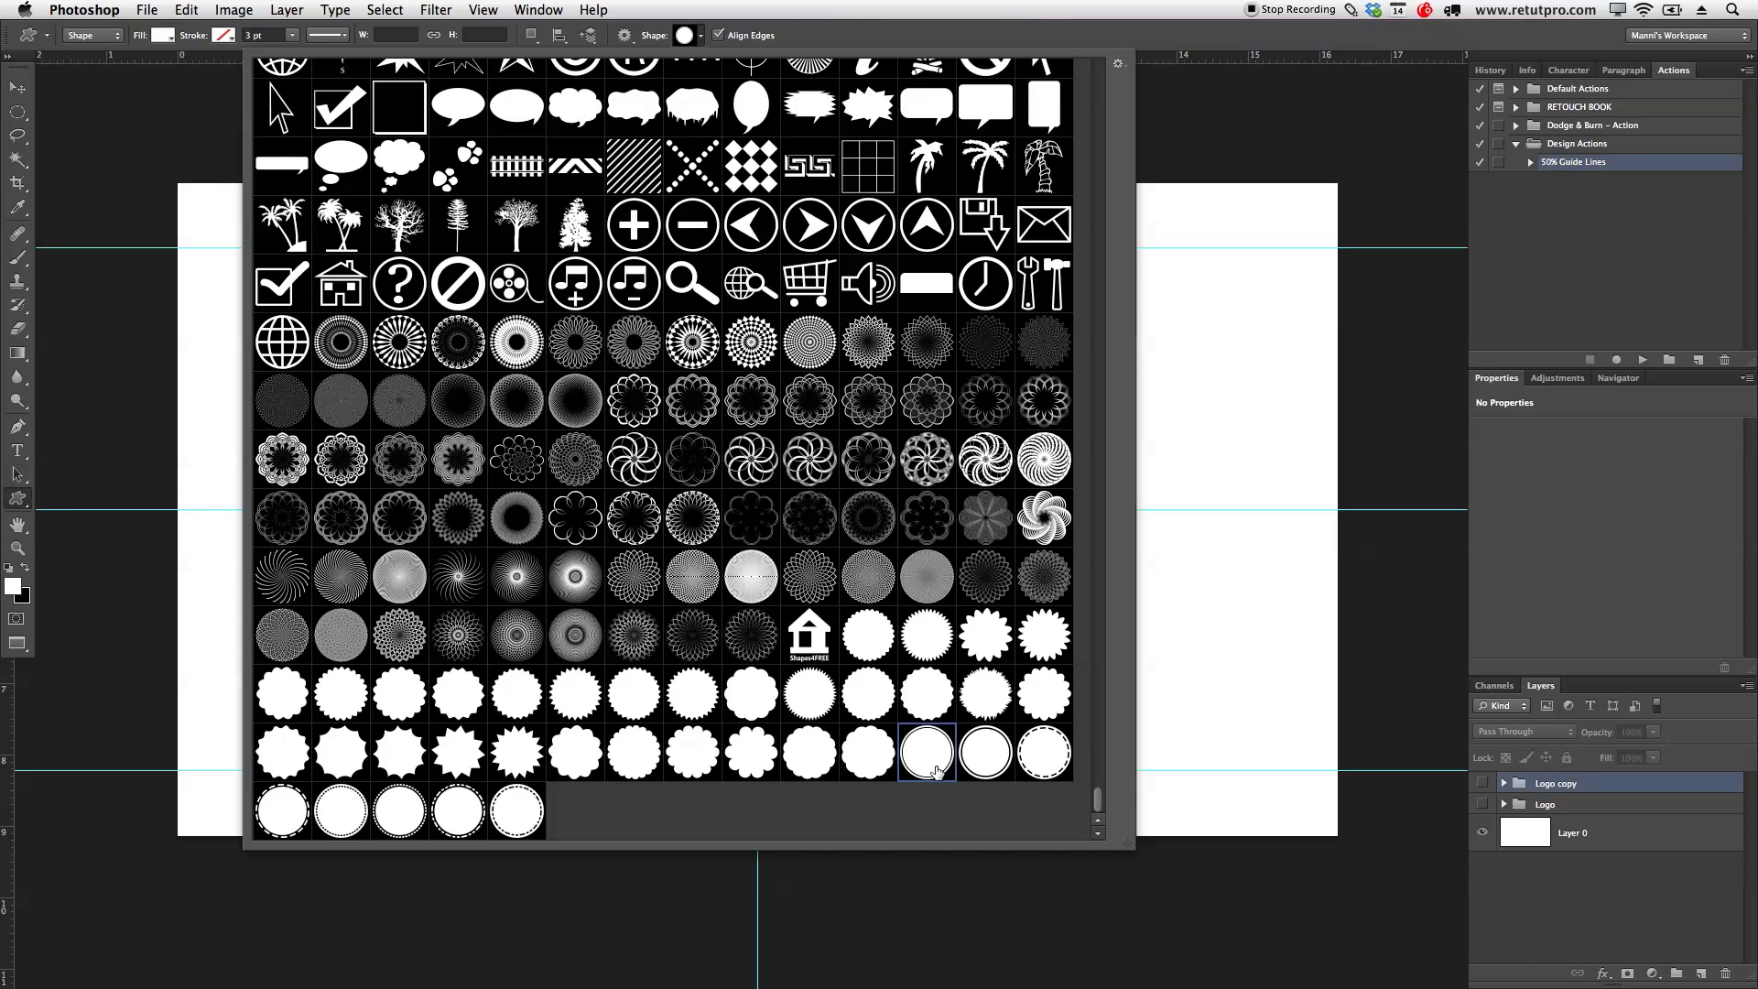
pyautogui.click(935, 769)
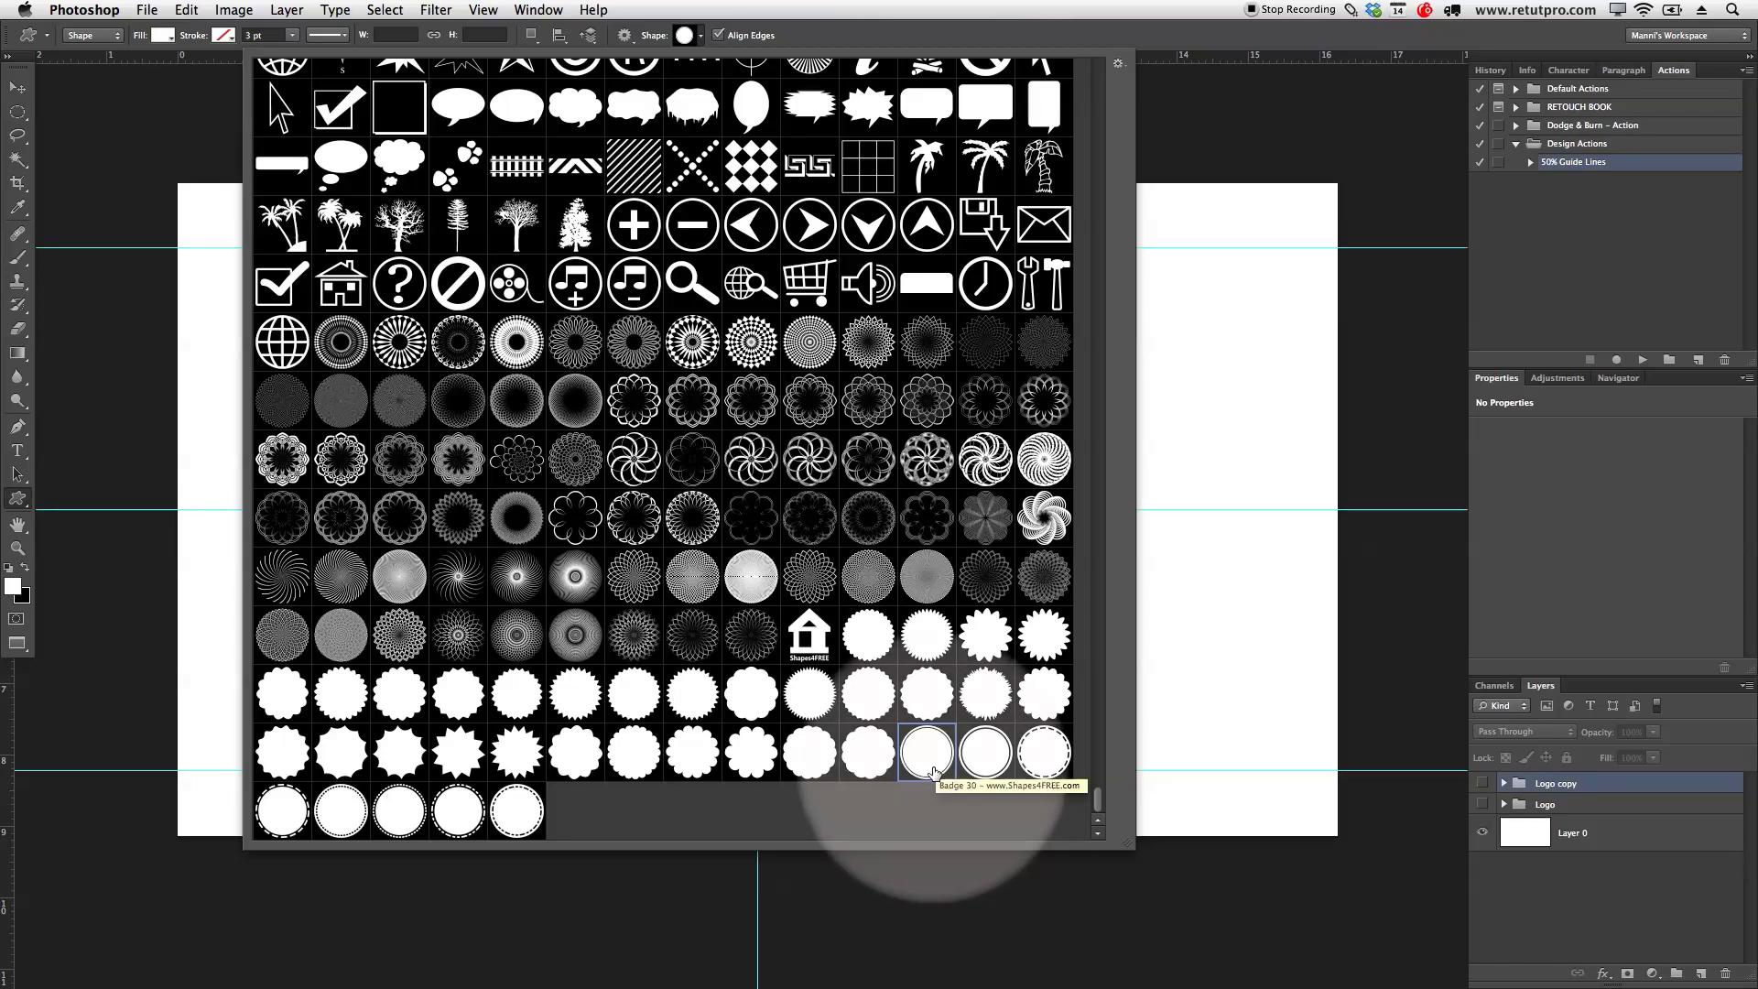
# - Set the shape fill to black and drag out the Badge 30 ring from the 10% to 90% guides
pyautogui.click(1186, 147)
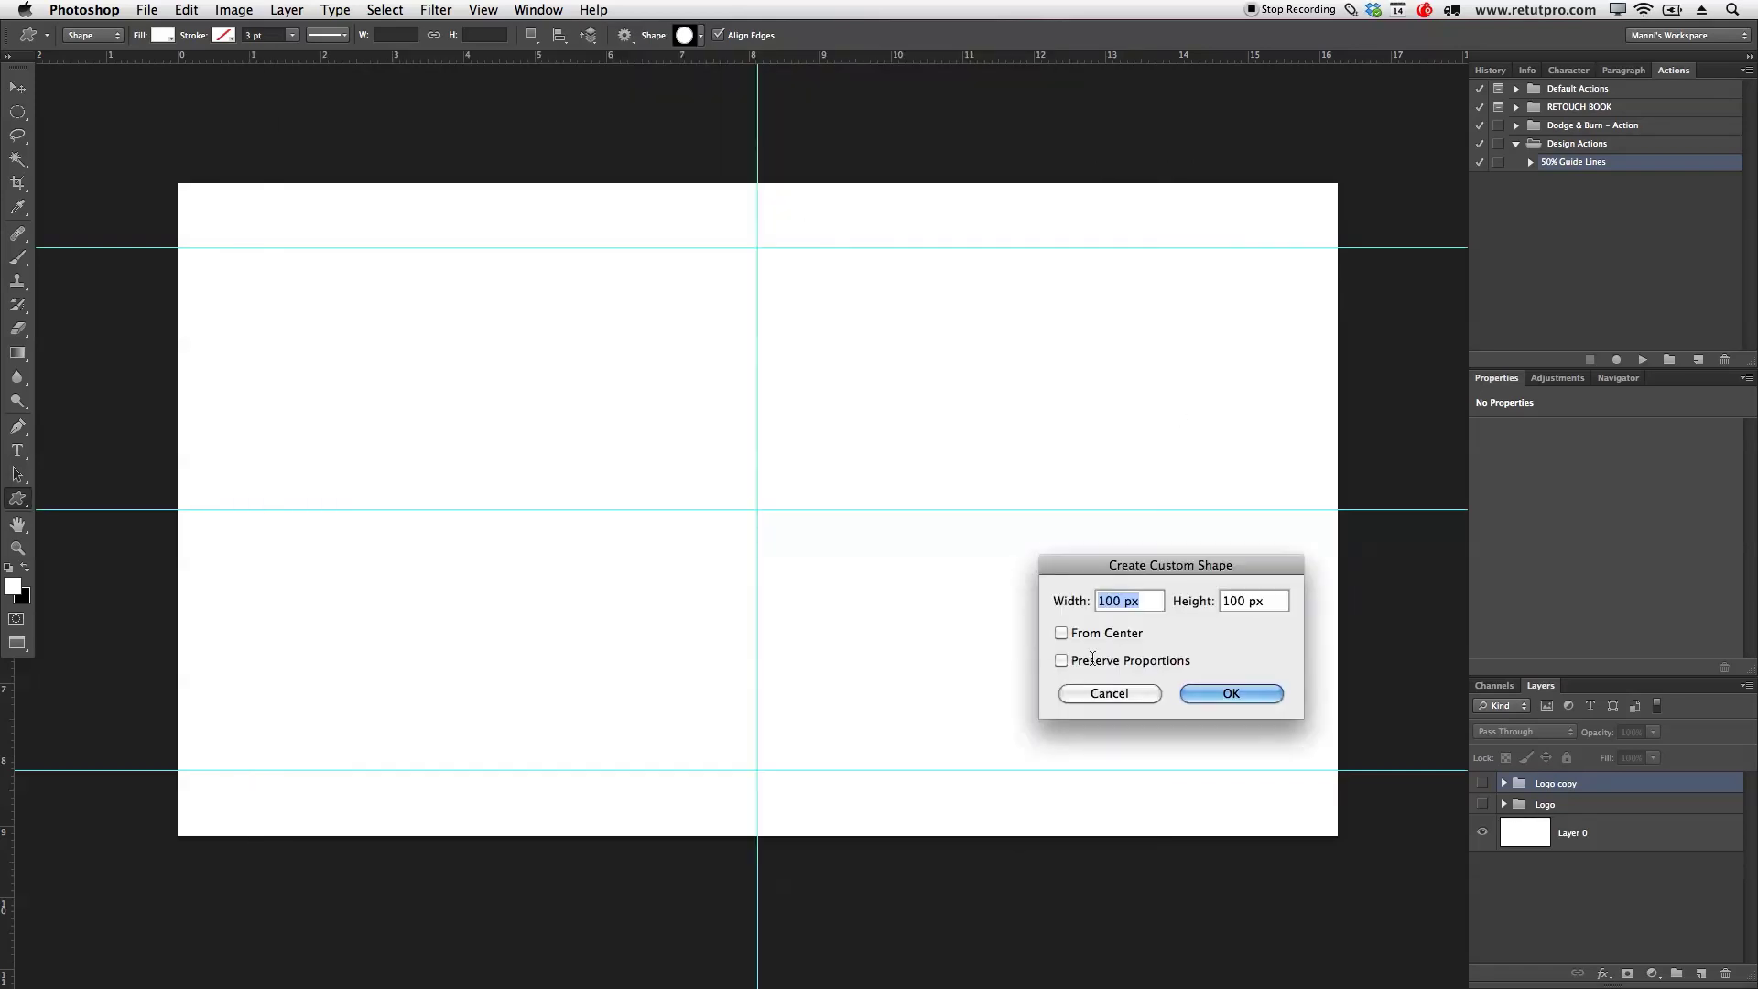
pyautogui.click(1103, 689)
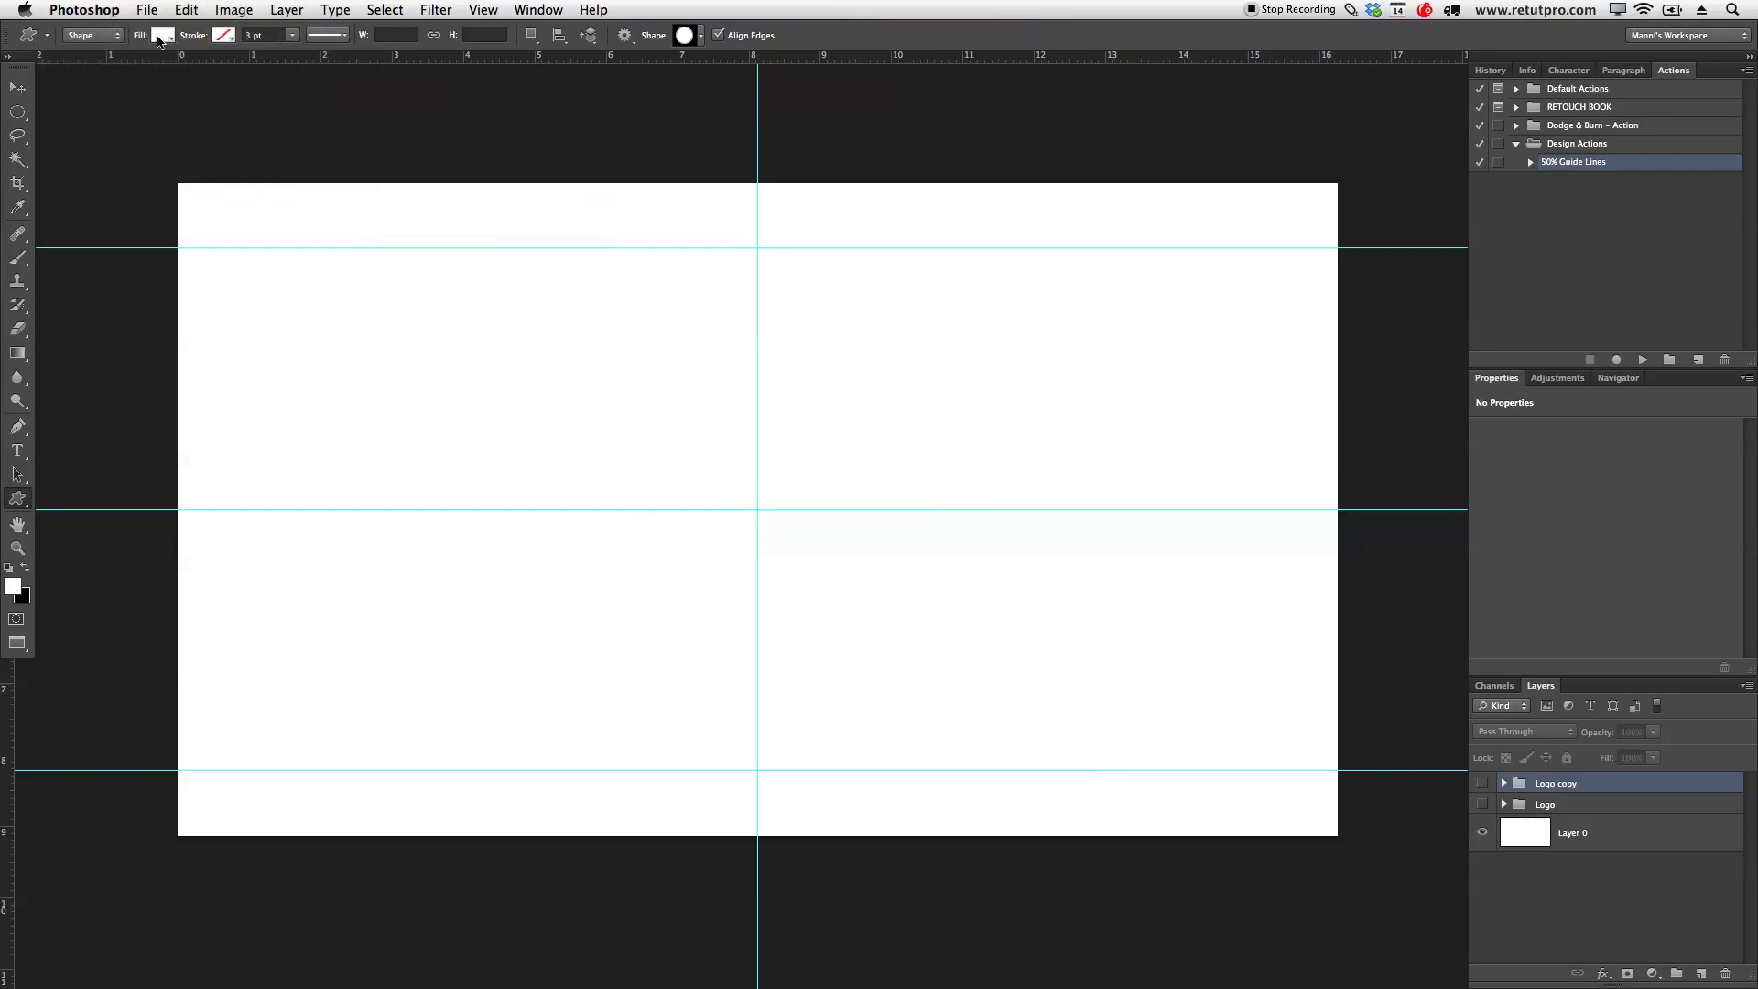
pyautogui.click(165, 39)
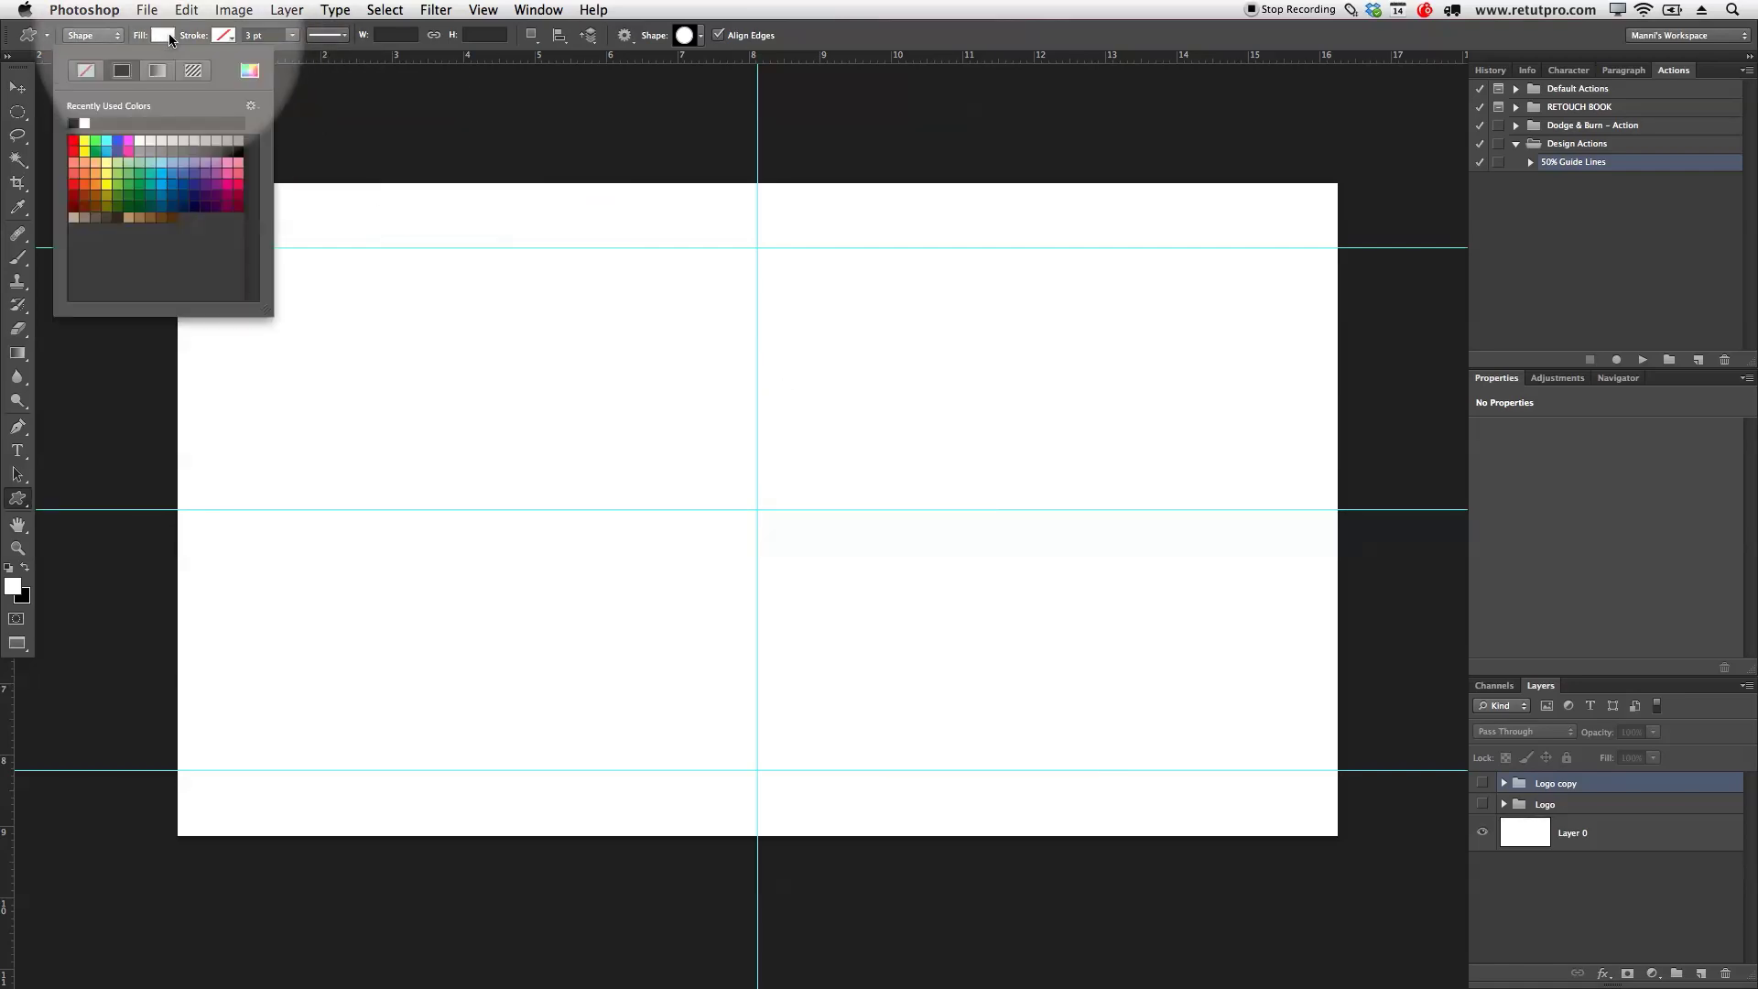
pyautogui.click(80, 121)
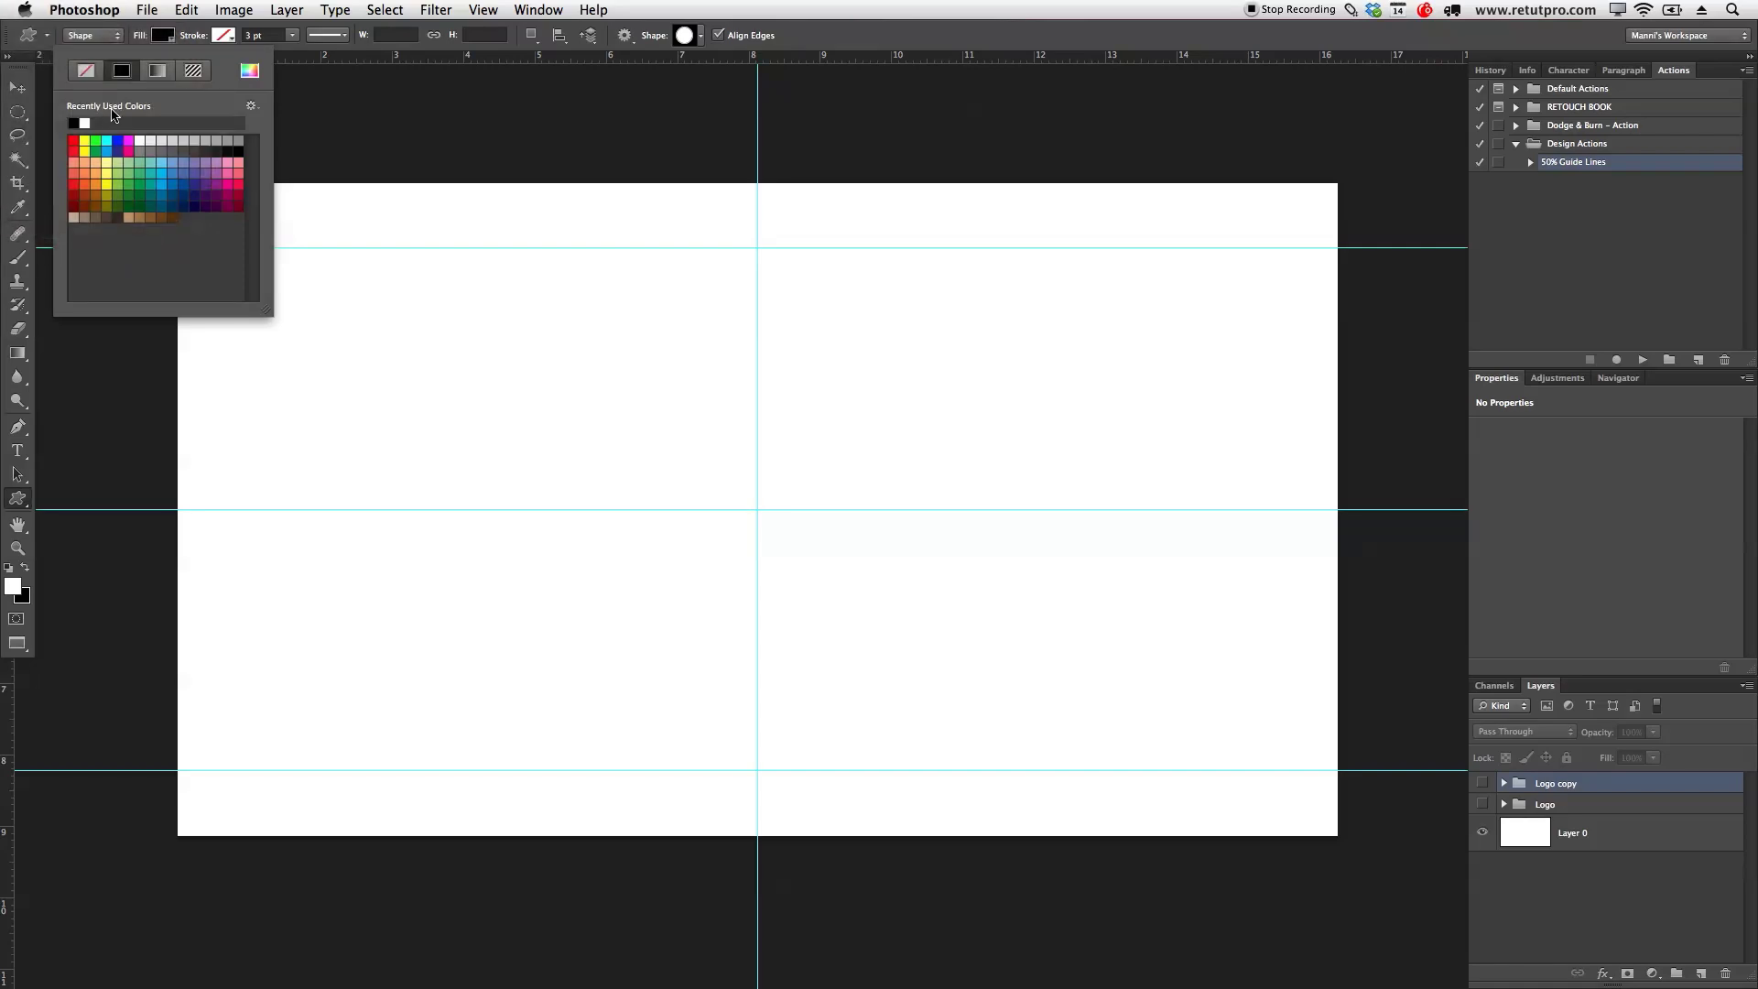
pyautogui.click(442, 122)
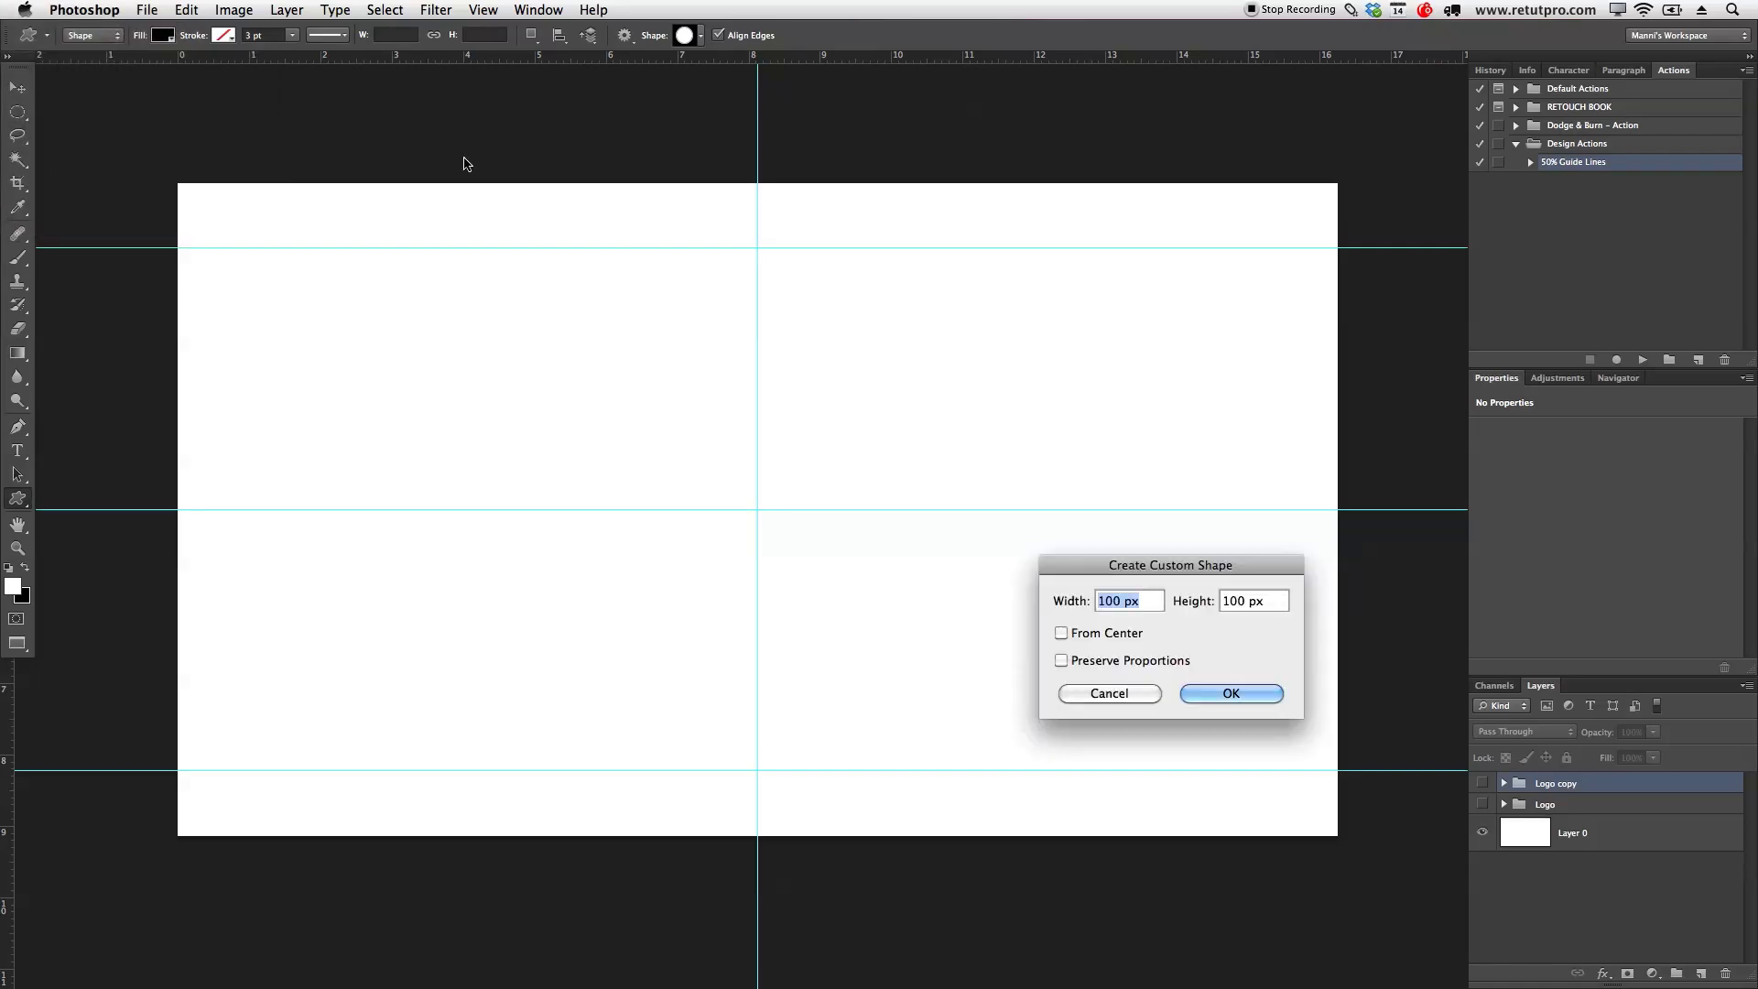
pyautogui.click(501, 246)
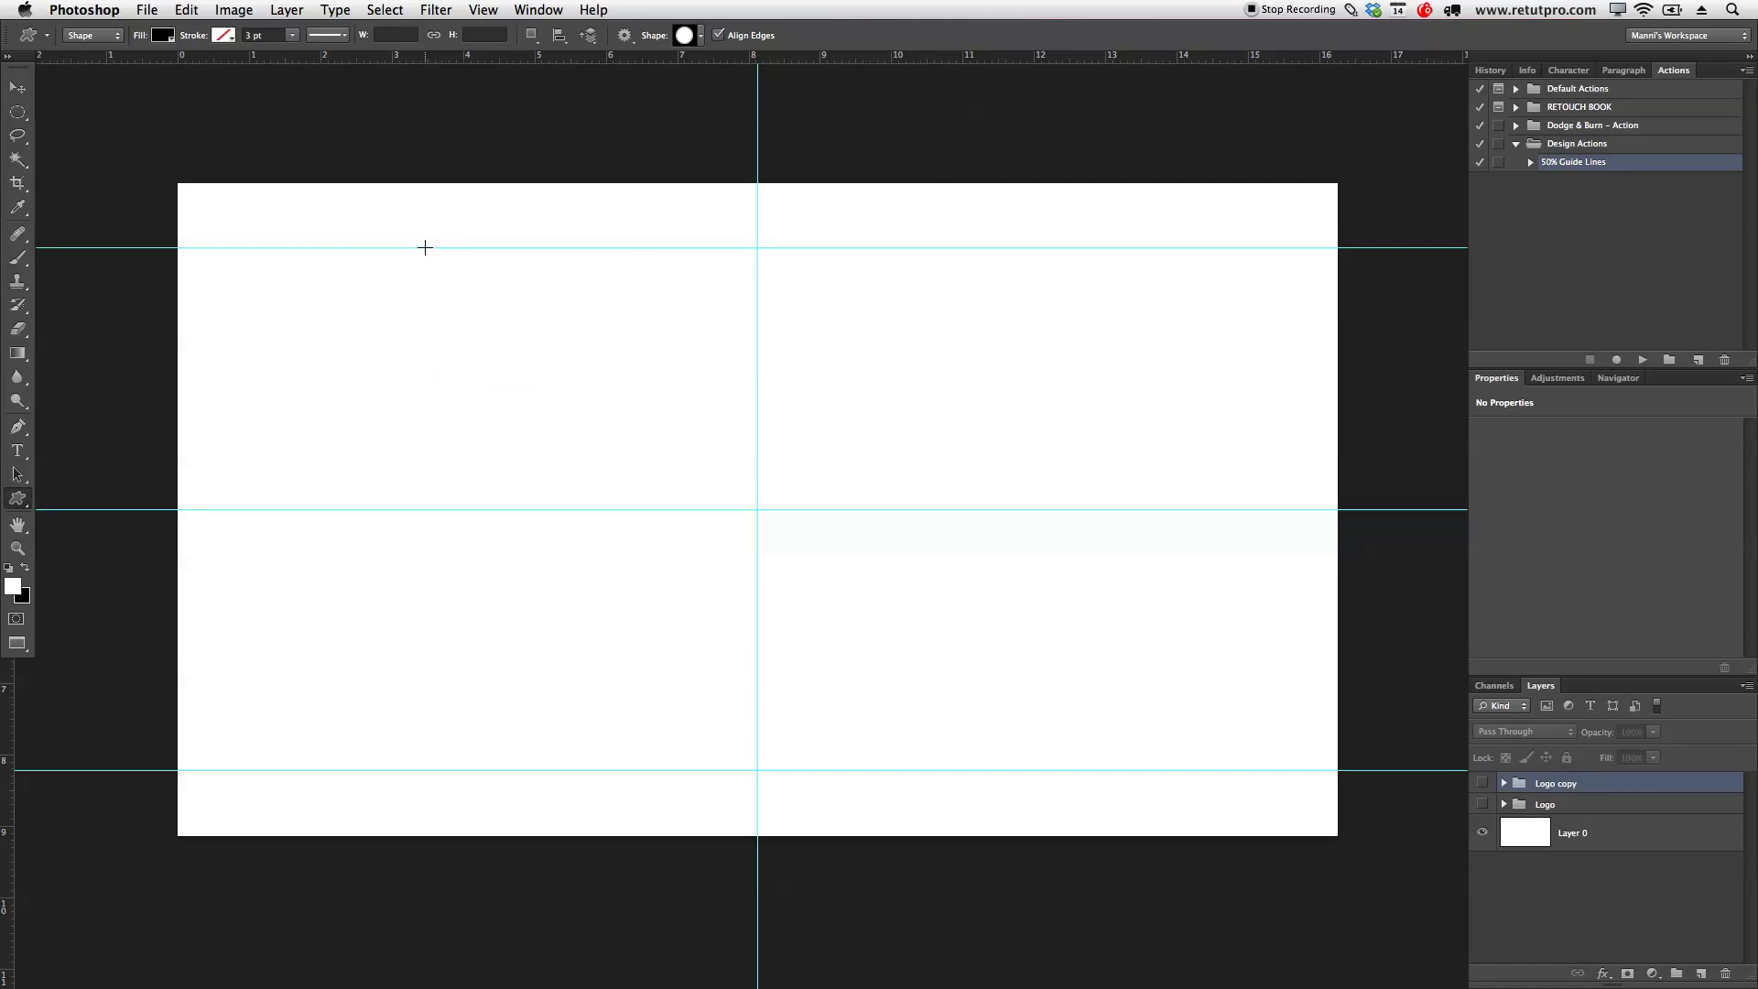
pyautogui.moveTo(426, 250); pyautogui.dragTo(1064, 765)
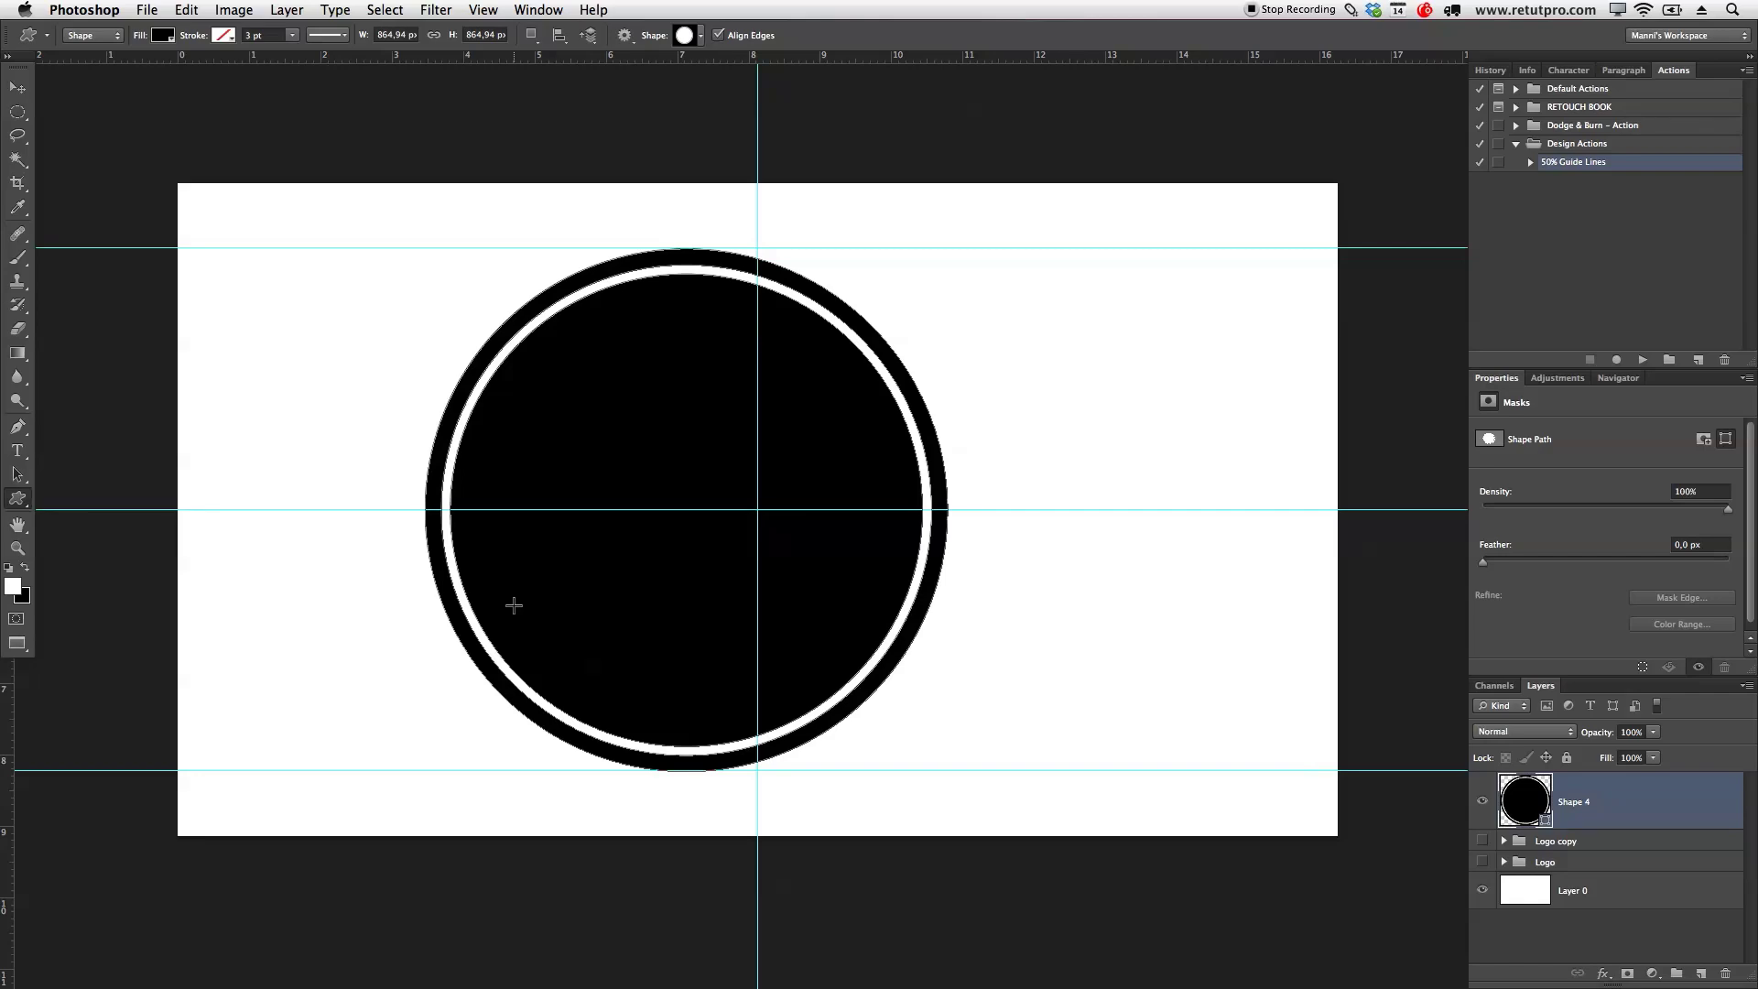
# - Move the badge and nudge it in Free Transform with arrow keys until centred on the guide crossing
pyautogui.click(17, 87)
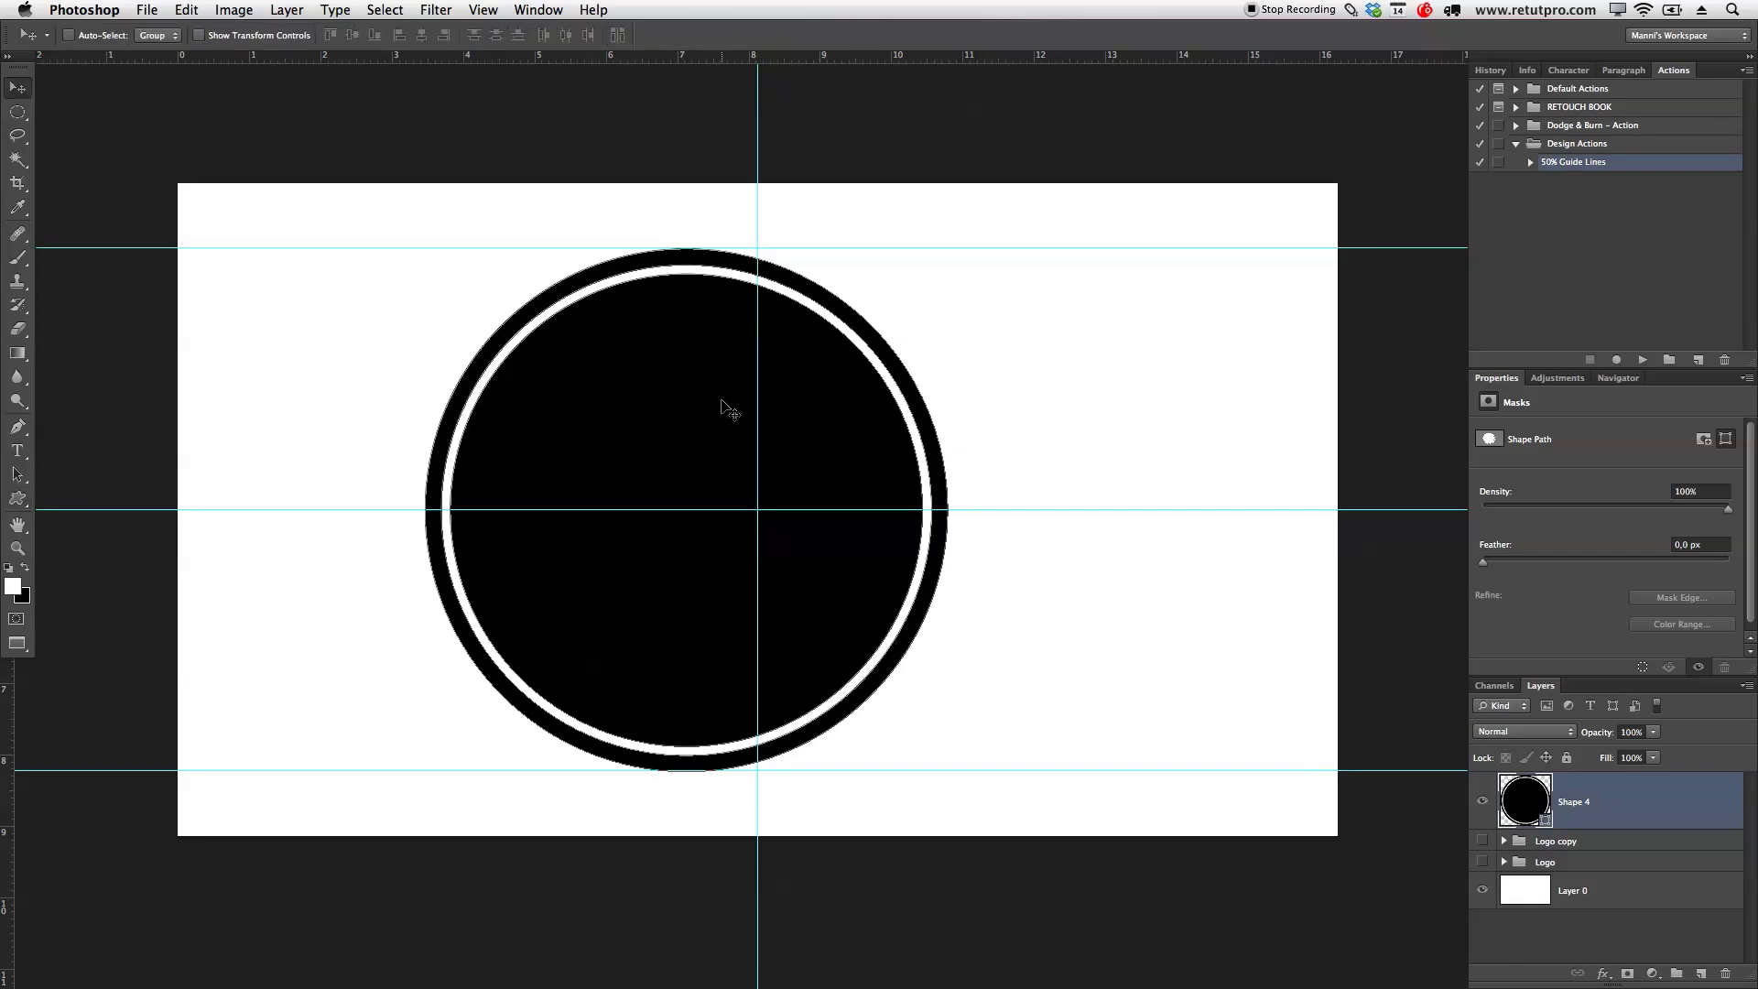
pyautogui.moveTo(726, 404); pyautogui.dragTo(784, 404)
pyautogui.hotkey('ctrl', 't')
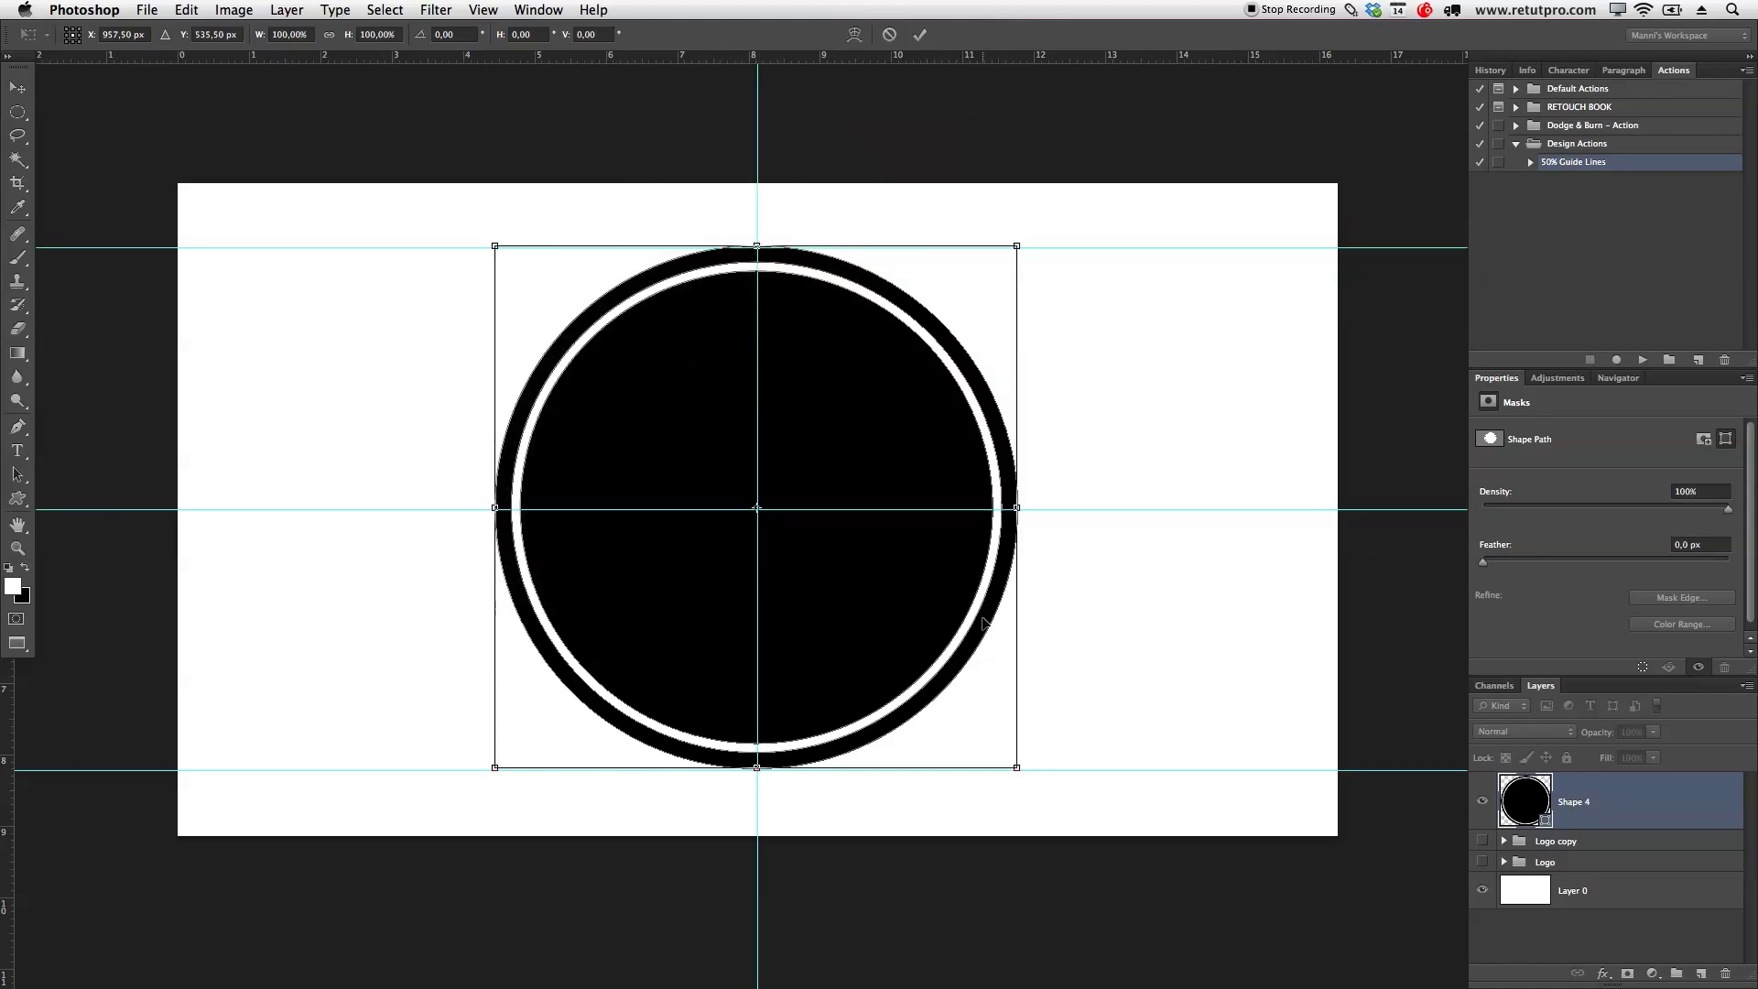
pyautogui.press('Right')
pyautogui.press('Right')
pyautogui.press('Right')
pyautogui.press('Down')
pyautogui.press('Down')
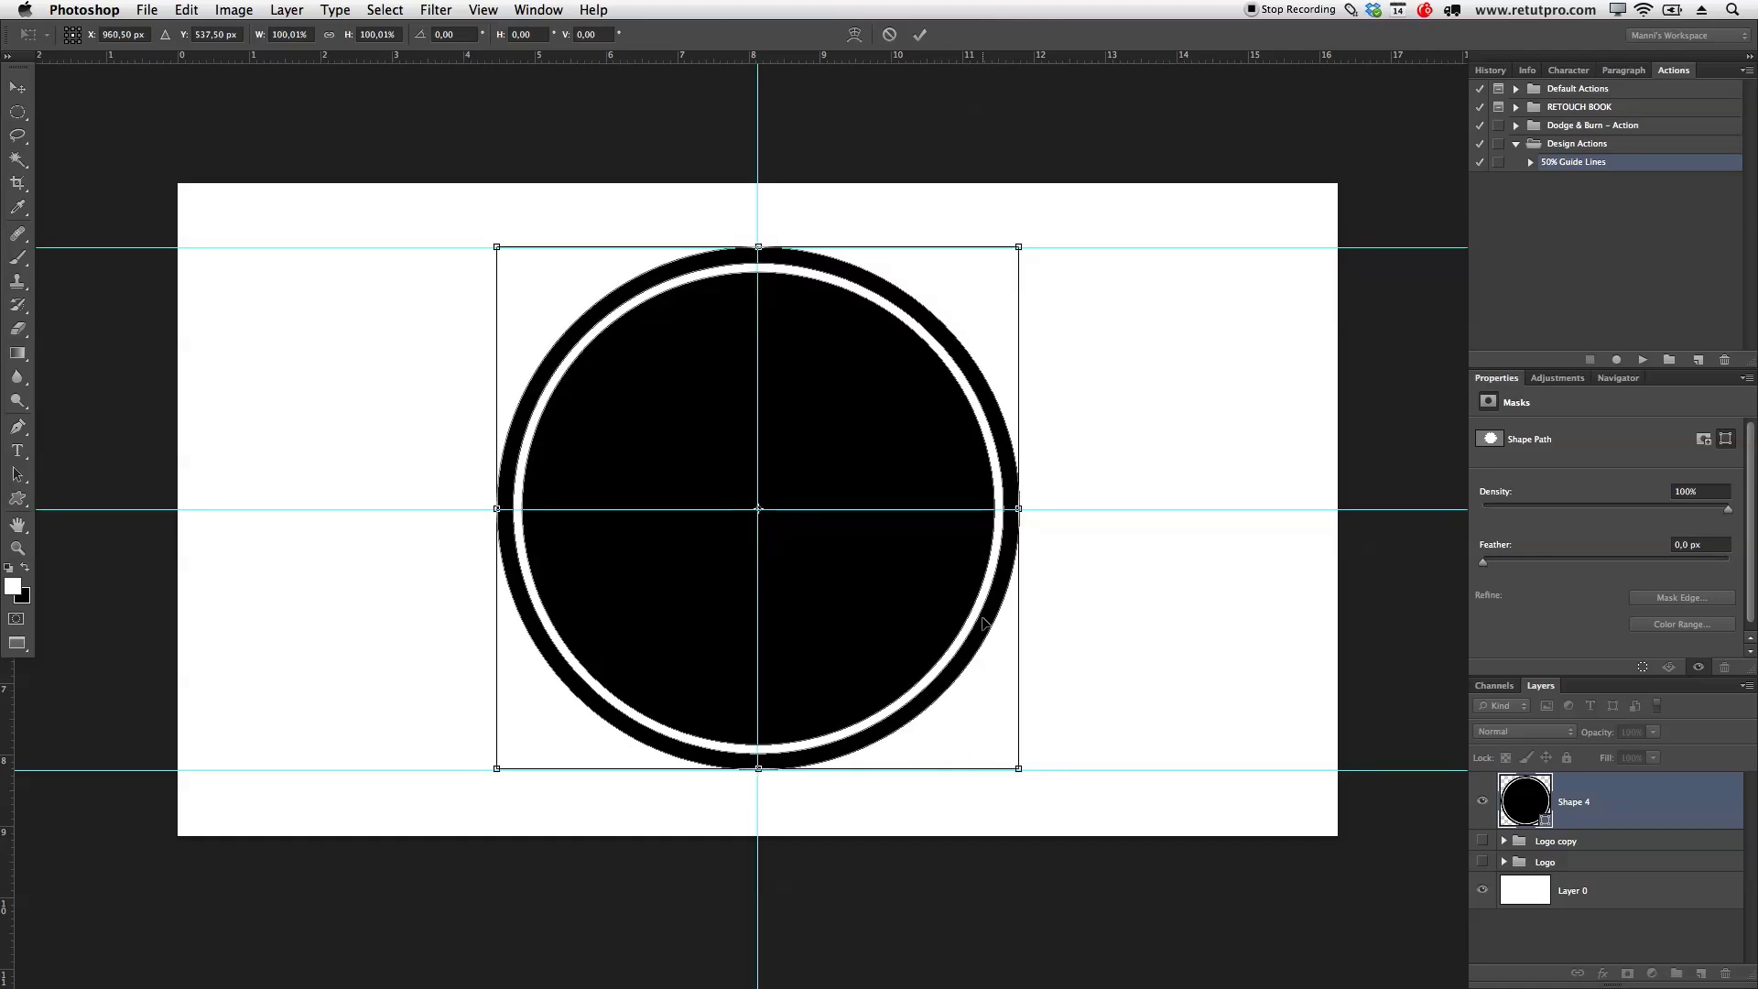
pyautogui.press('Left')
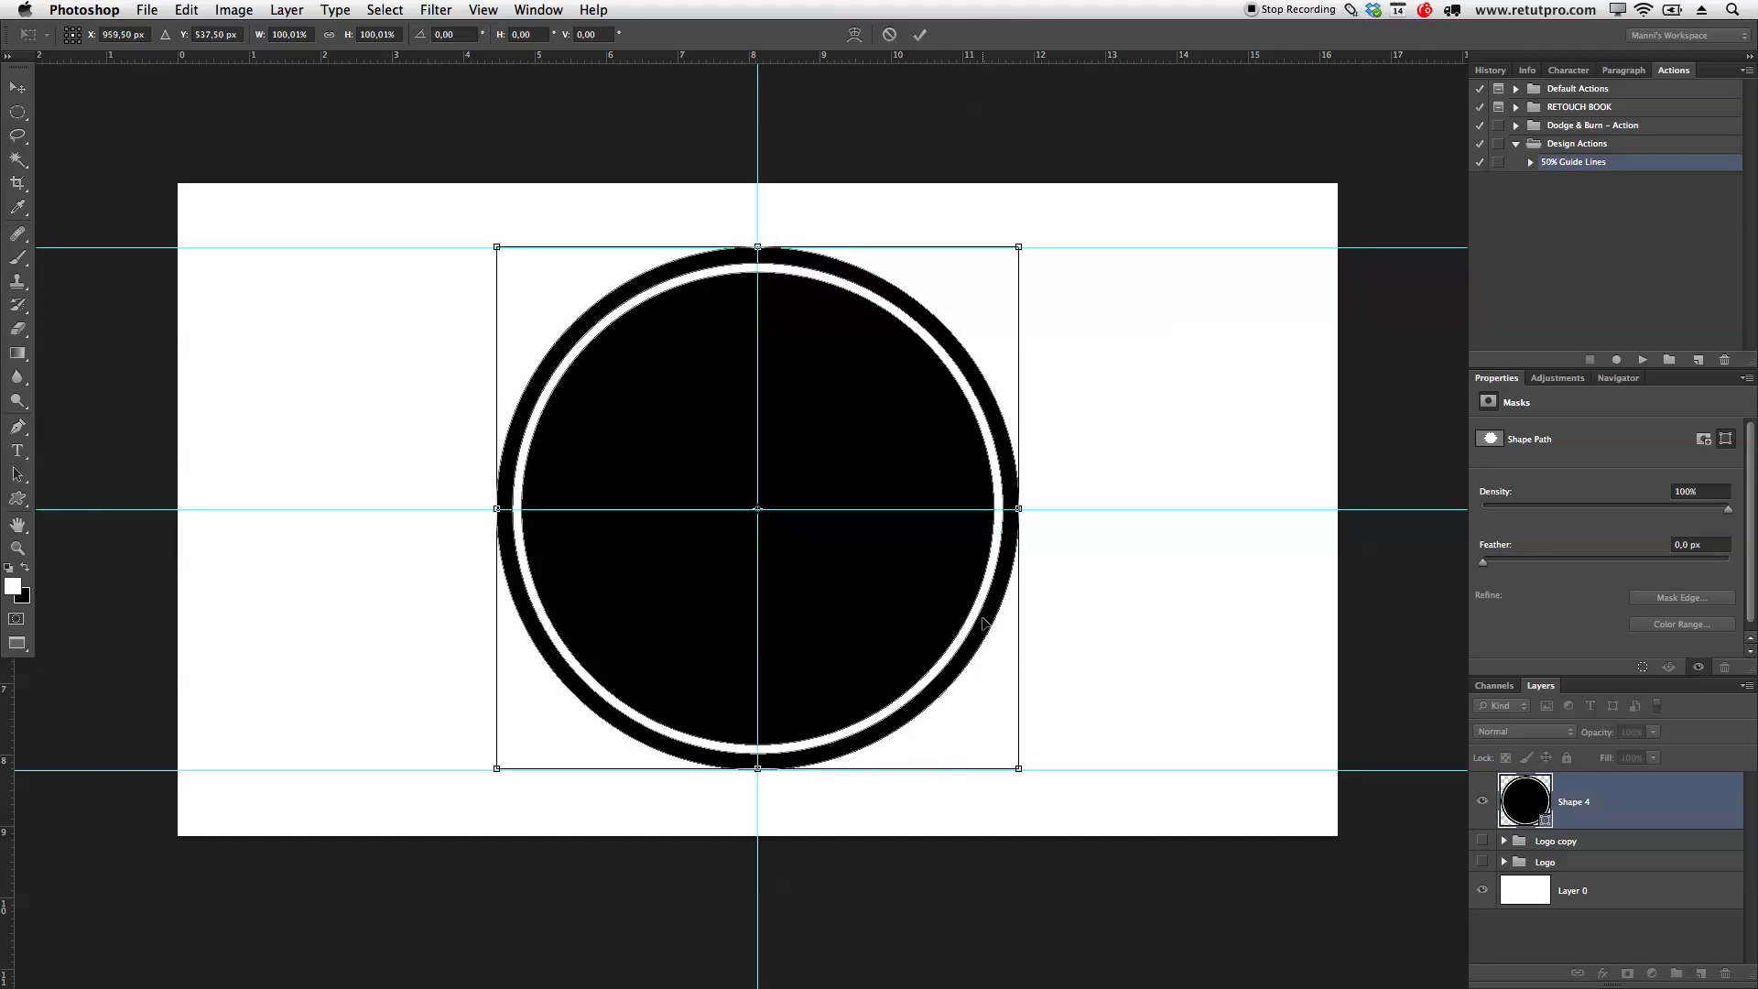
pyautogui.press('Right')
pyautogui.press('Down')
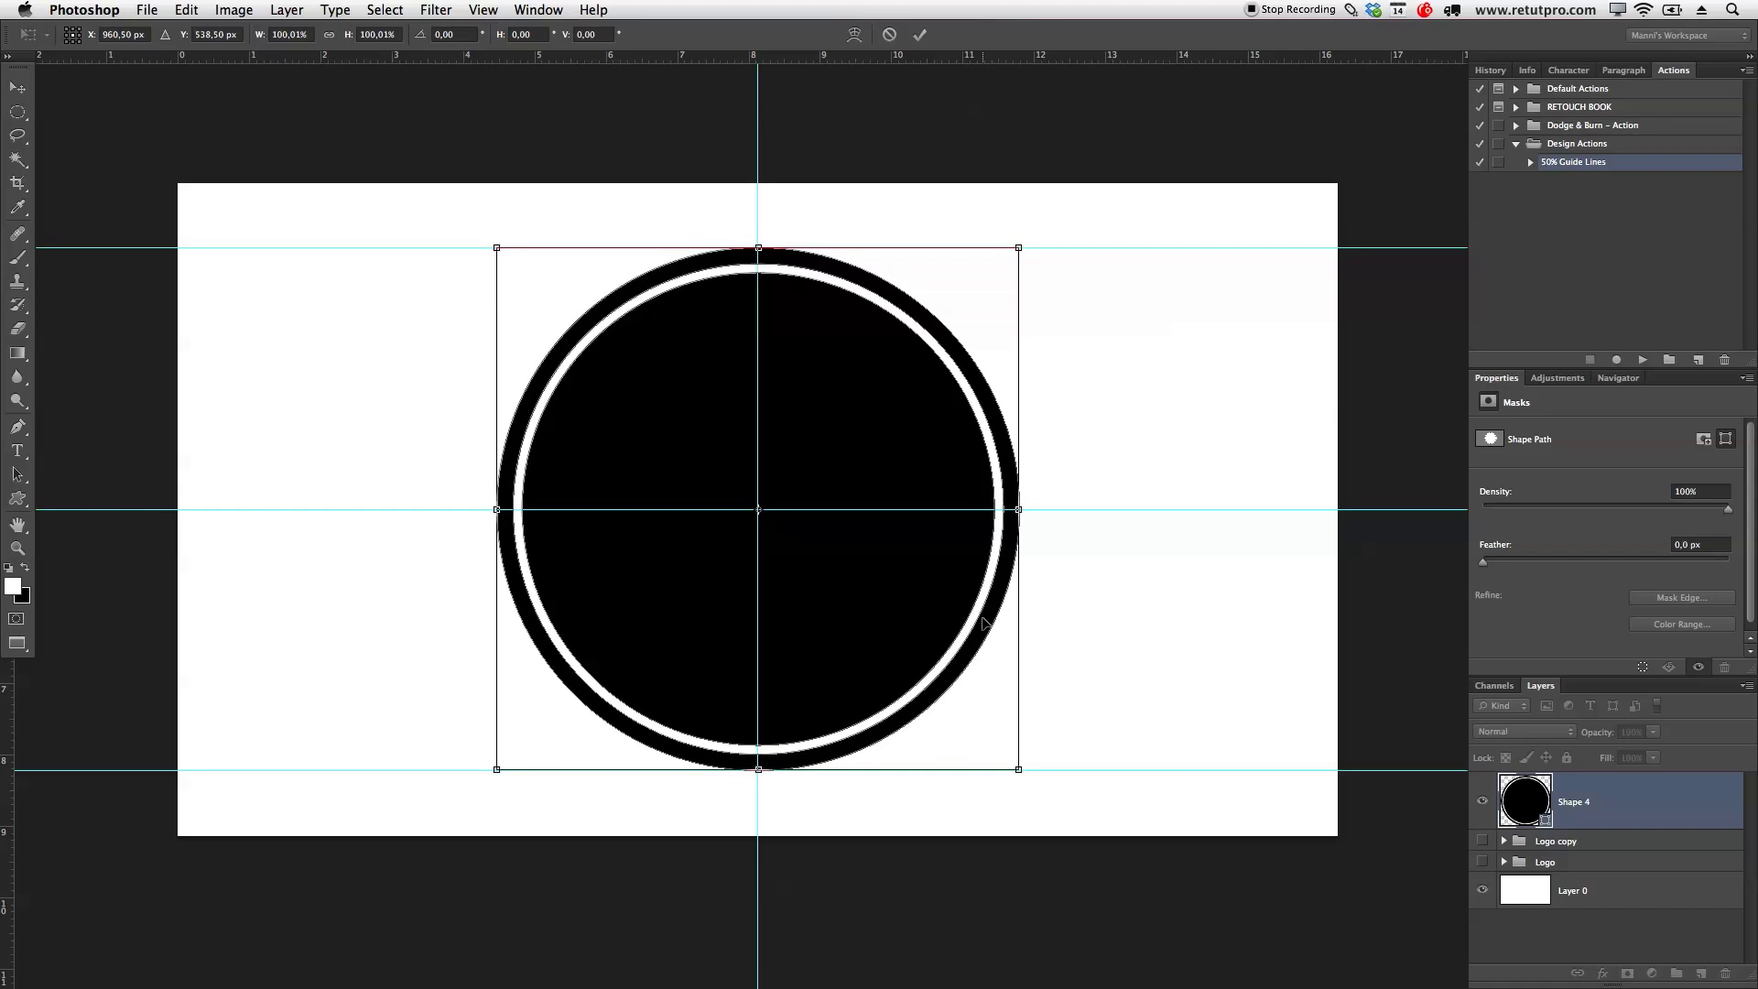
pyautogui.press('Return')
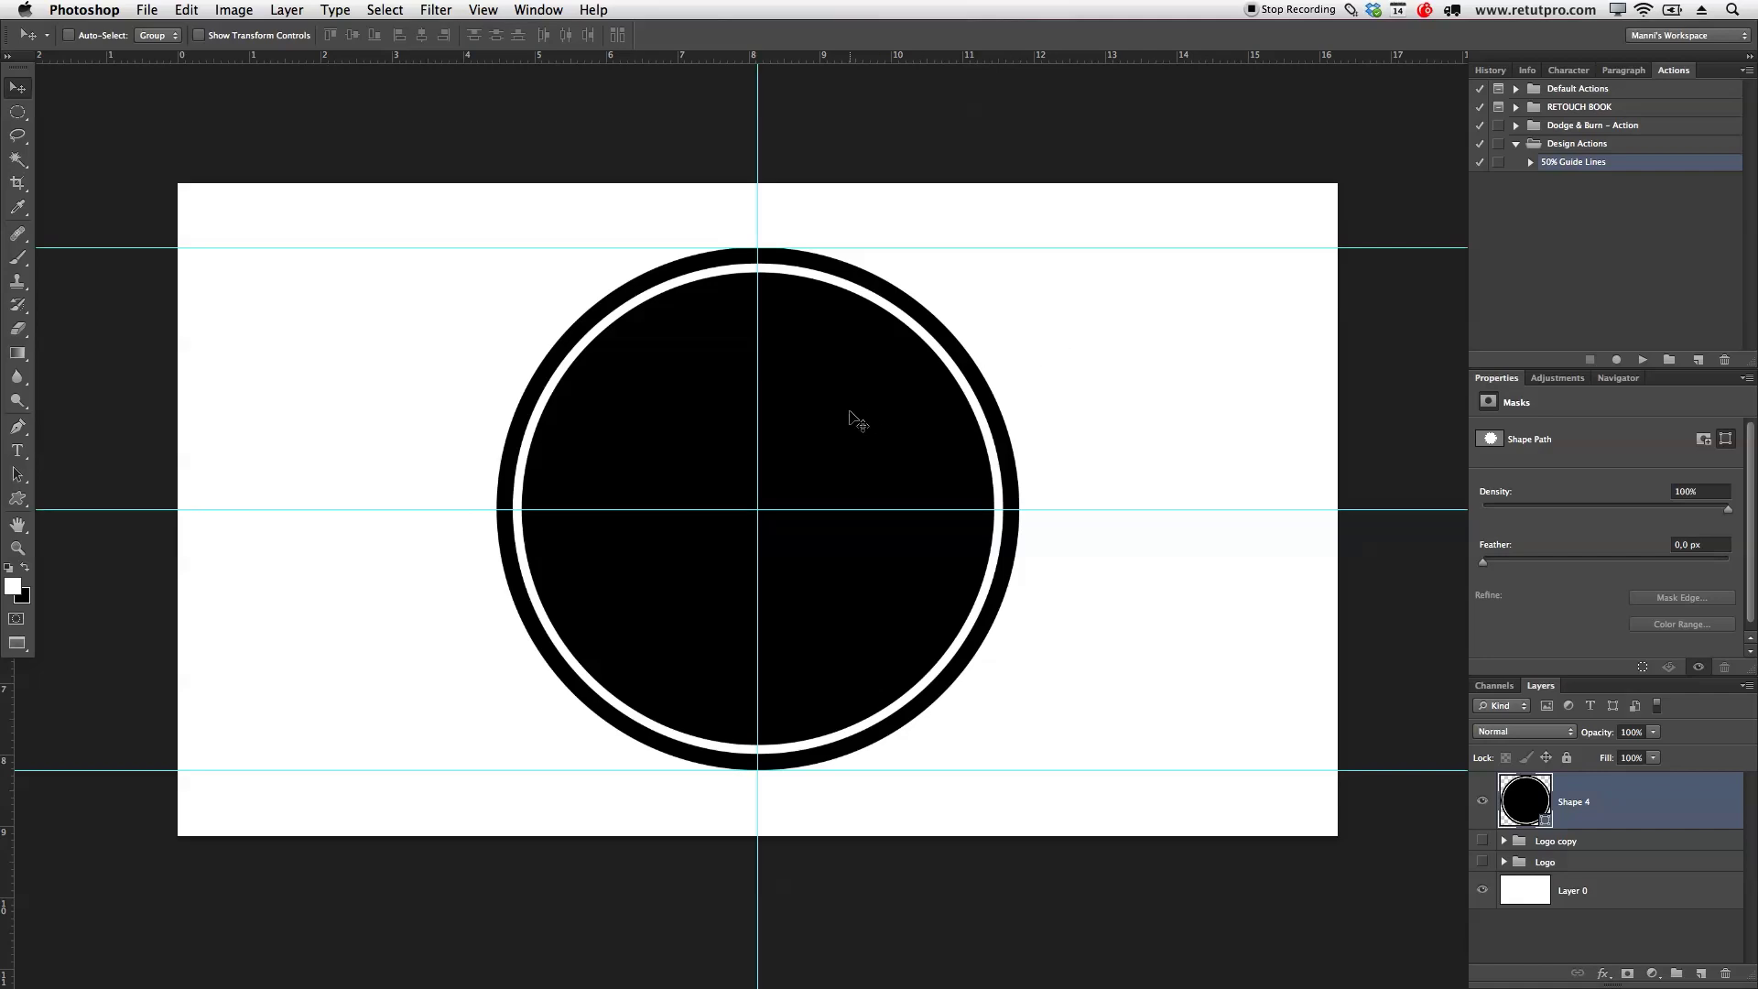
# - Enlarge the Layers panel and rename the empty Layer 7 to Mustach
pyautogui.moveTo(809, 420)
pyautogui.mouseDown()
pyautogui.moveTo(733, 432)
pyautogui.moveTo(734, 366)
pyautogui.moveTo(767, 371)
pyautogui.moveTo(751, 369)
pyautogui.mouseUp()
pyautogui.click(1699, 974)
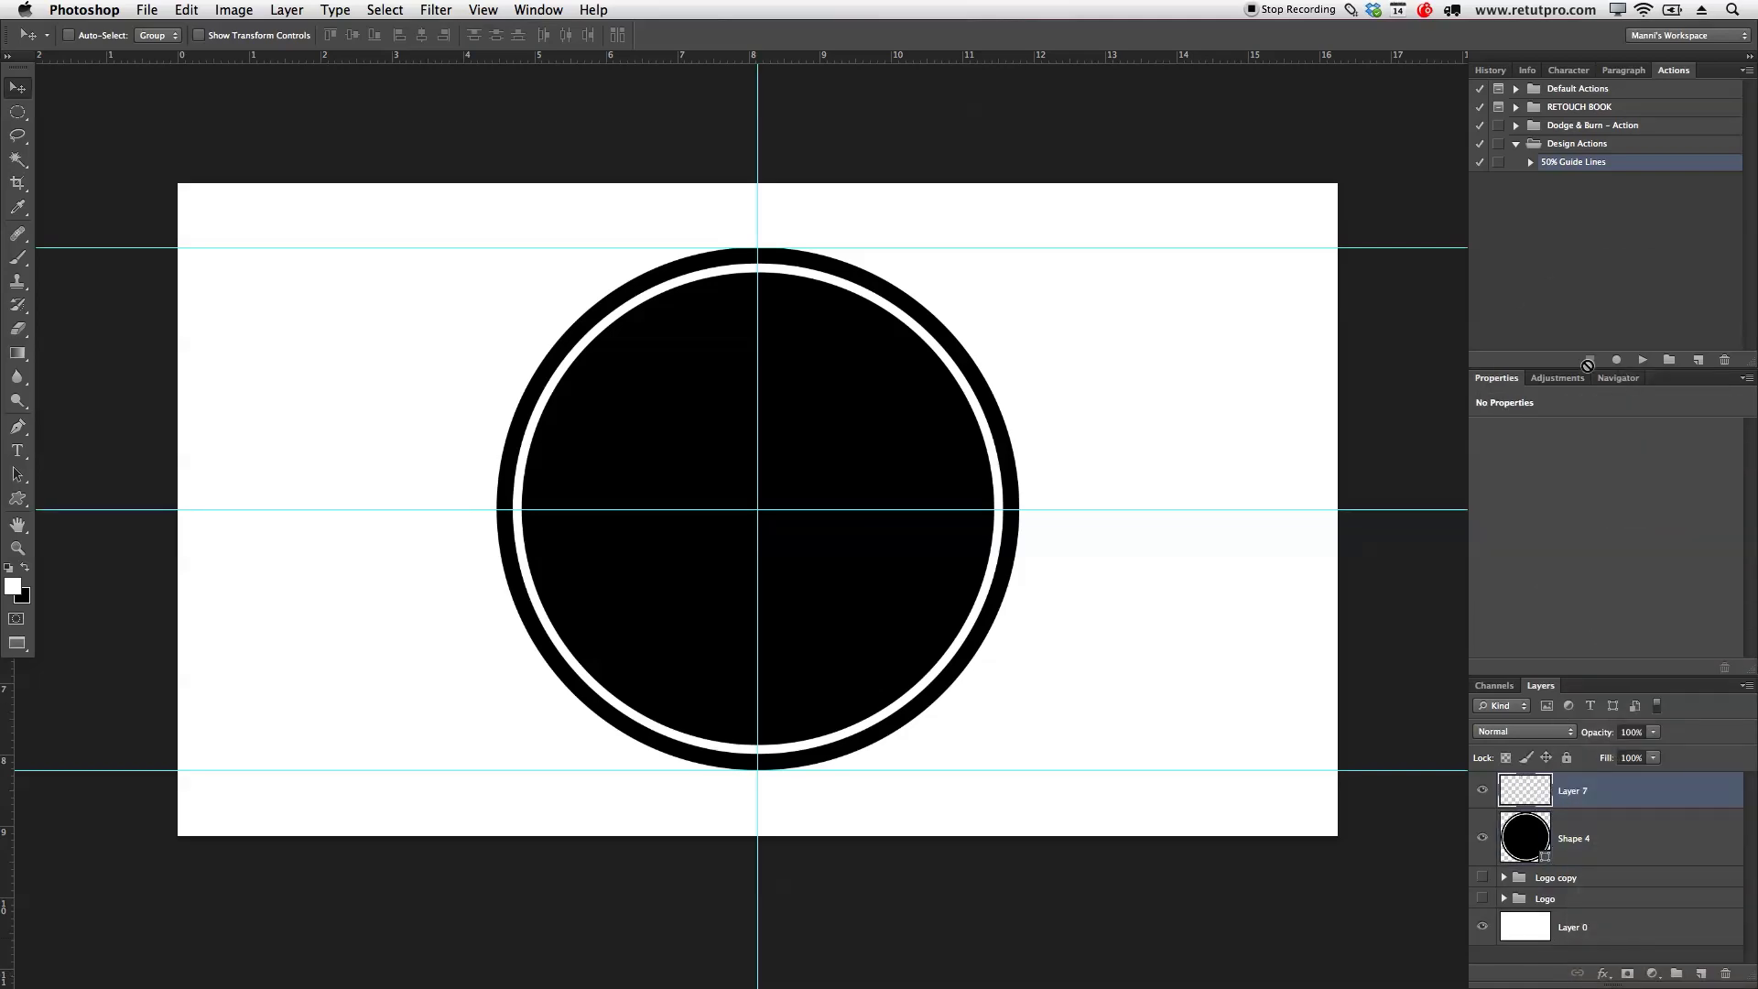
pyautogui.moveTo(1574, 367); pyautogui.dragTo(1574, 196)
pyautogui.moveTo(1594, 677); pyautogui.dragTo(1588, 385)
pyautogui.doubleClick(1576, 504)
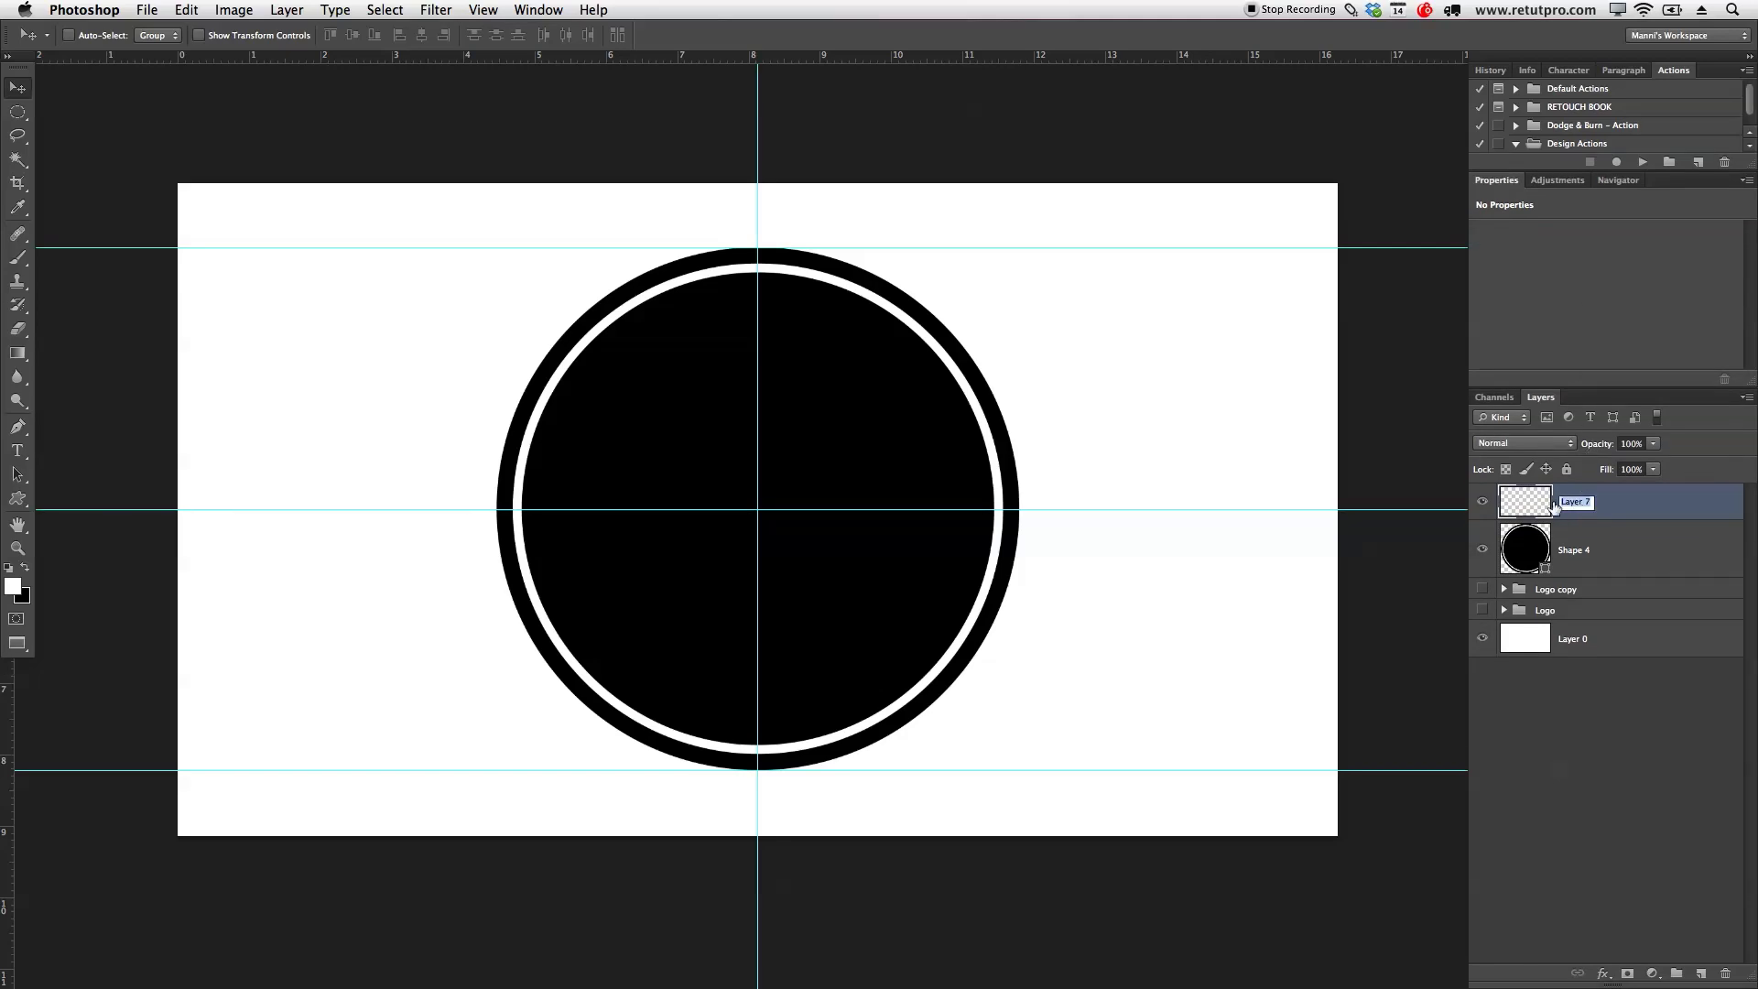
pyautogui.write('Mustach')
pyautogui.press('Return')
# - Group the Logo copy and Logo layers together and name the group Old
pyautogui.click(1556, 592)
pyautogui.keyDown('shift'); pyautogui.click(1564, 612); pyautogui.keyUp('shift')
pyautogui.press('super+g')
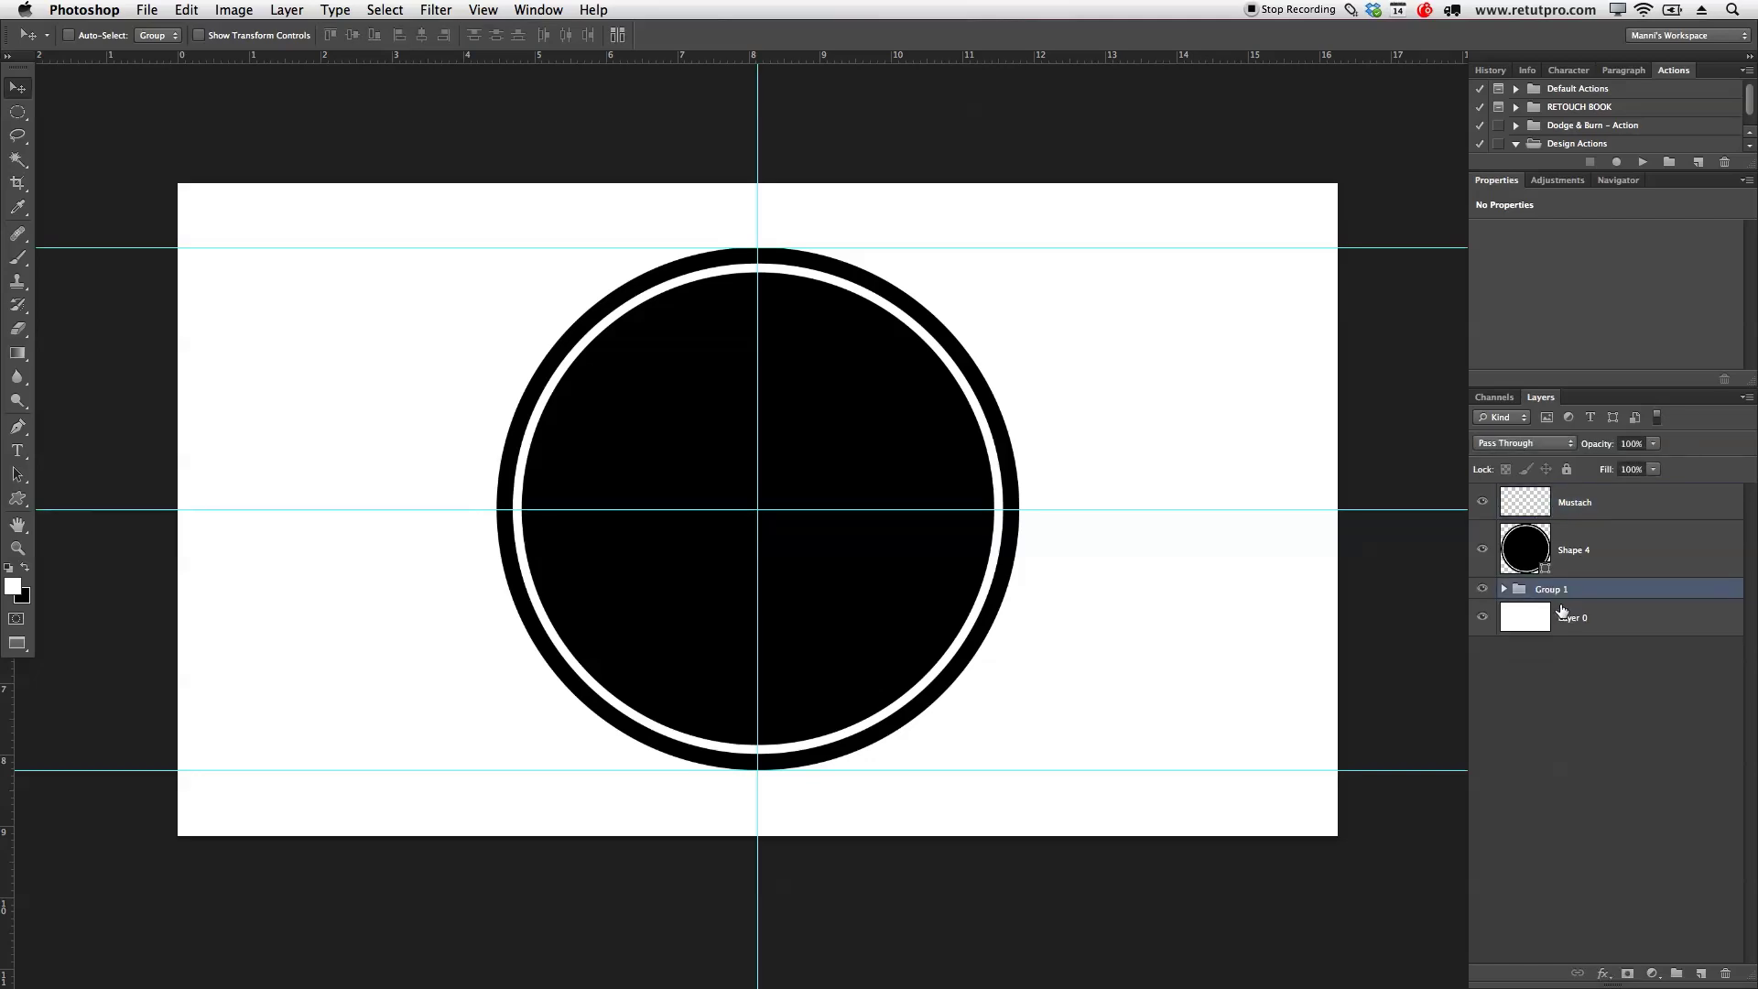
pyautogui.doubleClick(1551, 589)
pyautogui.write('Old')
pyautogui.press('Return')
pyautogui.click(1612, 513)
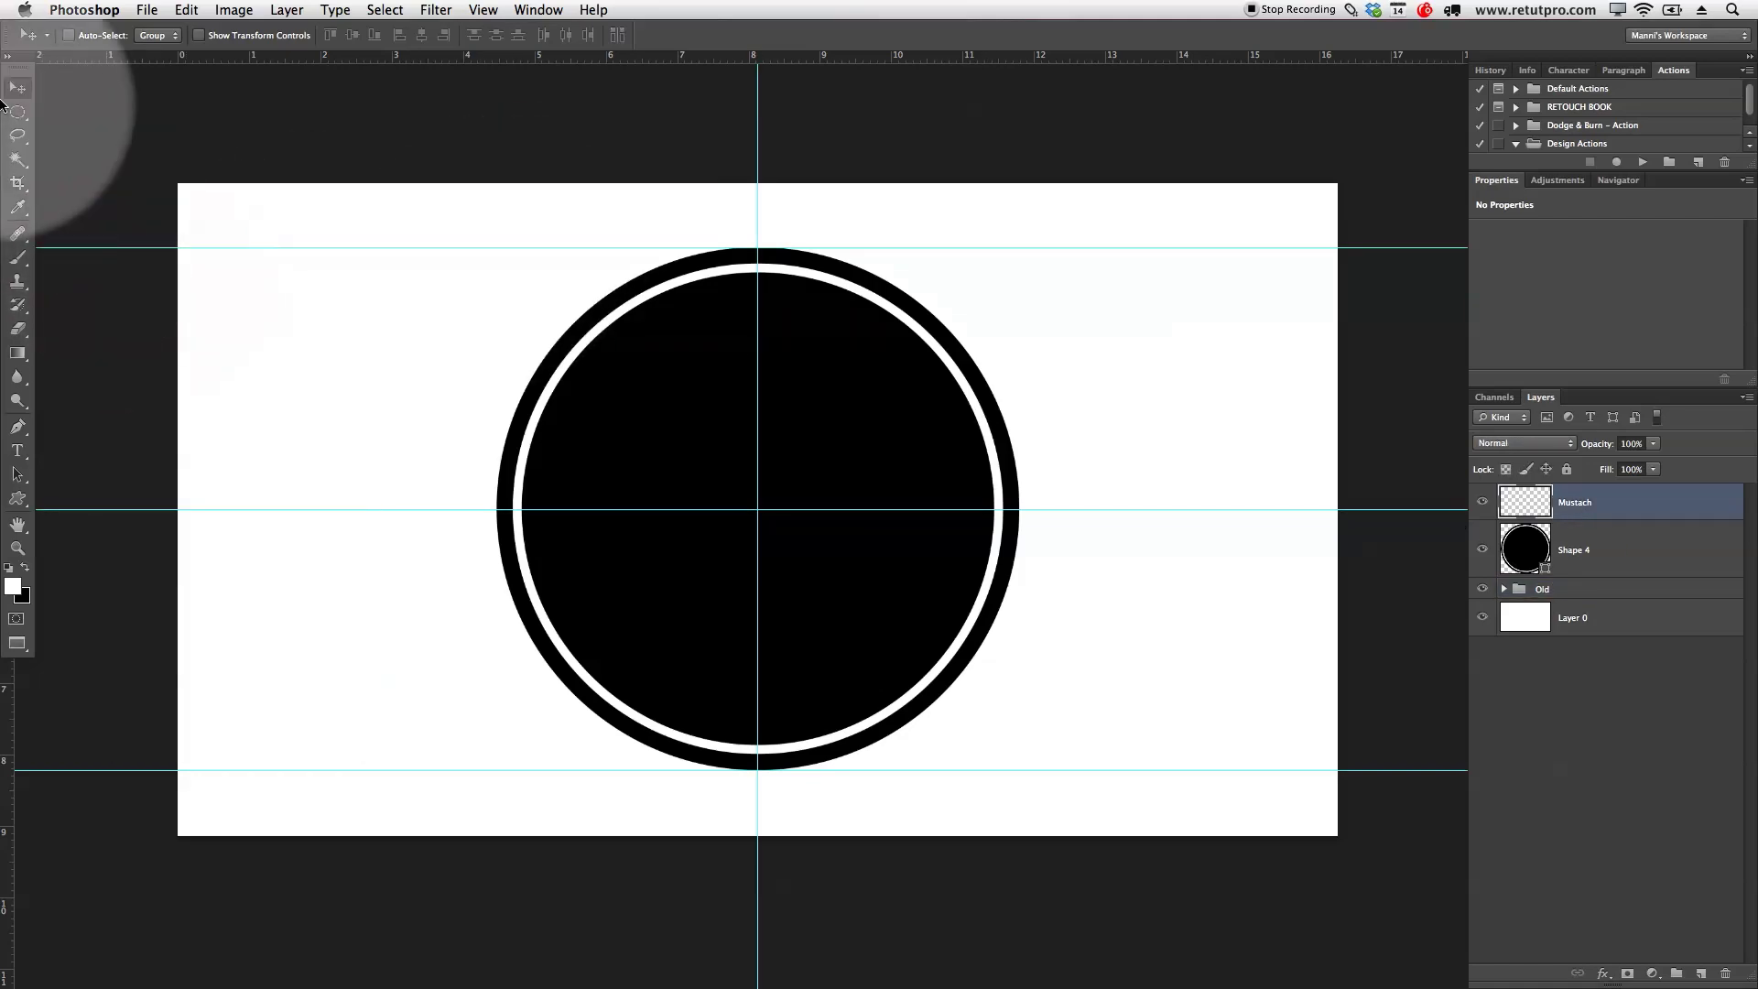
# - Pick the Brush tool and choose the 374 px mustache brush preset
pyautogui.click(20, 260)
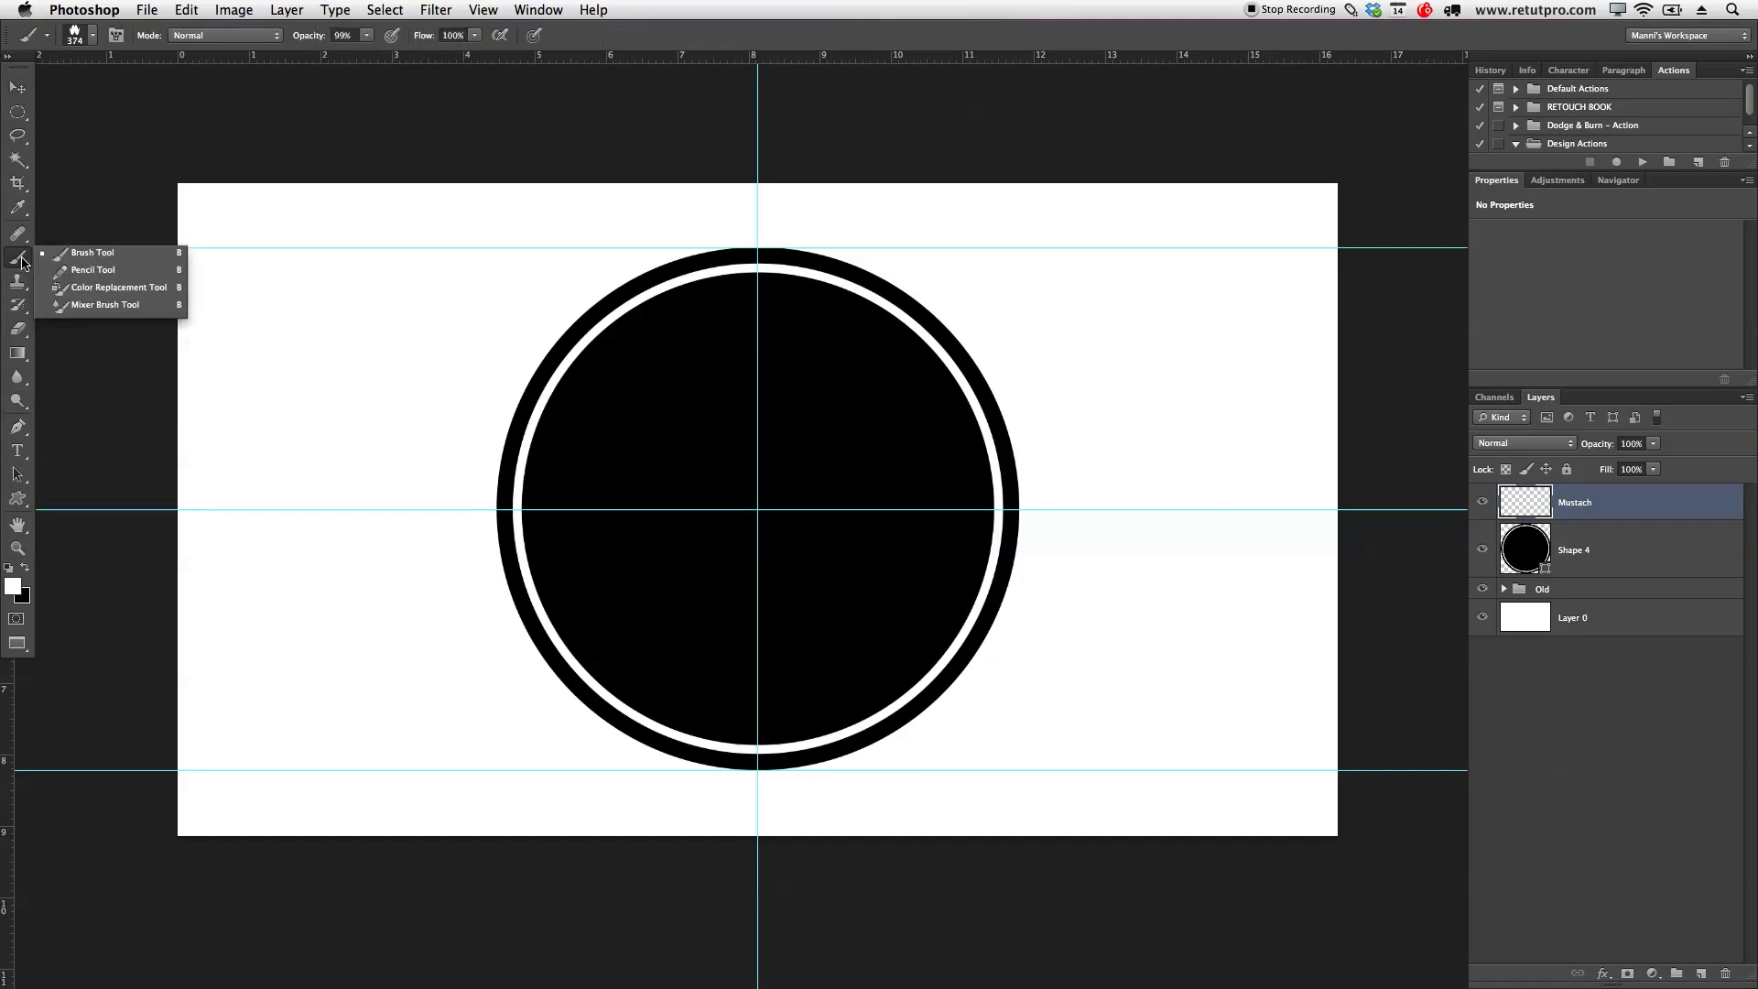
pyautogui.click(67, 259)
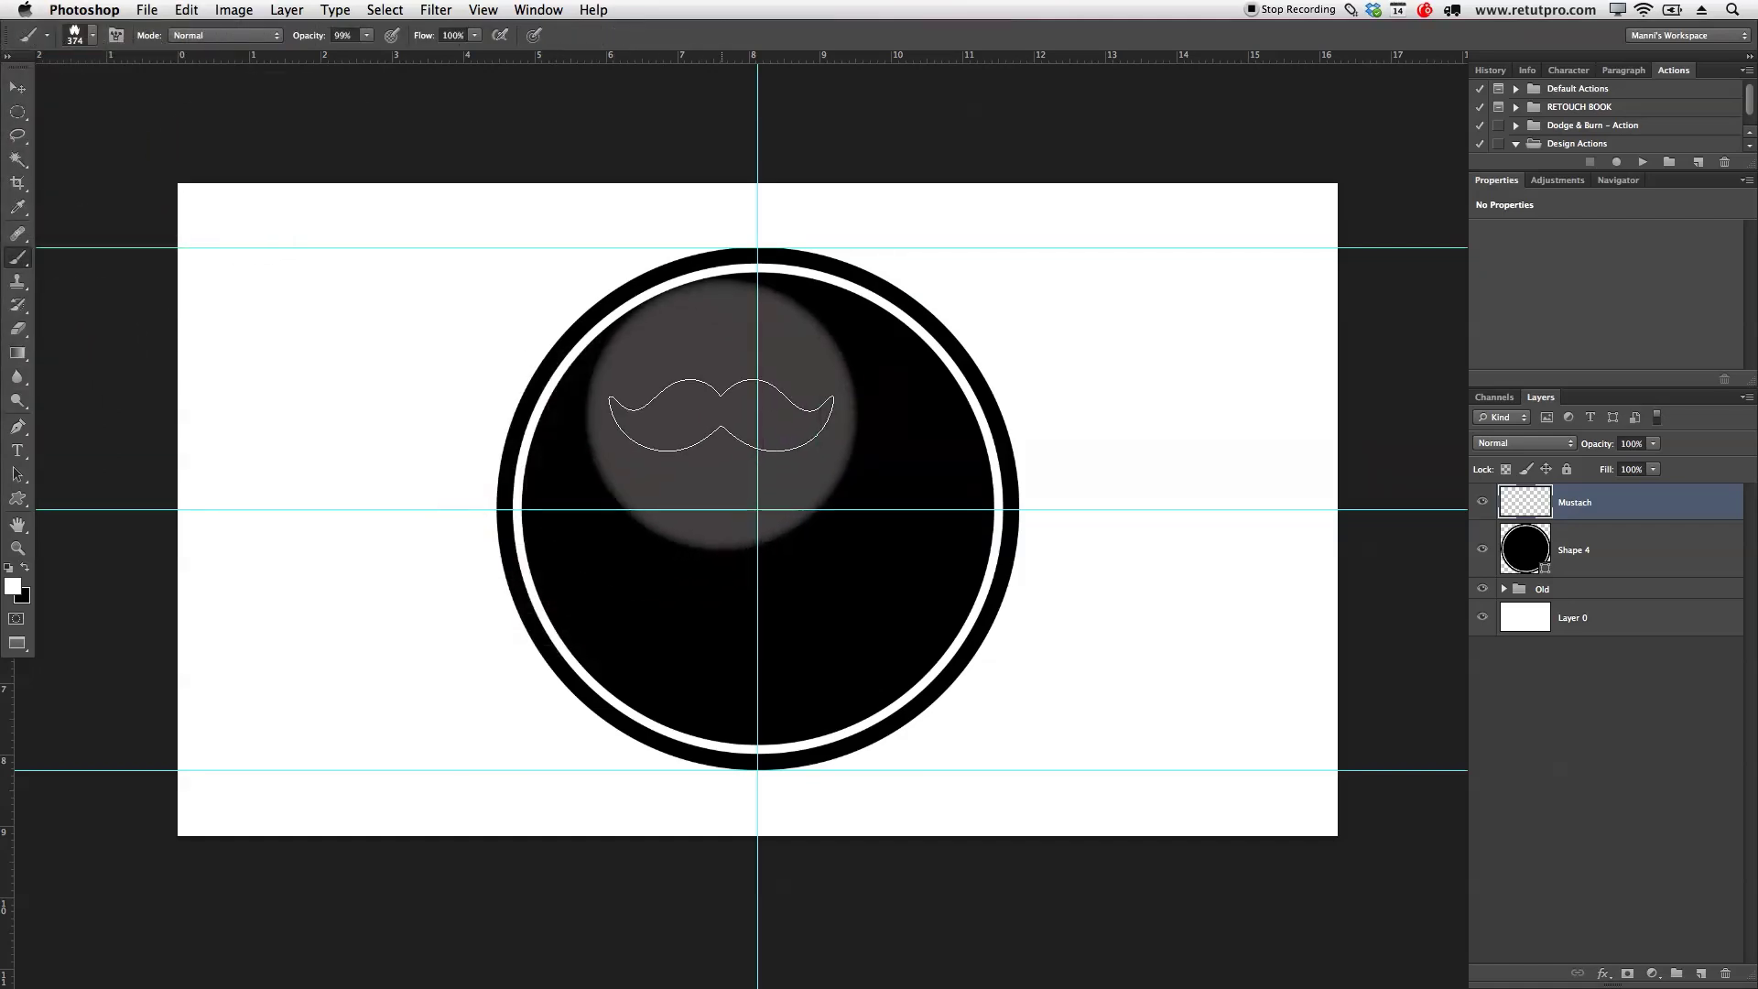
pyautogui.click(93, 36)
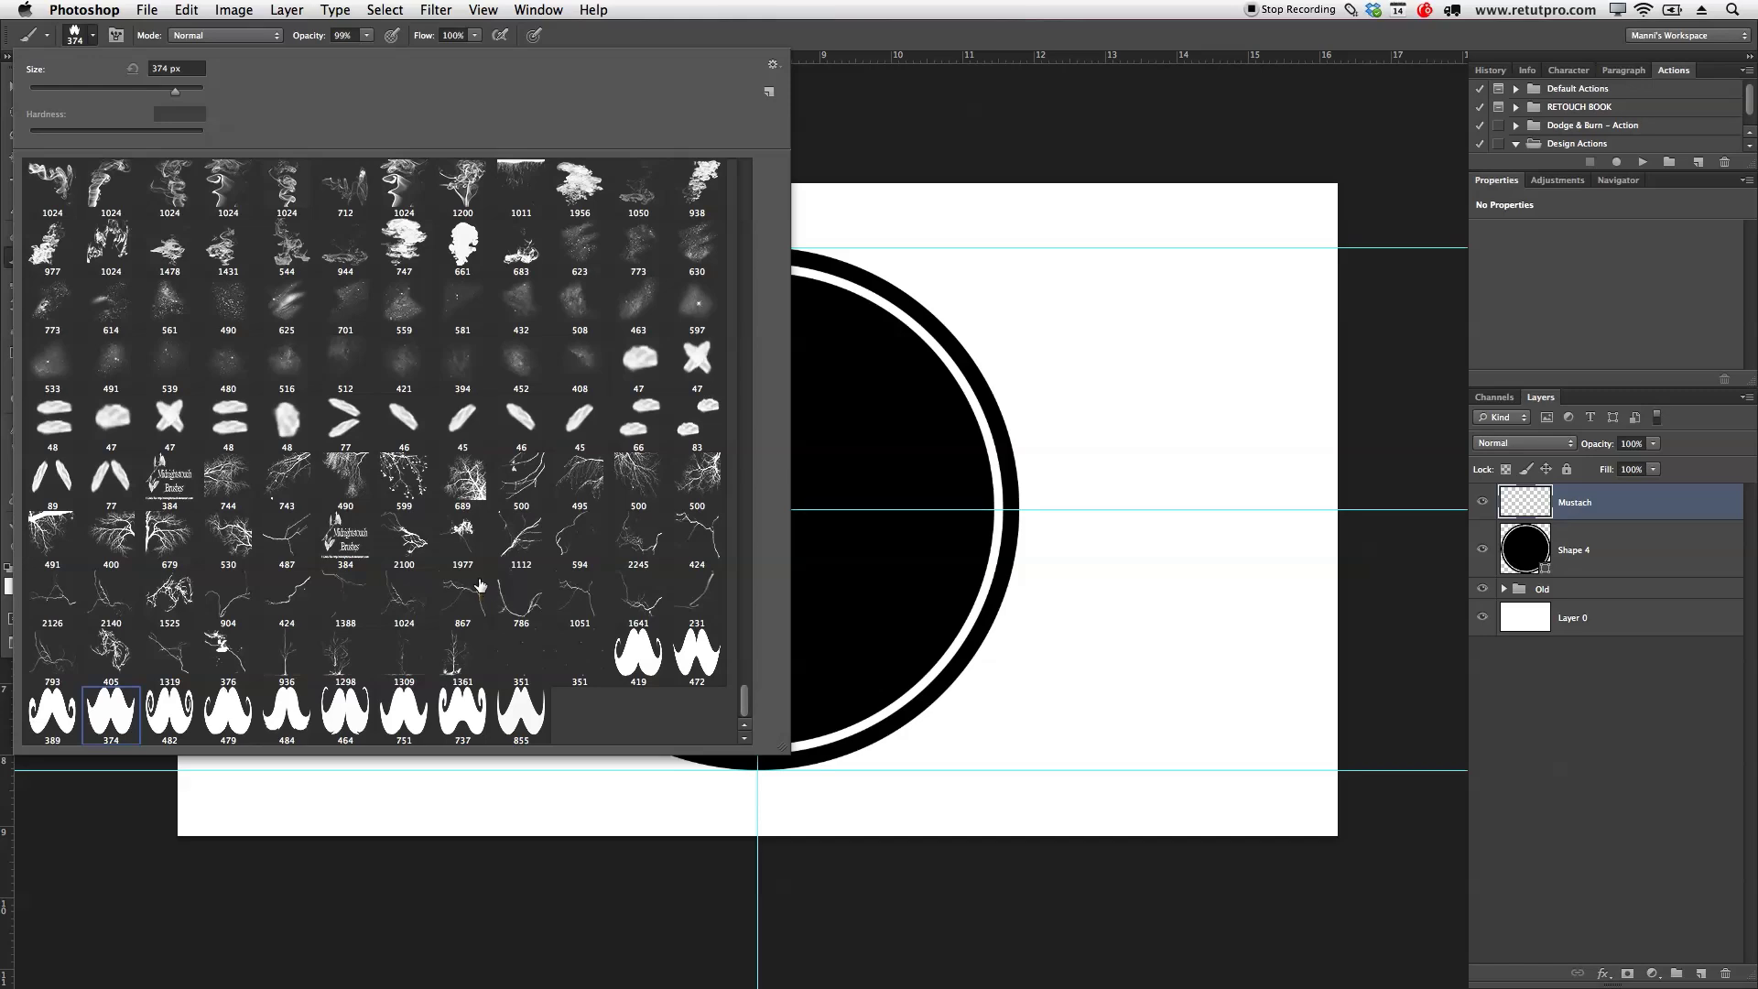
pyautogui.click(490, 548)
pyautogui.click(112, 719)
pyautogui.press('Return')
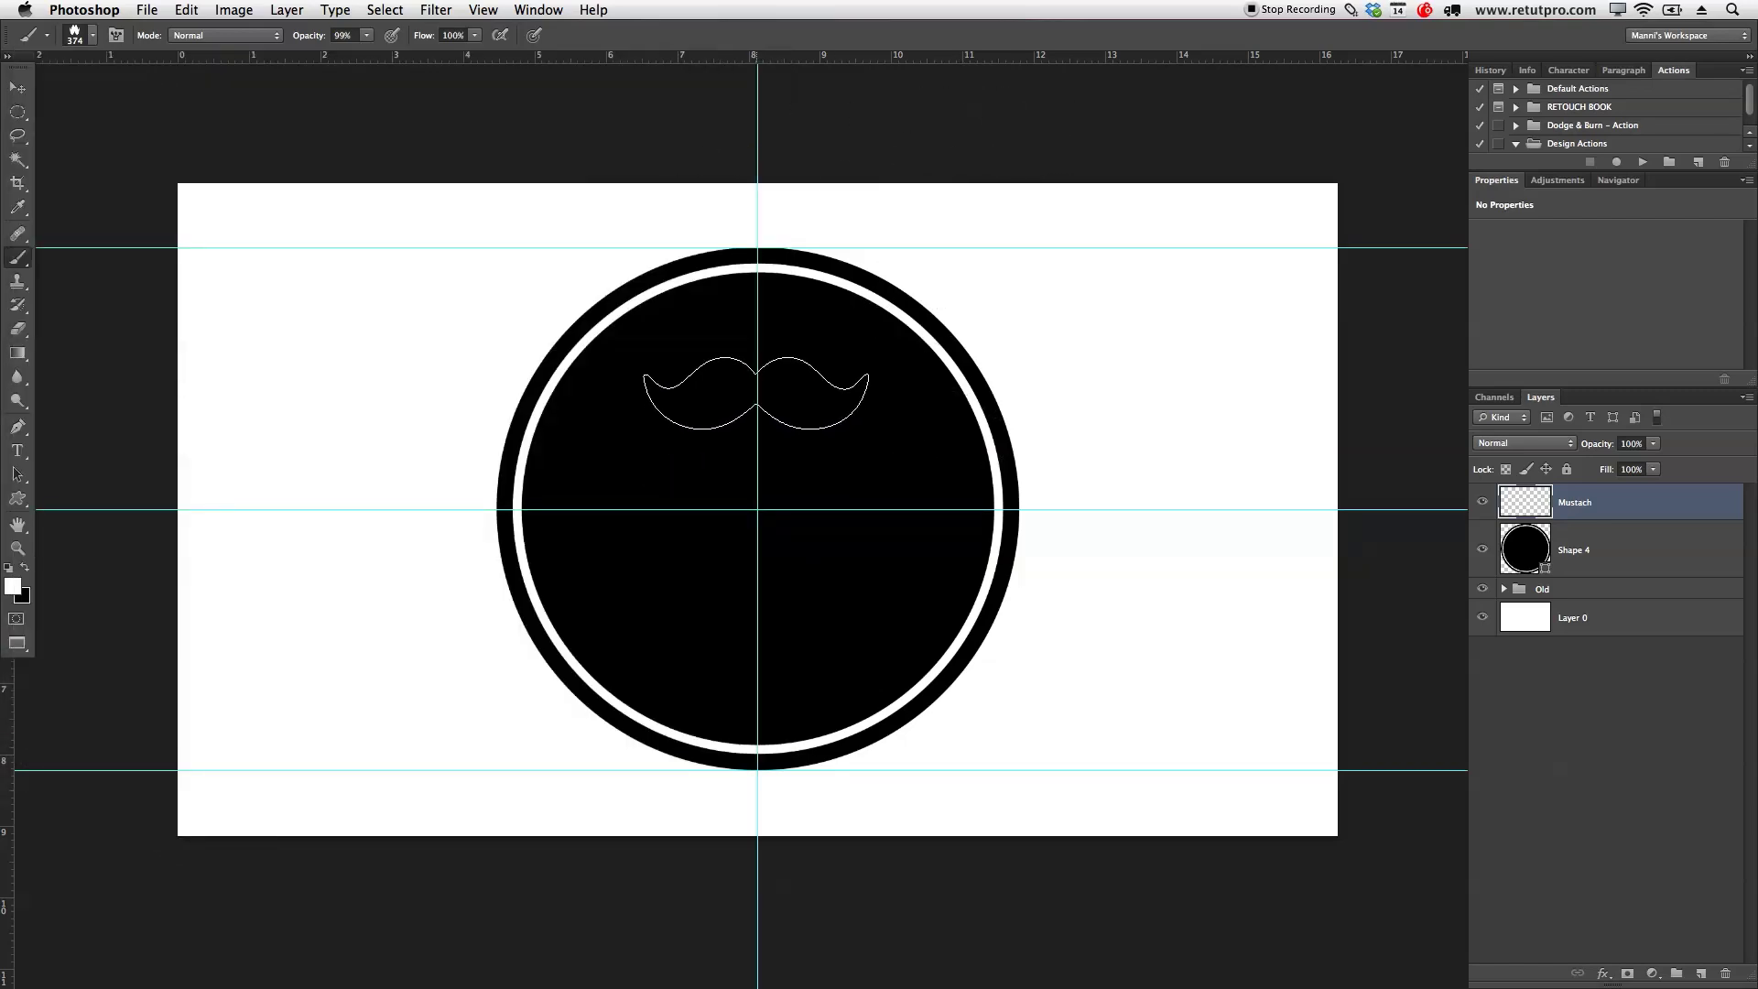
# - Resize the mustache brush to 300 px and set its opacity to 100%
pyautogui.press(']')
pyautogui.press(']')
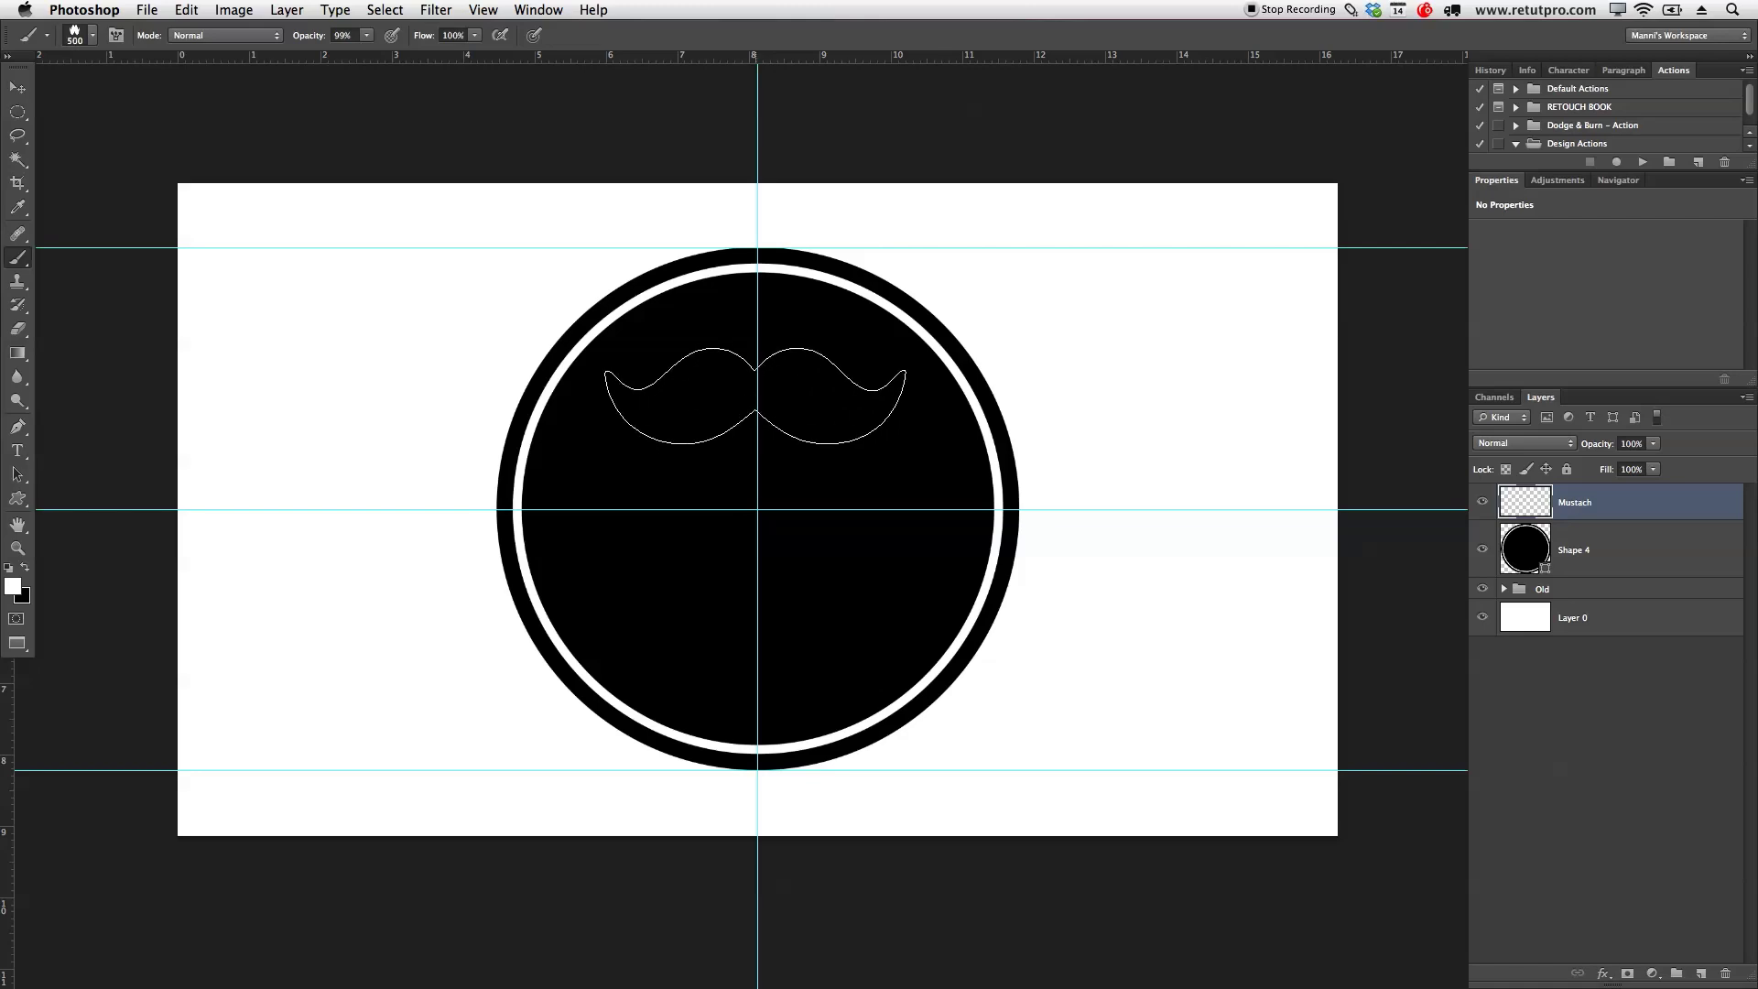
pyautogui.press('[')
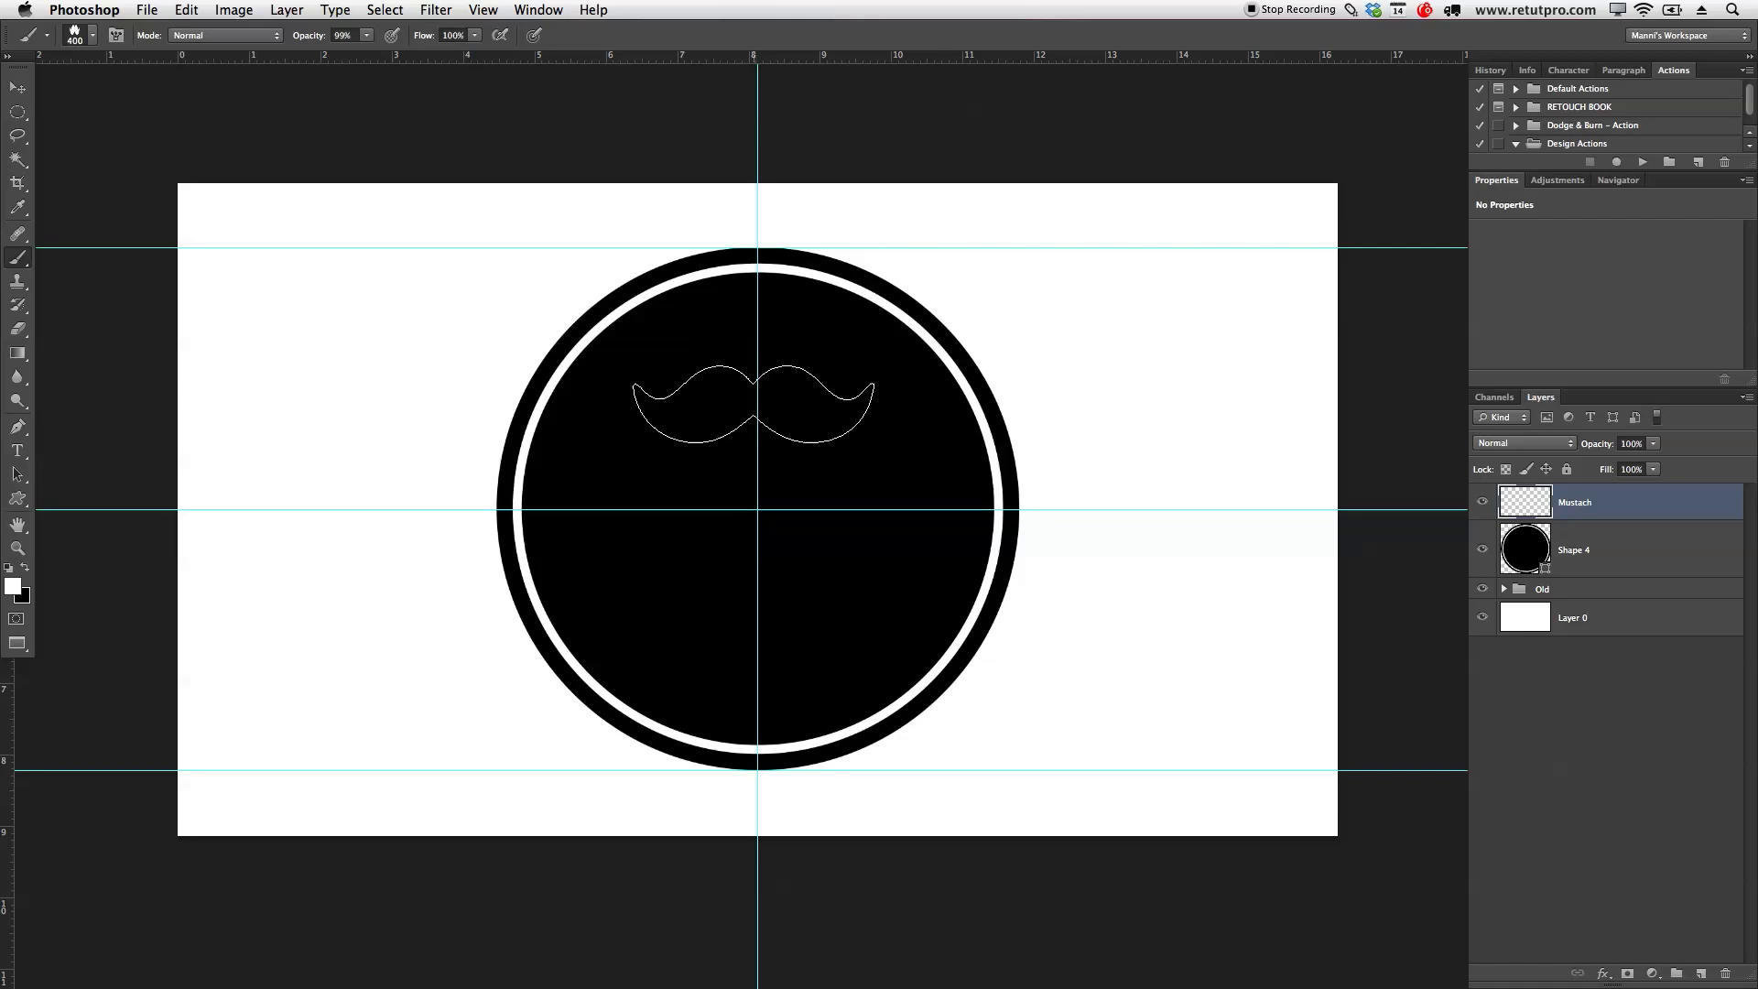
pyautogui.moveTo(749, 426)
pyautogui.mouseDown()
pyautogui.moveTo(805, 431)
pyautogui.moveTo(730, 455)
pyautogui.moveTo(776, 449)
pyautogui.moveTo(730, 448)
pyautogui.moveTo(761, 443)
pyautogui.moveTo(757, 165)
pyautogui.moveTo(765, 656)
pyautogui.moveTo(772, 473)
pyautogui.mouseUp()
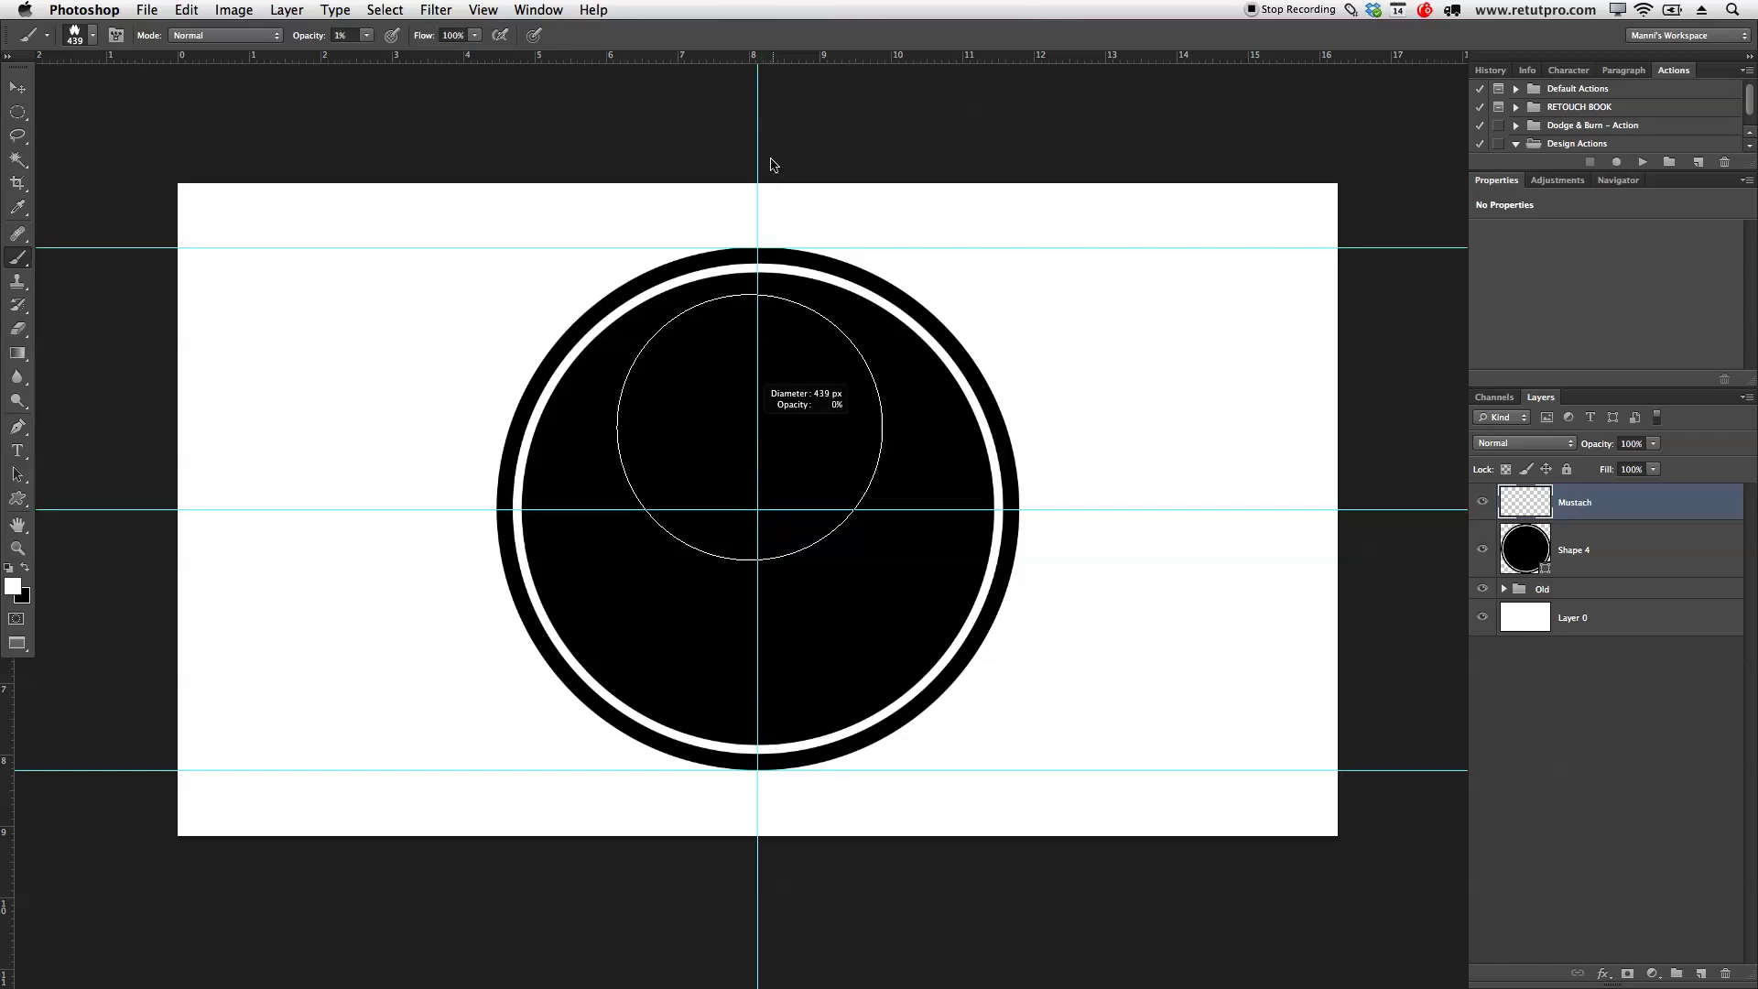
pyautogui.moveTo(770, 160)
pyautogui.mouseDown()
pyautogui.moveTo(751, 746)
pyautogui.moveTo(795, 813)
pyautogui.moveTo(795, 849)
pyautogui.moveTo(785, 837)
pyautogui.mouseUp()
pyautogui.press('[')
pyautogui.press('[')
pyautogui.press('[')
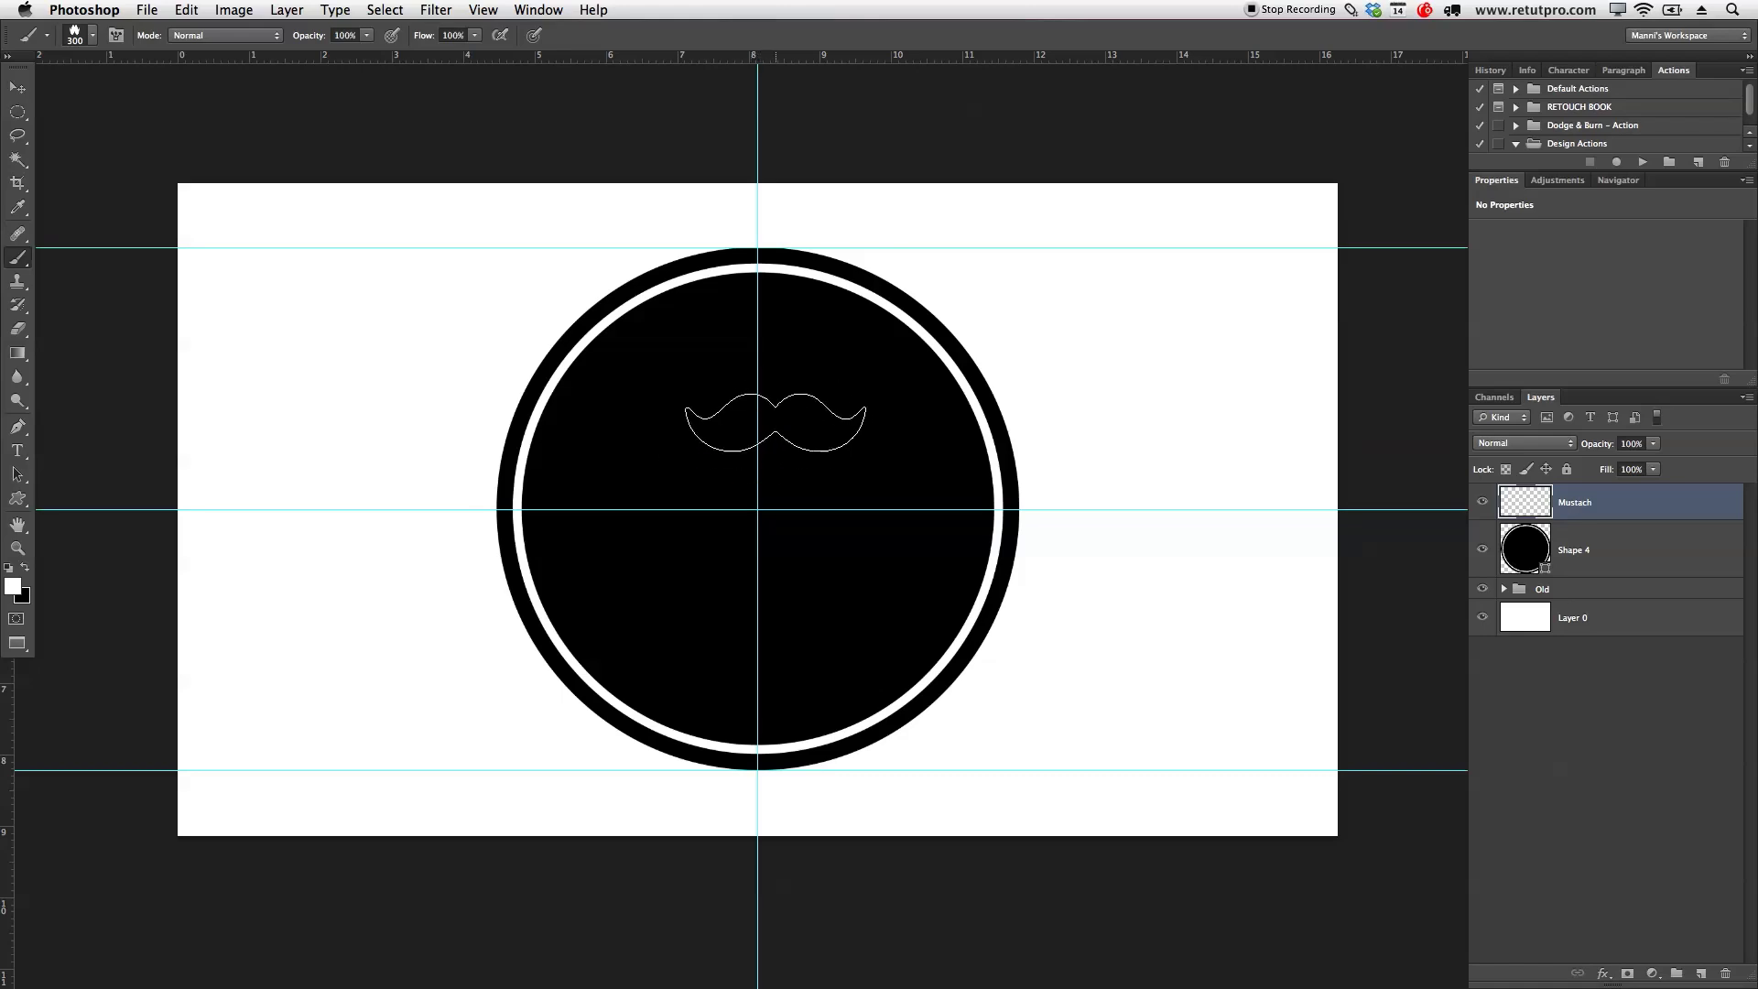
# - Stamp a white mustache in the upper badge and nudge it onto the vertical guide
pyautogui.moveTo(746, 357)
pyautogui.mouseDown()
pyautogui.moveTo(755, 339)
pyautogui.moveTo(723, 385)
pyautogui.mouseUp()
pyautogui.click(758, 379)
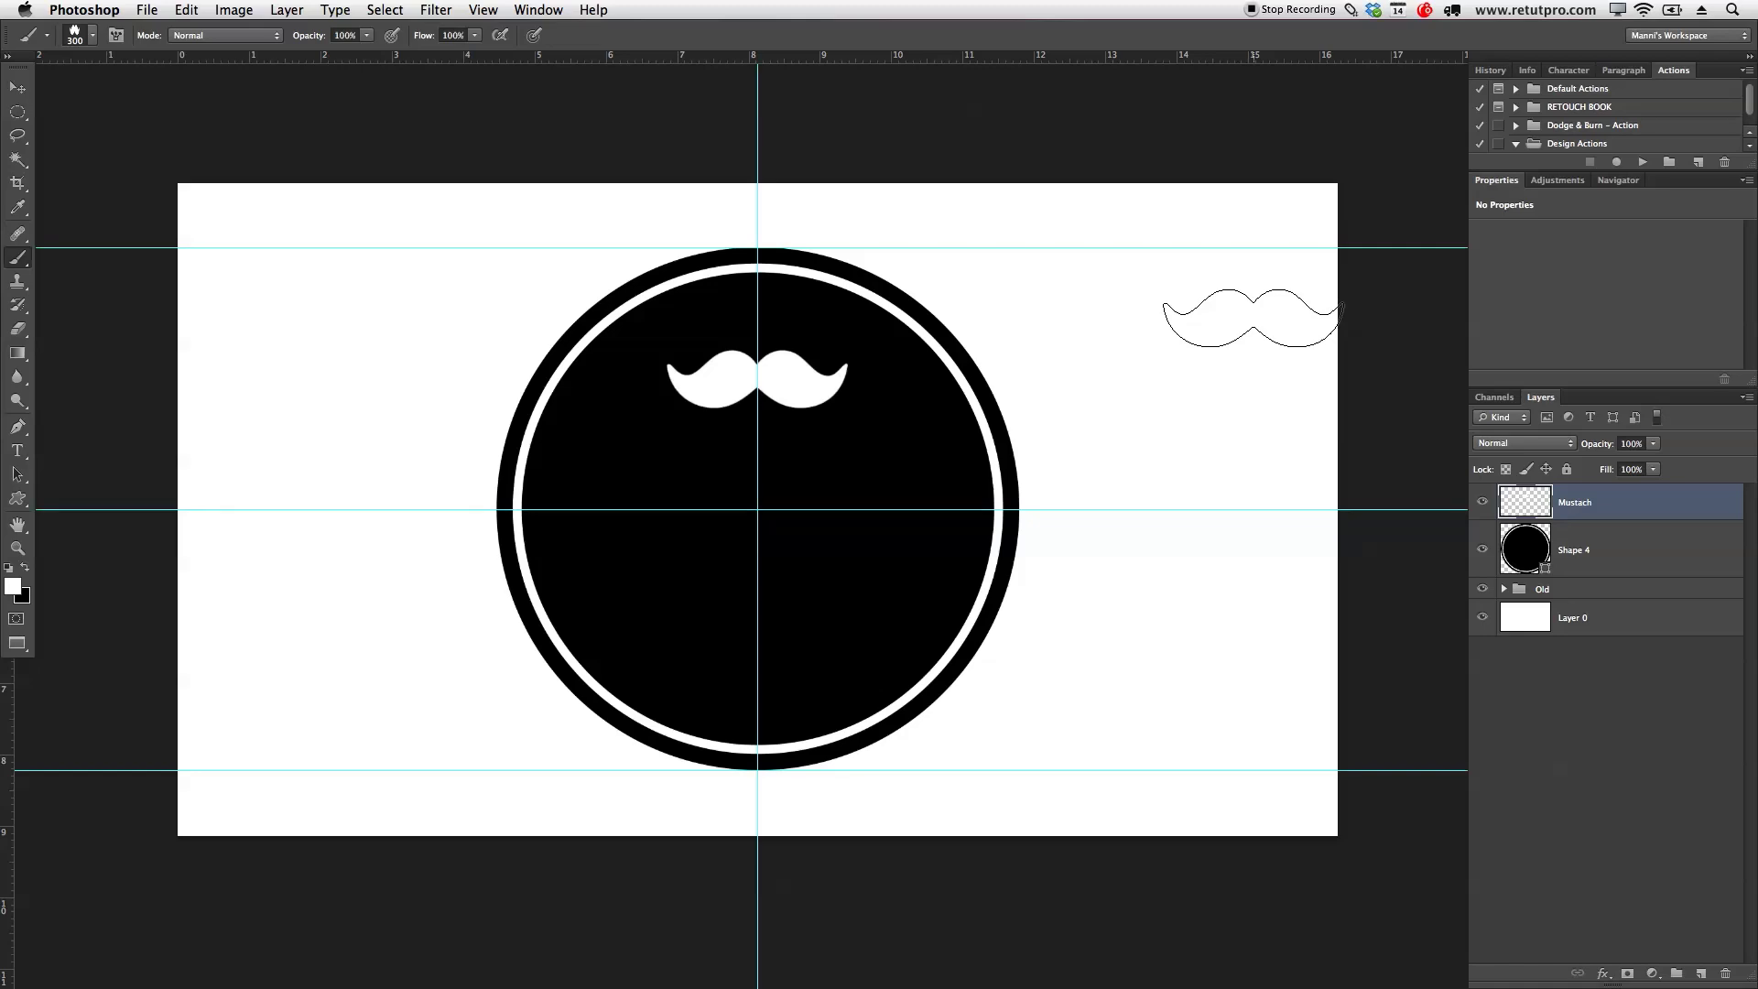
pyautogui.press('v')
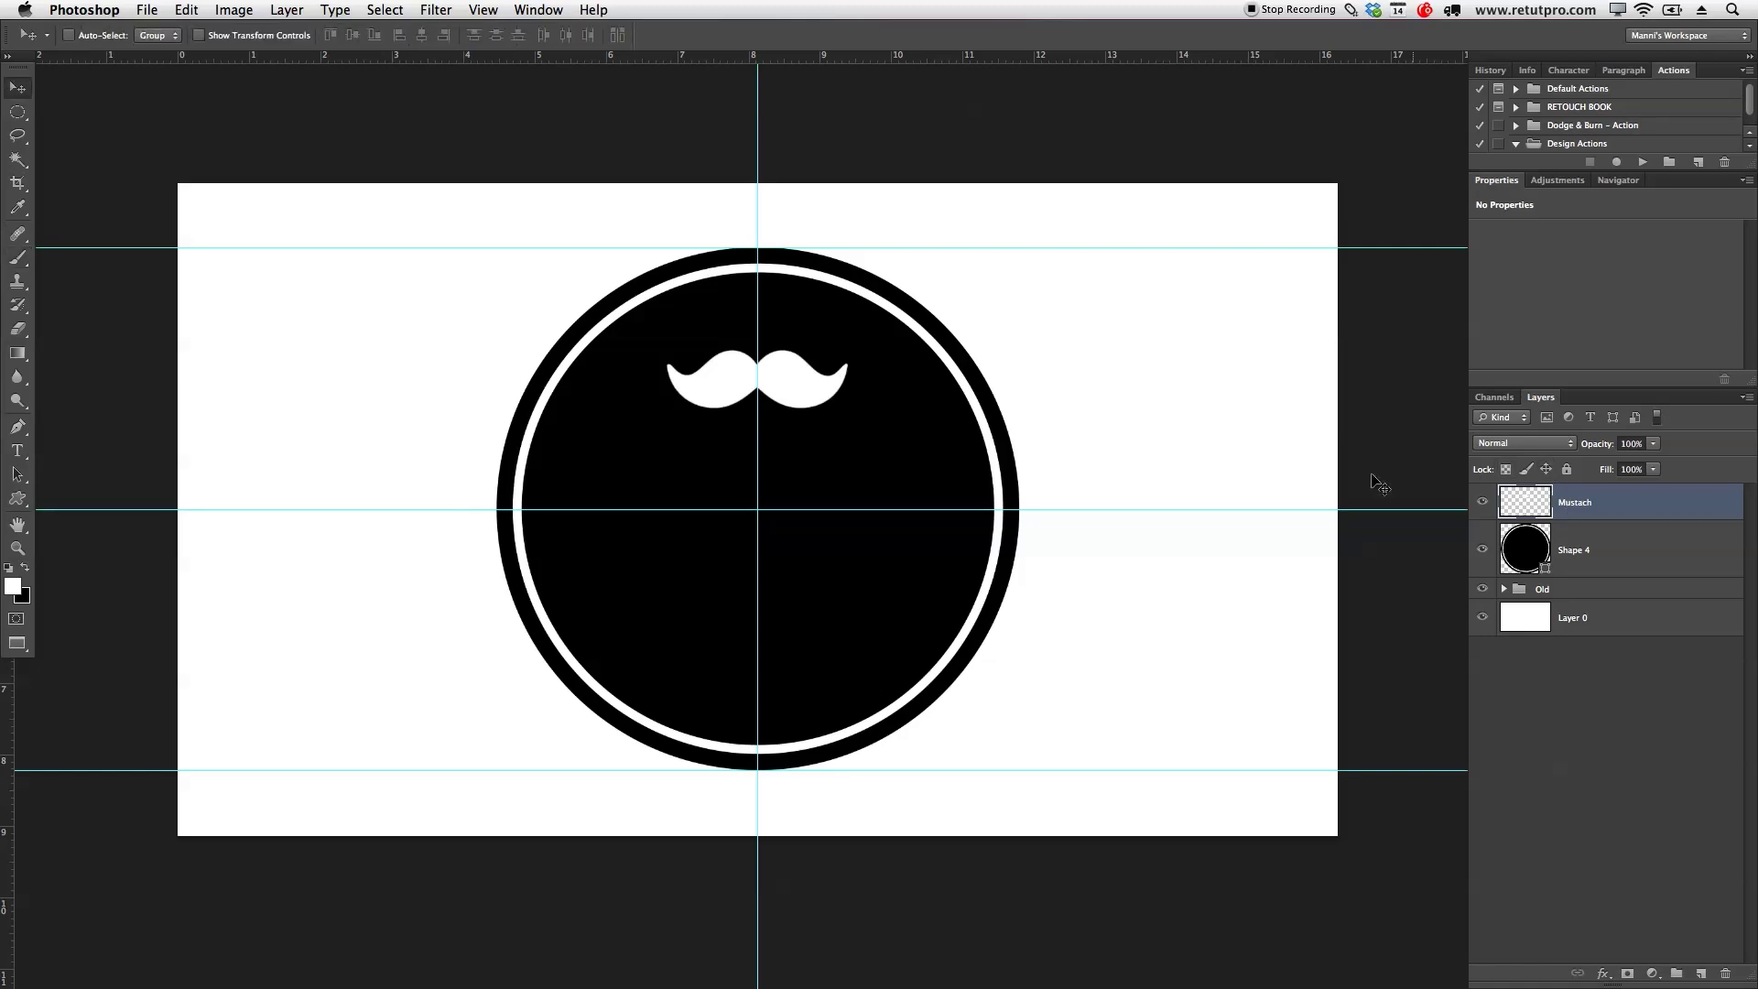
pyautogui.moveTo(923, 462)
pyautogui.mouseDown()
pyautogui.moveTo(930, 480)
pyautogui.moveTo(882, 443)
pyautogui.moveTo(871, 404)
pyautogui.mouseUp()
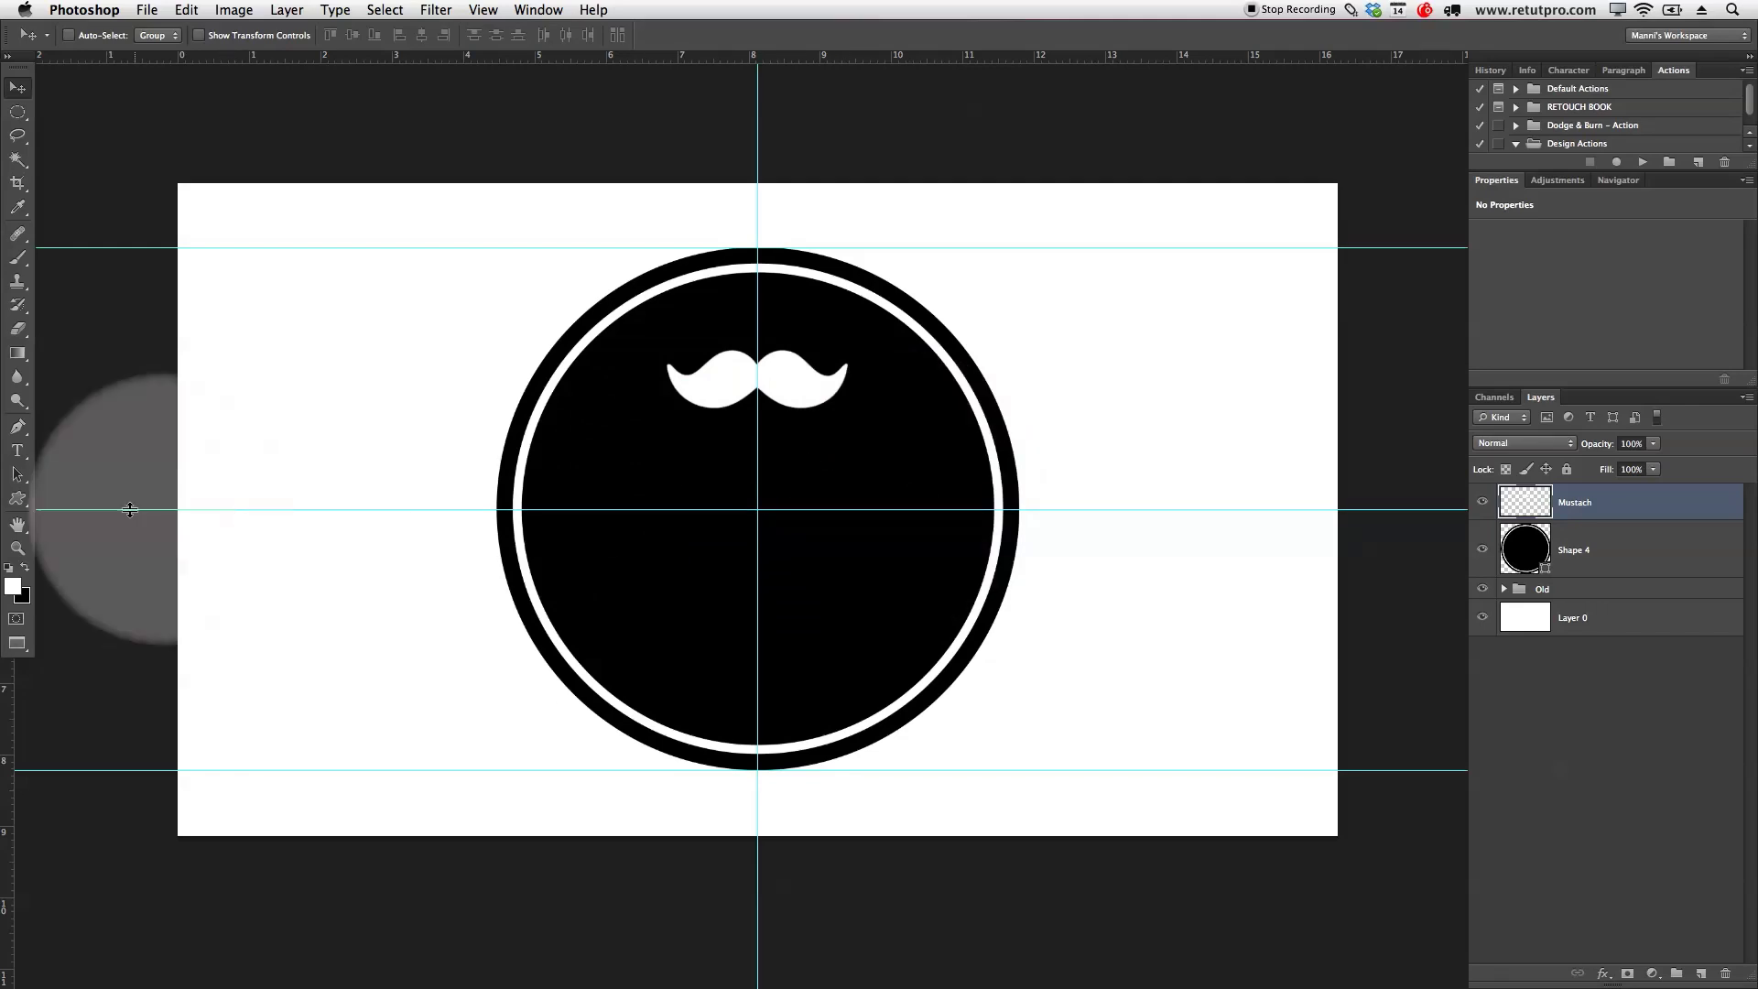
# - Type HIPSTER in a paragraph text box, set it to RiotSquad at about 30.86 pt, and commit
pyautogui.press('t')
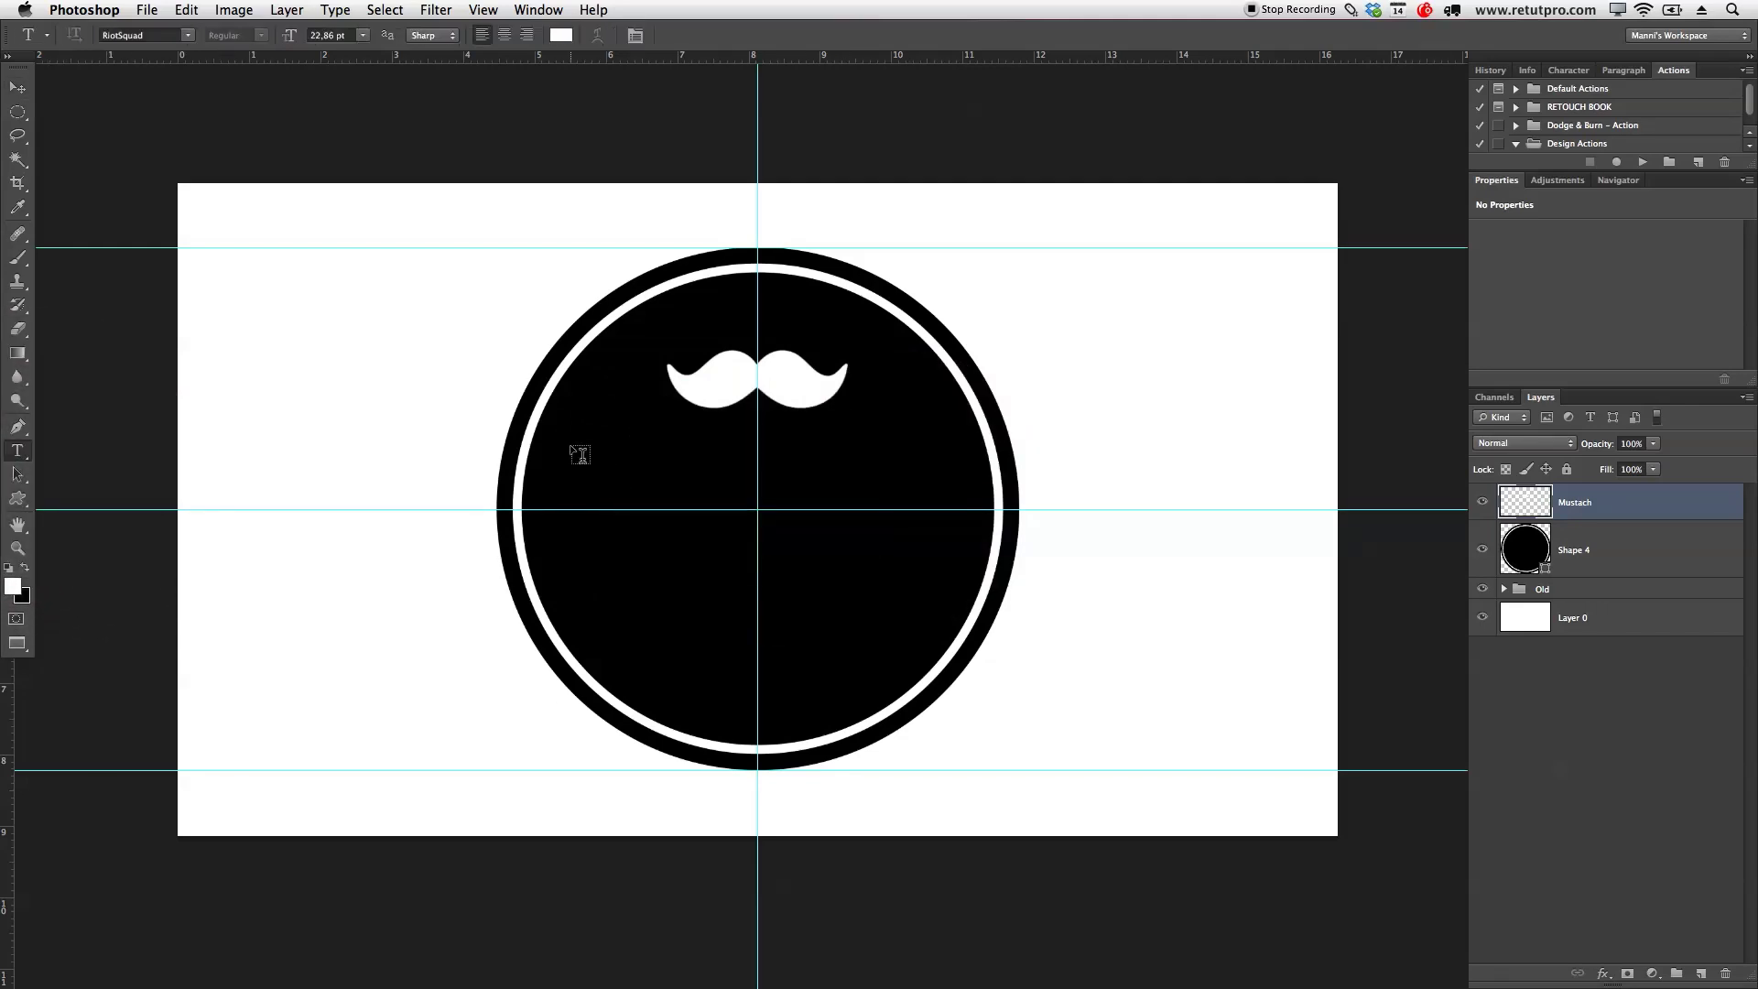
pyautogui.moveTo(573, 451); pyautogui.dragTo(942, 597)
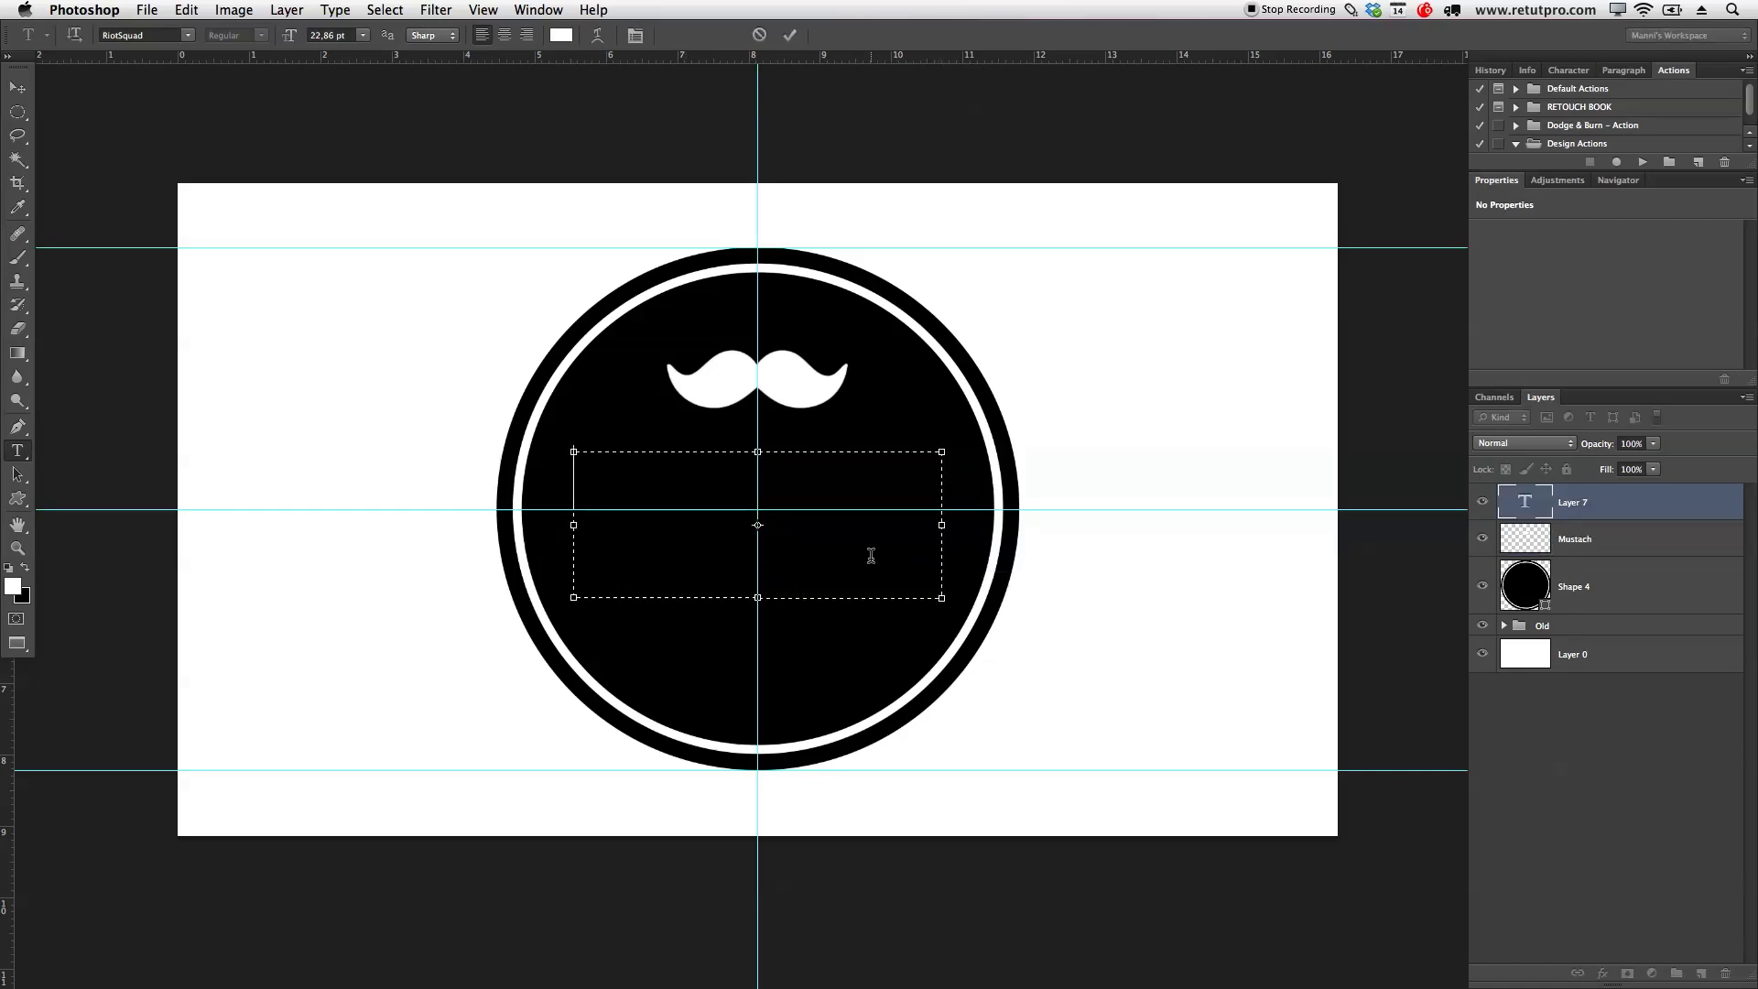
pyautogui.write('HIPSTER')
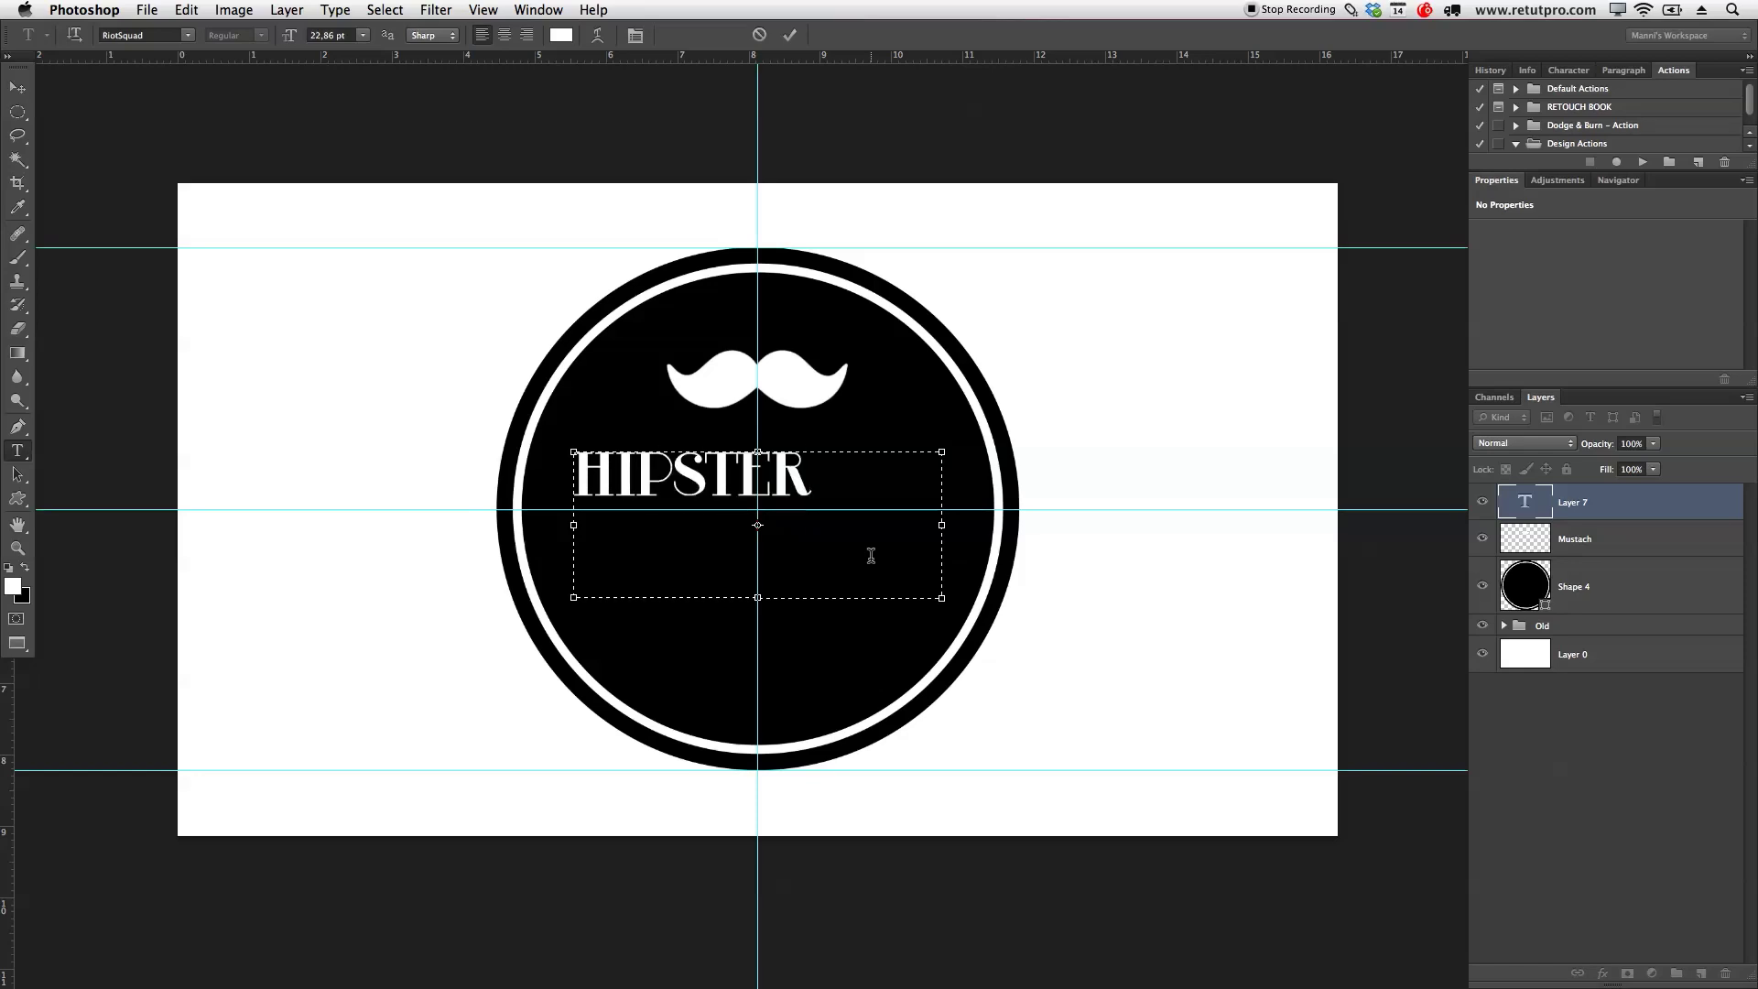
pyautogui.click(794, 475)
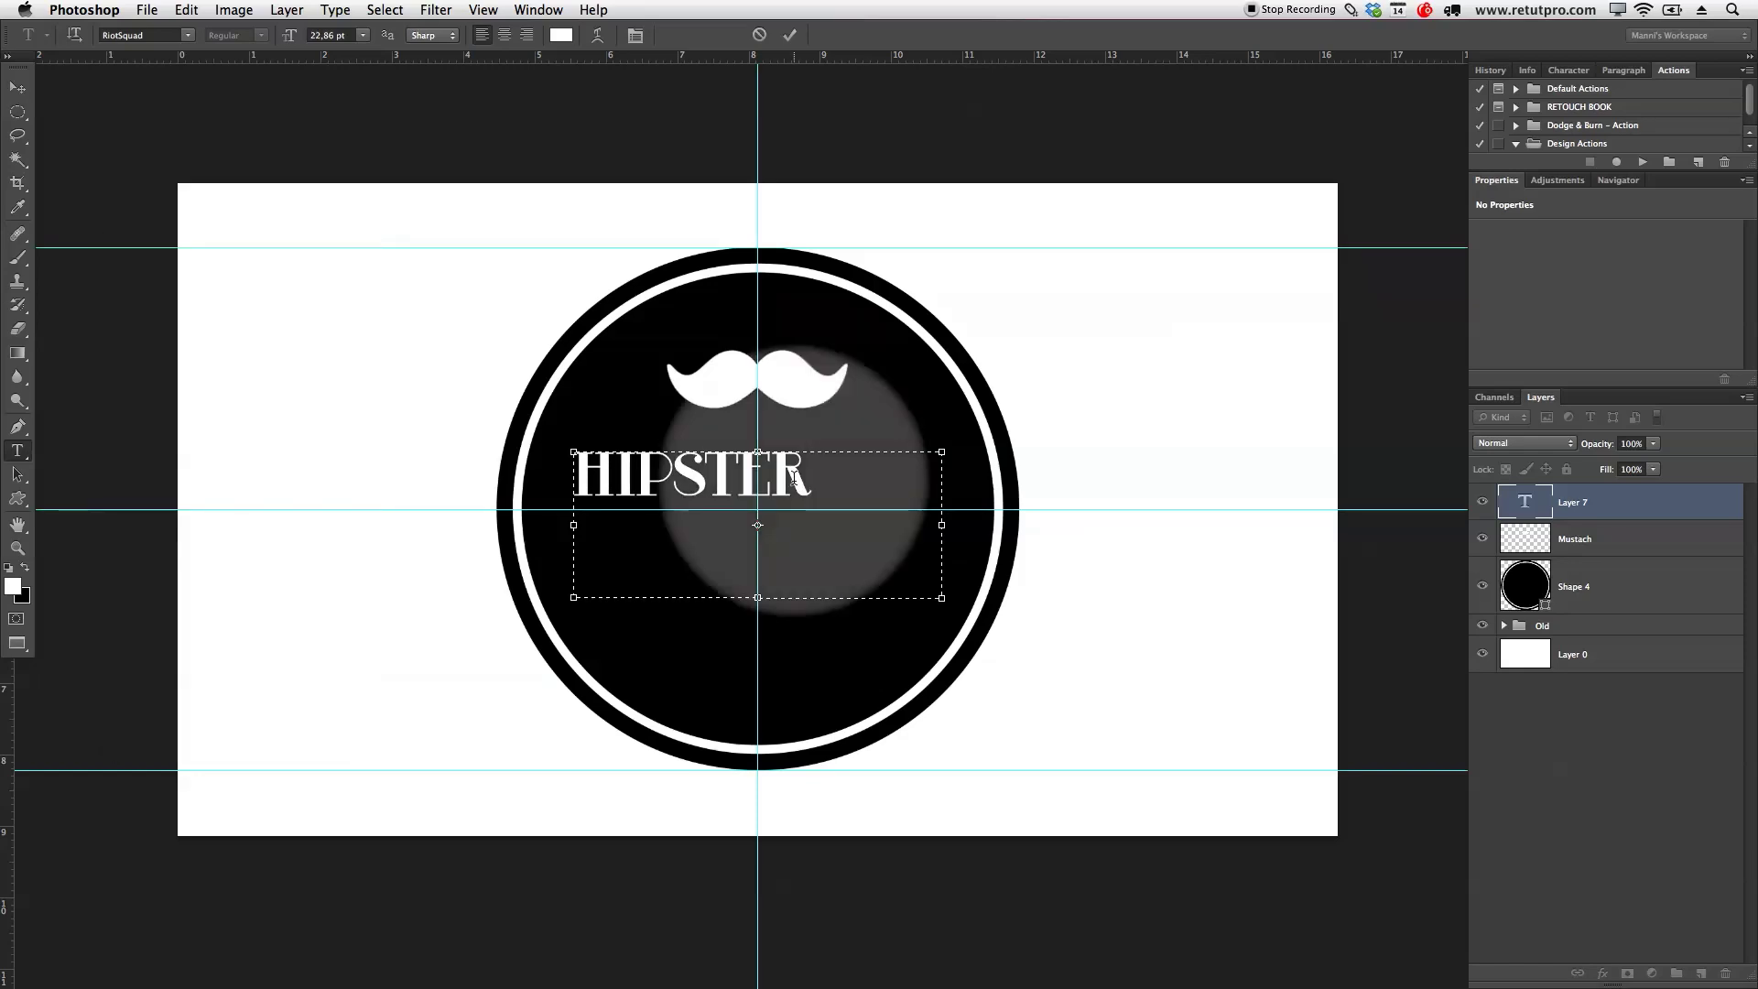
pyautogui.moveTo(788, 485); pyautogui.dragTo(563, 476)
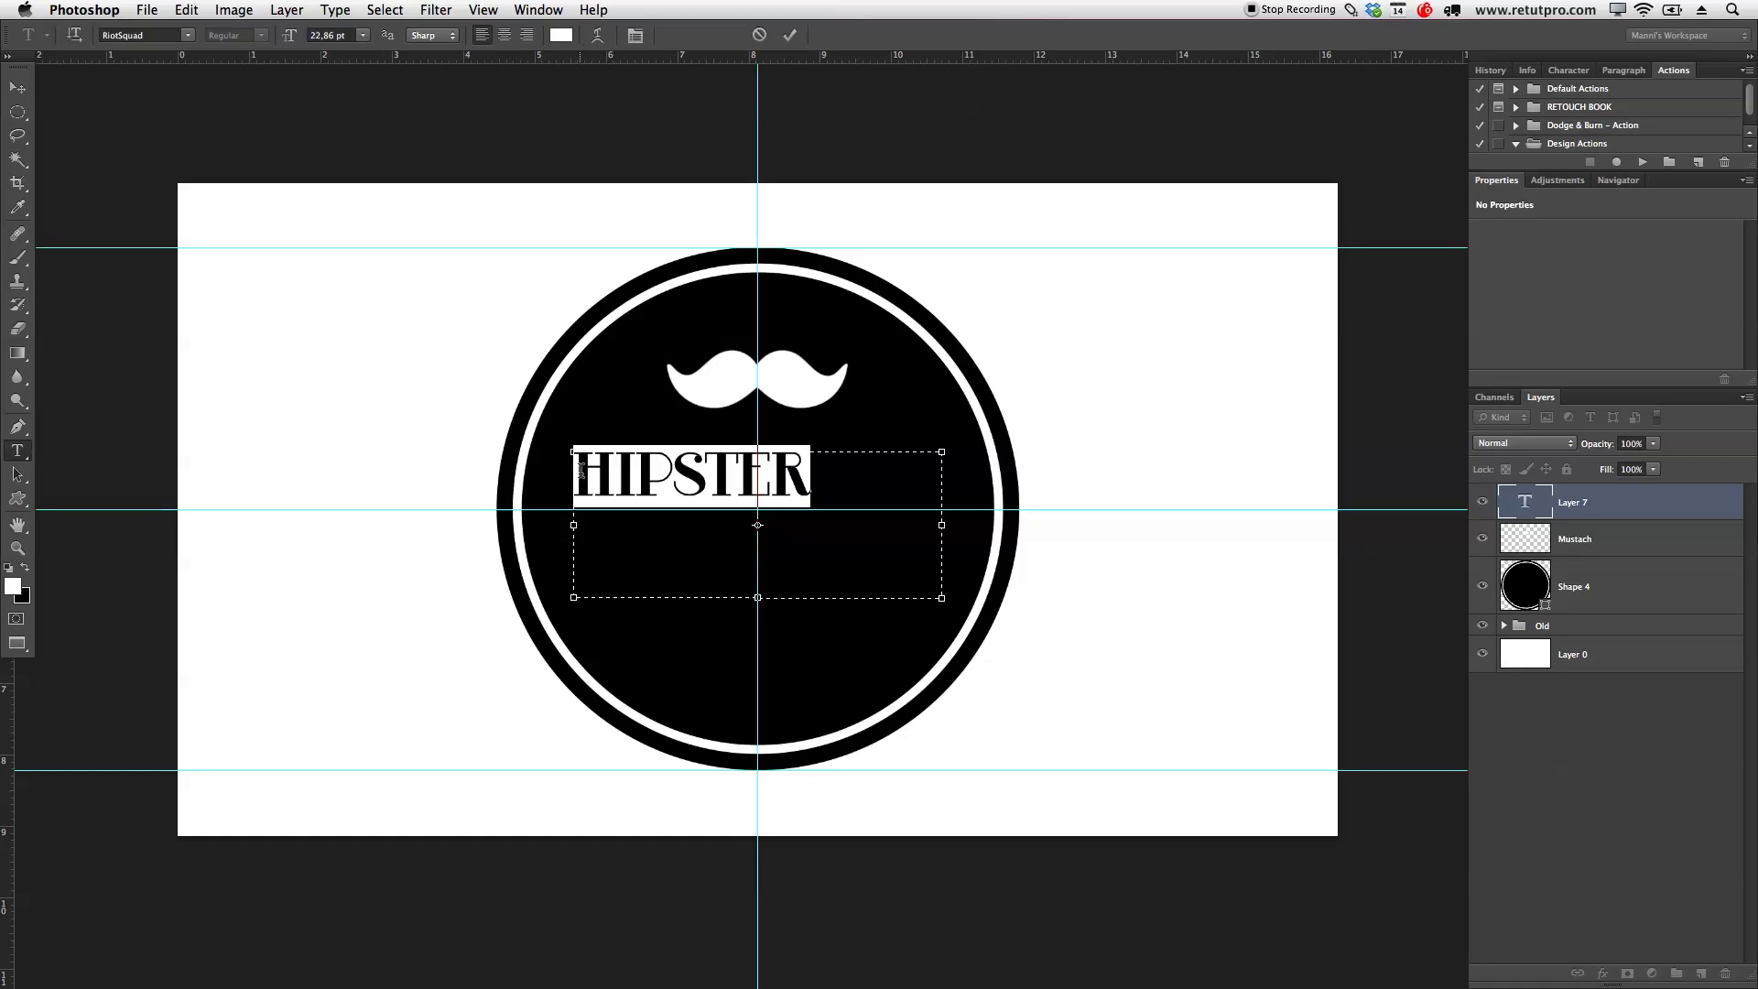
pyautogui.click(184, 40)
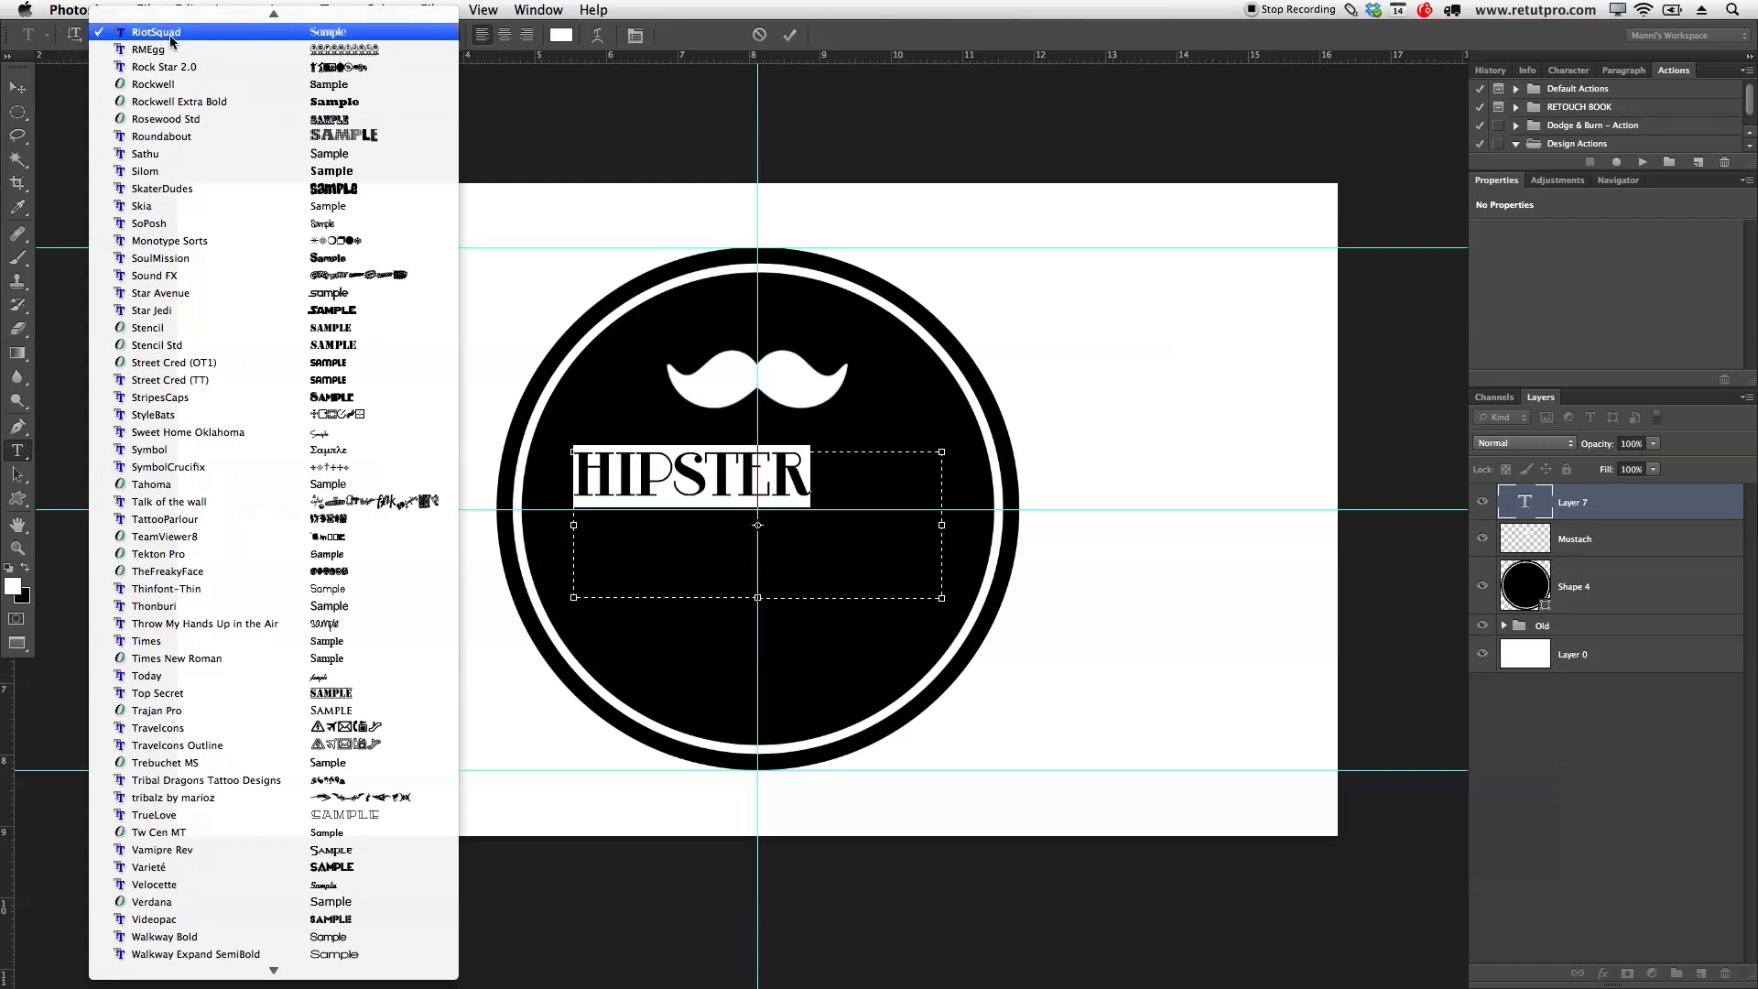
pyautogui.click(182, 36)
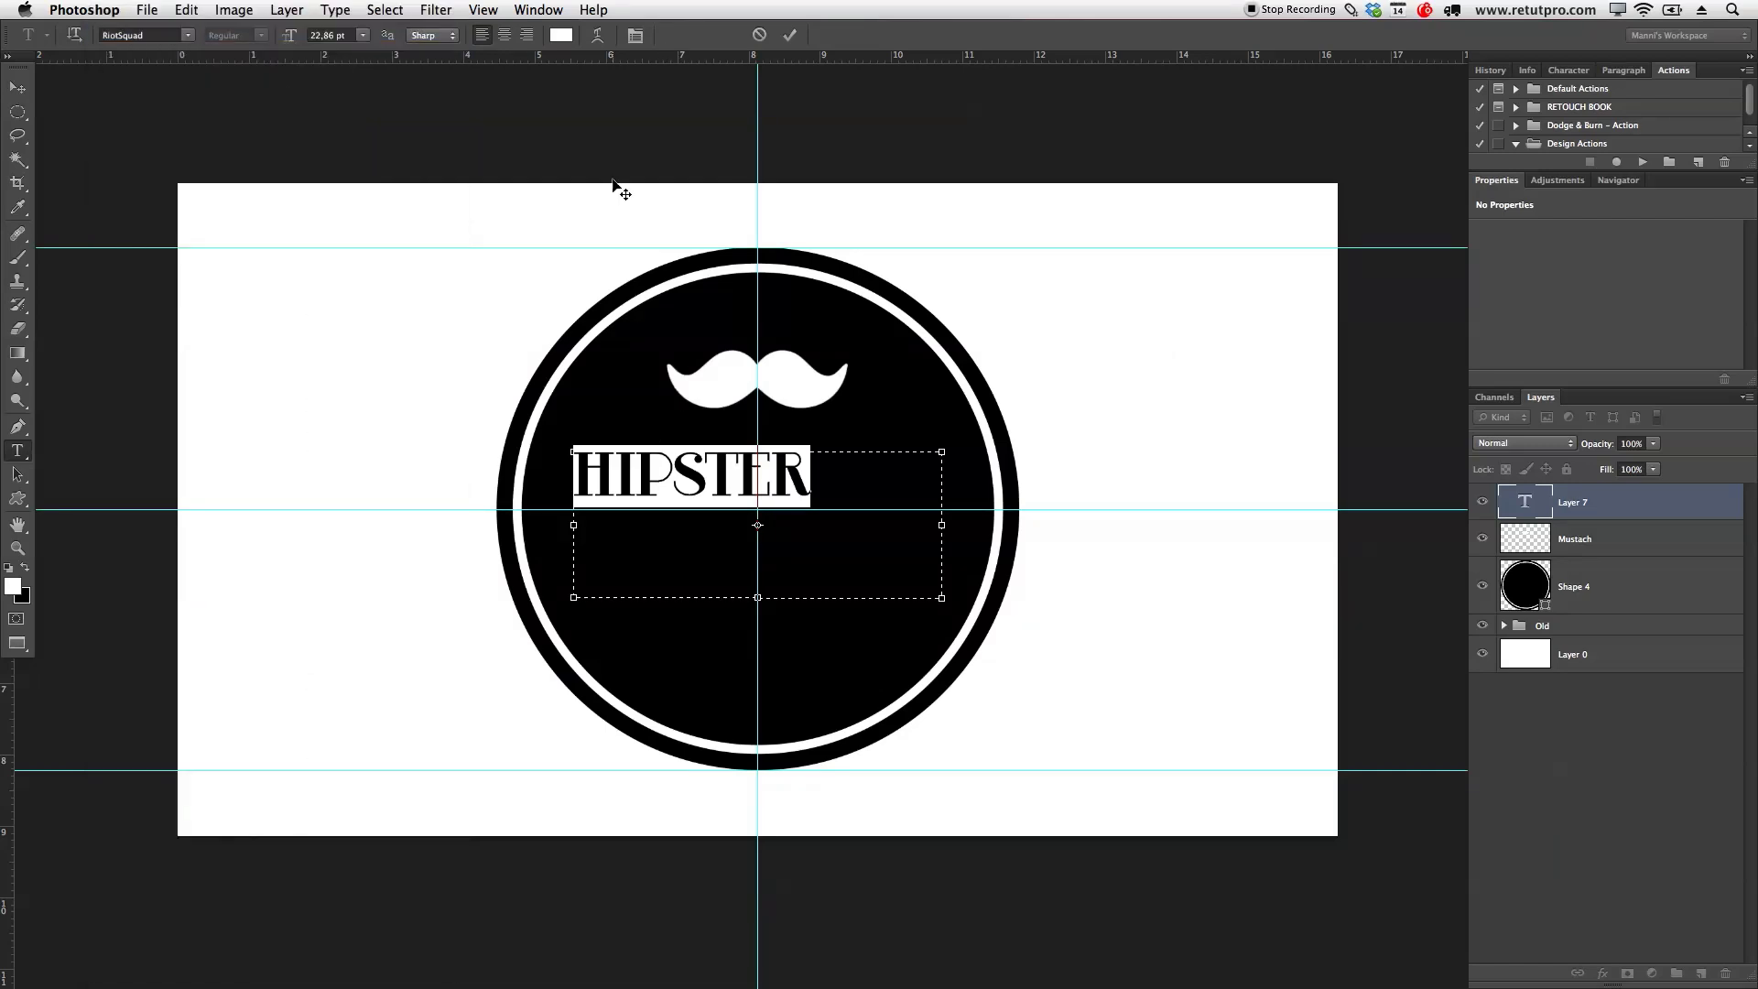
pyautogui.moveTo(291, 40); pyautogui.dragTo(304, 39)
pyautogui.click(790, 35)
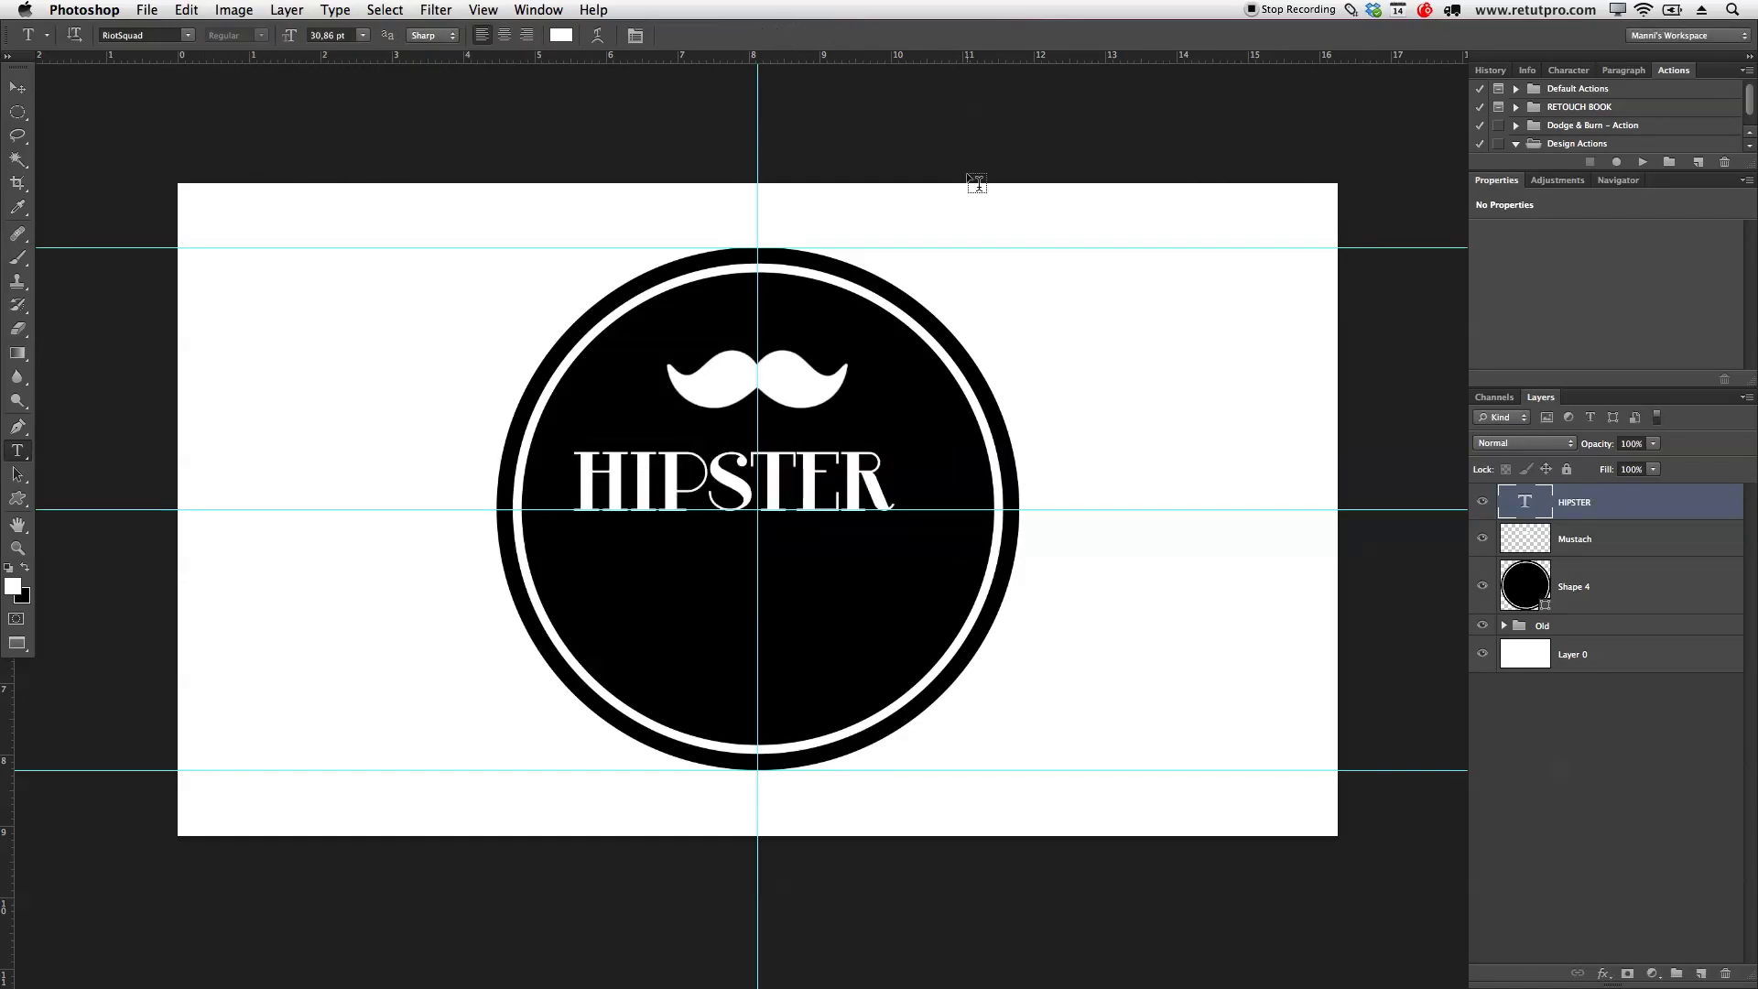
# - Nudge HIPSTER onto the centre guides, widen its tracking with Alt+Right, and zoom out
pyautogui.press('v')
pyautogui.press('Right')
pyautogui.press('Right')
pyautogui.press('Right')
pyautogui.press('Right')
pyautogui.press('Right')
pyautogui.press('Right')
pyautogui.press('Right')
pyautogui.press('Right')
pyautogui.press('Right')
pyautogui.press('Right')
pyautogui.press('Right')
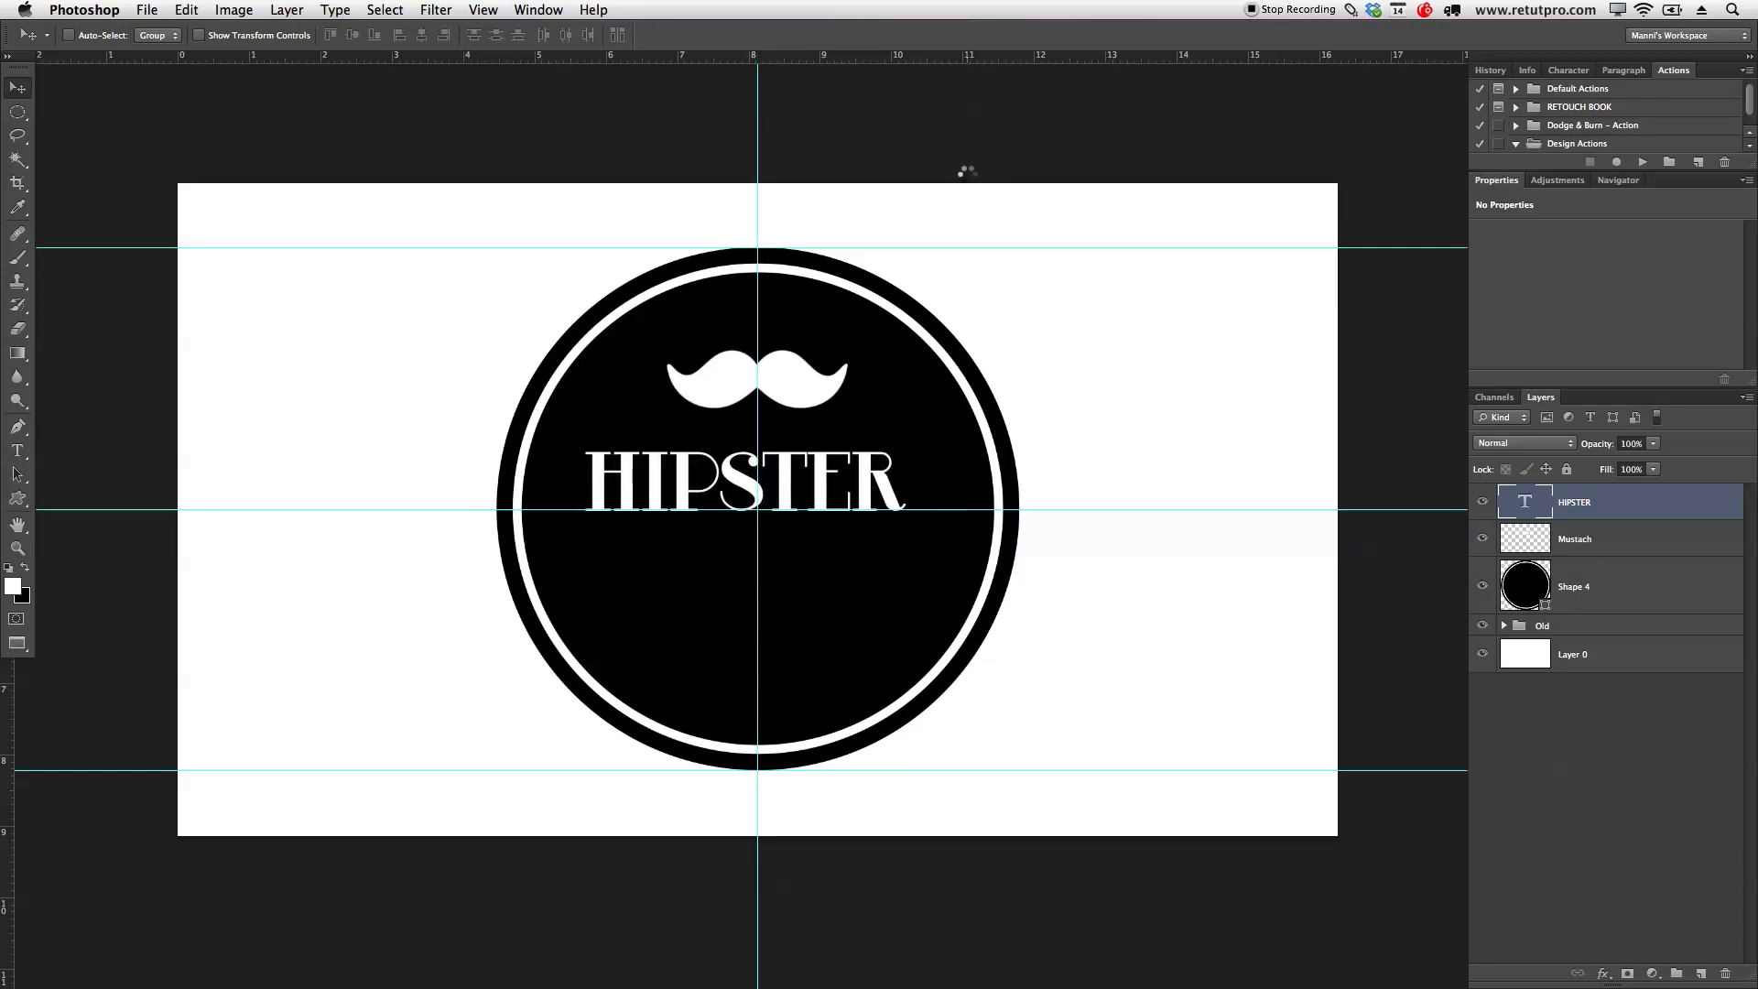
pyautogui.moveTo(783, 474); pyautogui.dragTo(793, 506)
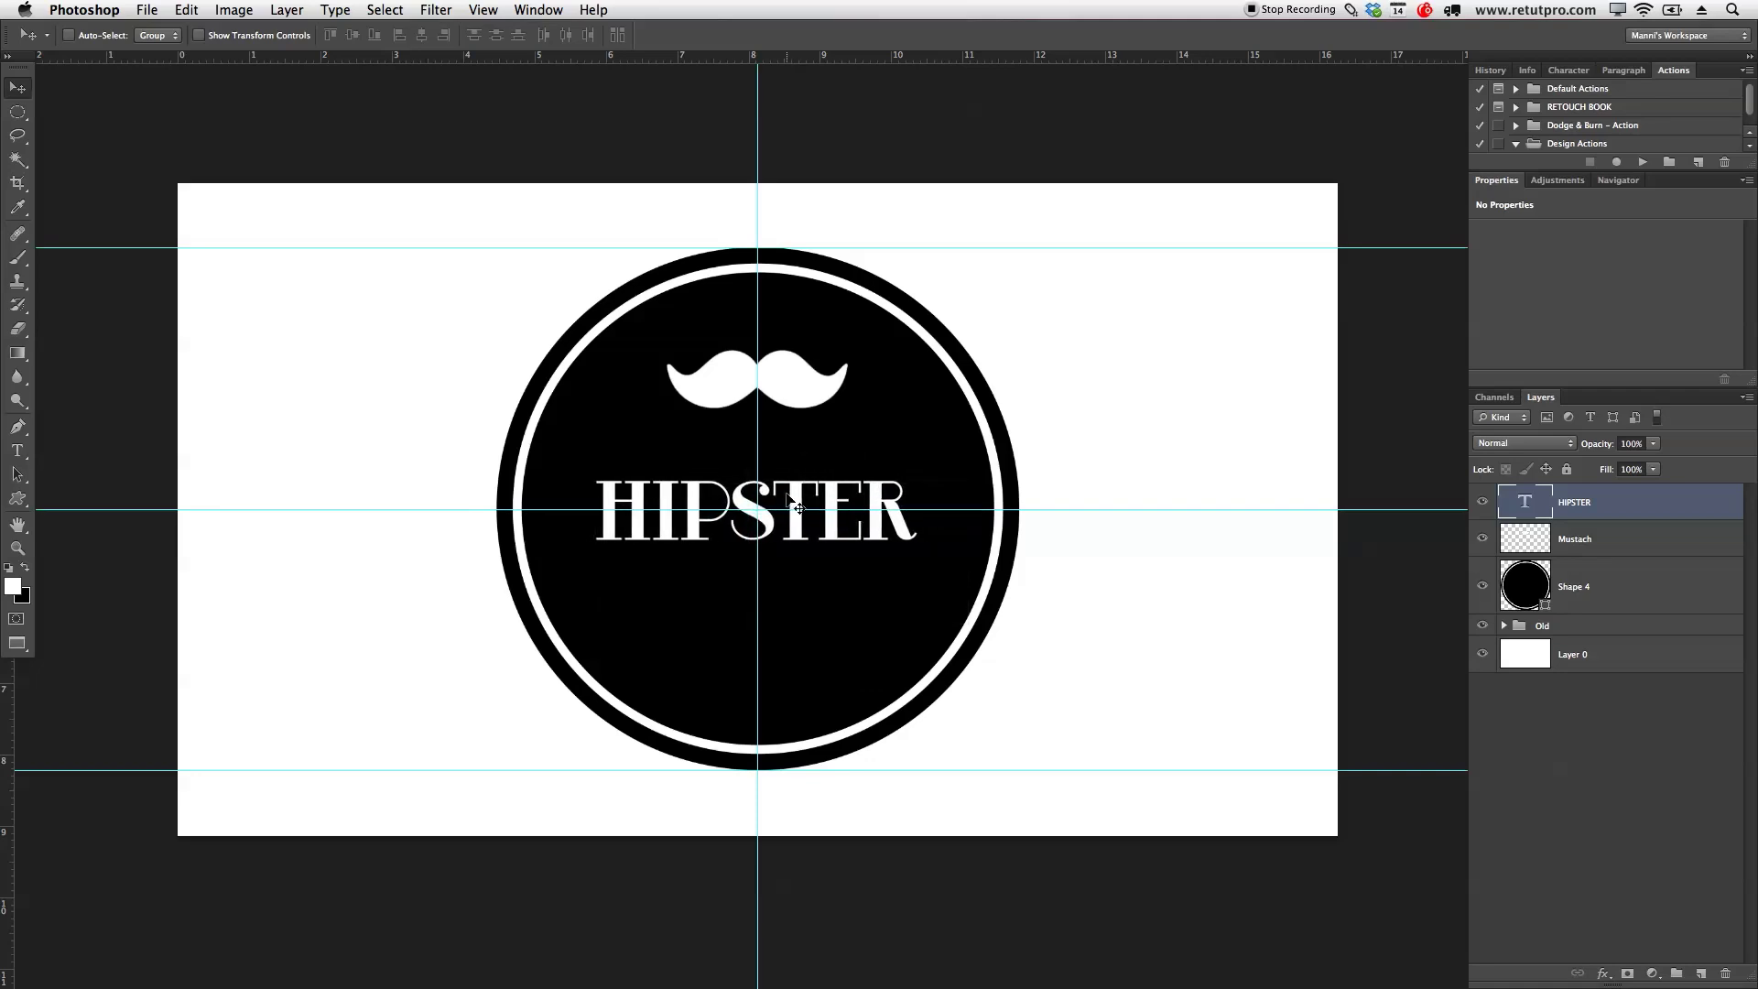
pyautogui.press('Left')
pyautogui.press('Left')
pyautogui.press('Left')
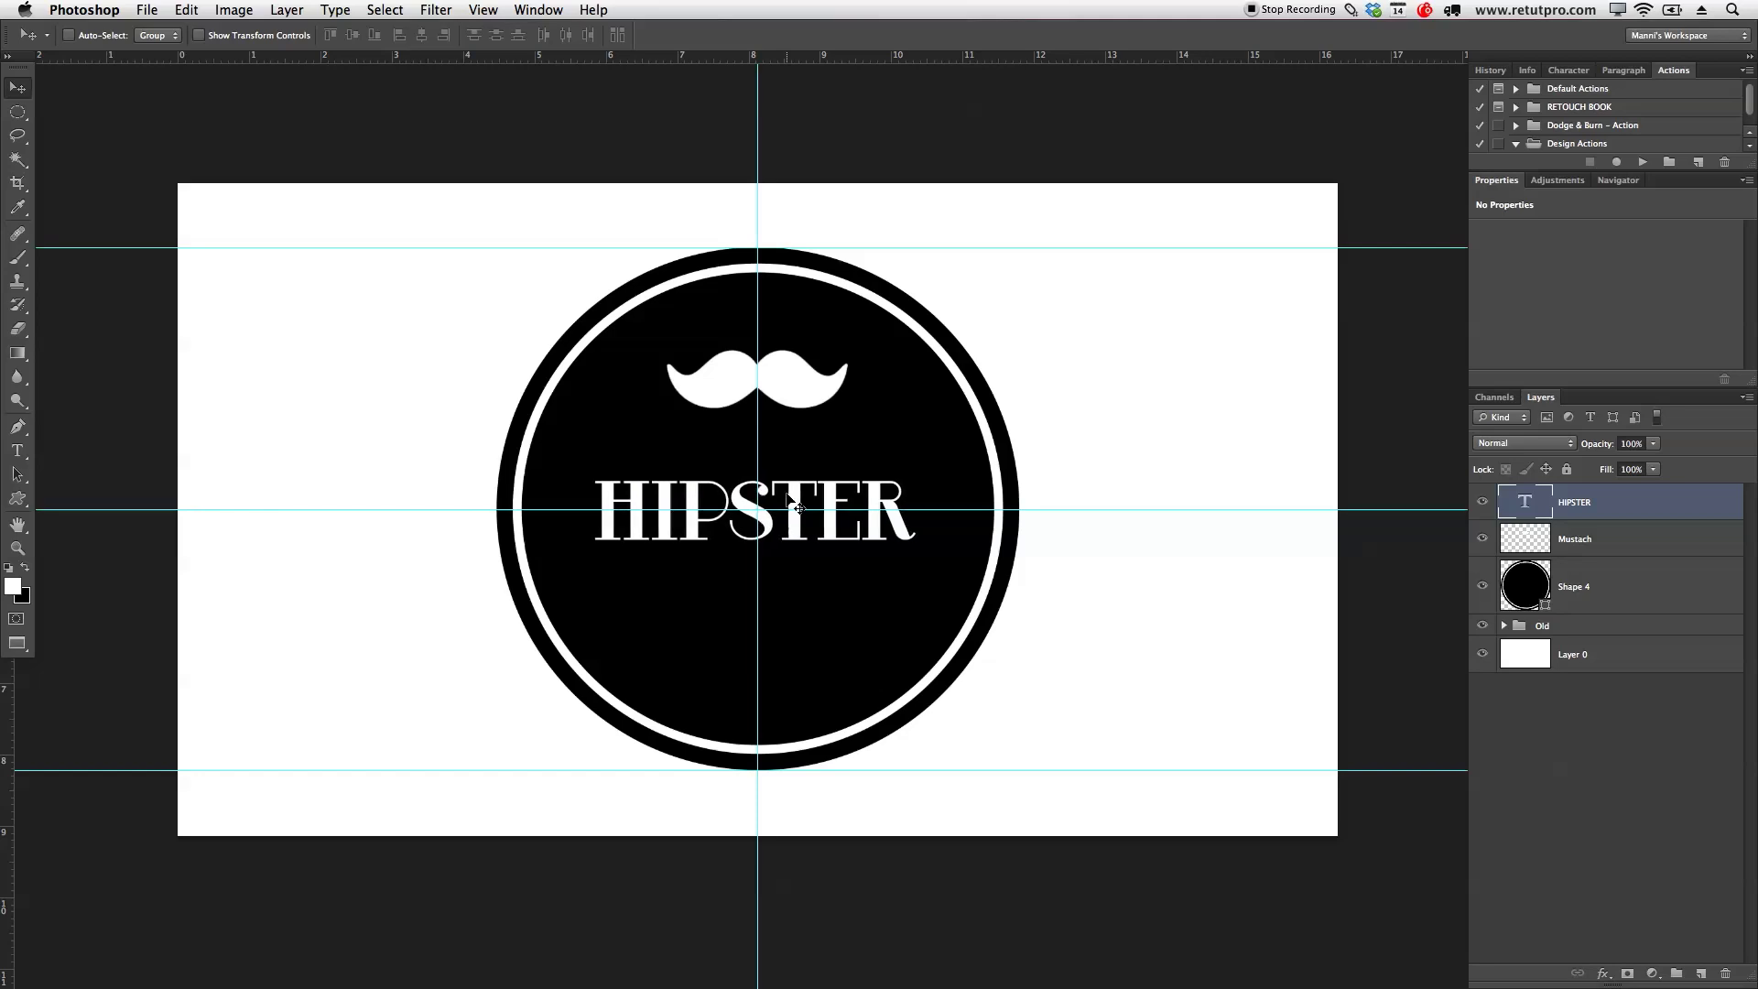
pyautogui.hotkey('alt', 'Right')
pyautogui.hotkey('alt', 'Right')
pyautogui.hotkey('alt', 'Right')
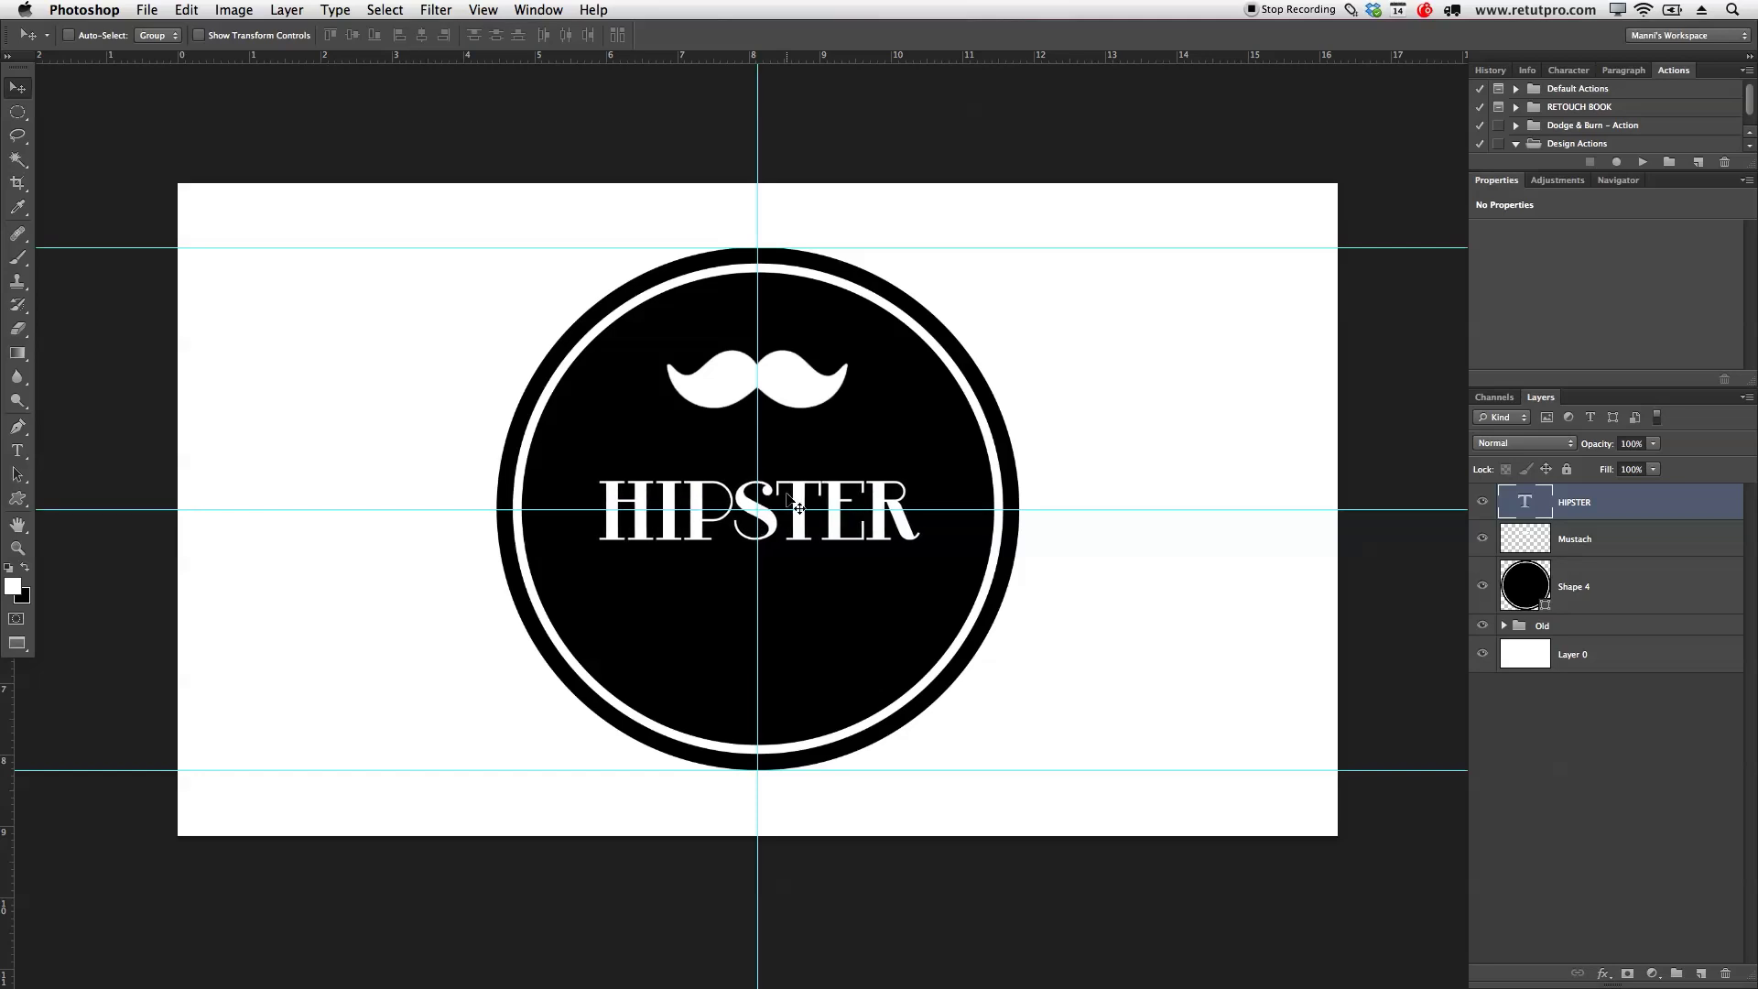
pyautogui.press('z')
pyautogui.moveTo(807, 499)
pyautogui.mouseDown()
pyautogui.moveTo(766, 524)
pyautogui.moveTo(817, 521)
pyautogui.mouseUp()
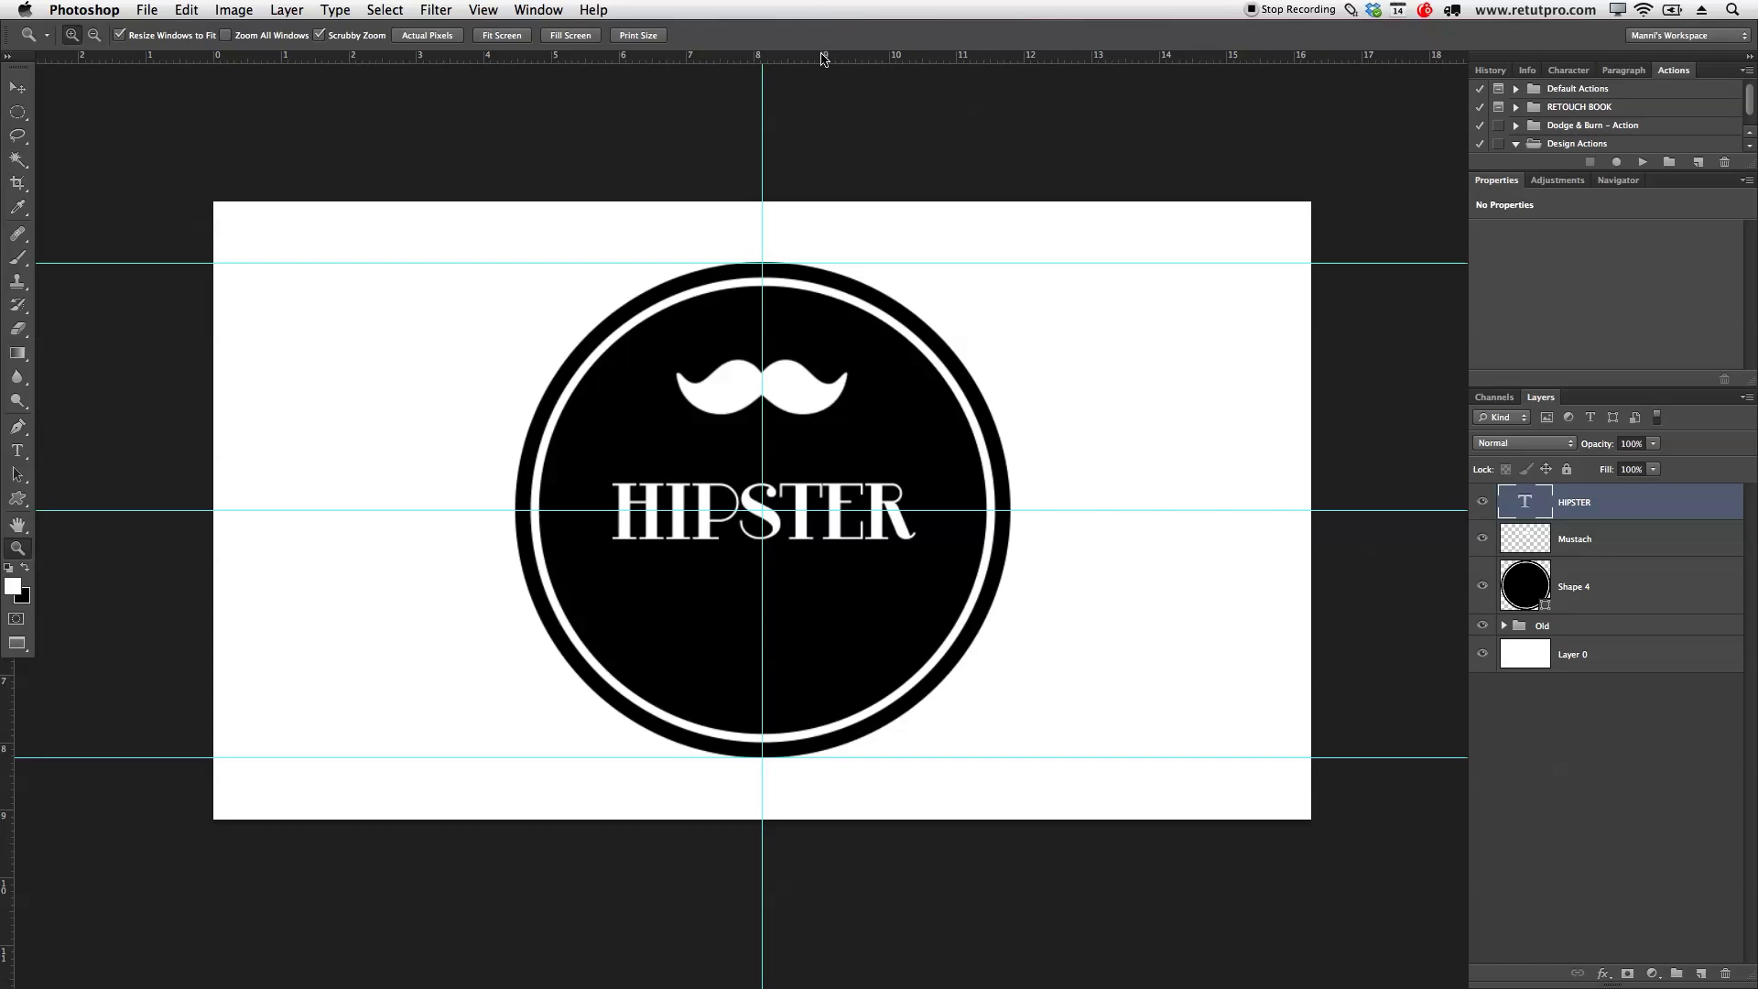
# - Add a horizontal guide below HIPSTER and a new empty layer named Line above it
pyautogui.moveTo(822, 59); pyautogui.dragTo(940, 568)
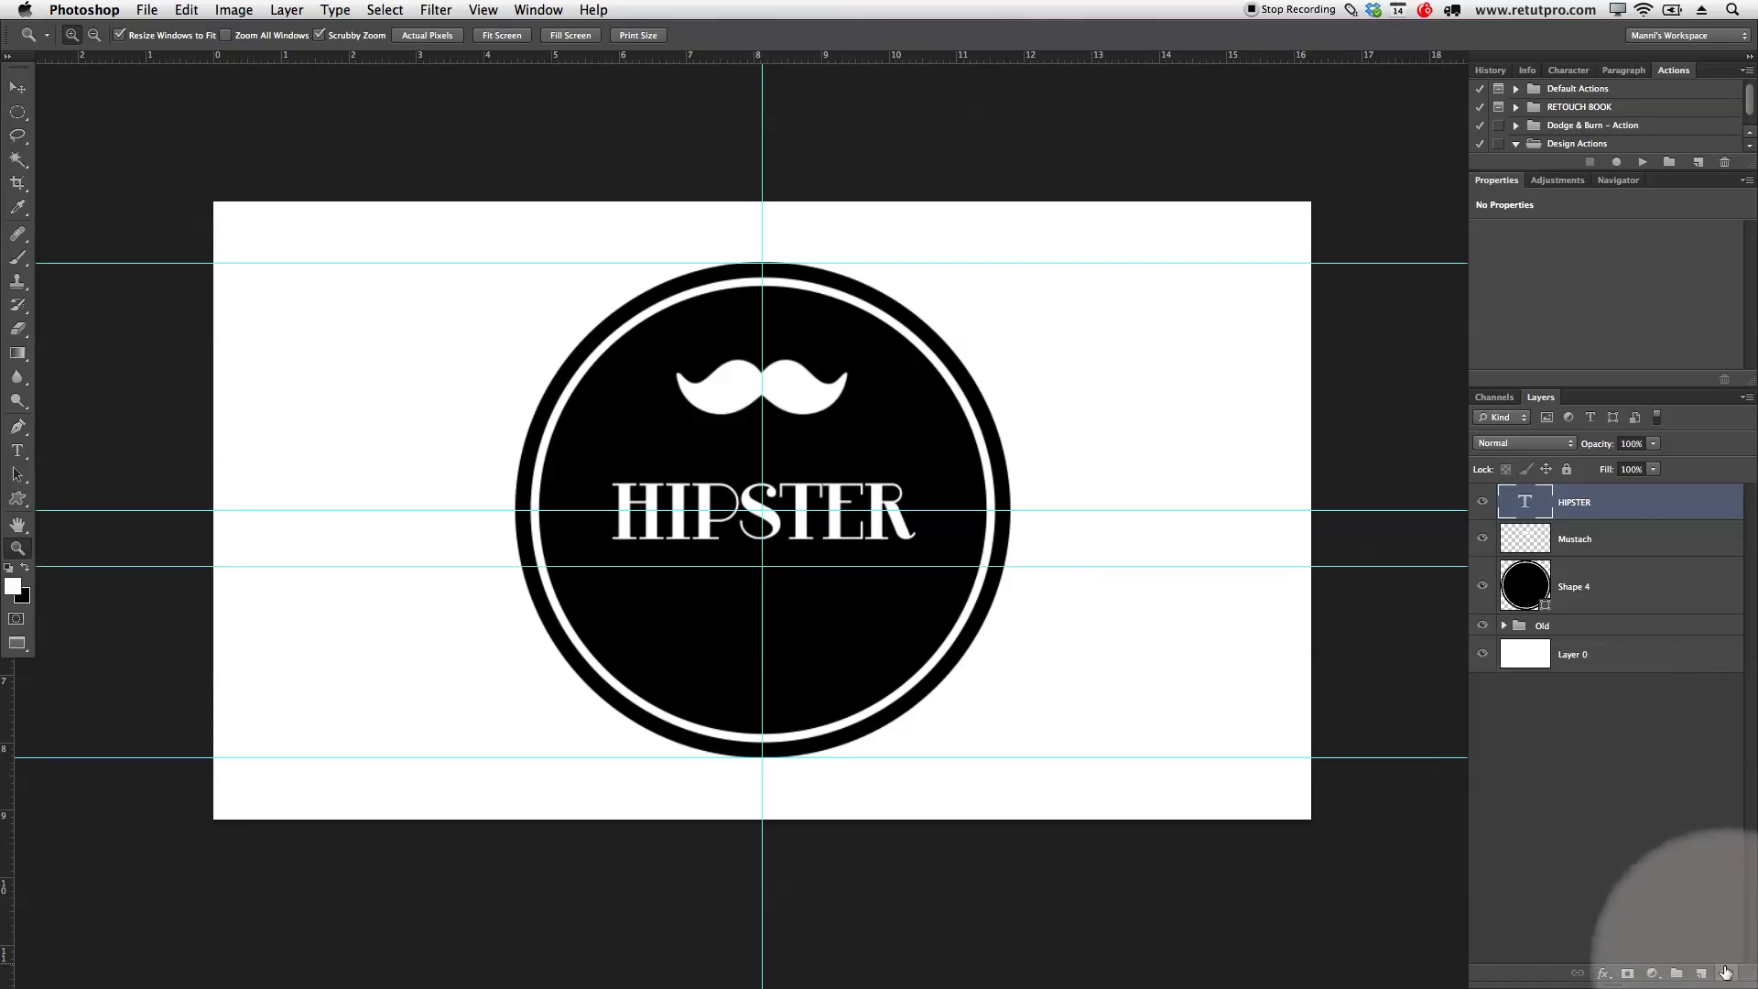
pyautogui.click(1700, 973)
pyautogui.doubleClick(1568, 500)
pyautogui.write('Line')
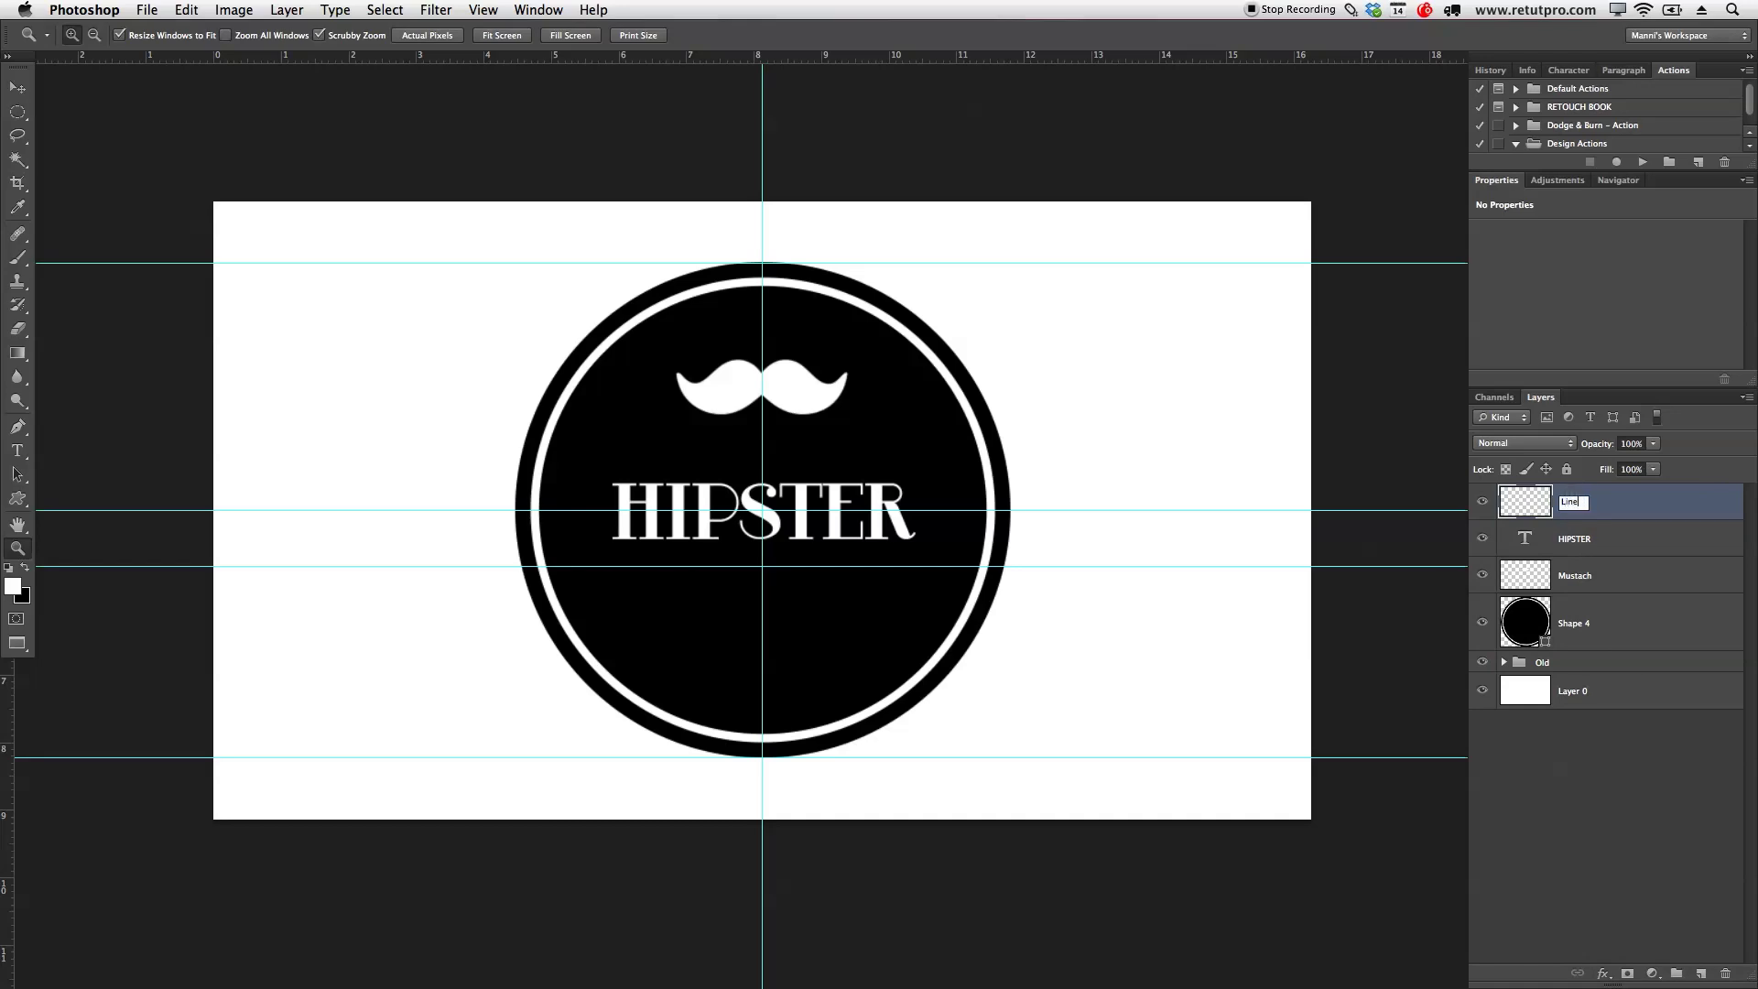
pyautogui.press('Return')
# - Add vertical guides on the left and right of centre to flank the title
pyautogui.moveTo(8, 726); pyautogui.dragTo(622, 729)
pyautogui.moveTo(18, 676); pyautogui.dragTo(905, 623)
pyautogui.click(608, 583)
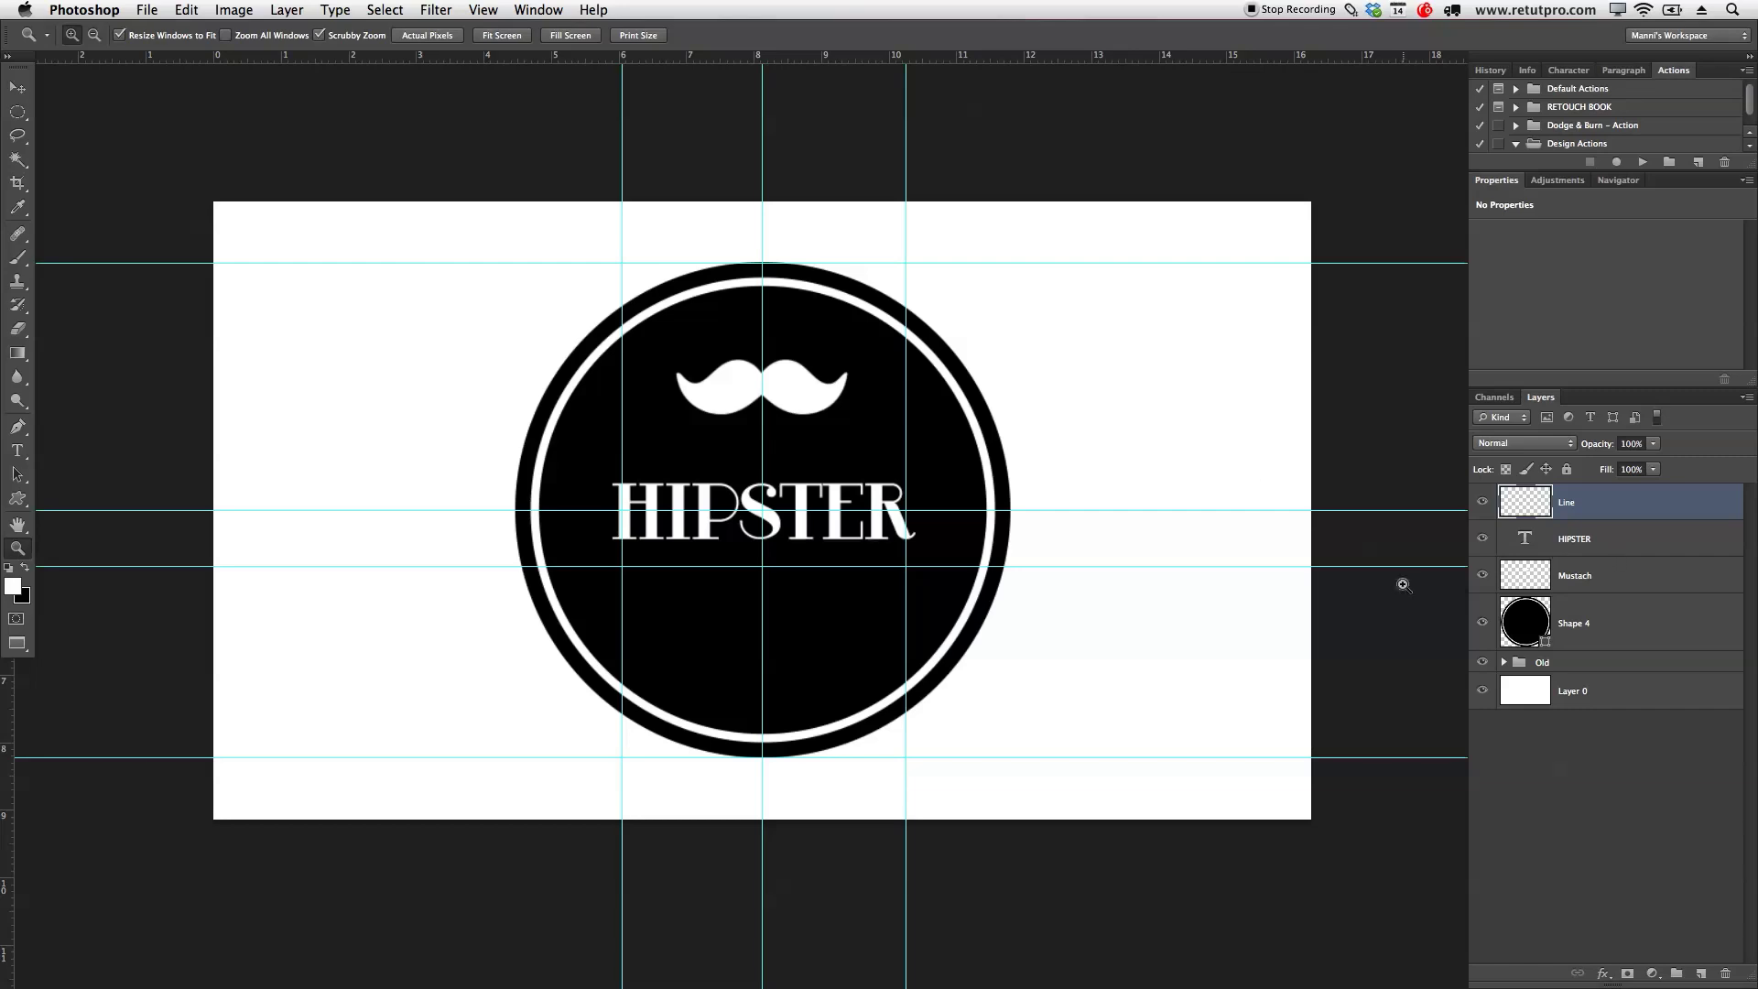
# - With the Pen tool, draw a straight path between the two guide intersections under HIPSTER
pyautogui.press('p')
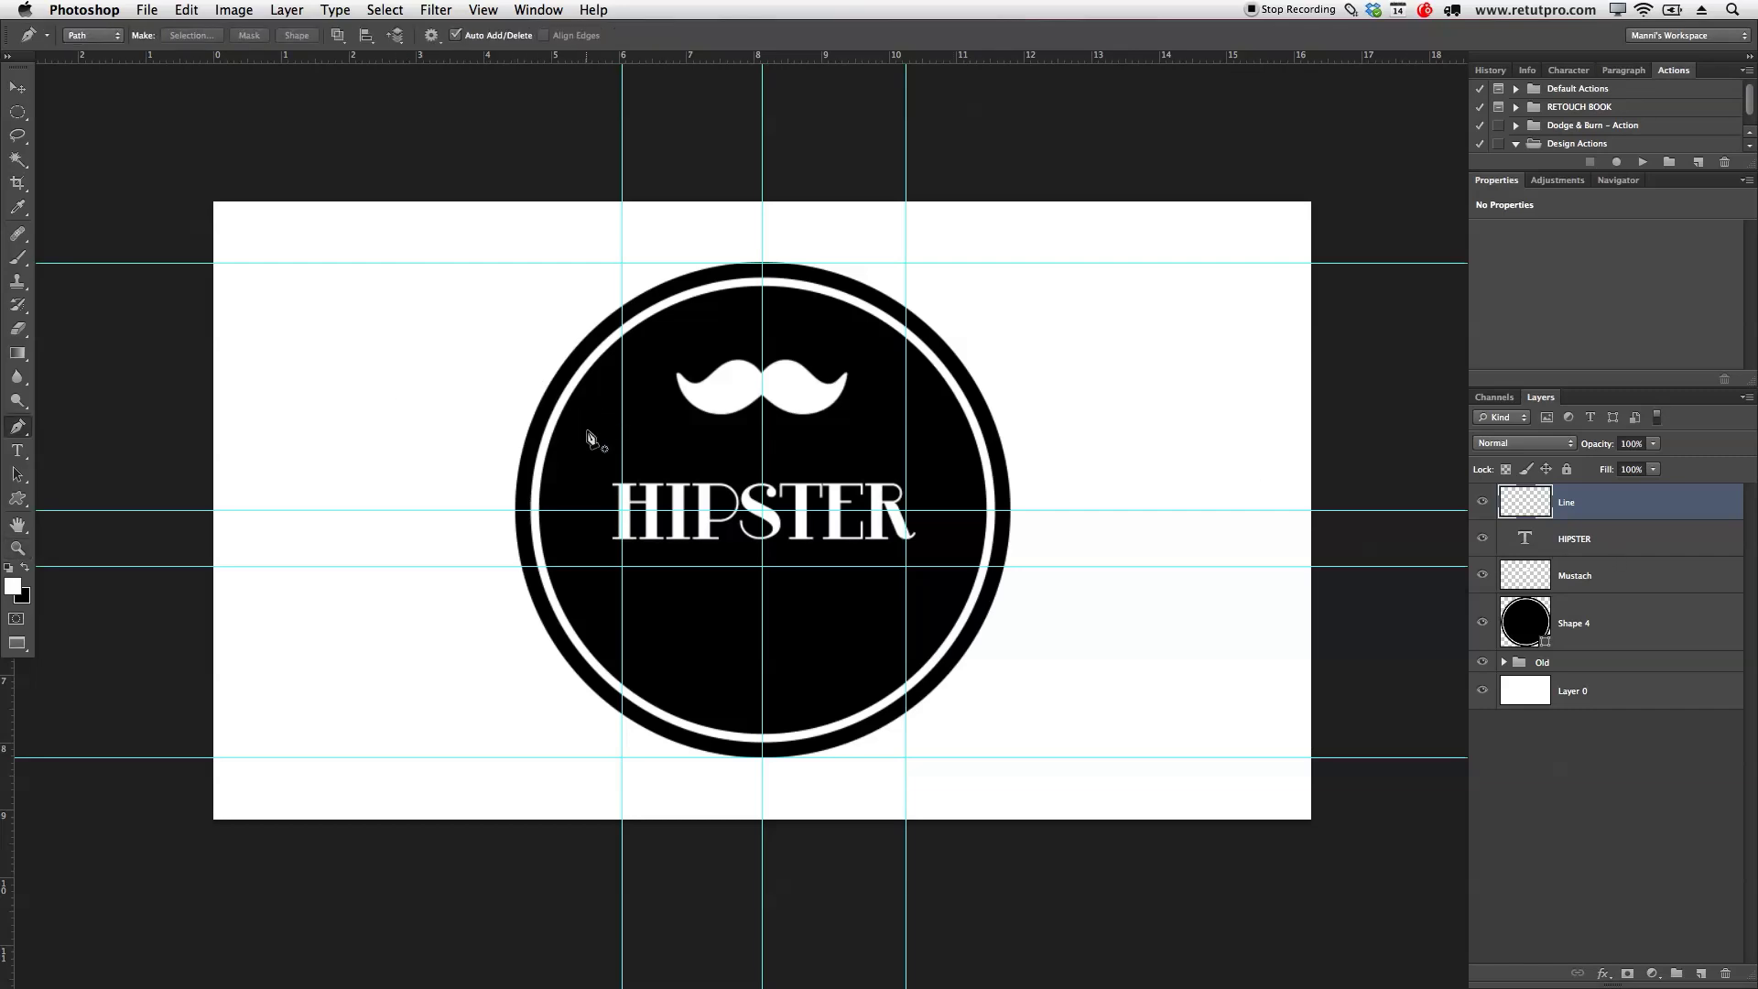
pyautogui.click(623, 568)
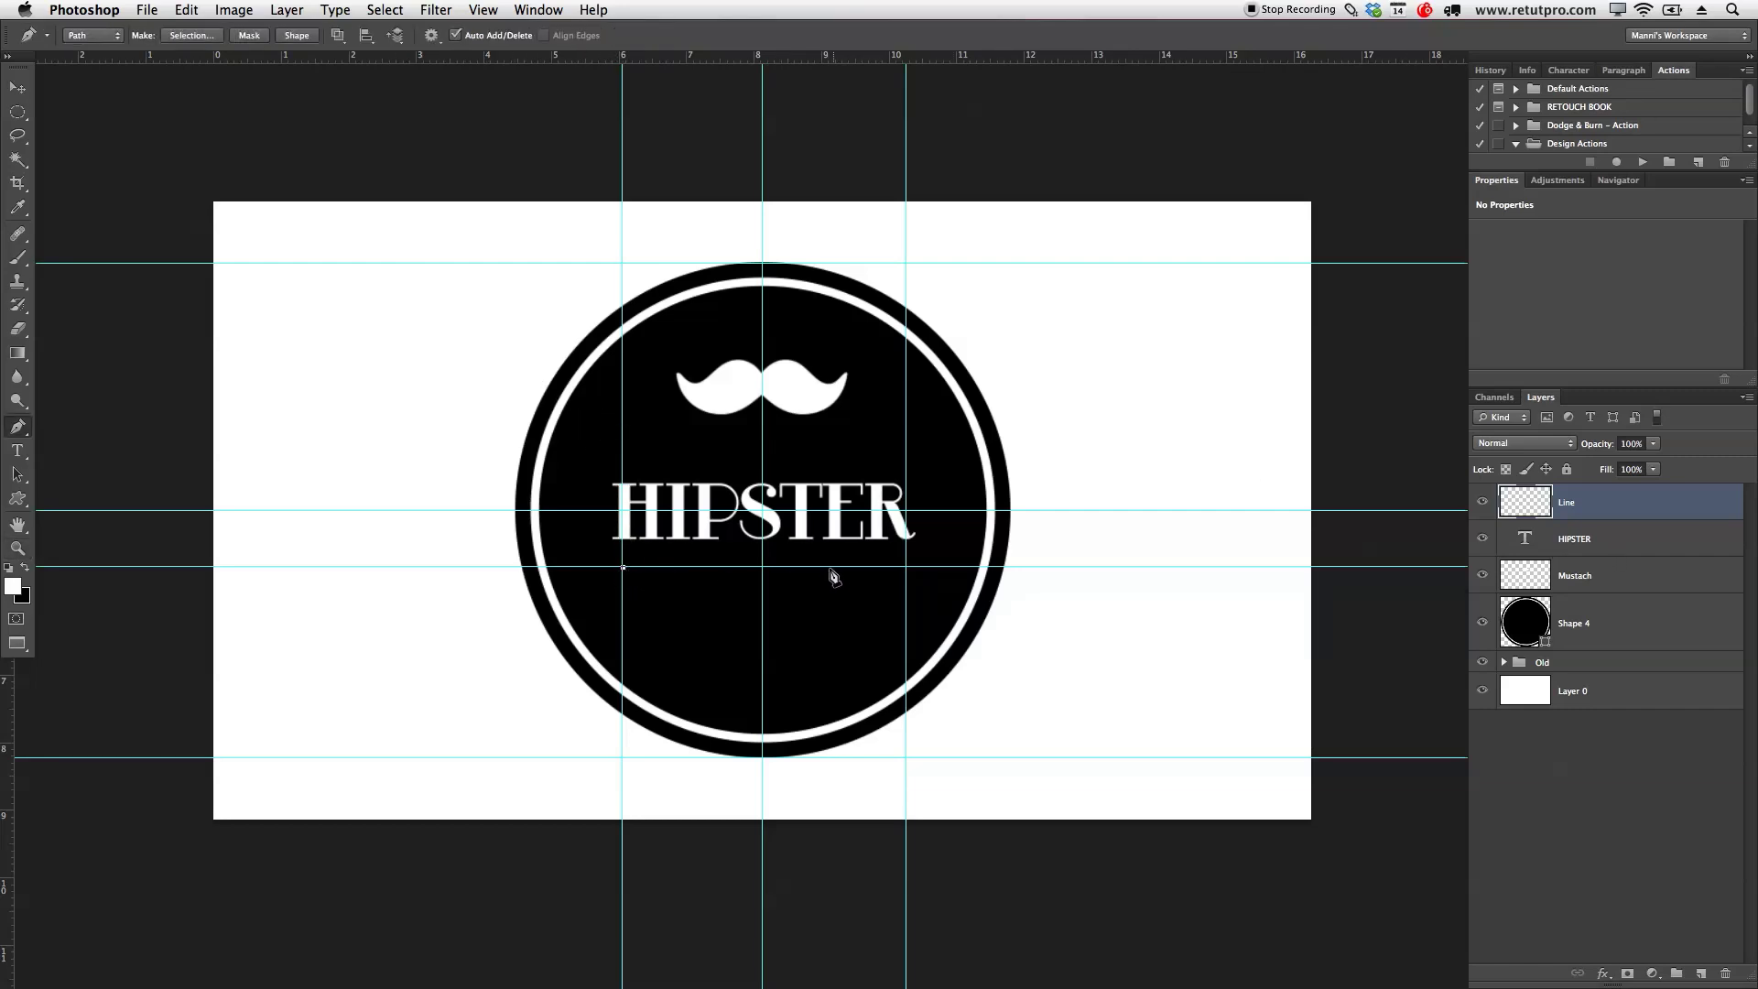
pyautogui.click(905, 567)
pyautogui.click(714, 663)
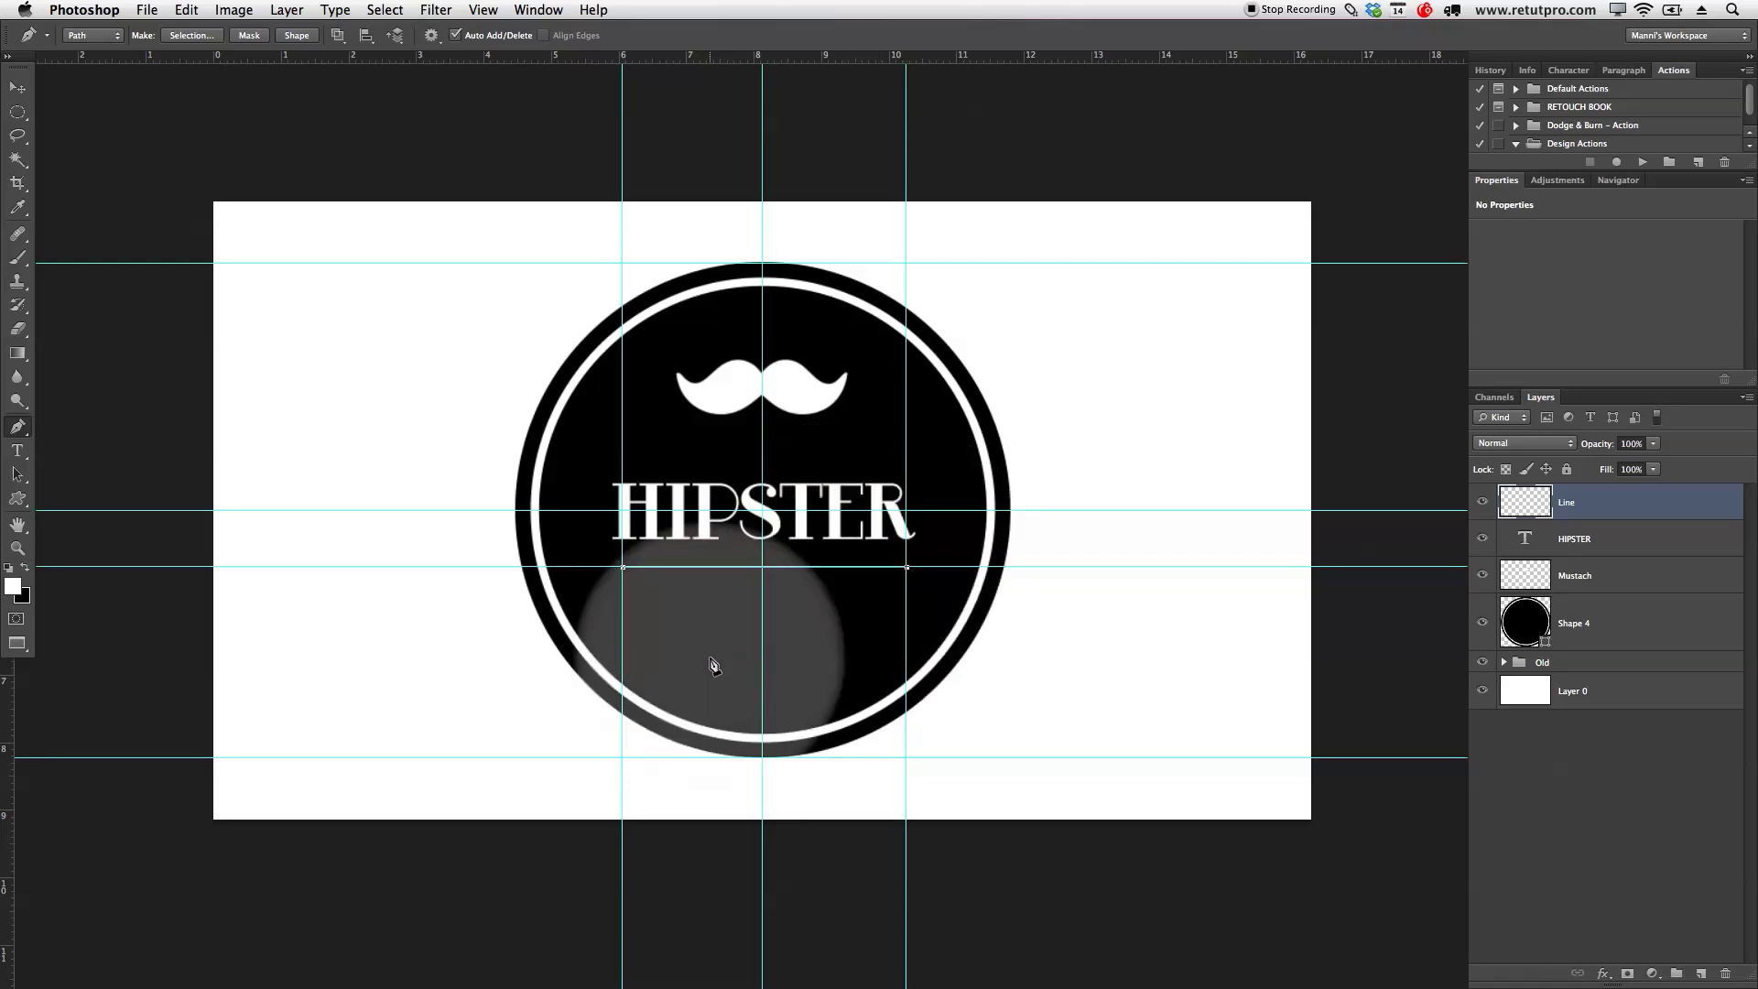
pyautogui.moveTo(713, 663); pyautogui.dragTo(828, 563)
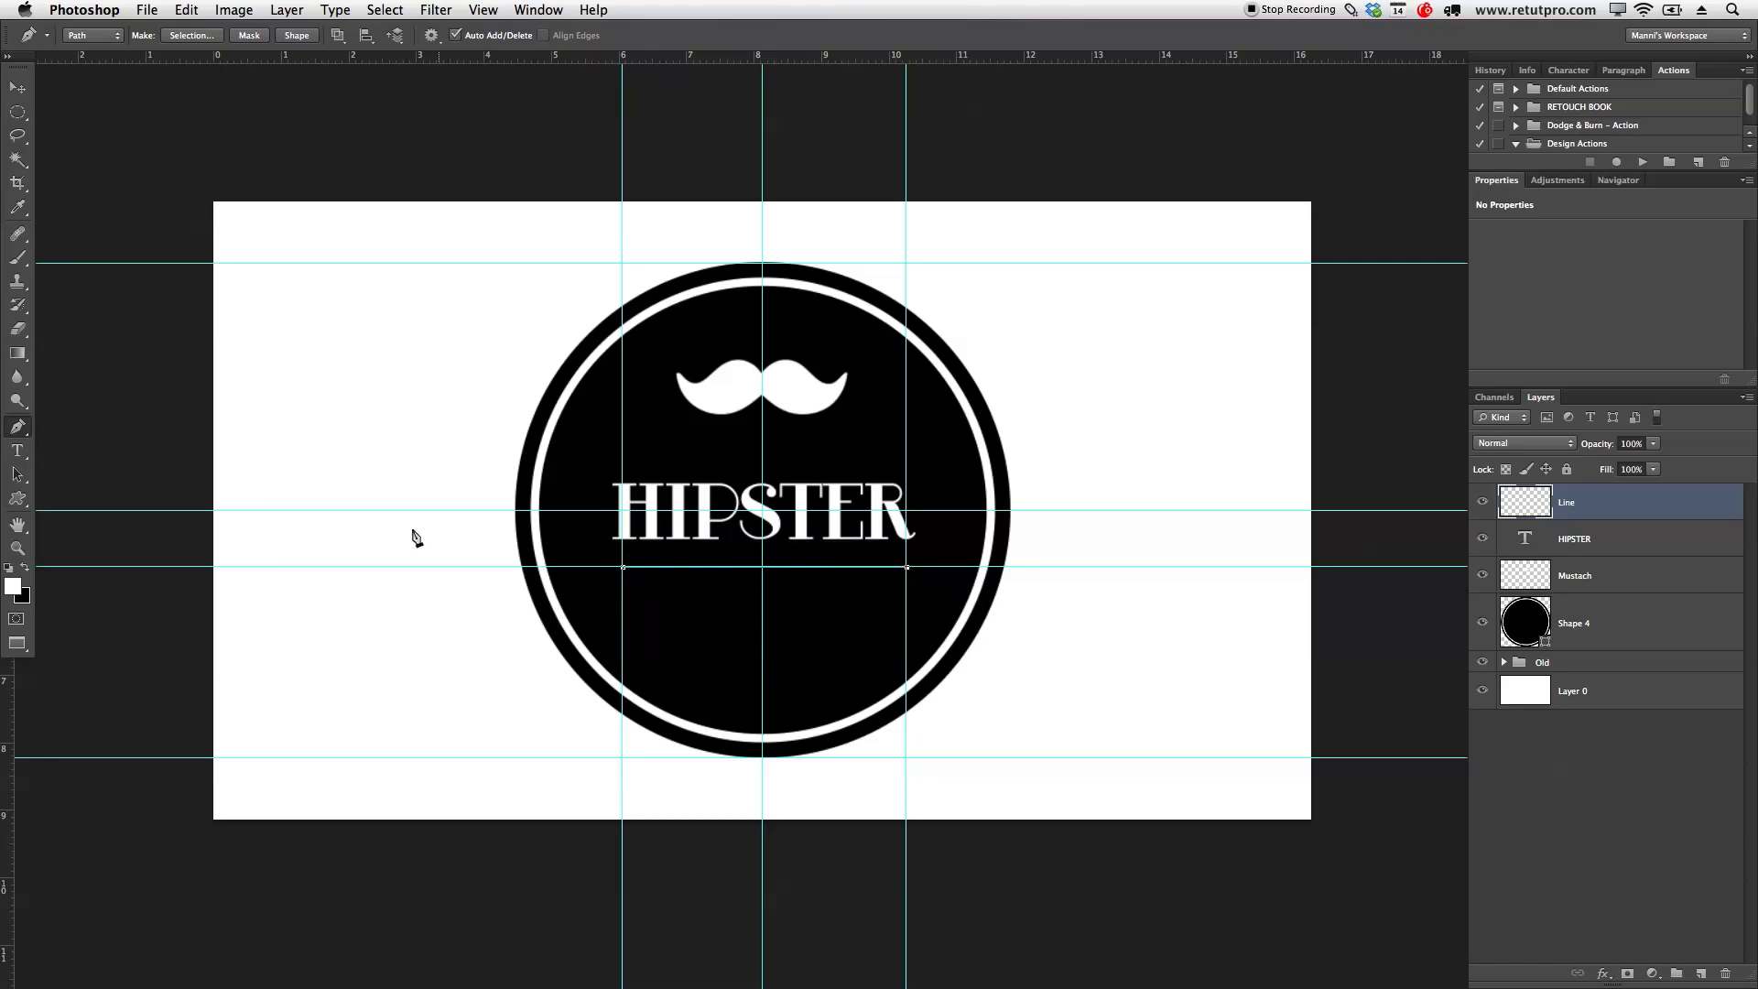
pyautogui.moveTo(252, 529)
pyautogui.mouseDown()
pyautogui.moveTo(79, 549)
pyautogui.moveTo(16, 589)
pyautogui.mouseUp()
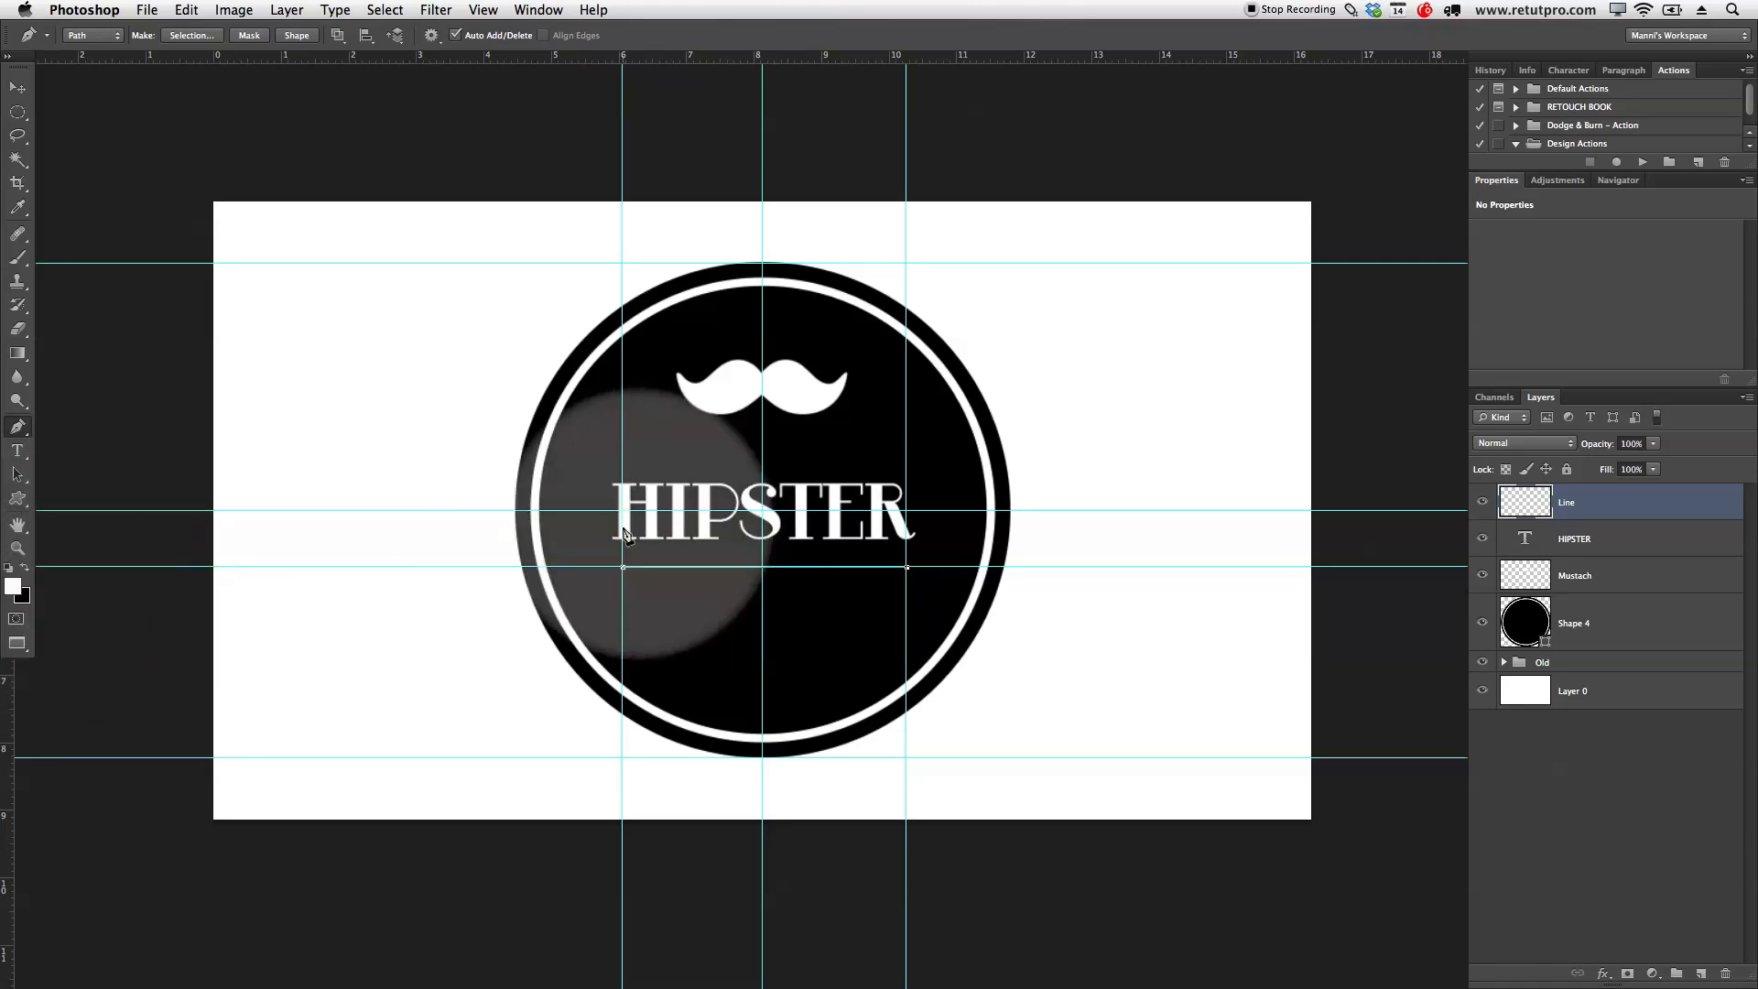
pyautogui.moveTo(270, 595)
pyautogui.mouseDown()
pyautogui.moveTo(12, 580)
pyautogui.moveTo(462, 594)
pyautogui.mouseUp()
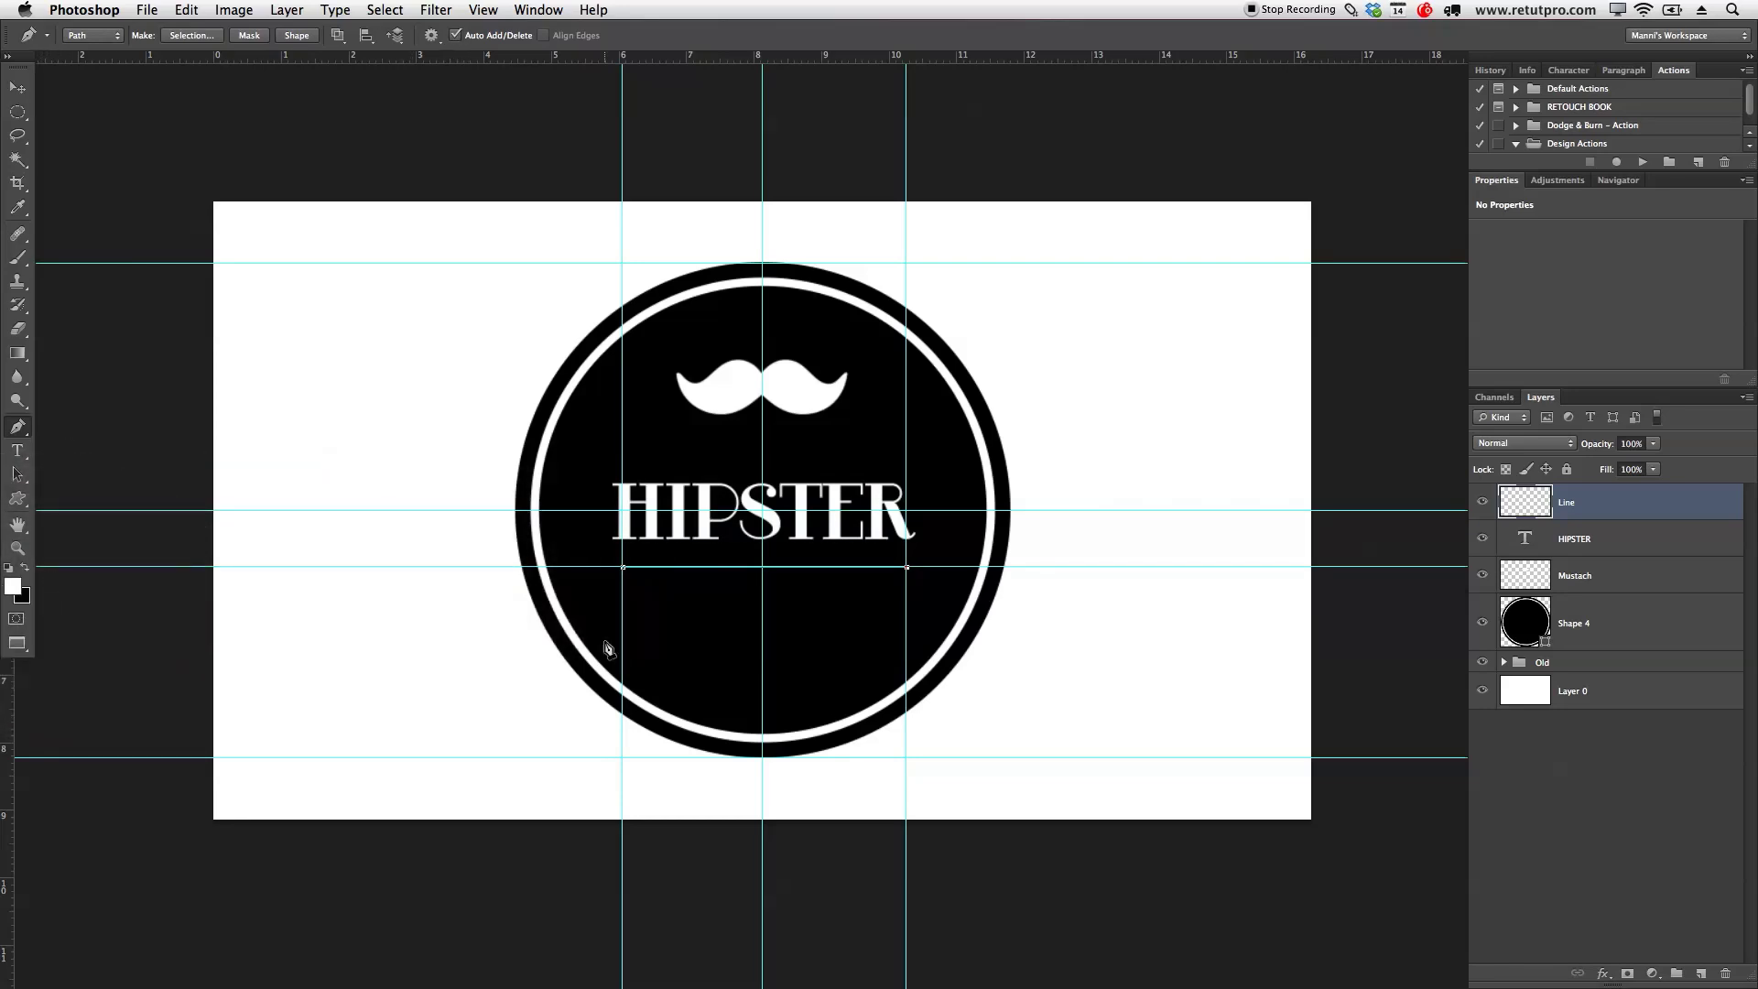
# - Stroke the divider path using Pencil as the stroke tool
pyautogui.rightClick(690, 595)
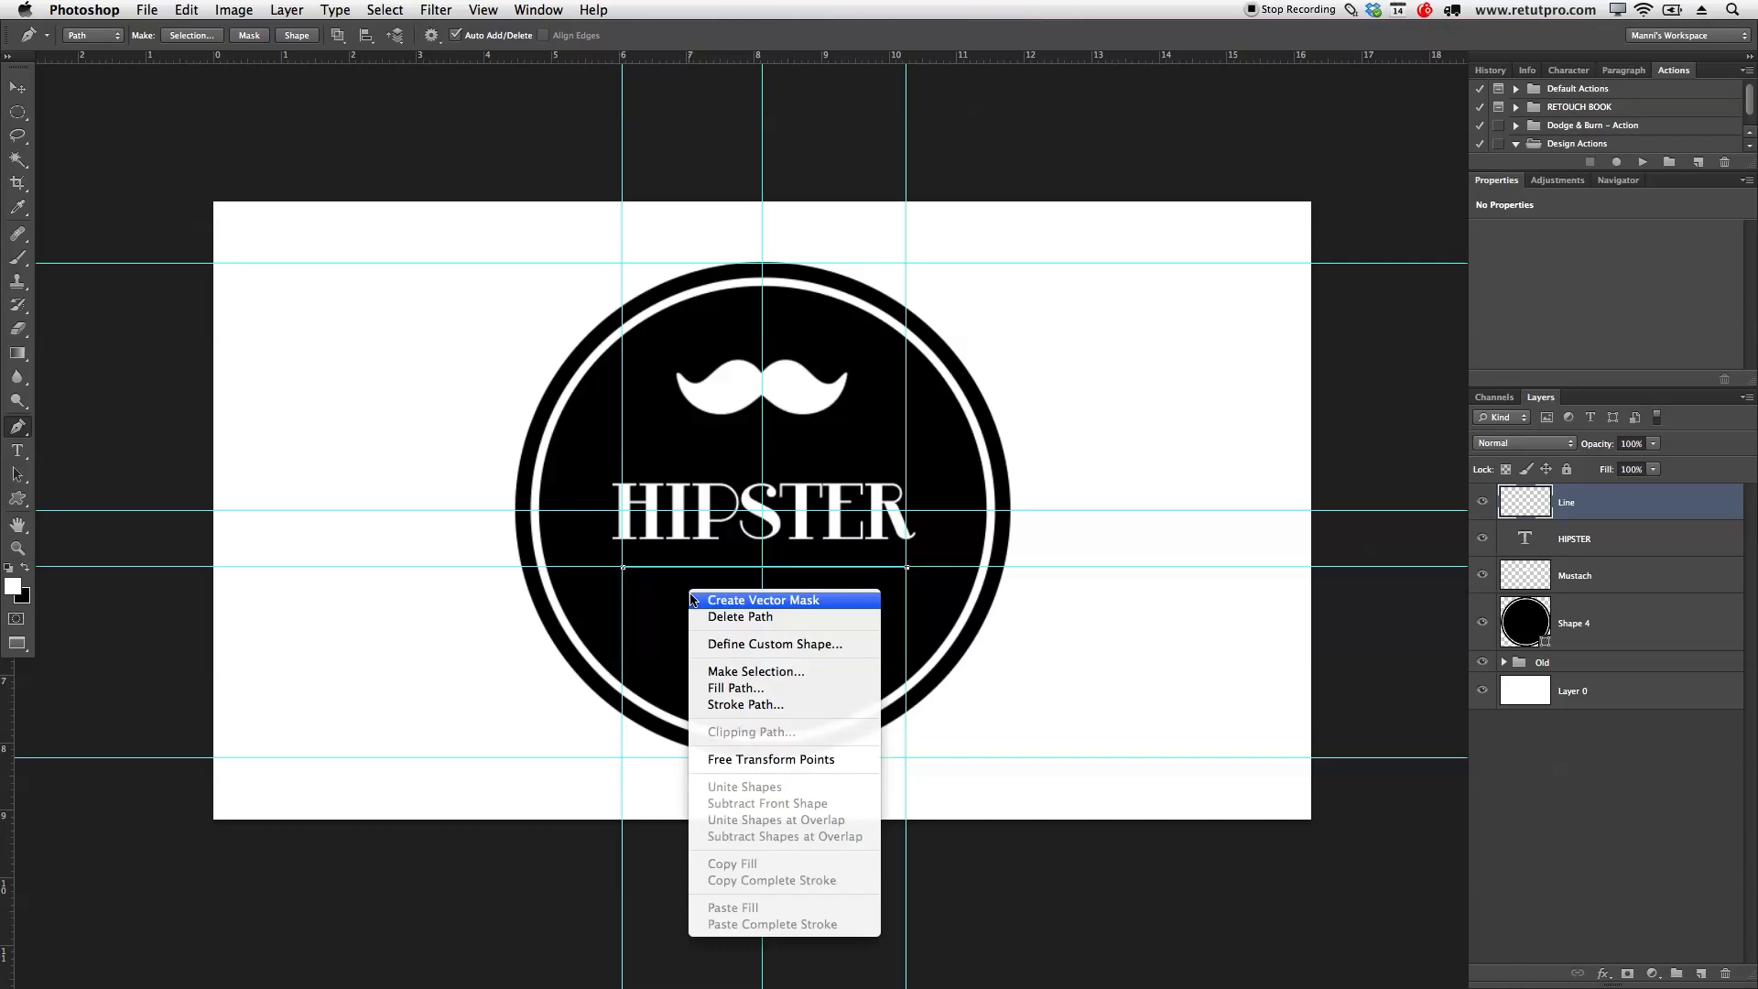
pyautogui.click(727, 705)
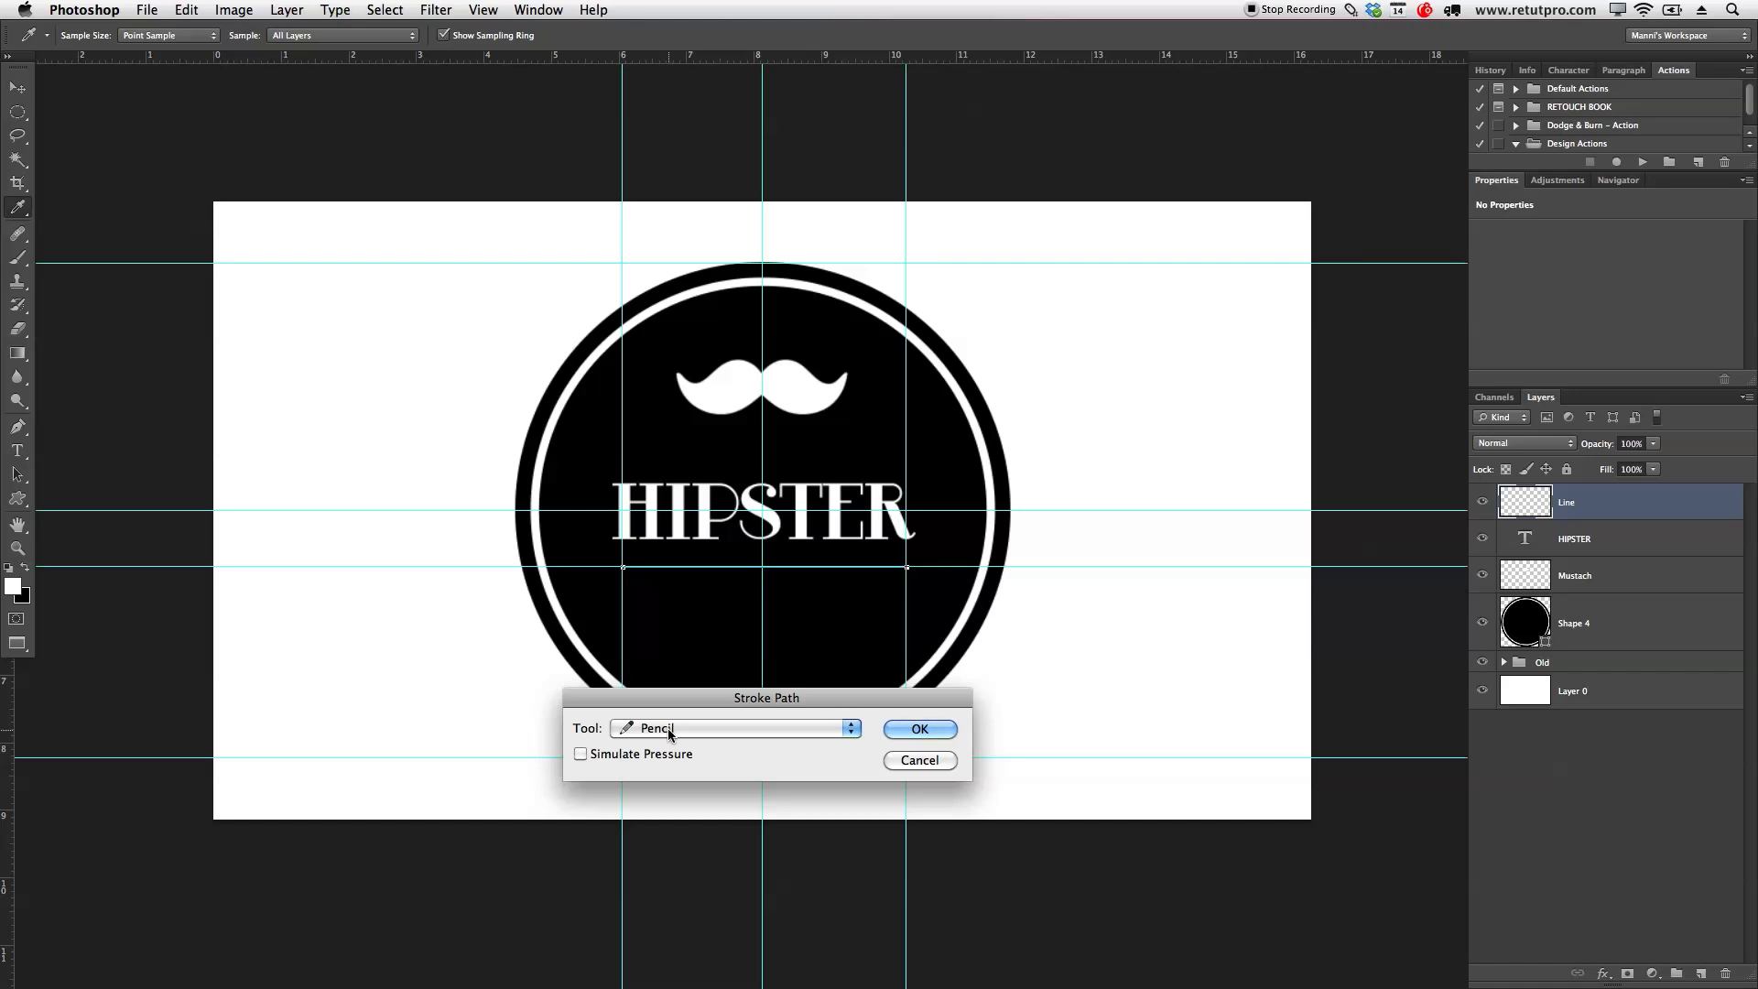
pyautogui.click(824, 729)
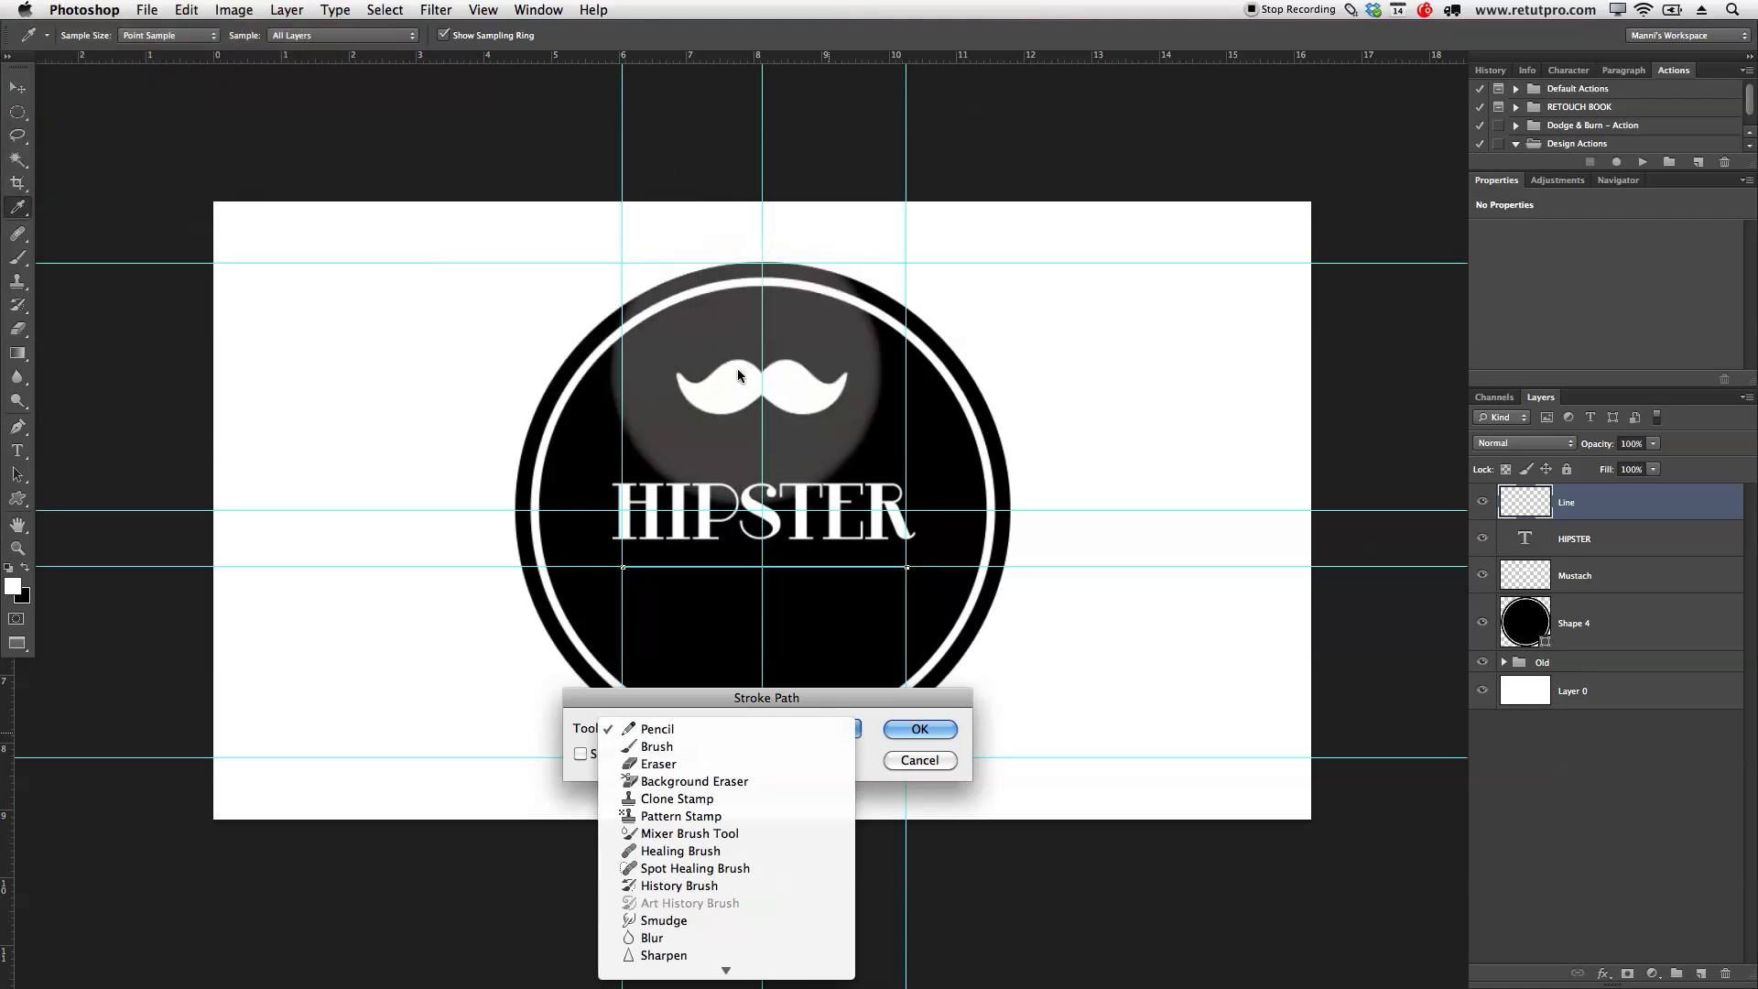
pyautogui.click(688, 729)
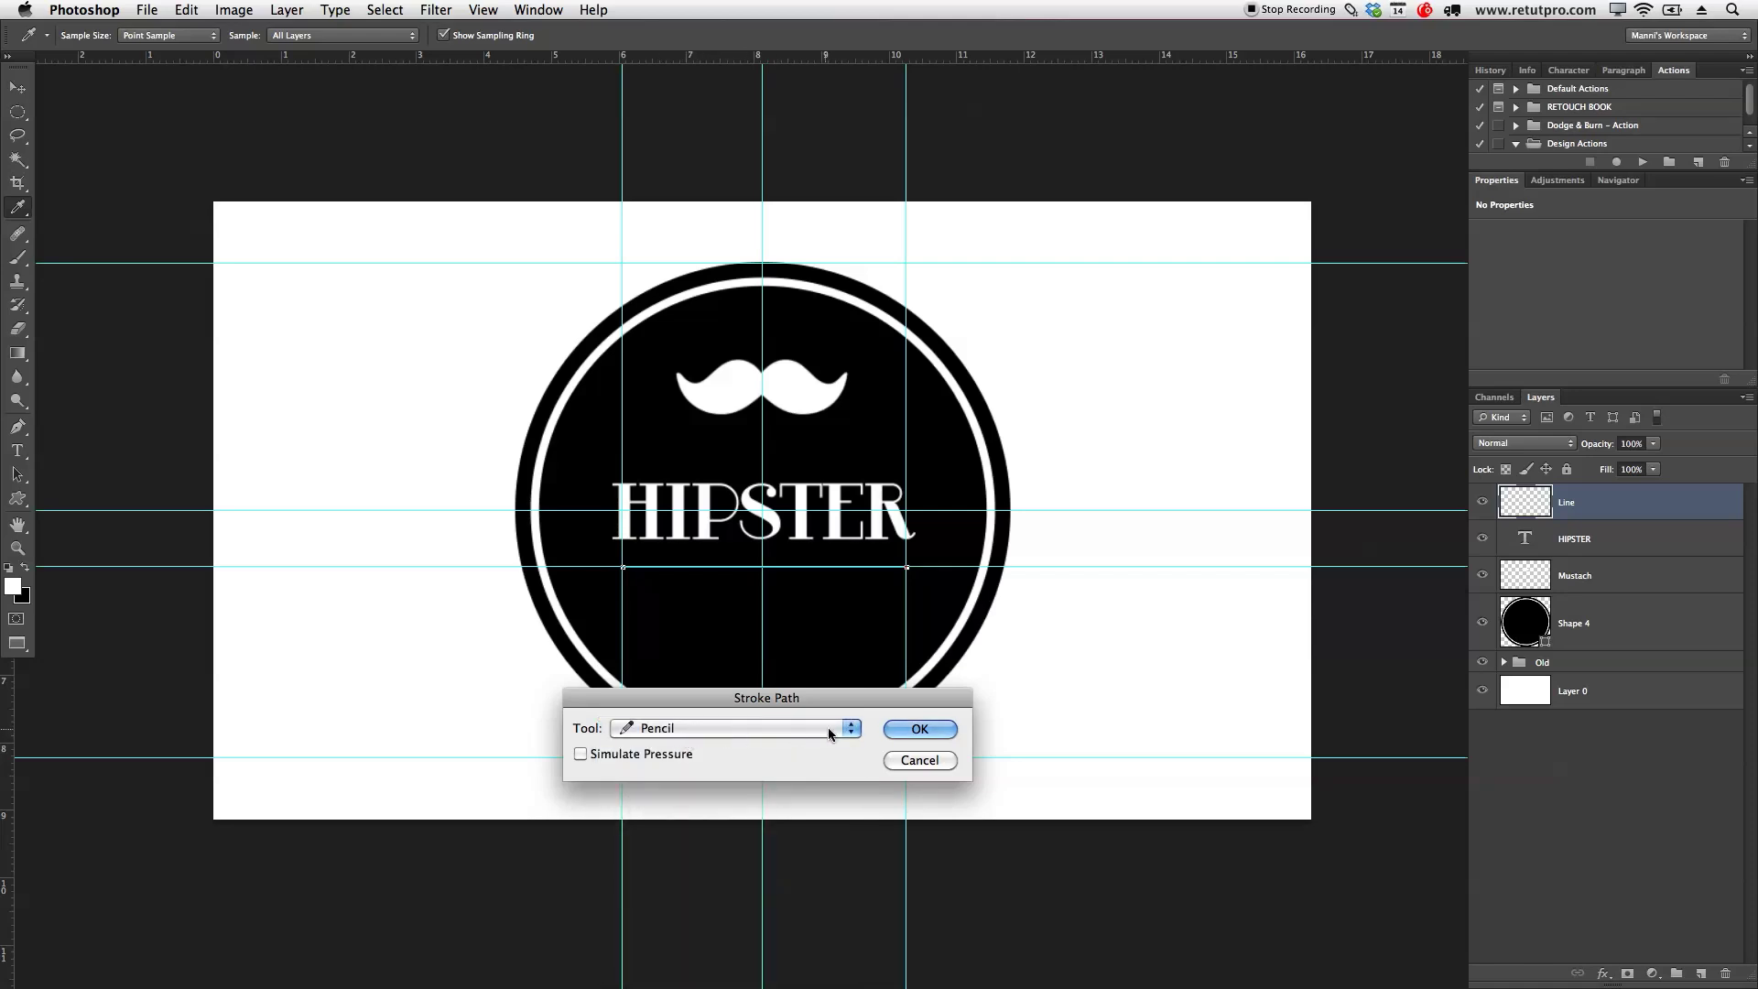
pyautogui.click(917, 730)
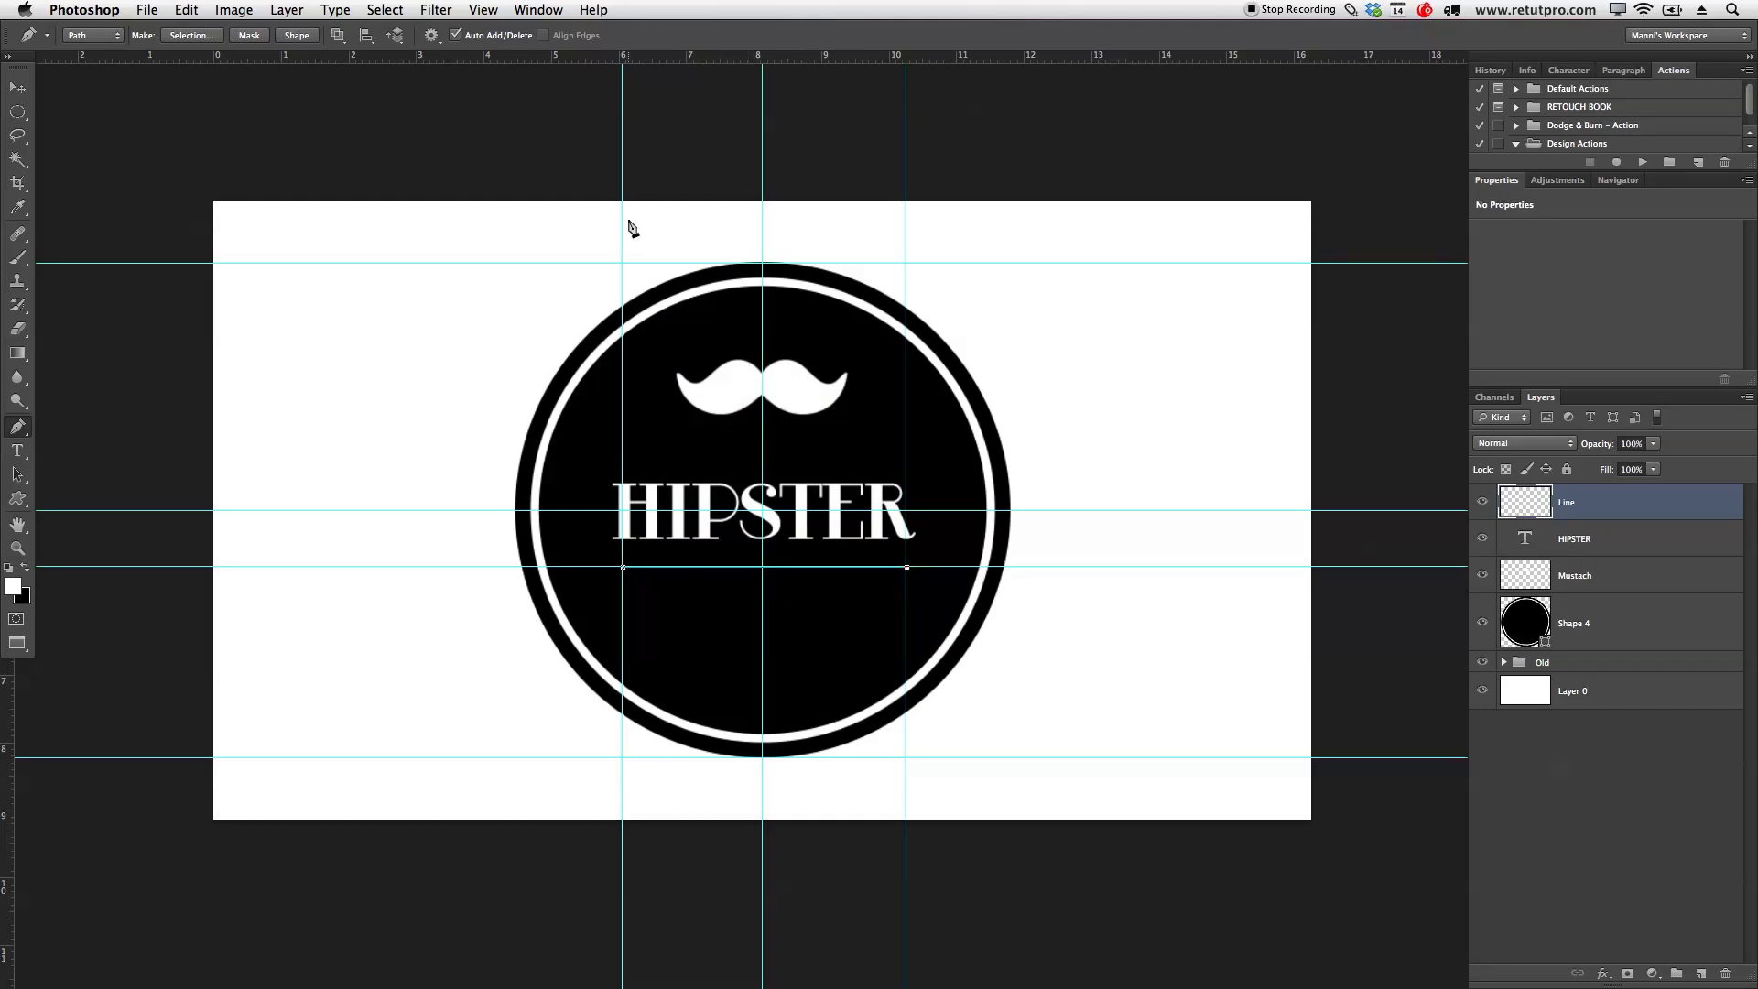
# - Choose View > Clear Guides to remove every guide from the canvas
pyautogui.click(482, 9)
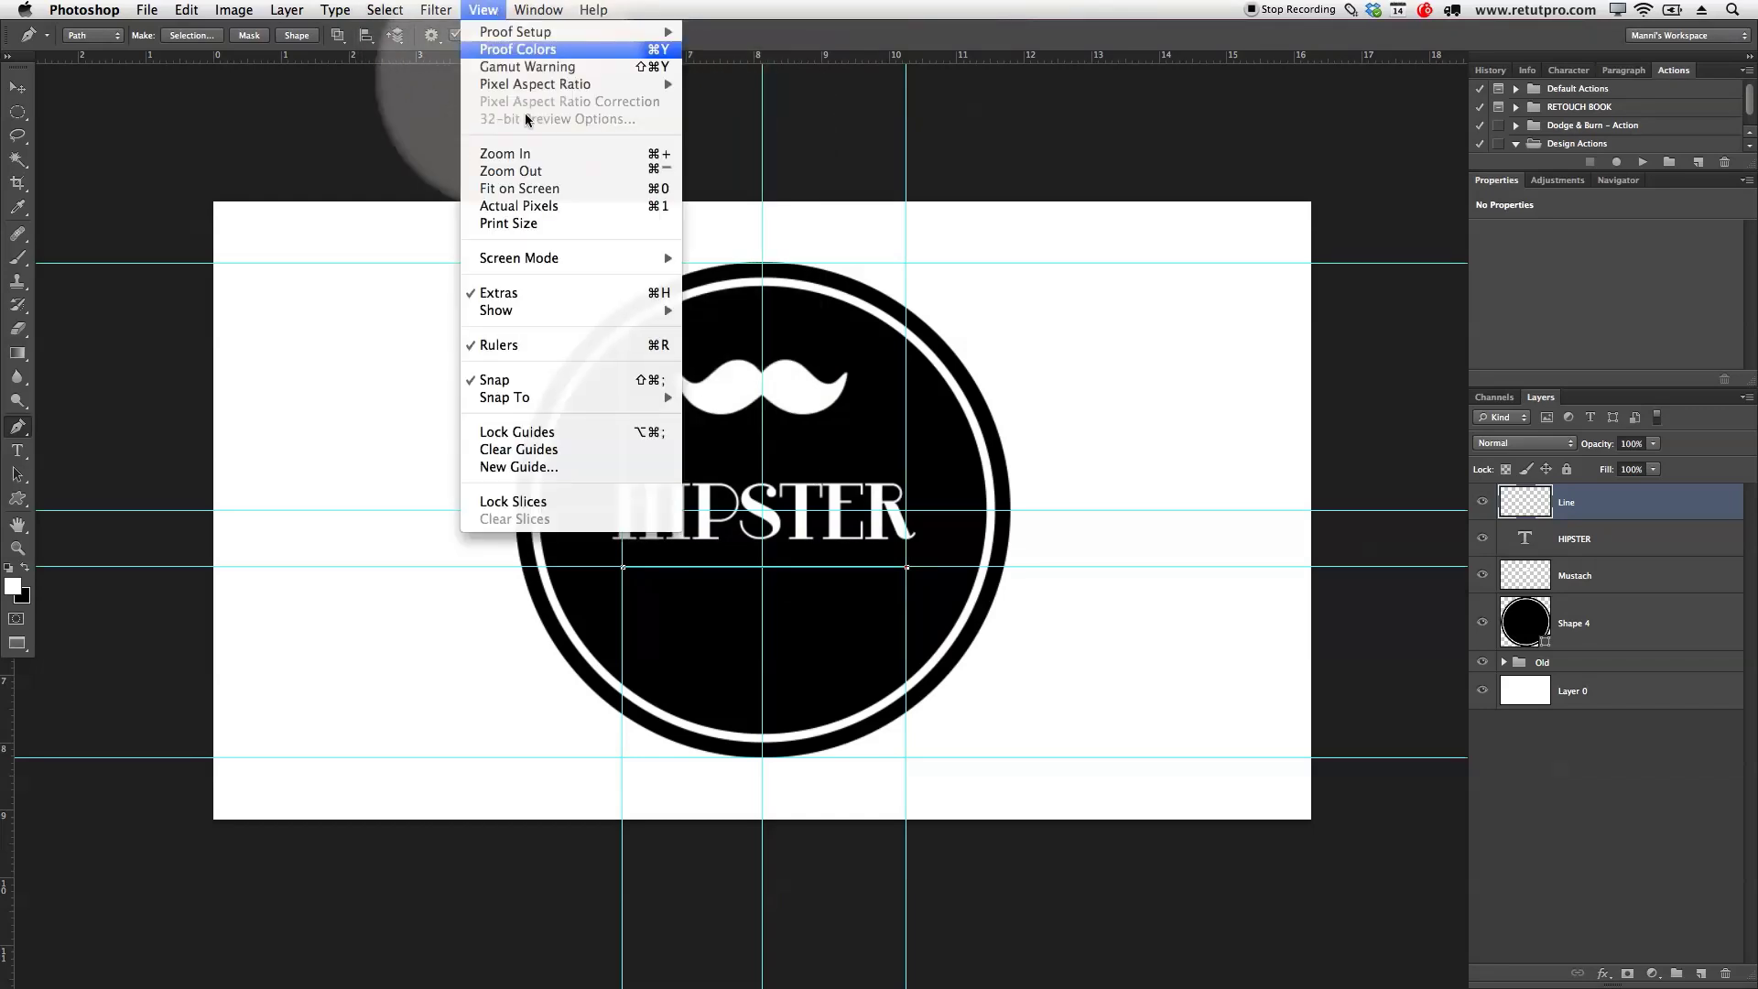
pyautogui.click(569, 449)
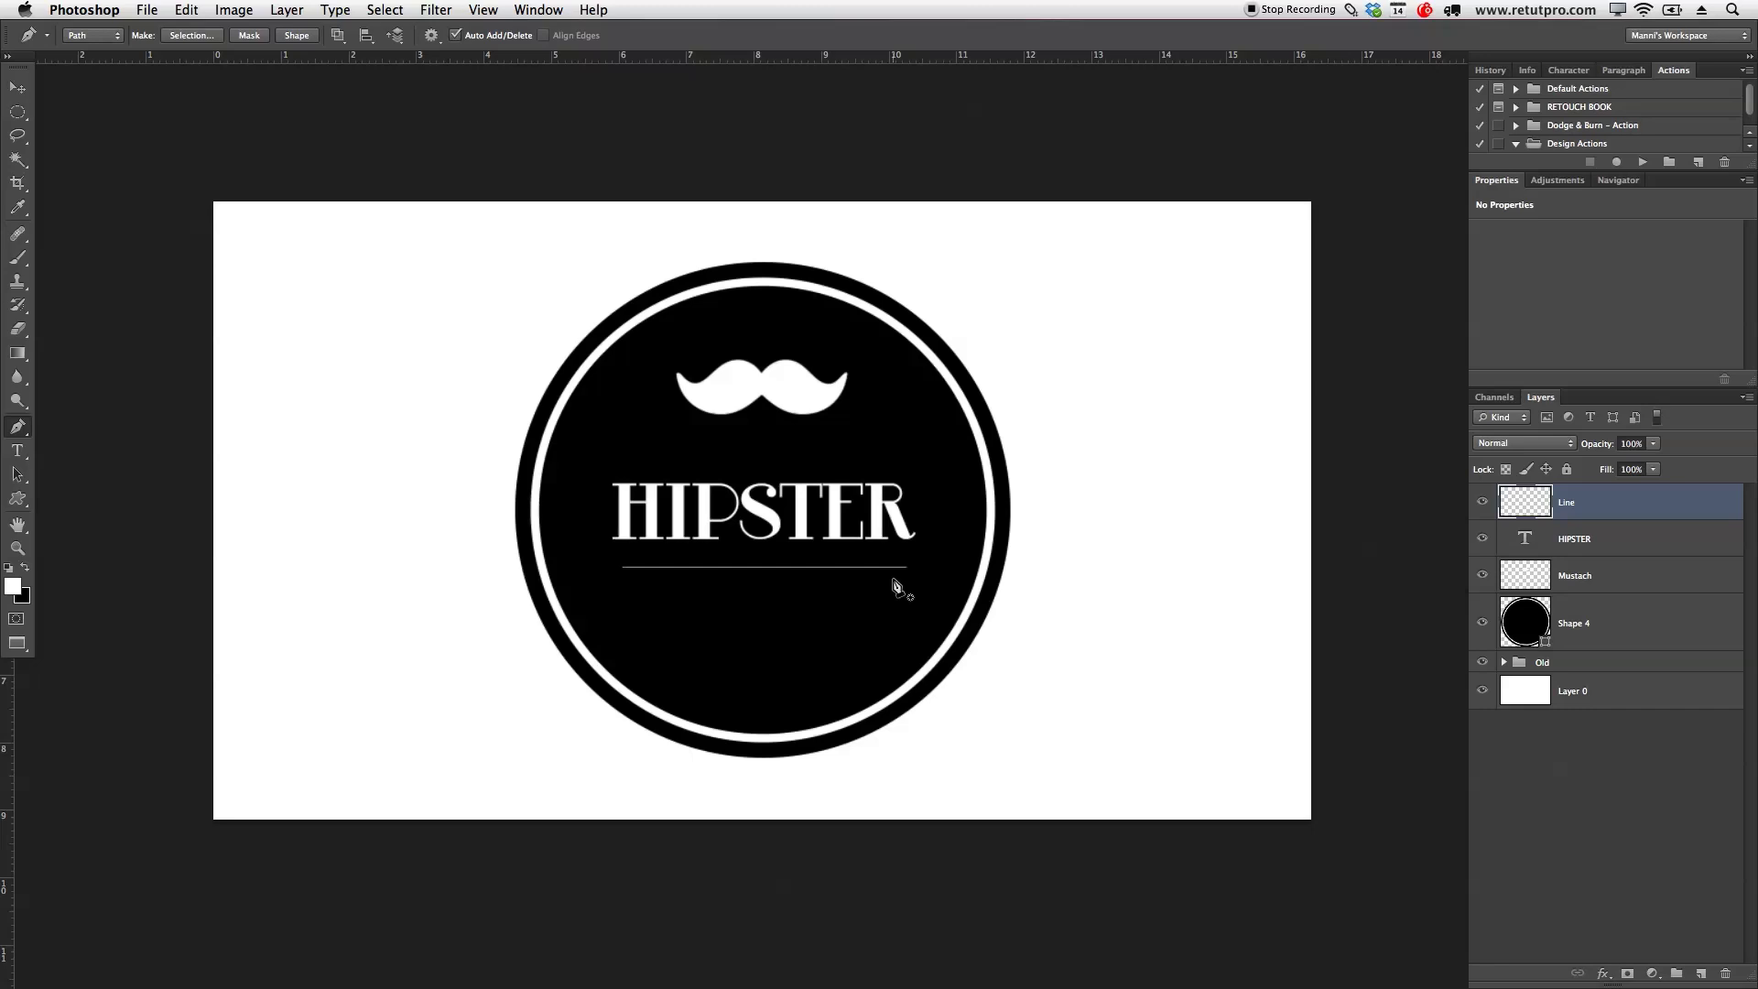
# - Type STYLE in a text box below the divider line and select the word
pyautogui.press('t')
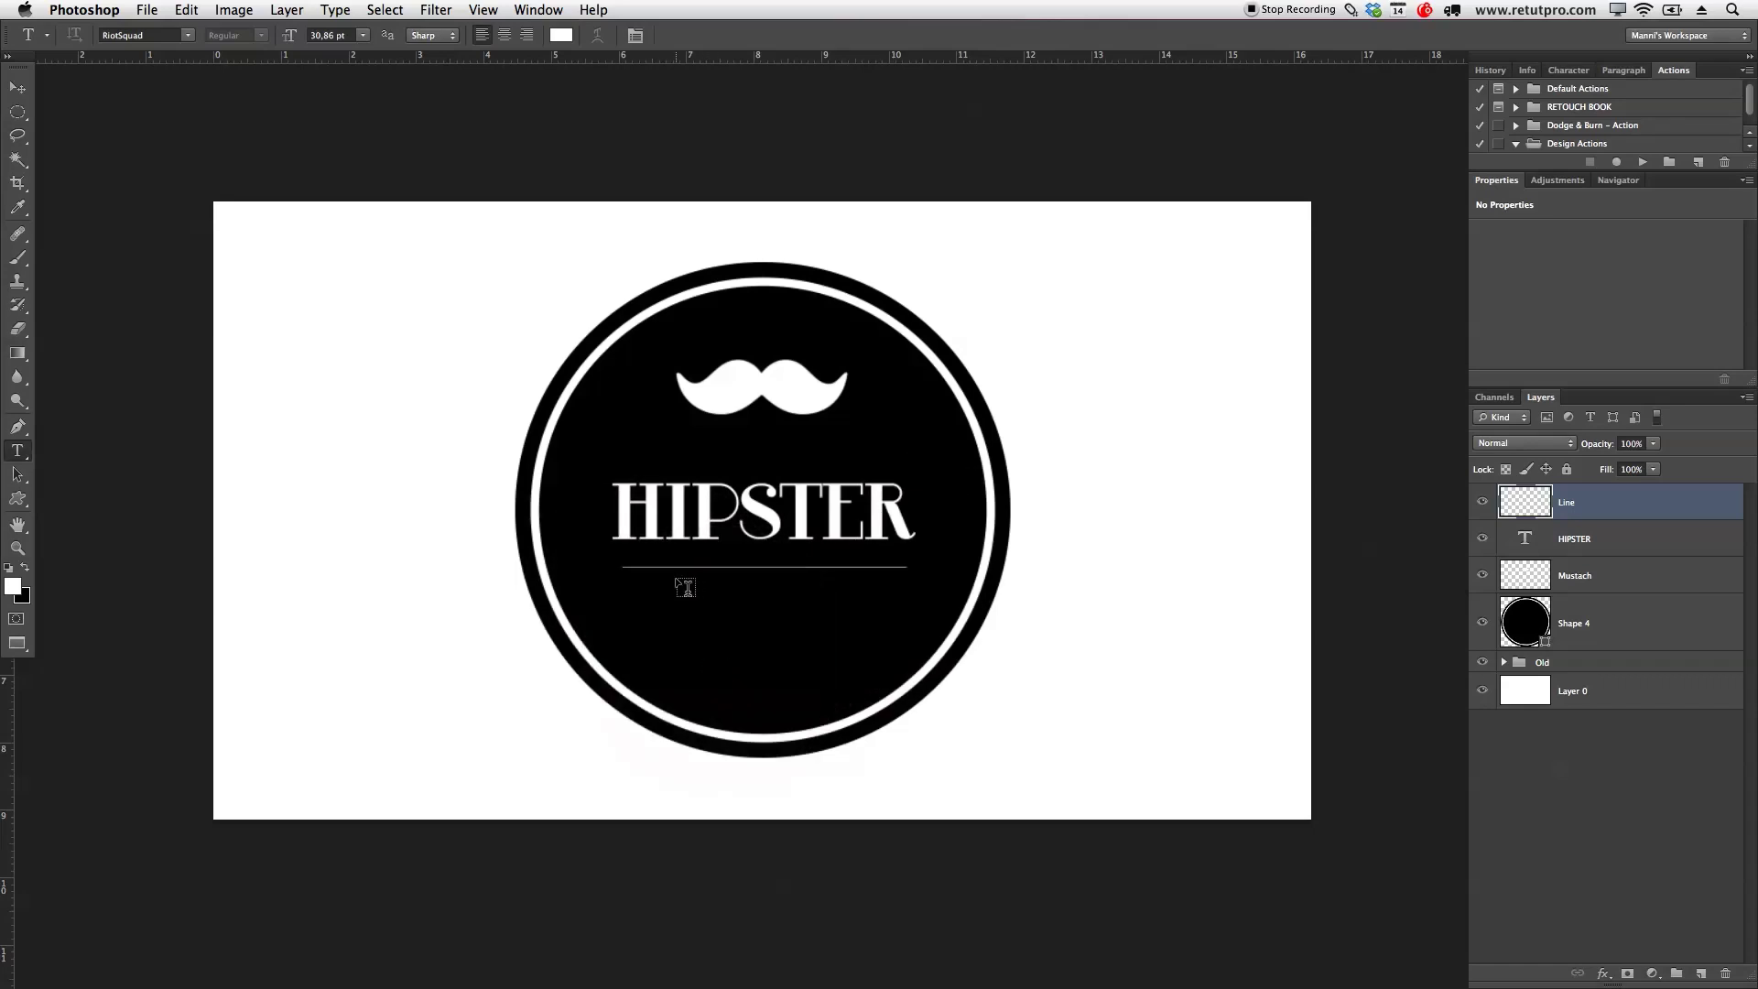
pyautogui.moveTo(642, 586); pyautogui.dragTo(889, 645)
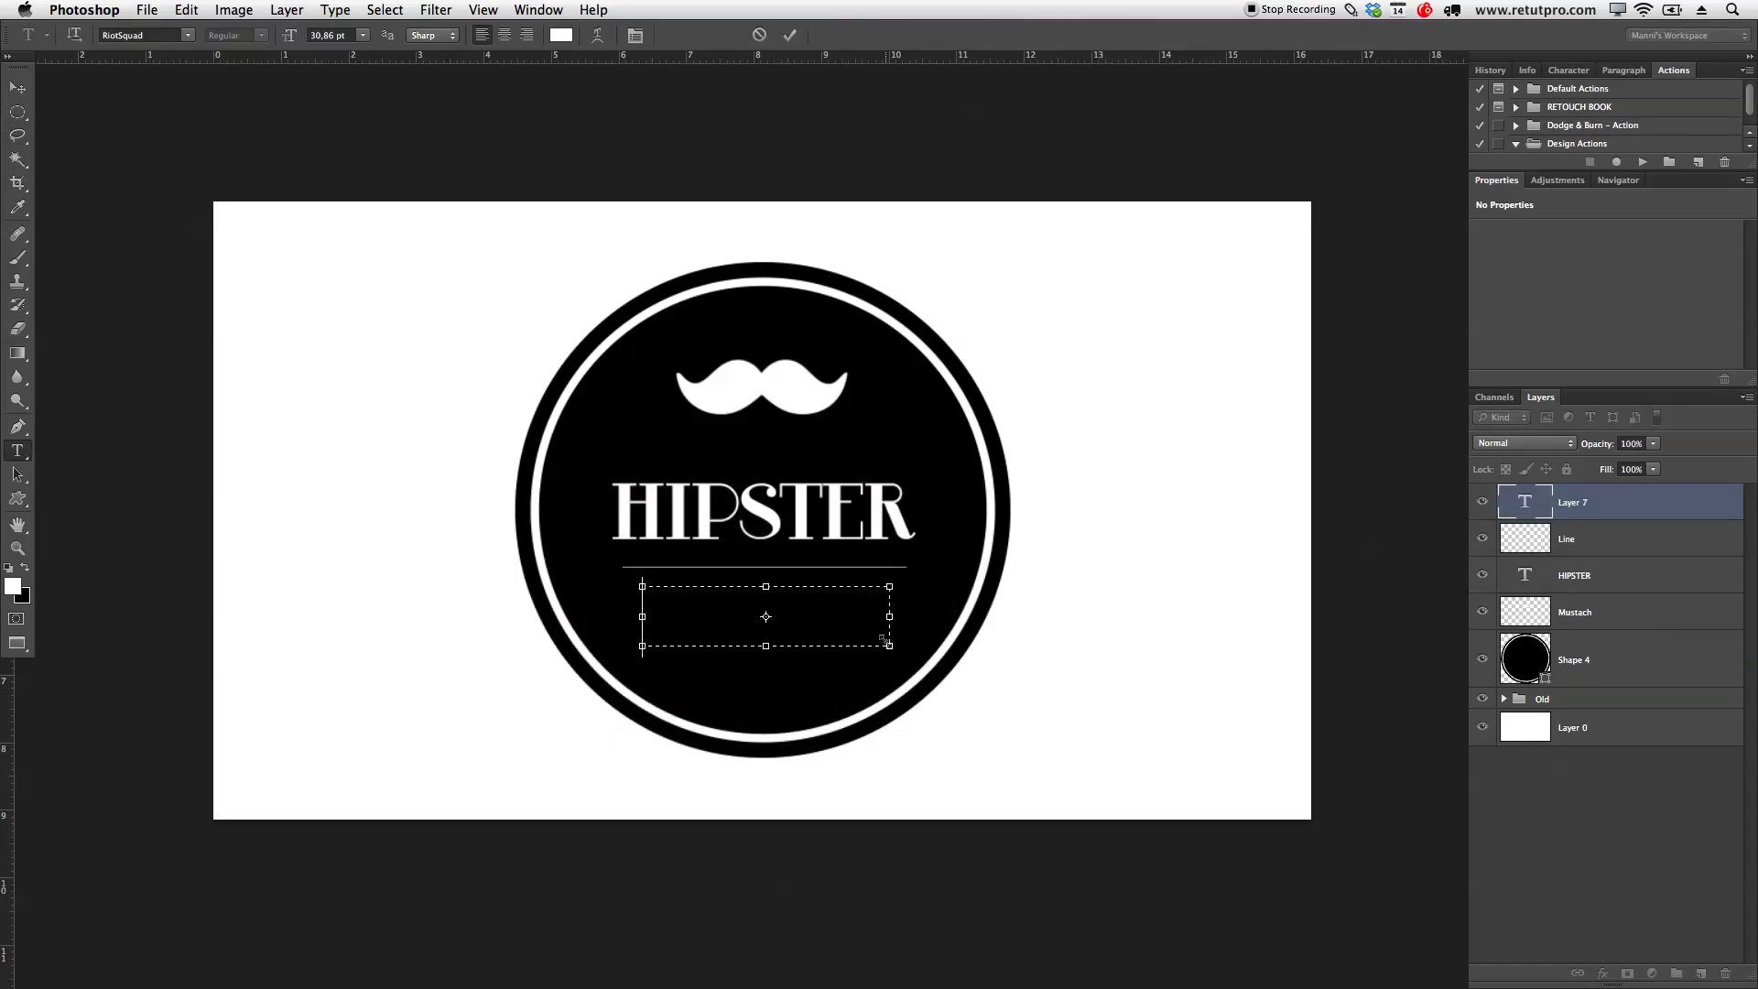
pyautogui.write('STYLE')
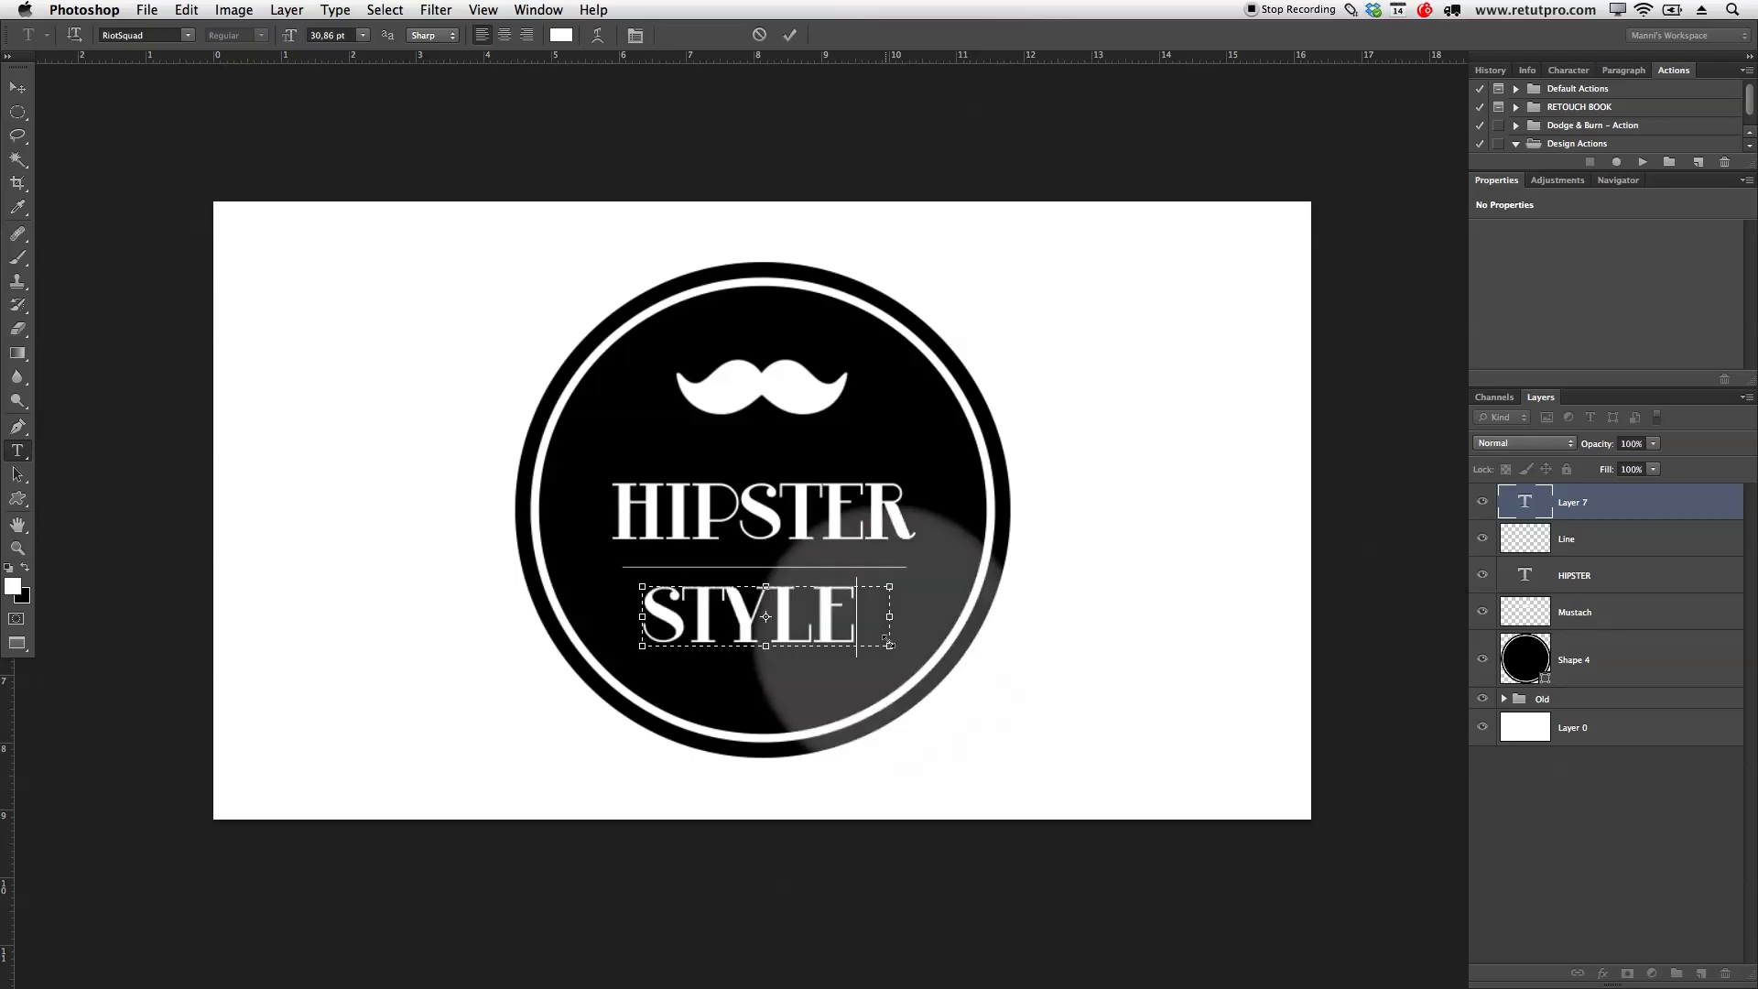
pyautogui.moveTo(858, 613); pyautogui.dragTo(653, 604)
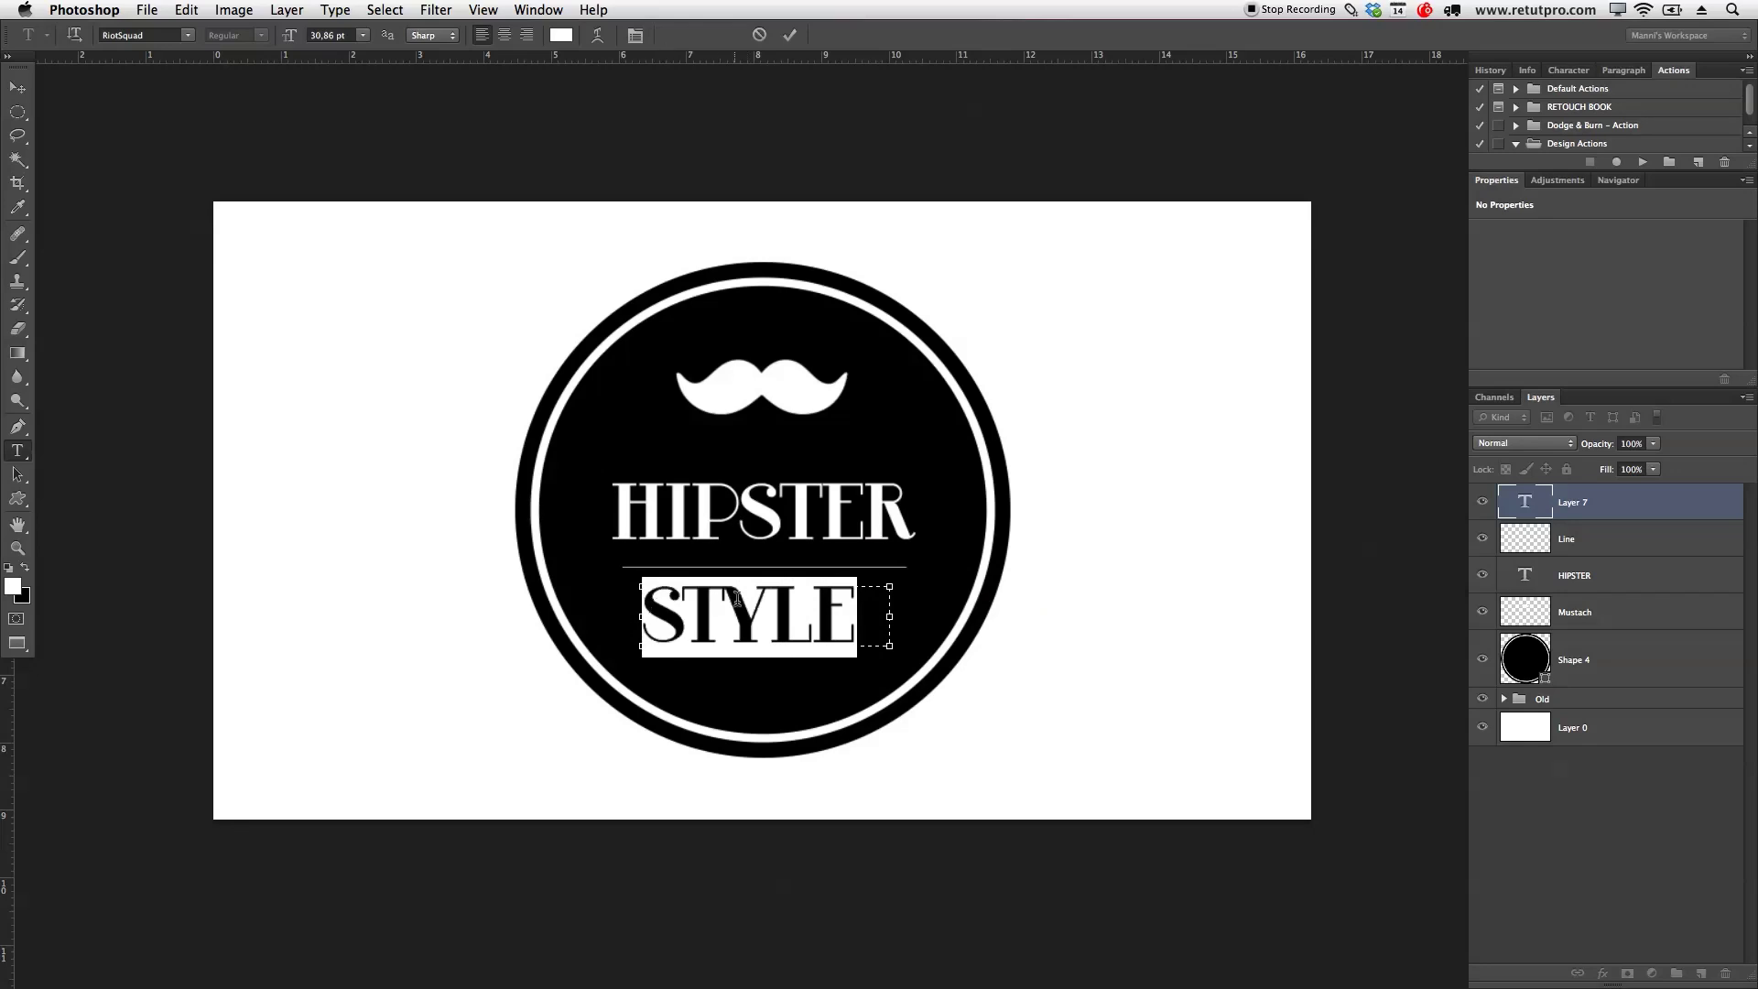
# - Set STYLE in Helvetica Neue UltraLight and shrink it to about 15.86 pt
pyautogui.click(187, 36)
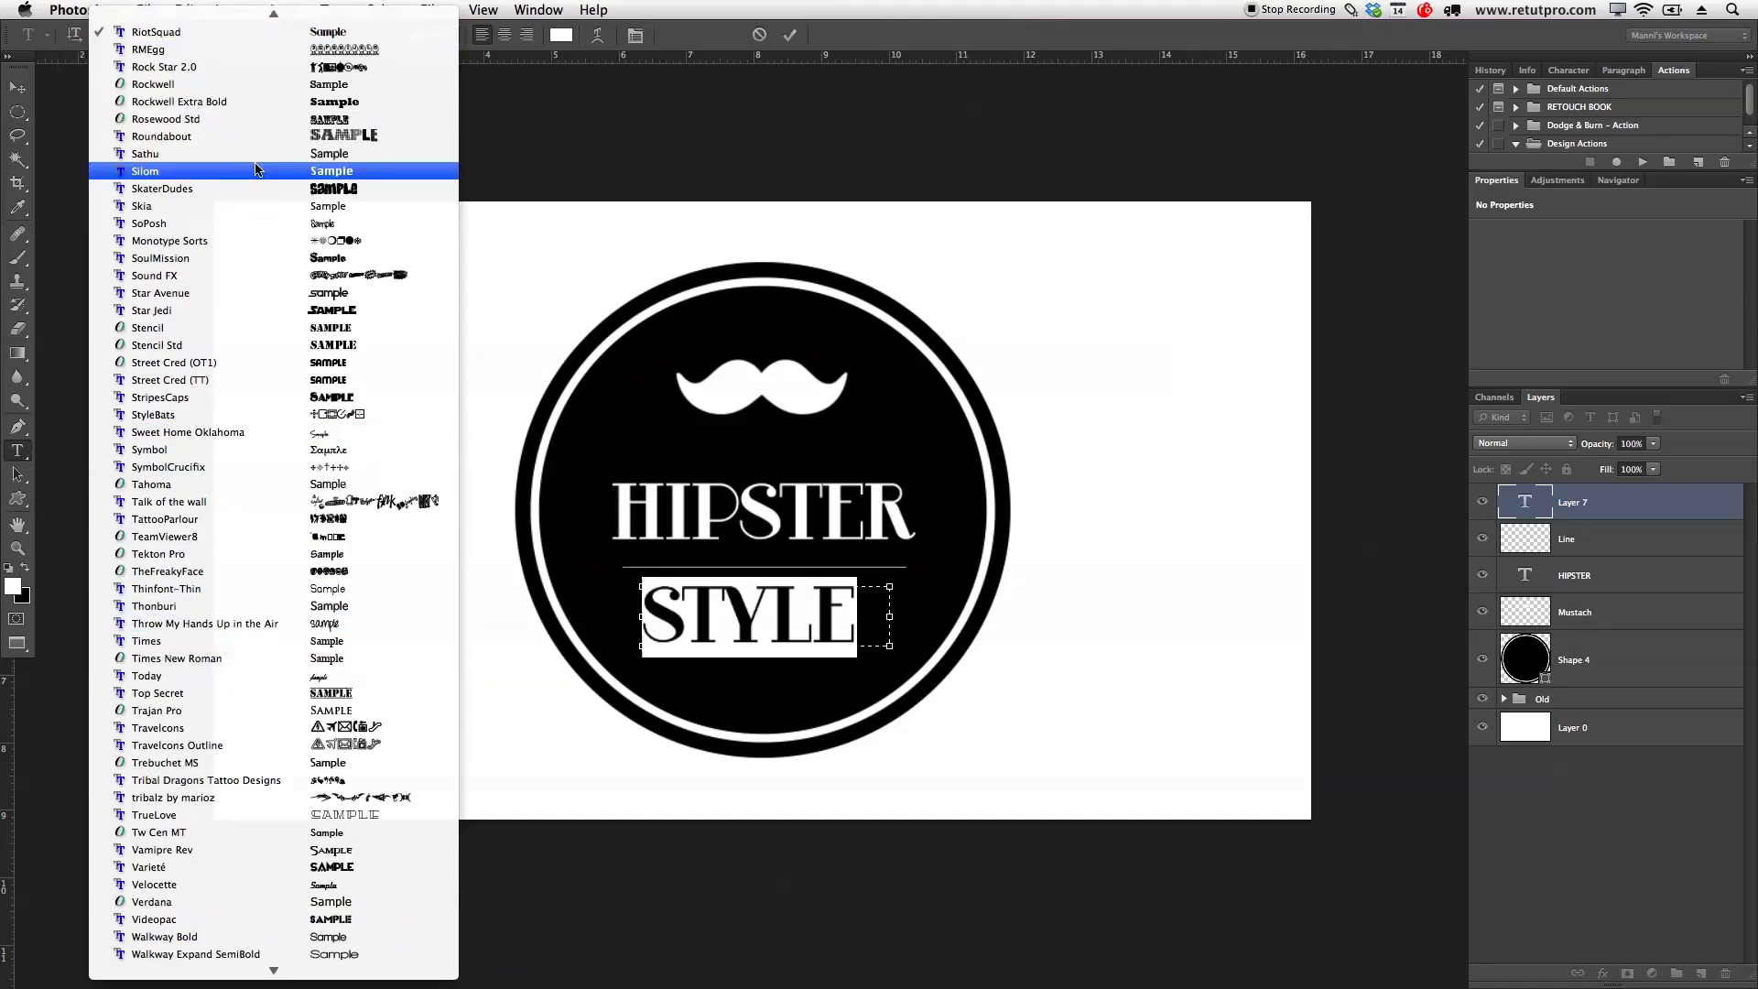
pyautogui.press('h')
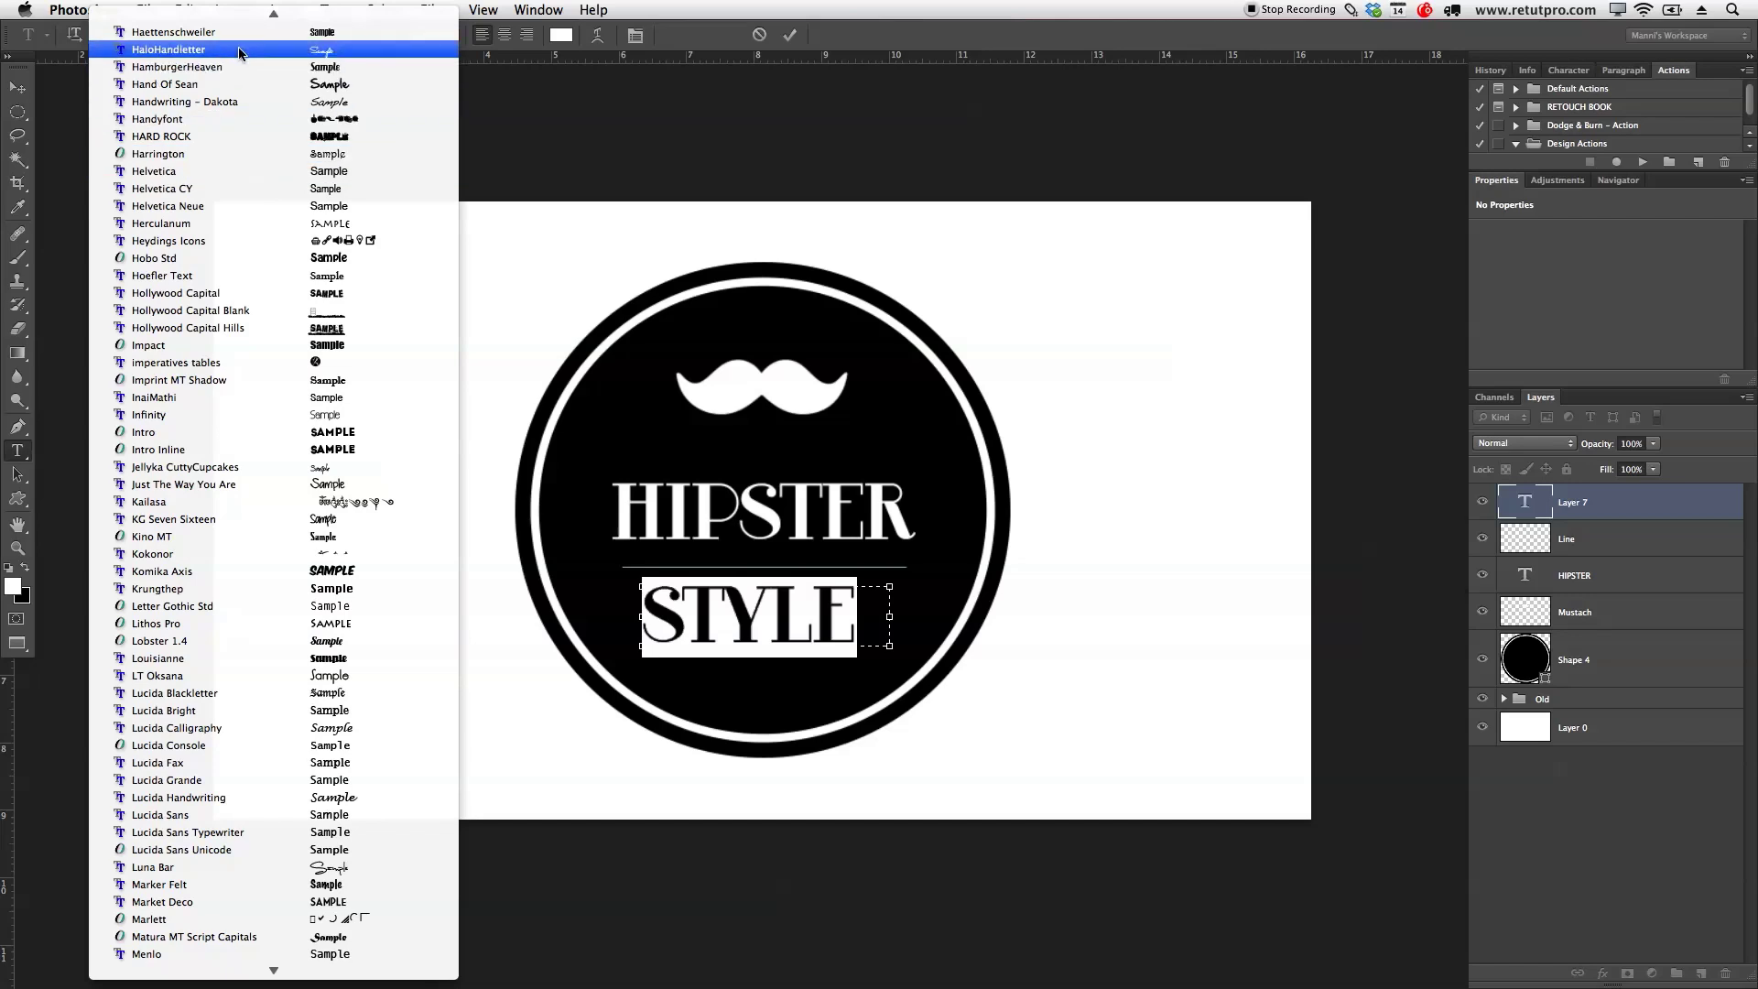
pyautogui.click(241, 242)
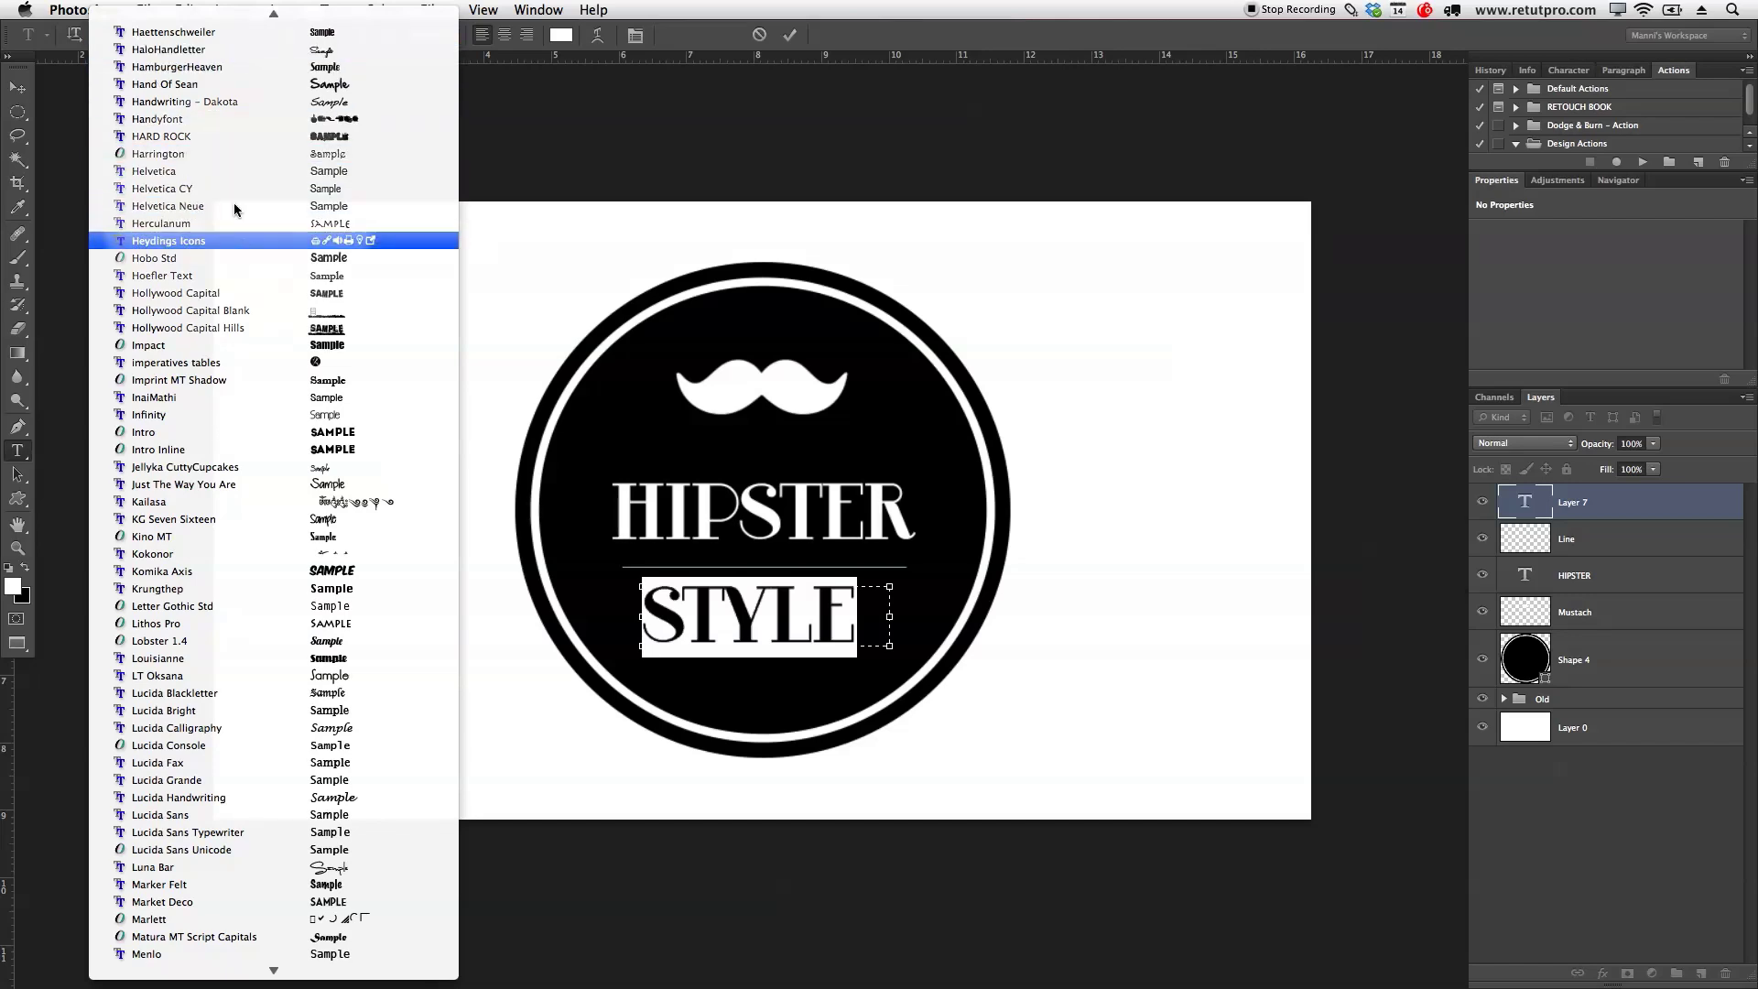
pyautogui.click(184, 210)
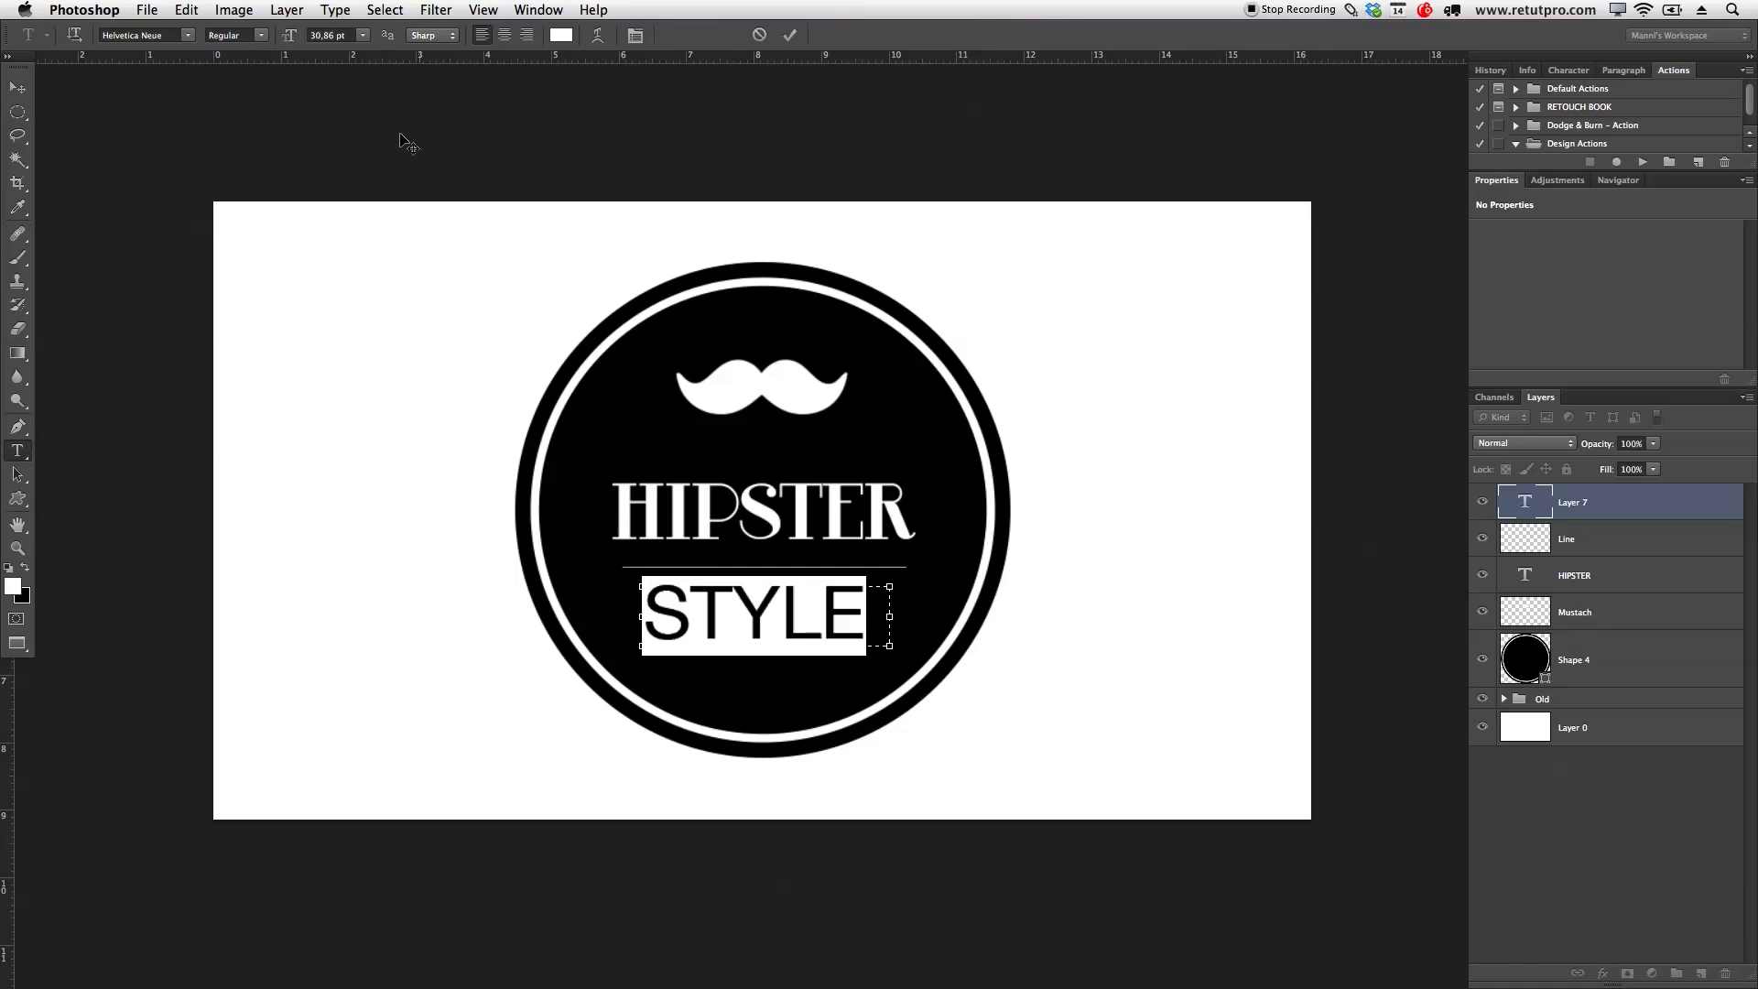
pyautogui.click(263, 36)
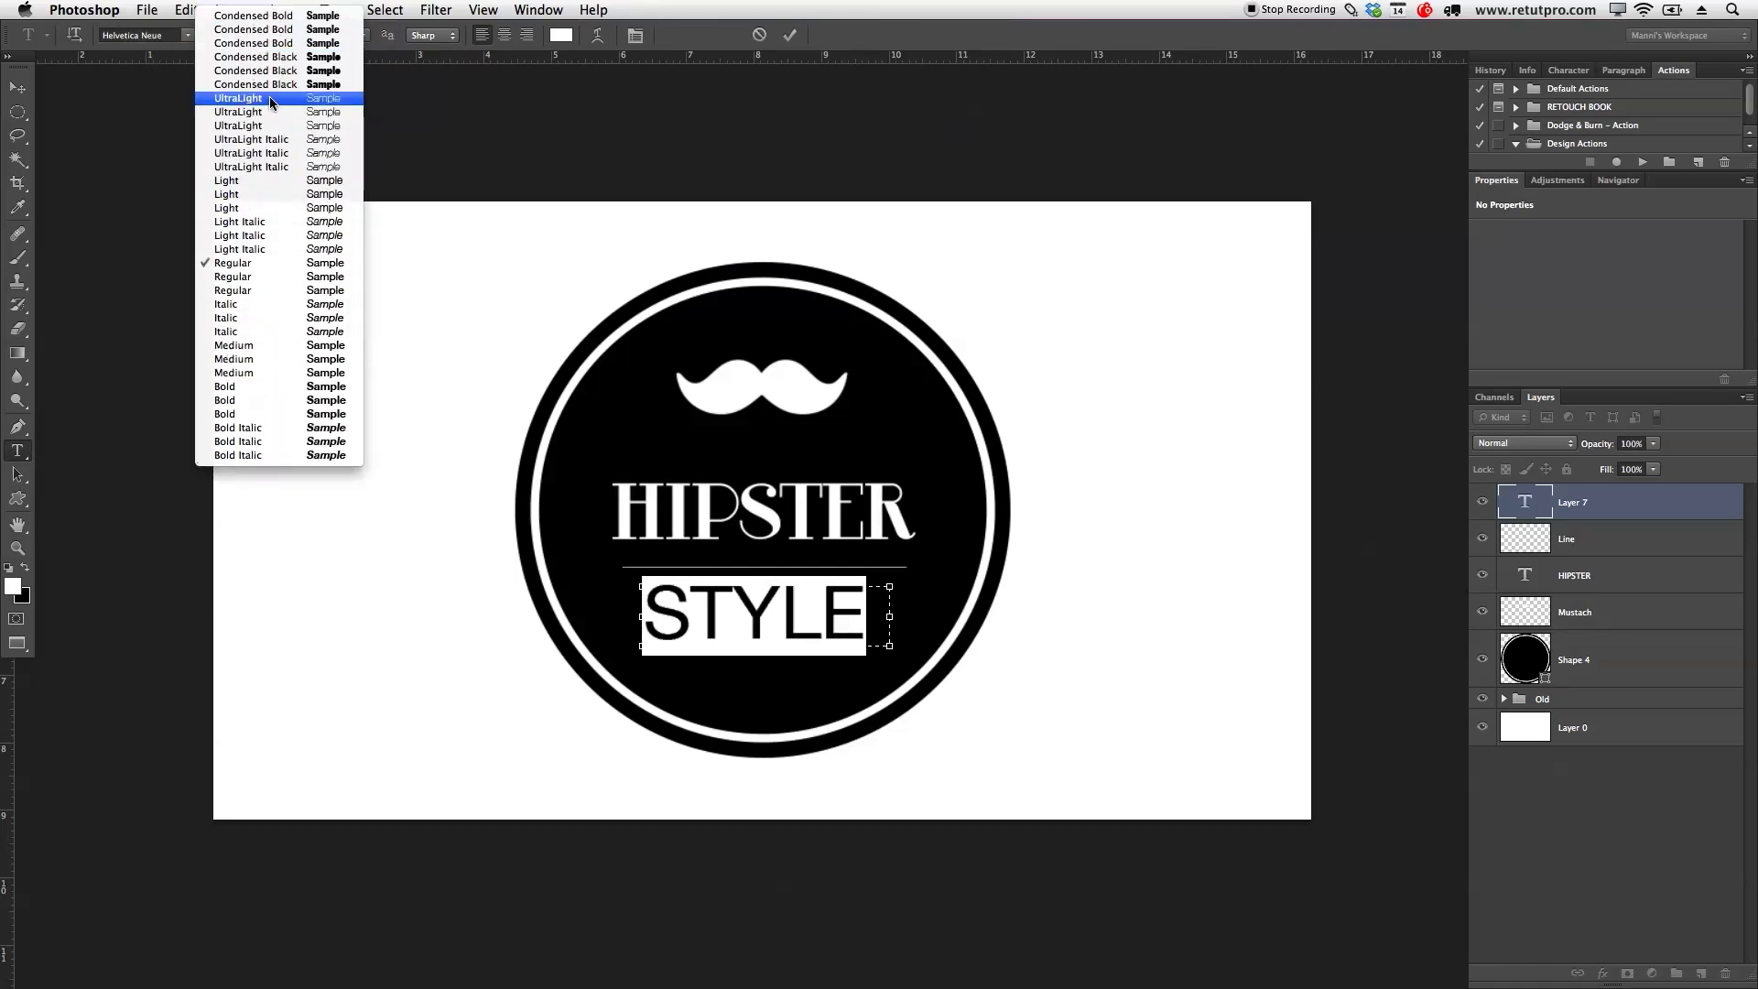
pyautogui.click(272, 100)
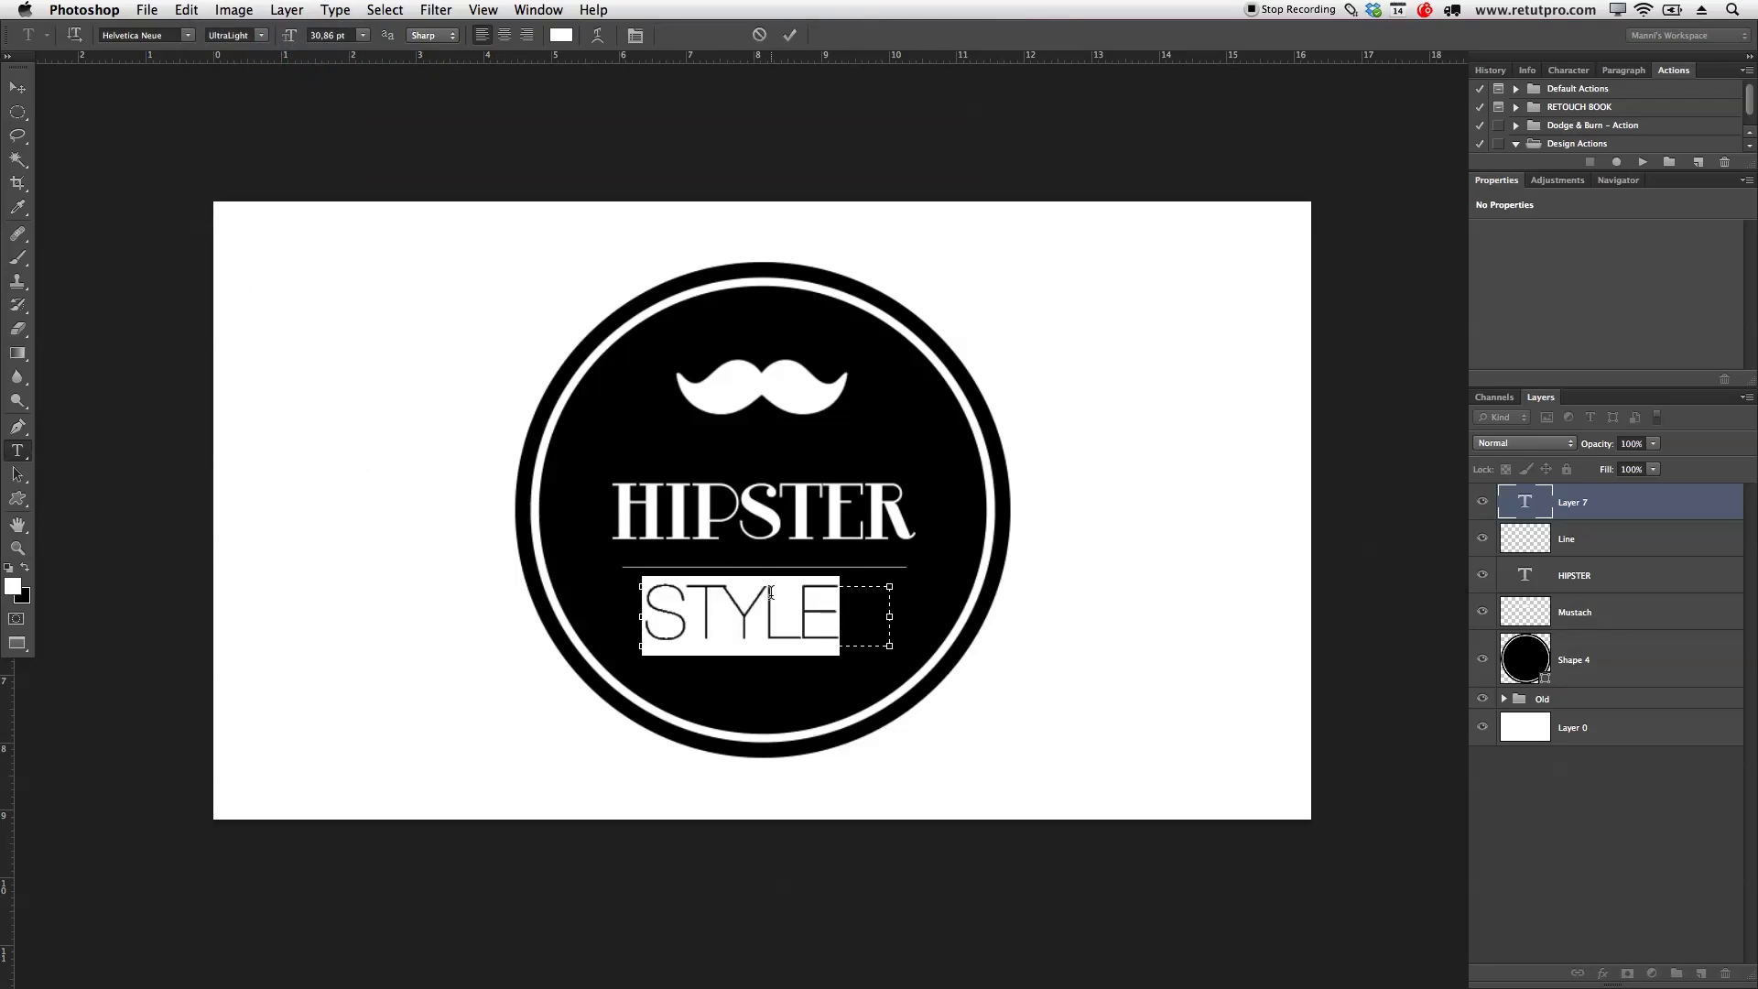
pyautogui.moveTo(289, 39); pyautogui.dragTo(278, 42)
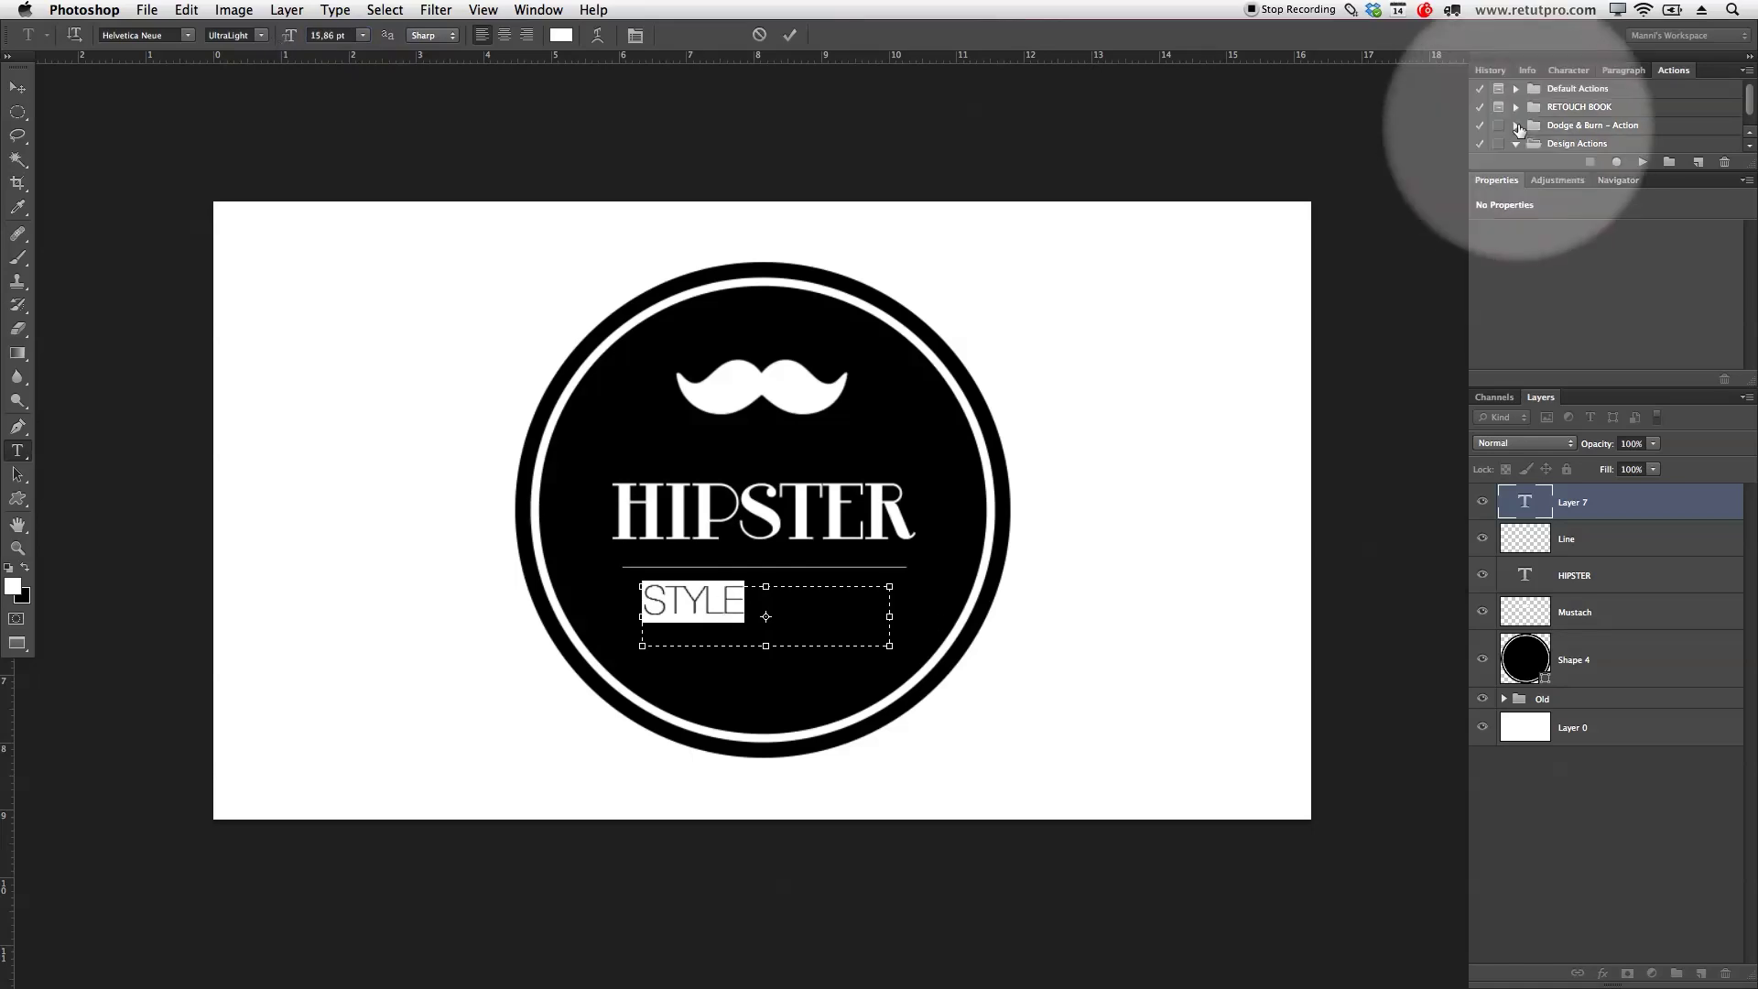
# - Widen STYLE tracking to 400, reduce it to 11.86 pt, and commit the text
pyautogui.click(1567, 71)
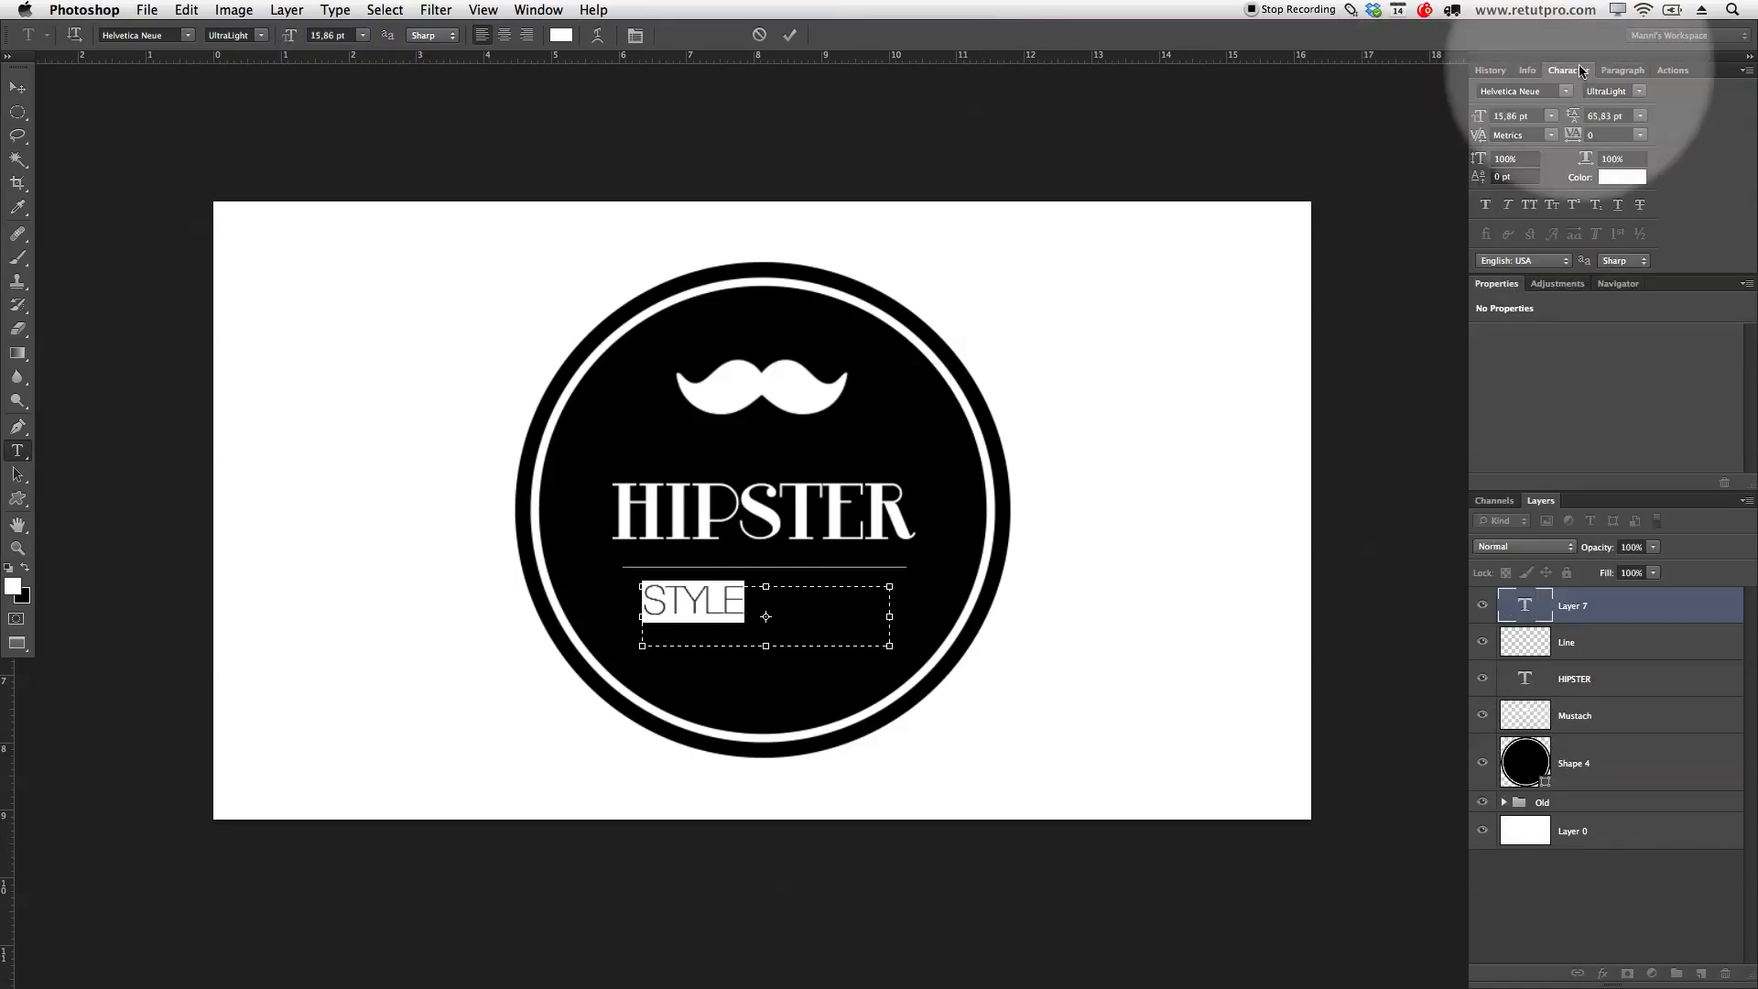
pyautogui.click(538, 10)
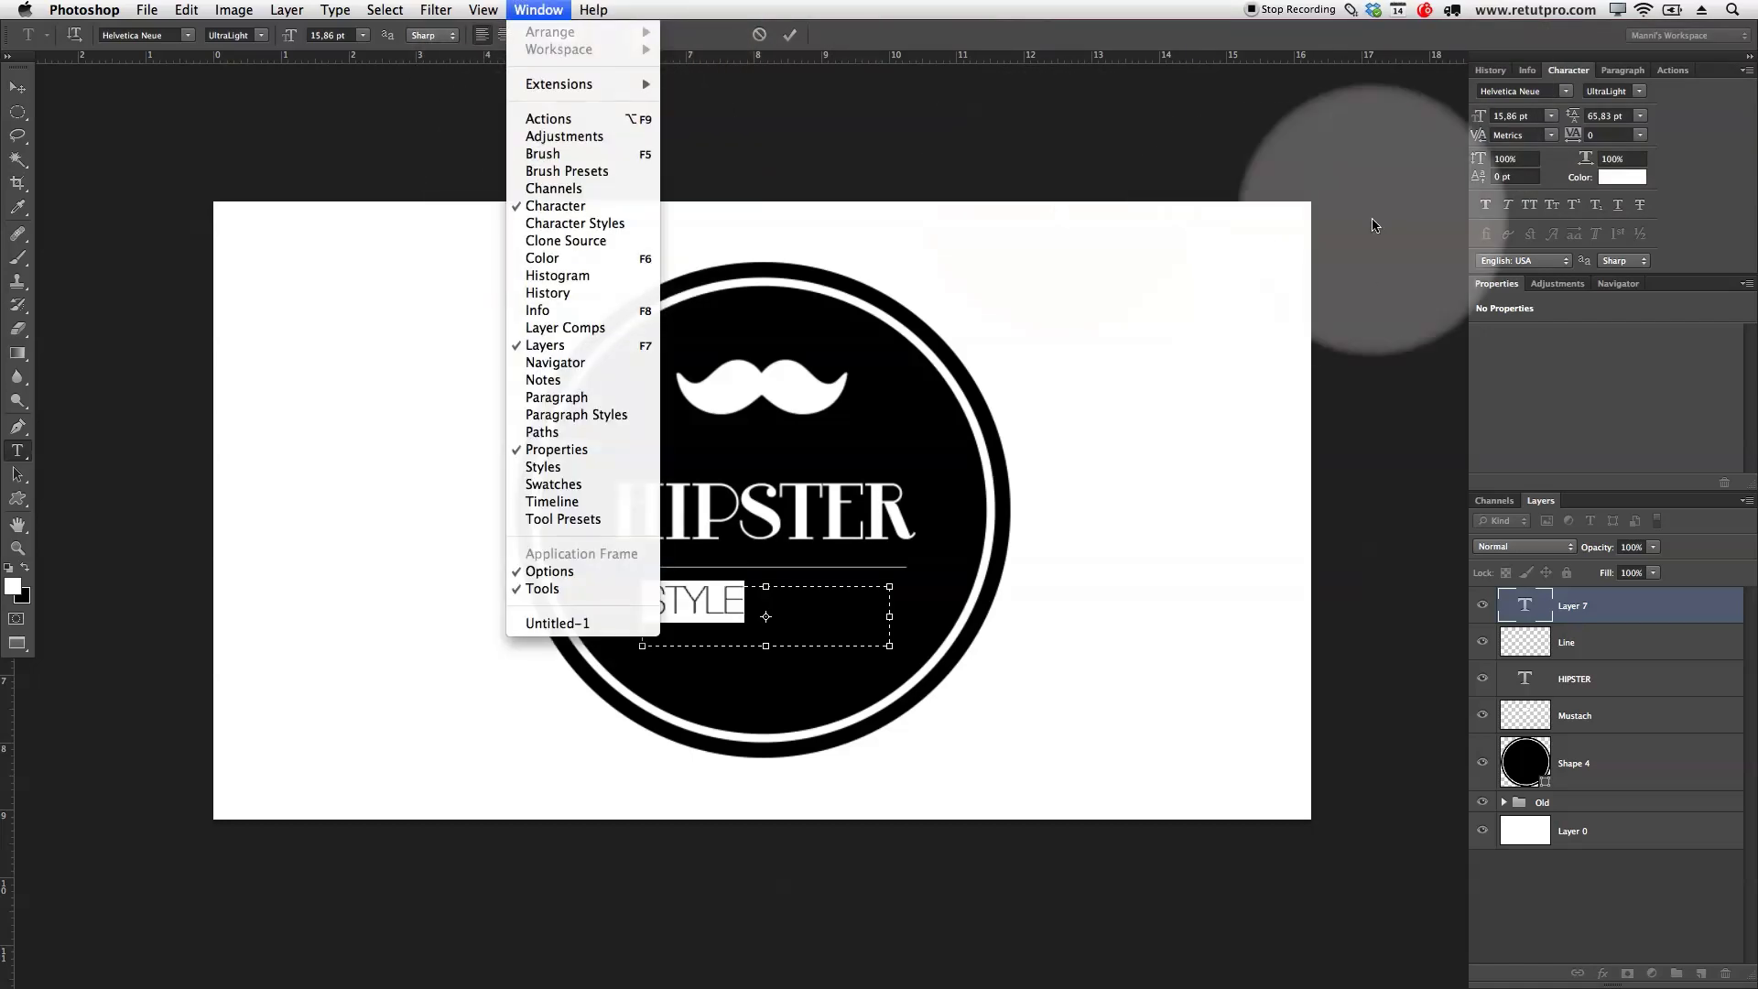
pyautogui.click(1393, 177)
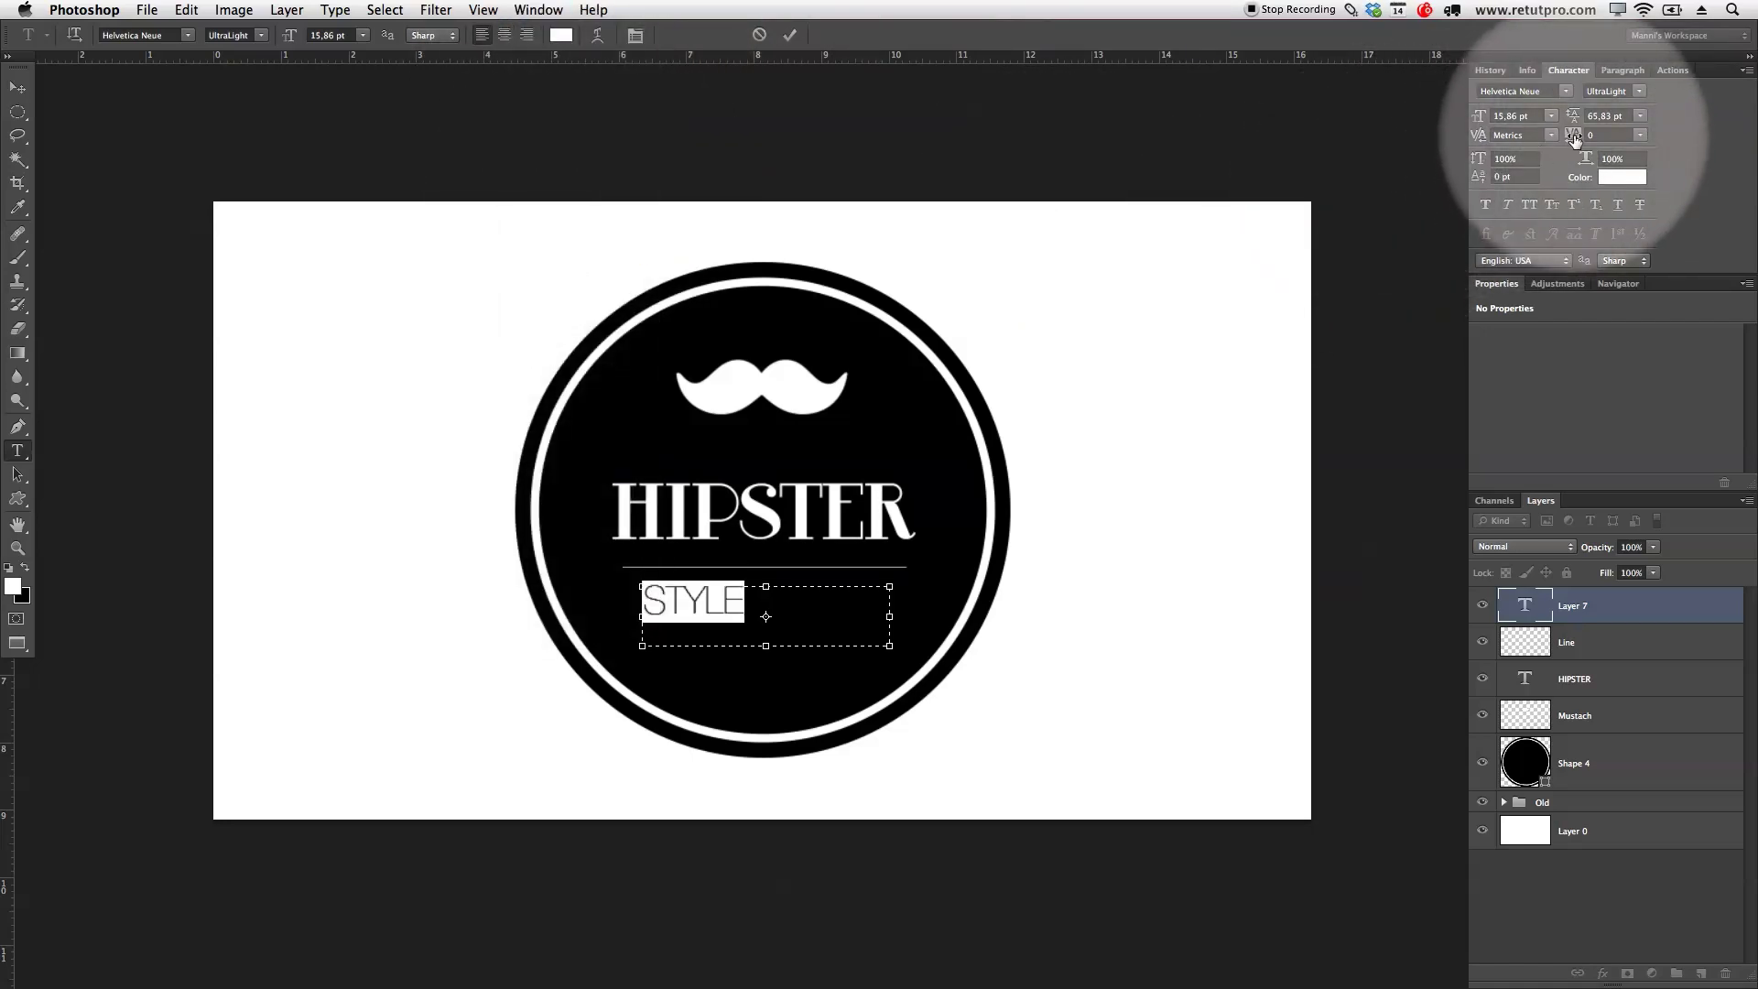
pyautogui.moveTo(1575, 137); pyautogui.dragTo(1581, 137)
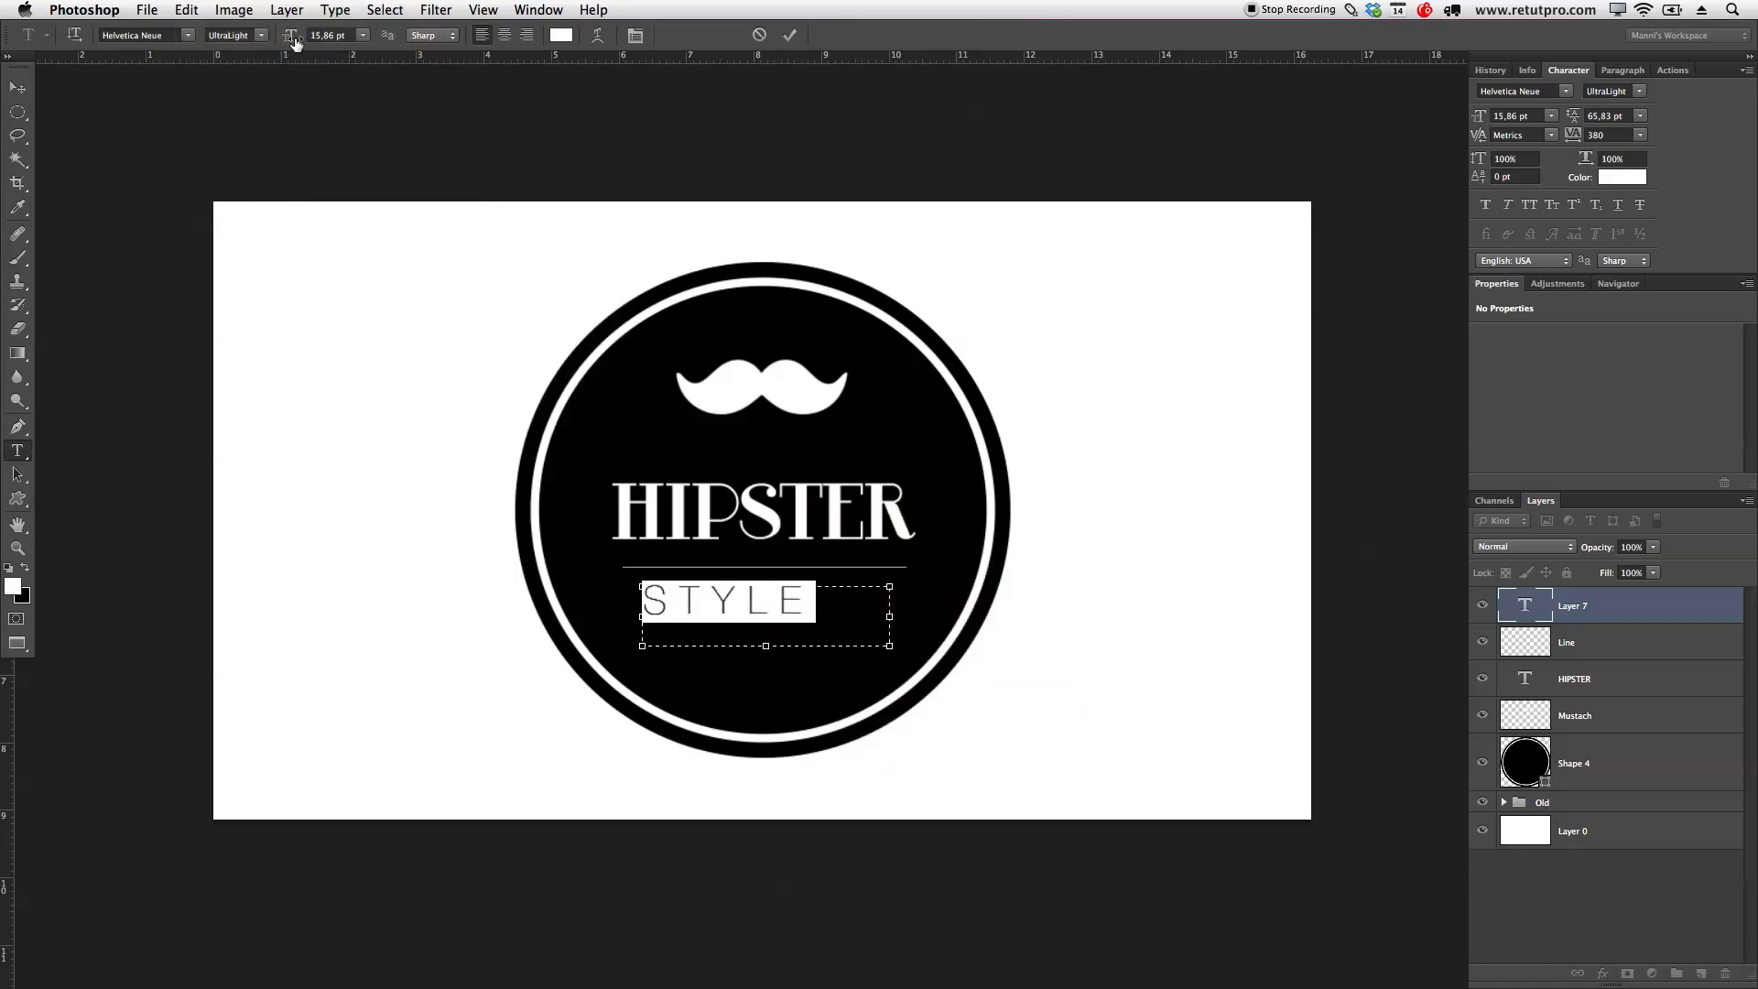
pyautogui.moveTo(293, 41); pyautogui.dragTo(289, 41)
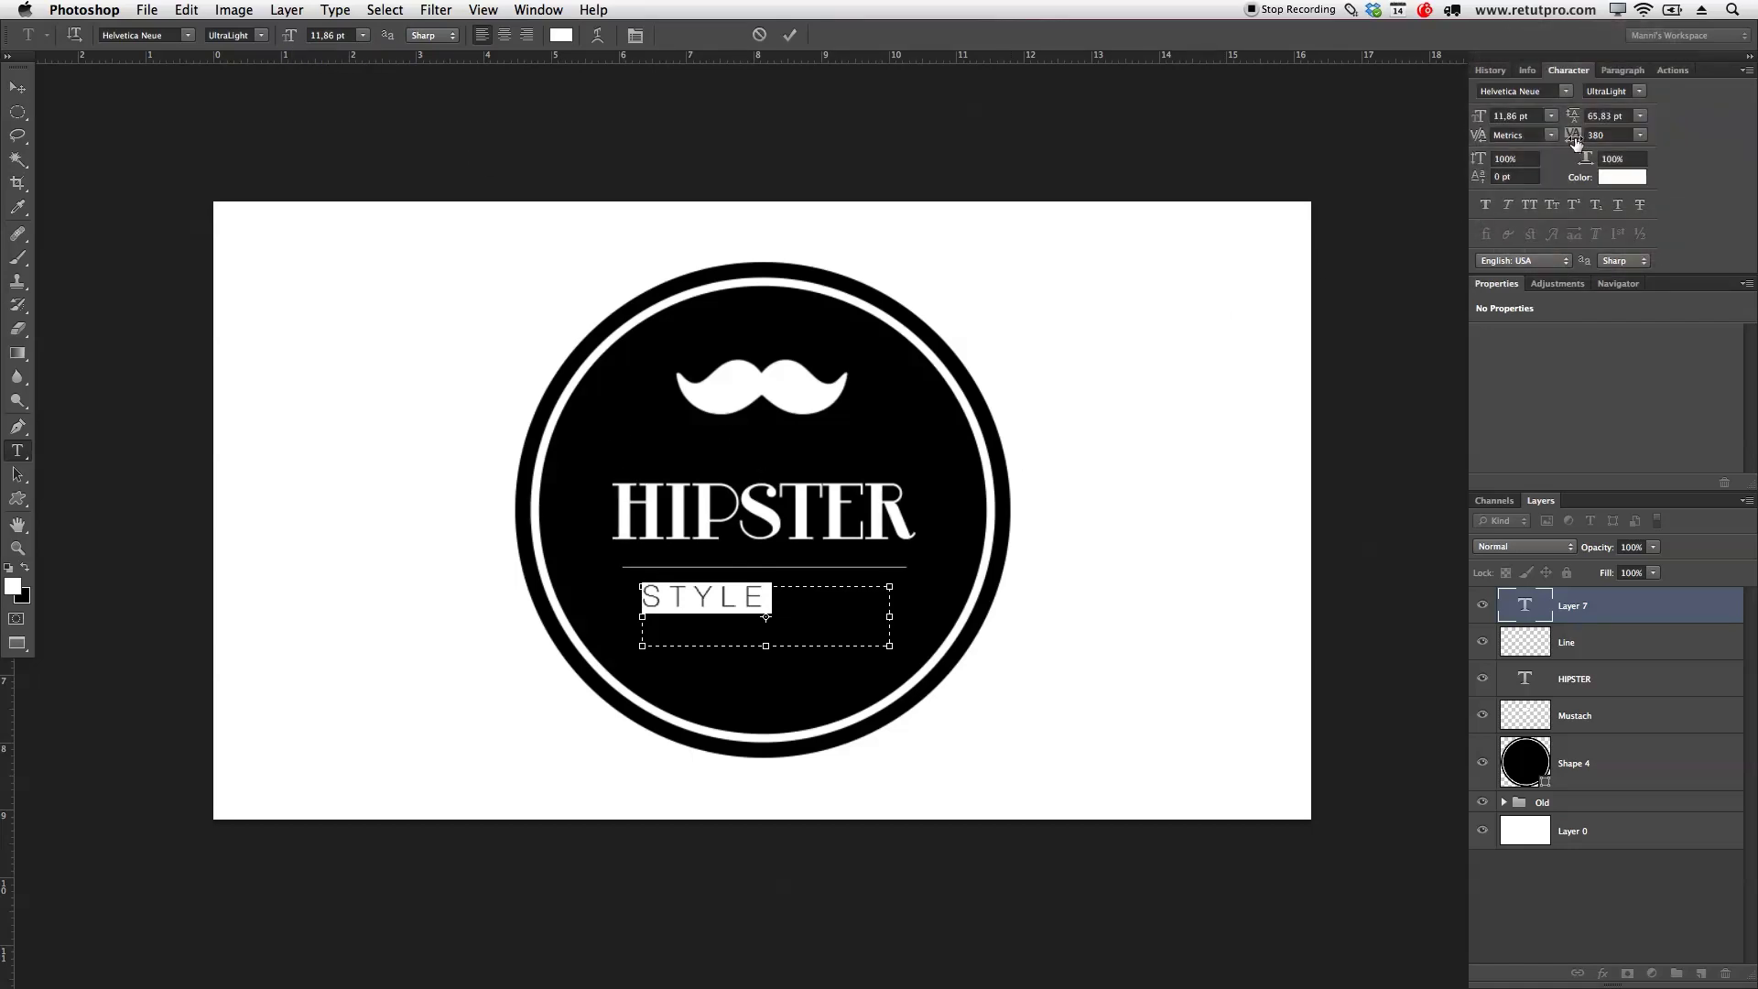
pyautogui.moveTo(1573, 137); pyautogui.dragTo(1577, 139)
pyautogui.click(790, 34)
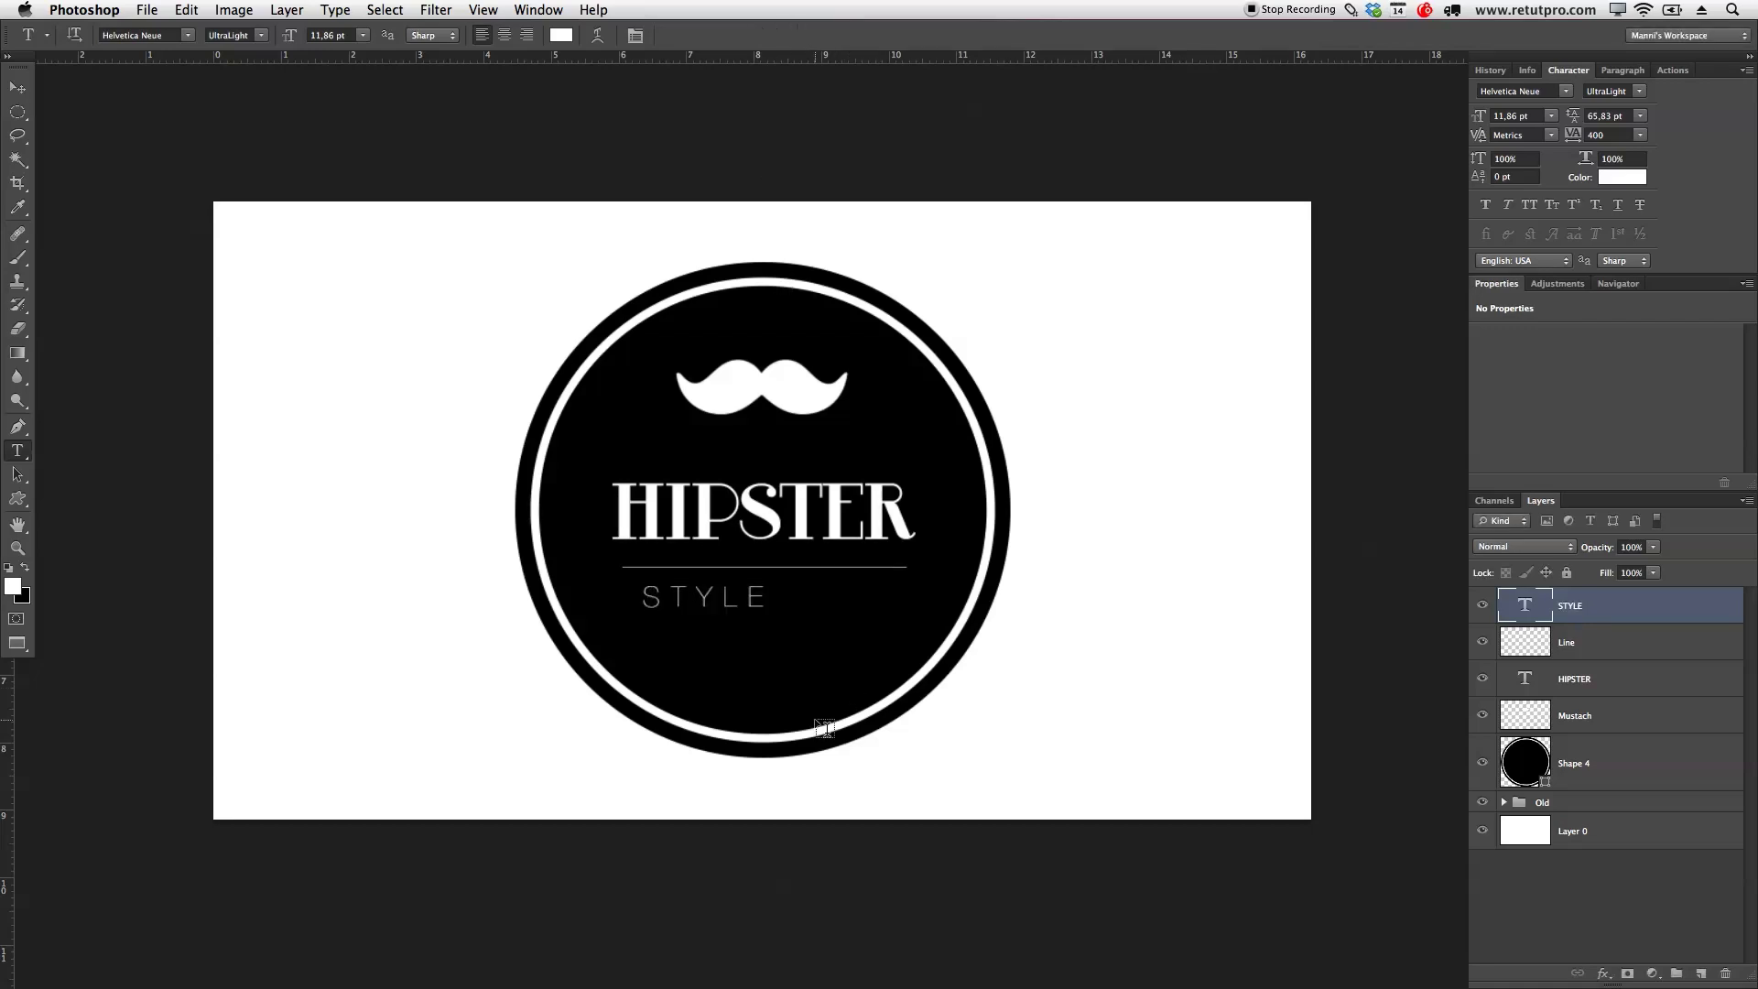
pyautogui.press('v')
pyautogui.moveTo(751, 622); pyautogui.dragTo(793, 619)
pyautogui.press('Right')
pyautogui.press('Right')
pyautogui.press('Right')
pyautogui.press('Right')
pyautogui.press('Right')
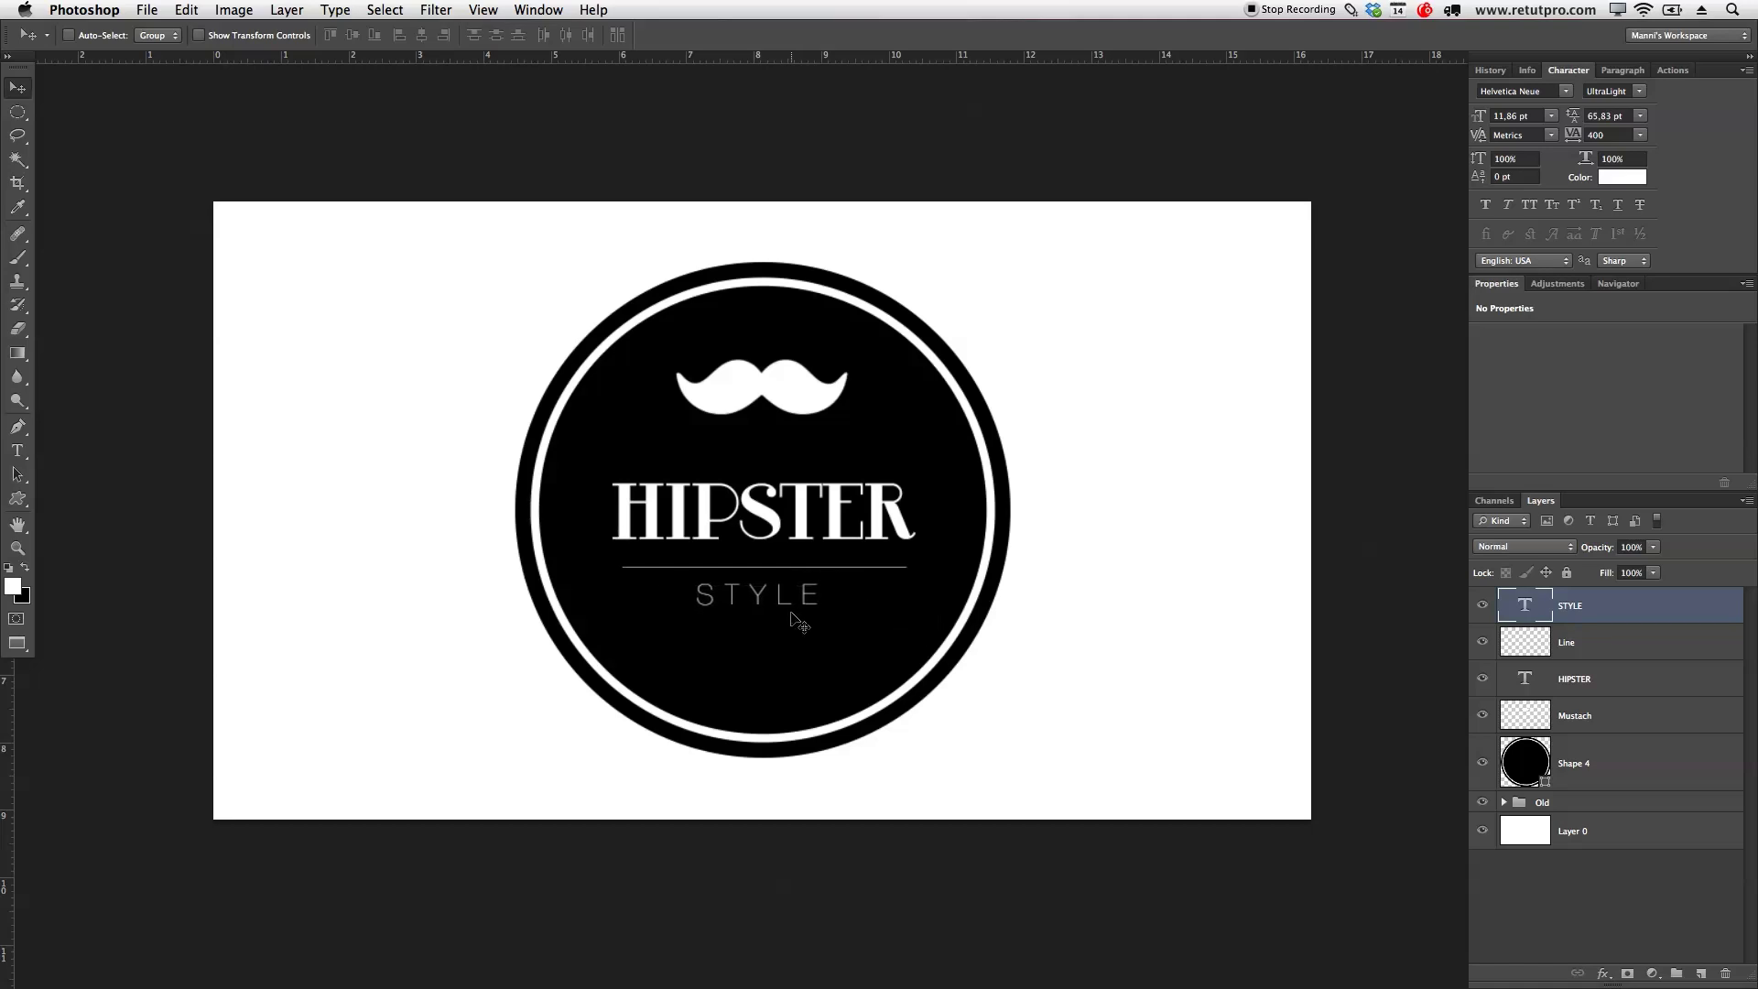
pyautogui.press('Down')
pyautogui.press('Down')
pyautogui.press('Down')
pyautogui.press('Down')
pyautogui.press('Down')
pyautogui.press('Down')
pyautogui.press('Down')
pyautogui.press('Down')
pyautogui.press('Down')
pyautogui.press('Down')
pyautogui.press('Down')
pyautogui.press('Down')
pyautogui.press('Right')
pyautogui.press('Right')
pyautogui.press('Right')
pyautogui.press('Down')
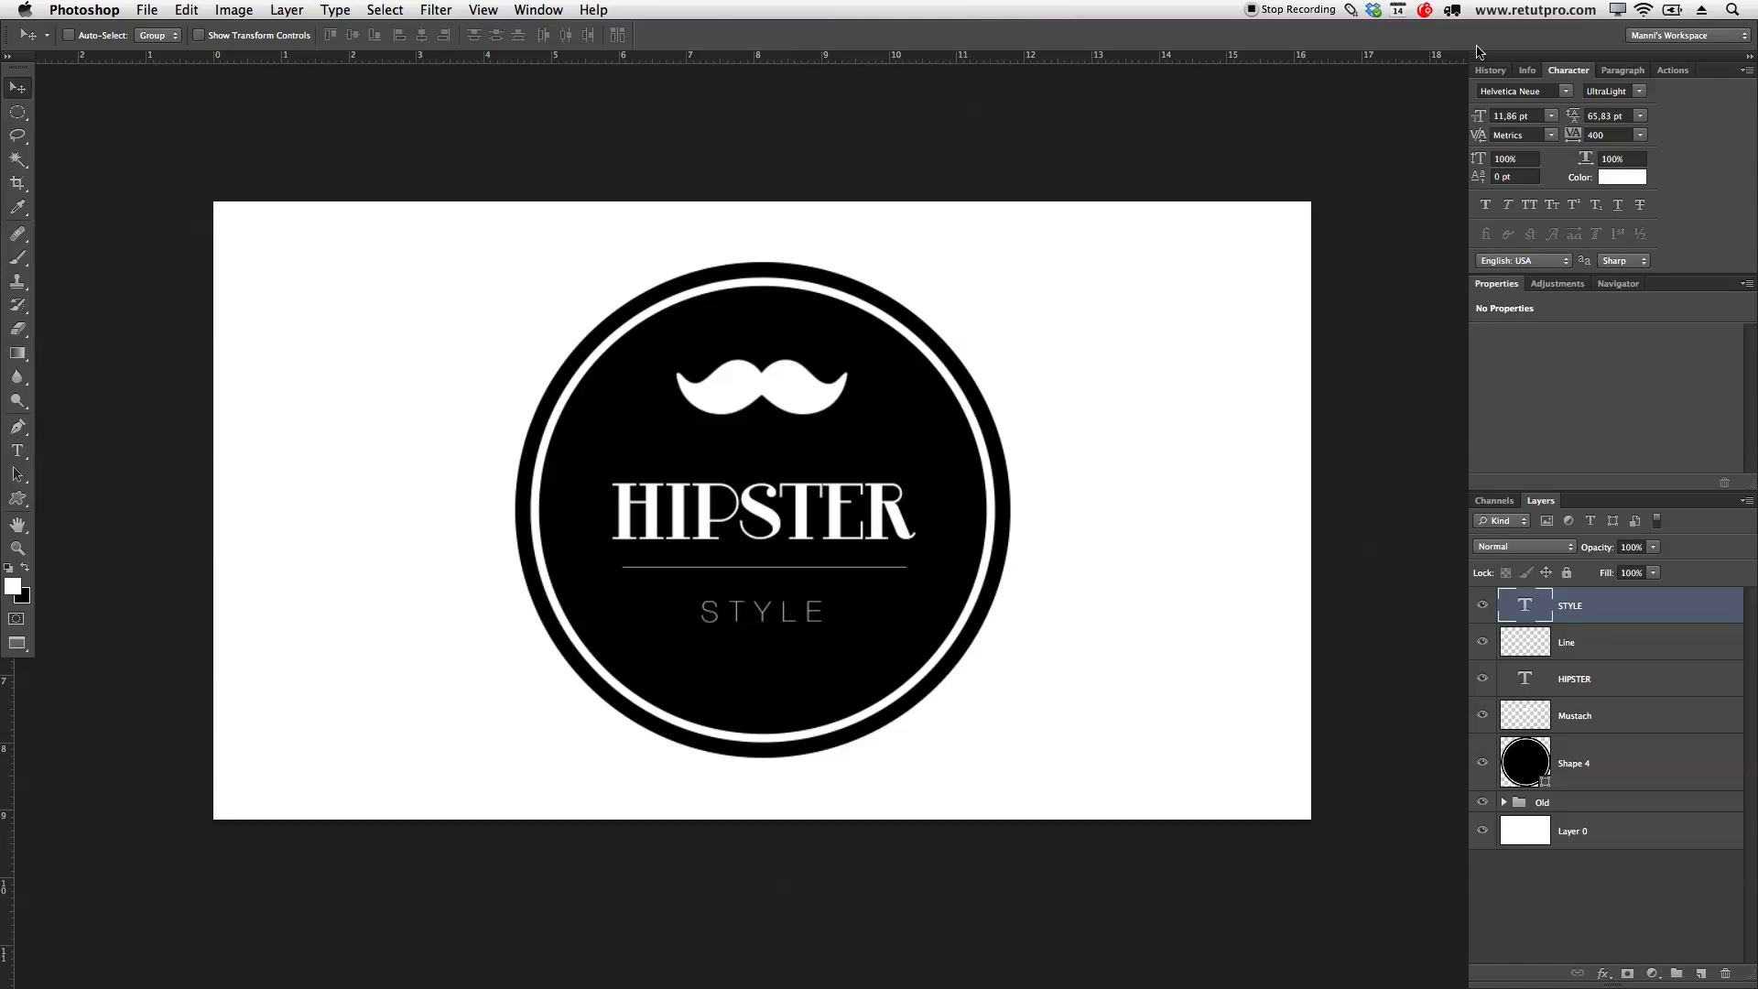
pyautogui.click(1681, 72)
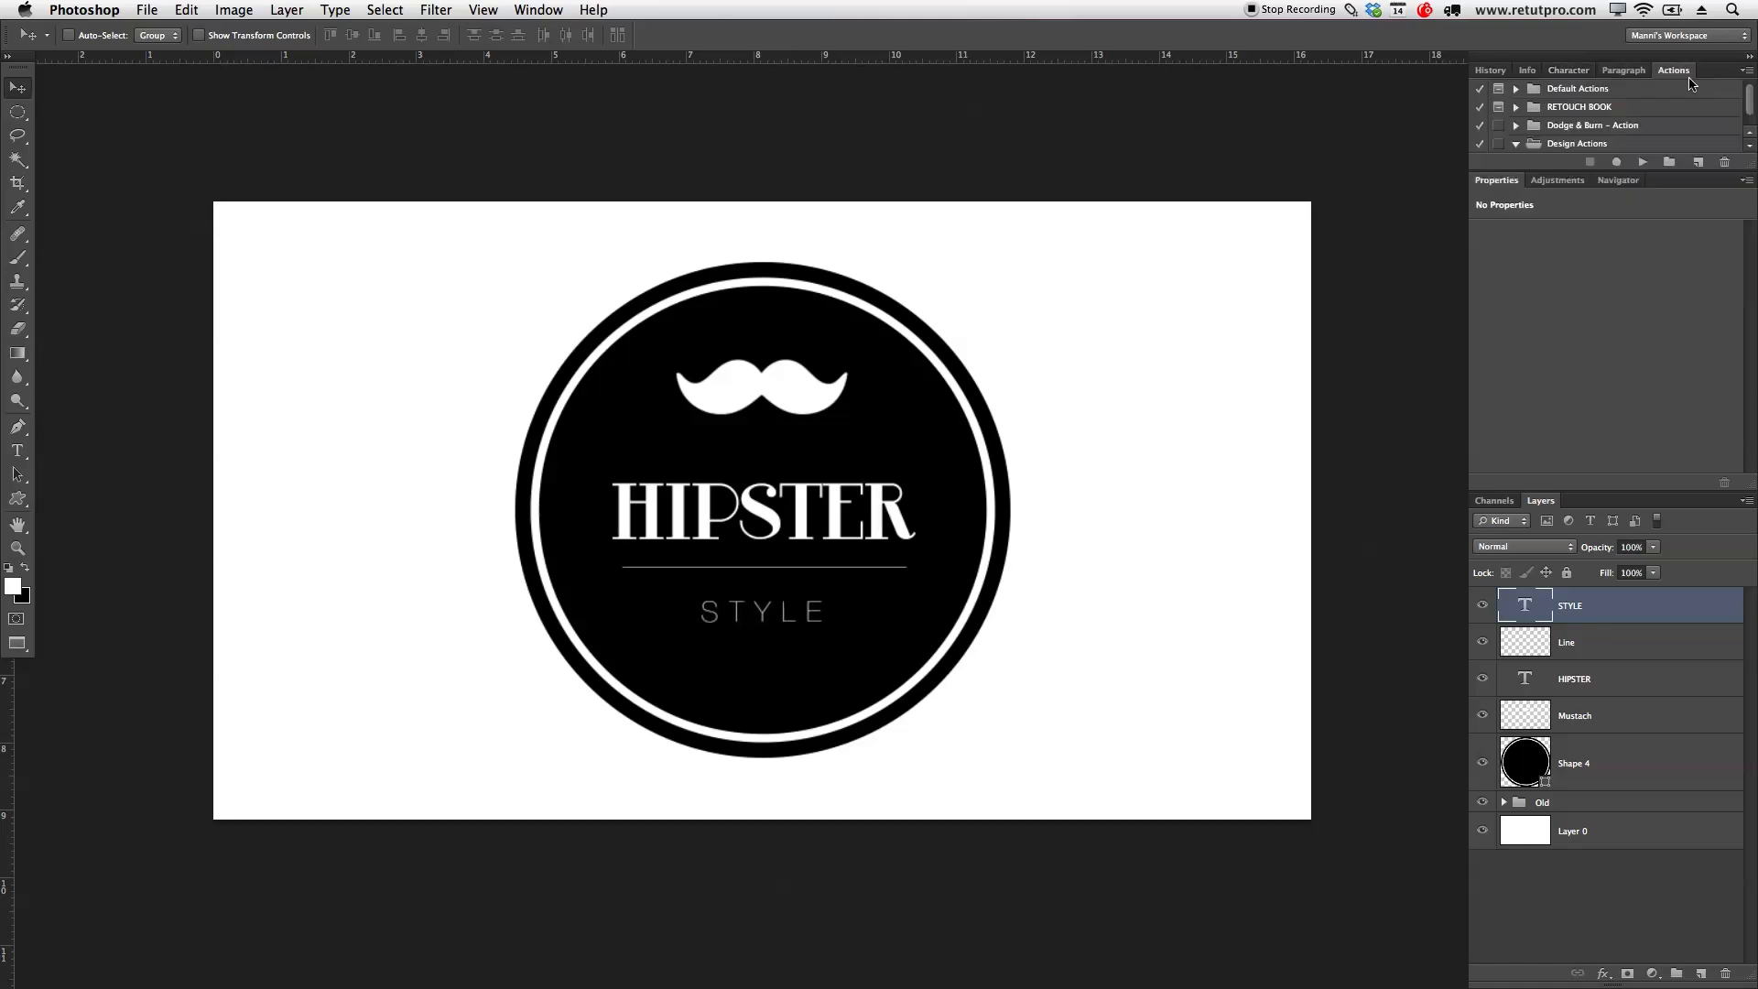
pyautogui.click(1575, 146)
pyautogui.click(1748, 147)
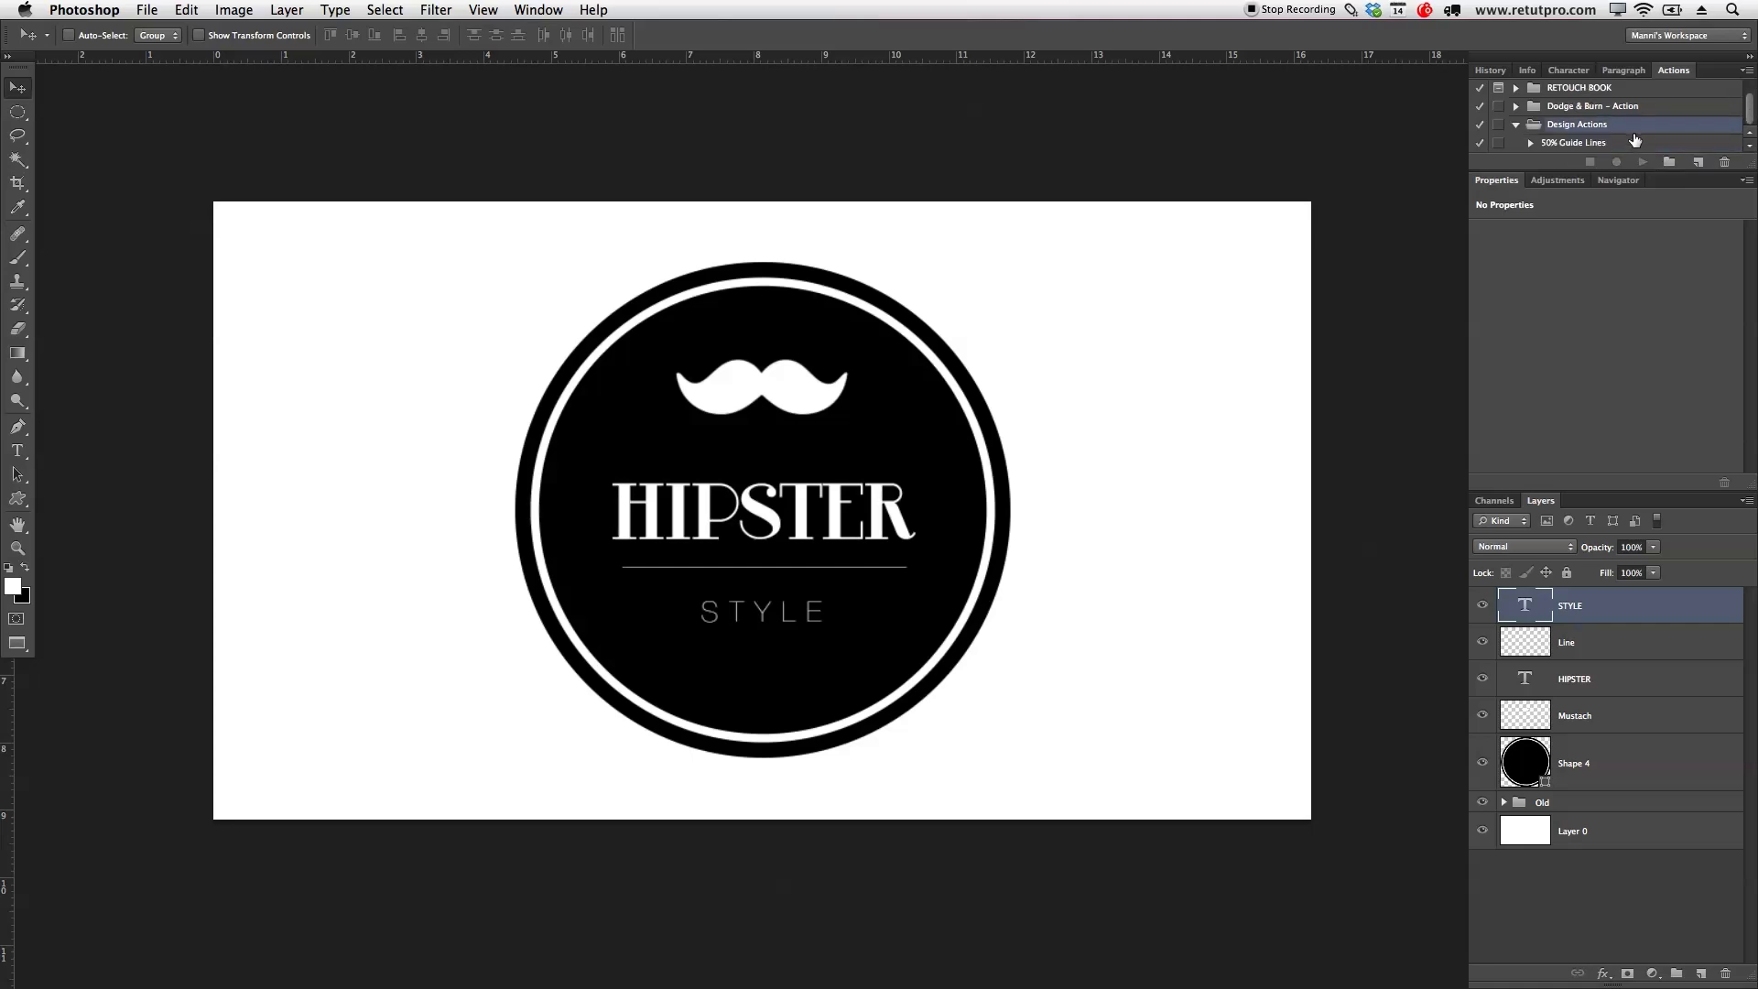
pyautogui.click(1576, 142)
pyautogui.click(1644, 163)
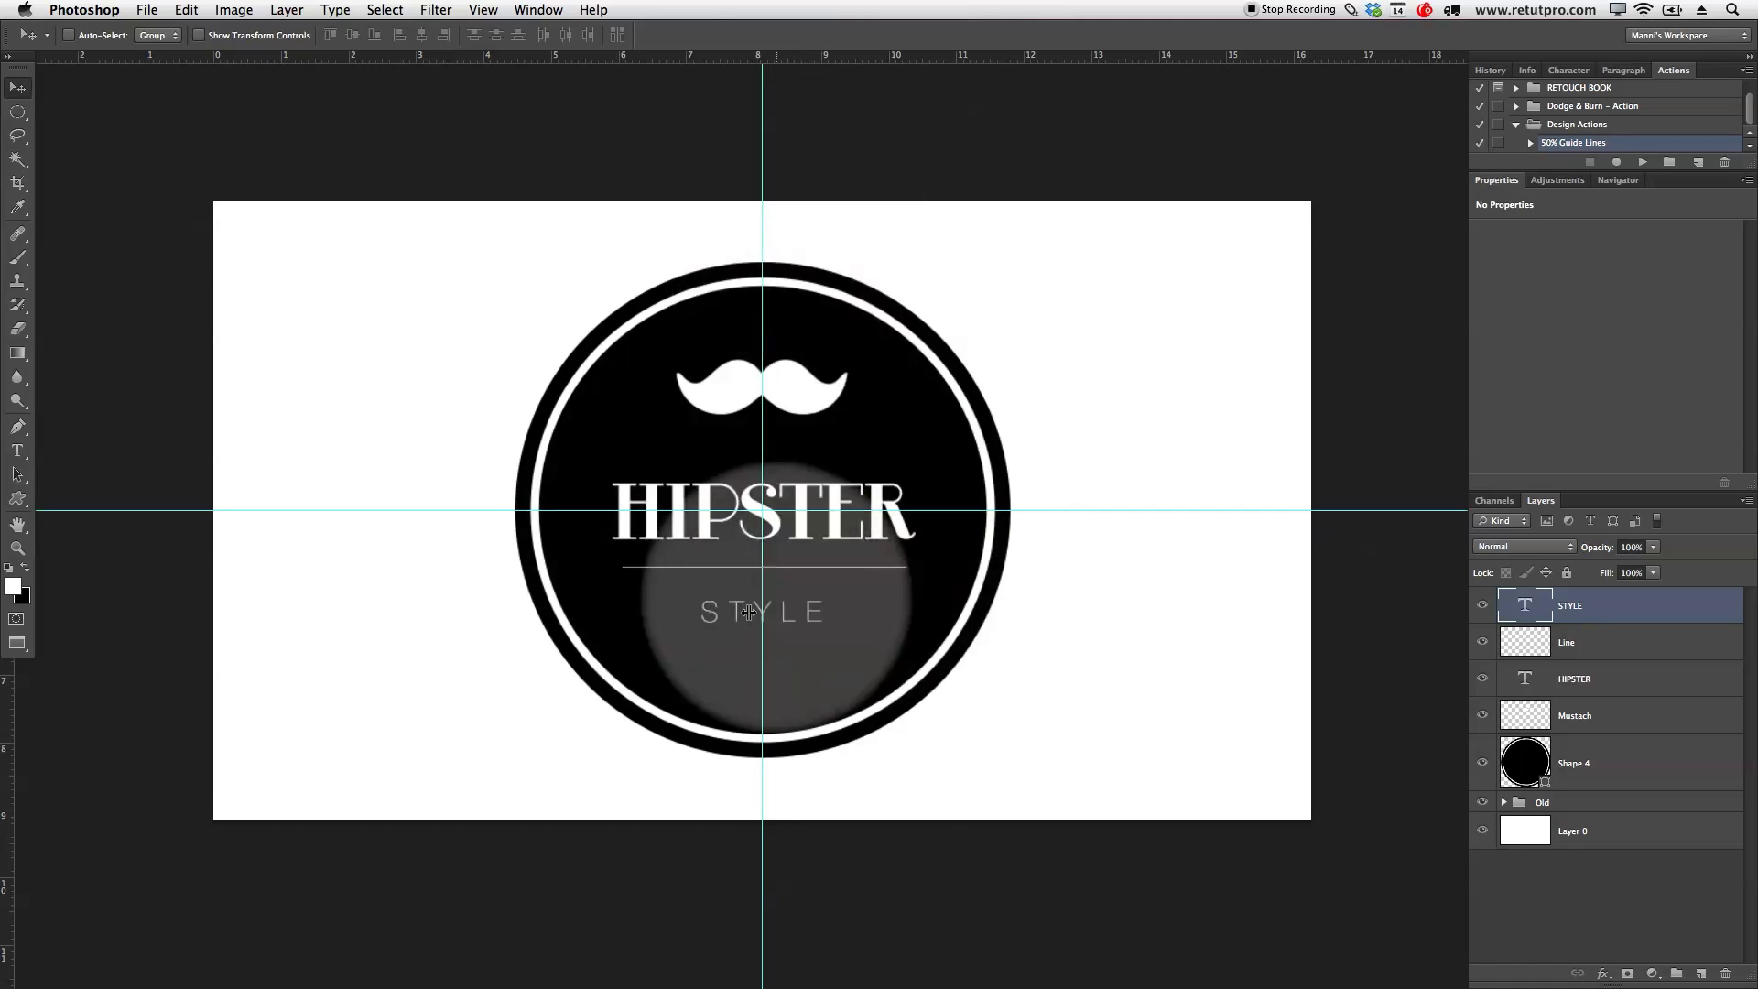
pyautogui.click(484, 9)
pyautogui.click(529, 452)
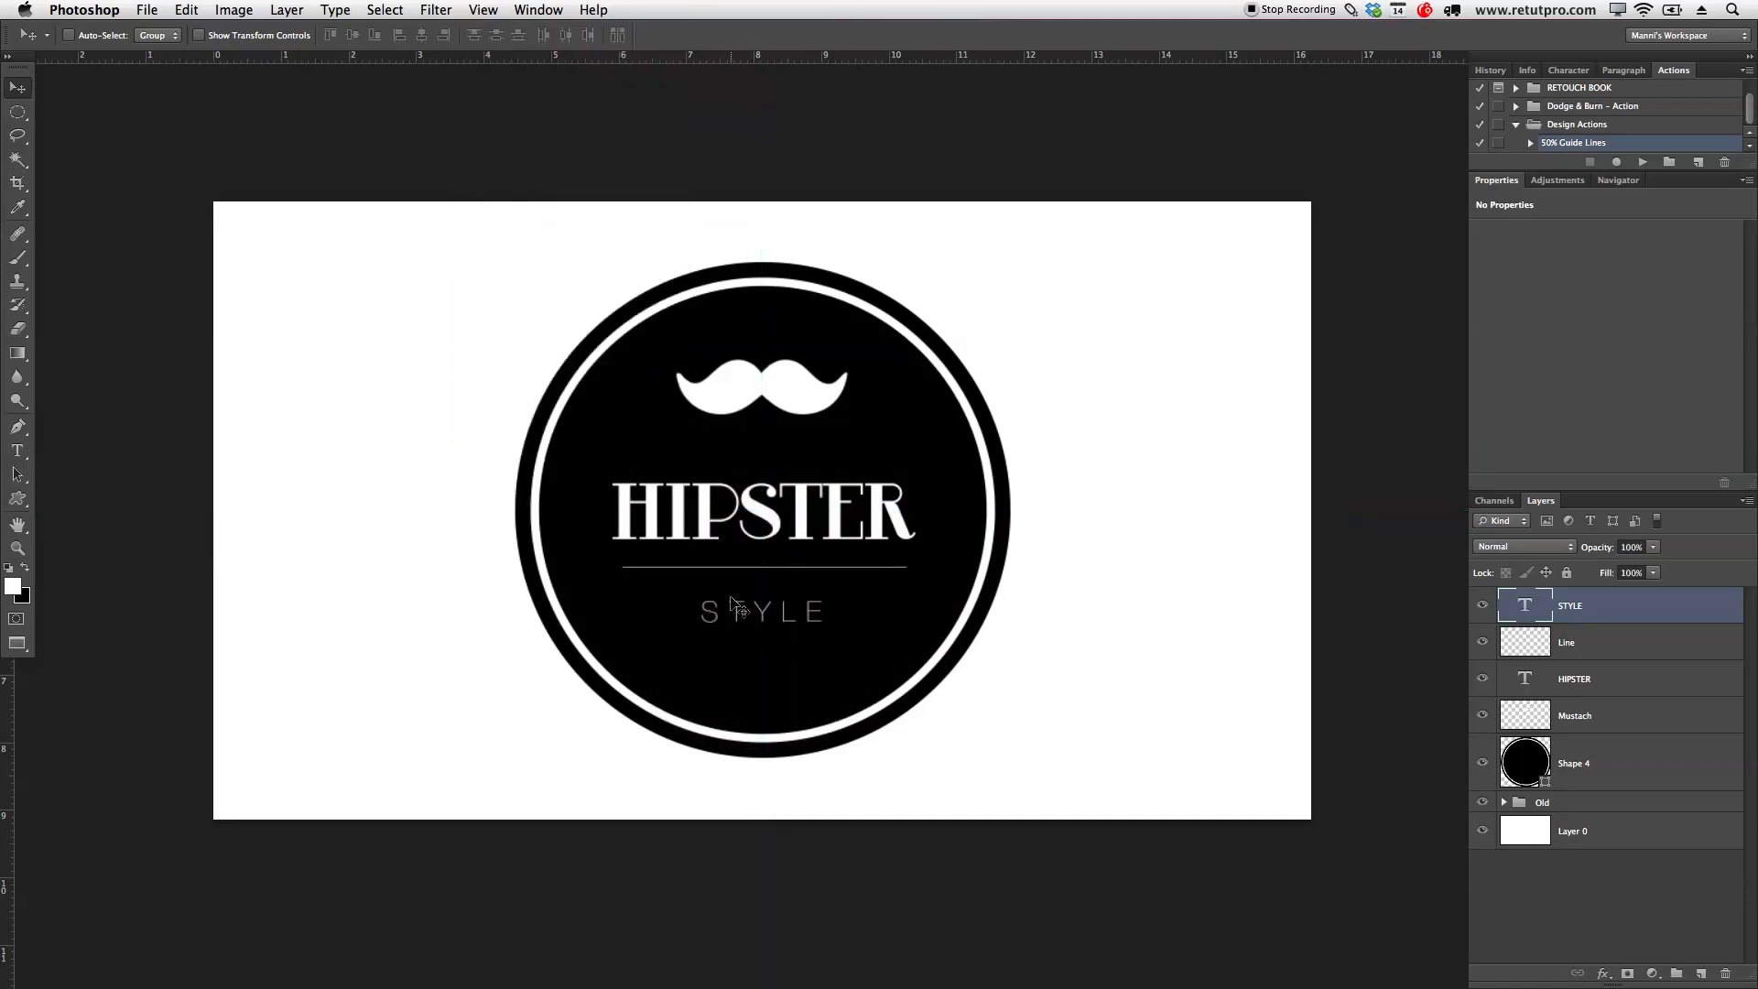
pyautogui.press('z')
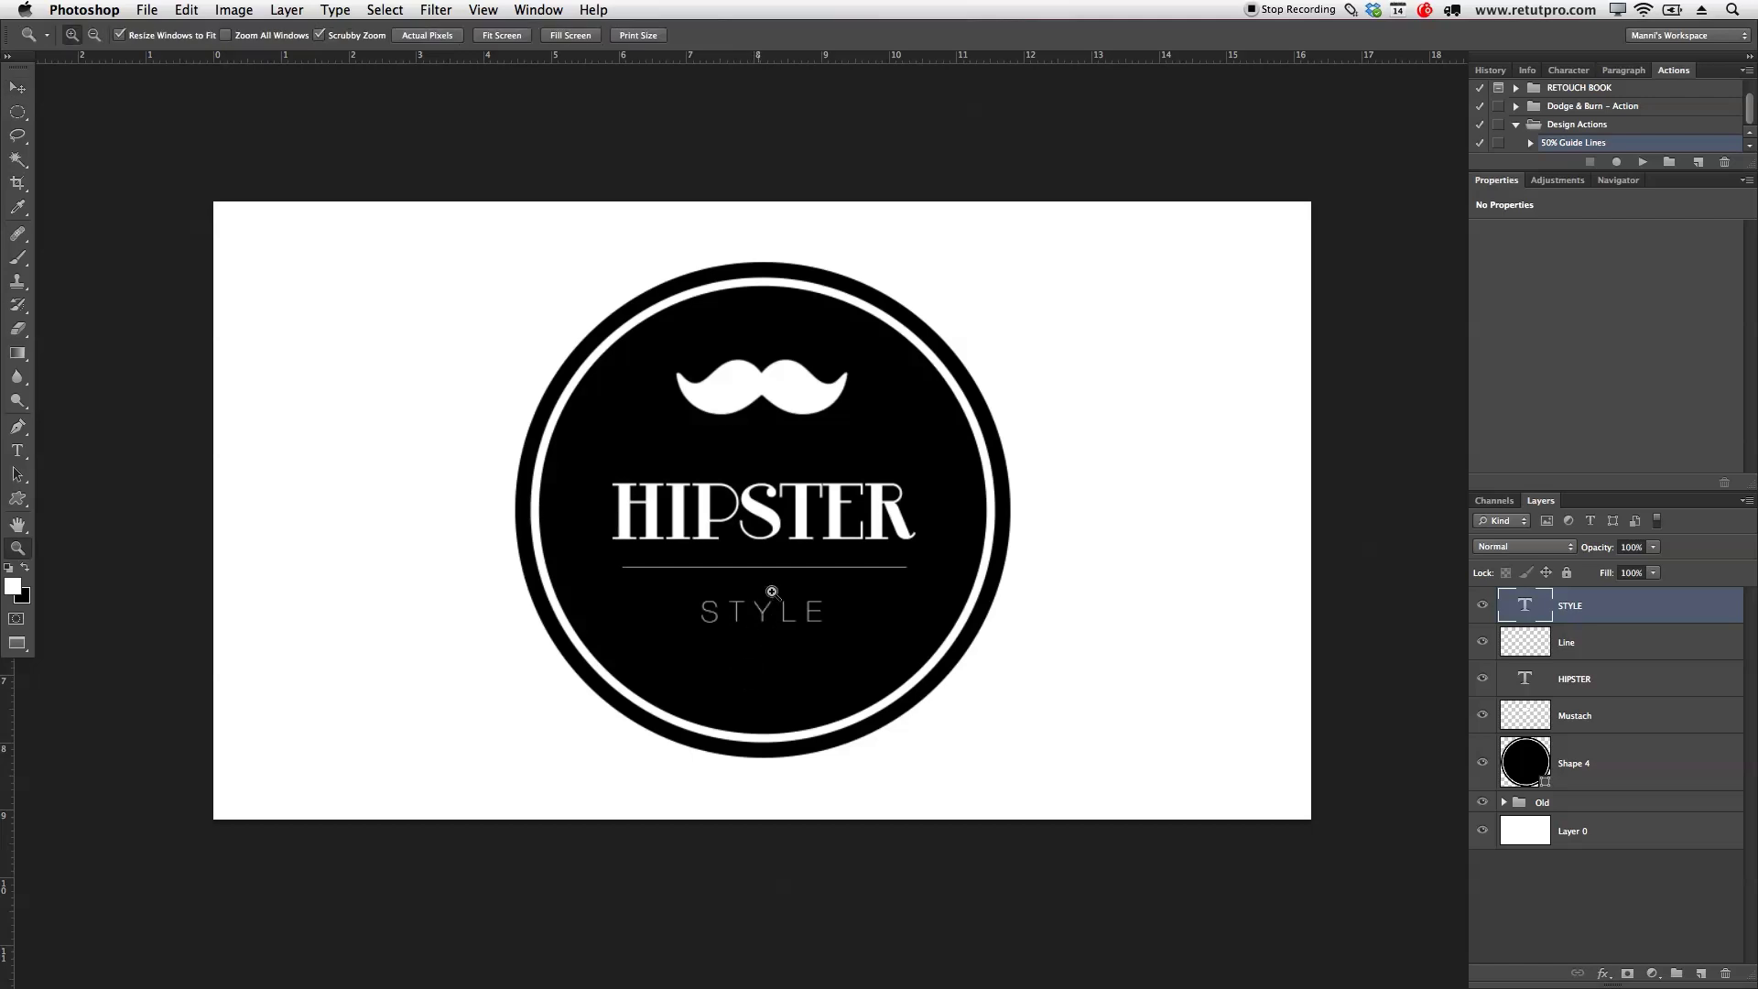
# - Zoom in on the area left of HIPSTER and add a new empty layer
pyautogui.keyDown('alt'); pyautogui.click(818, 540); pyautogui.keyUp('alt')
pyautogui.click(790, 529)
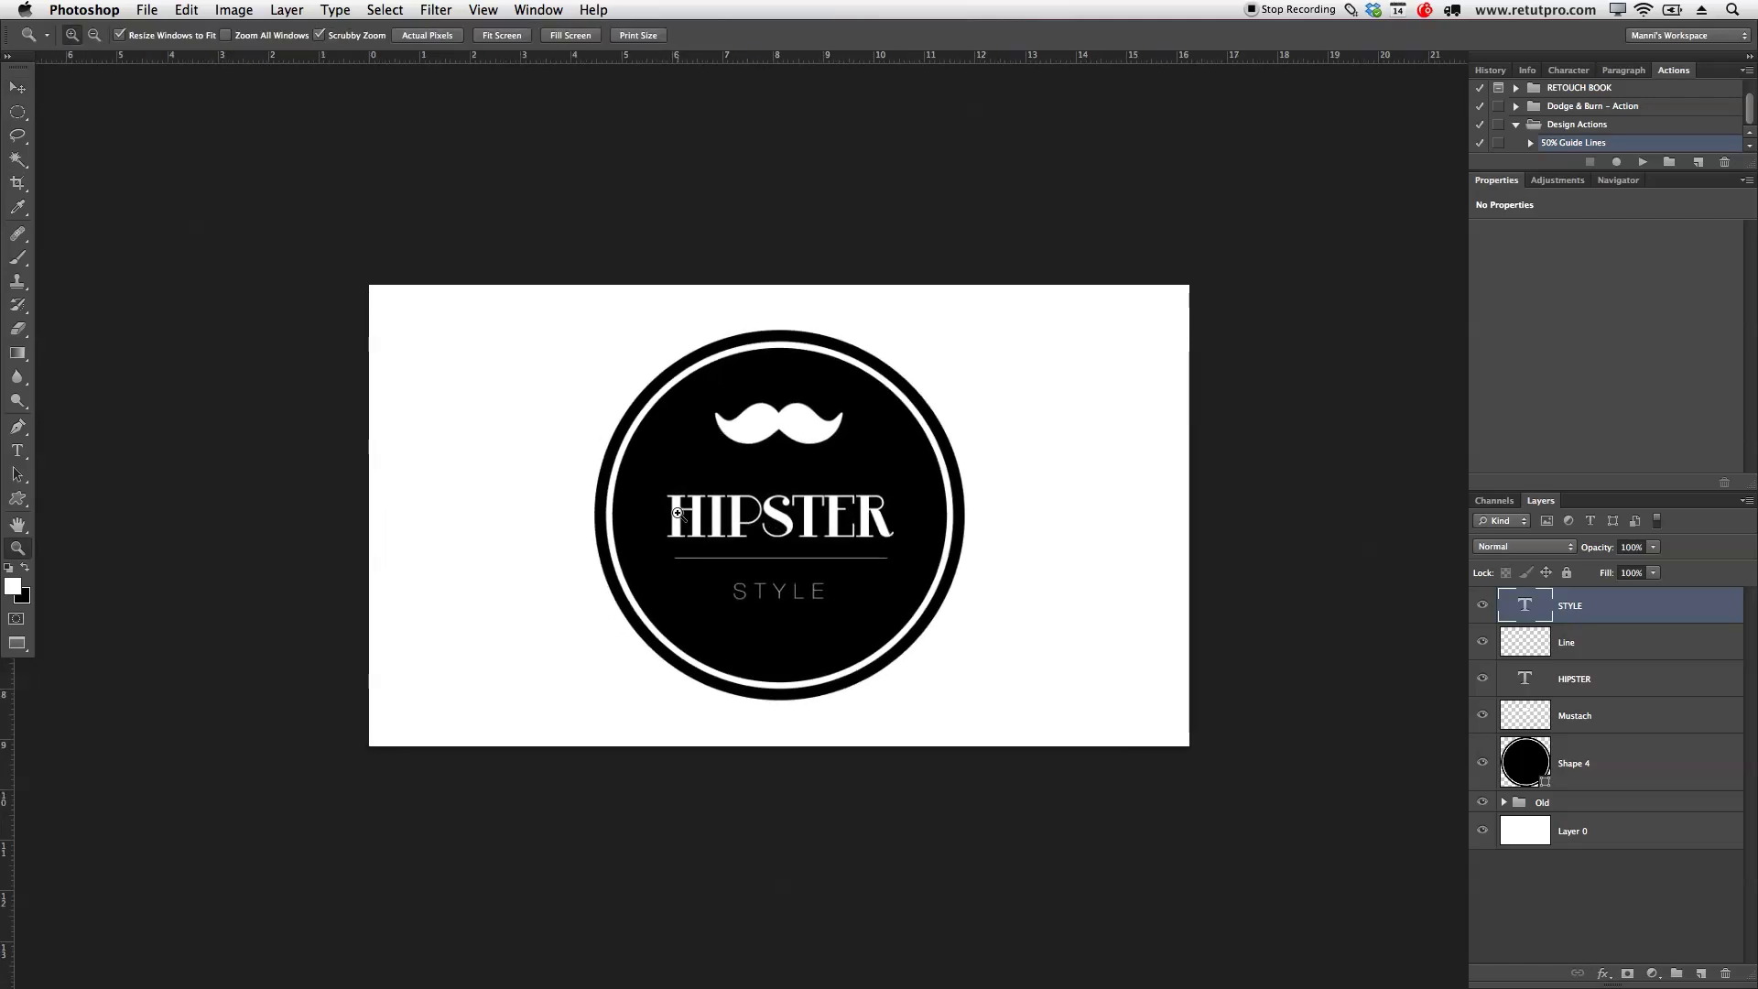
pyautogui.moveTo(646, 514); pyautogui.dragTo(723, 499)
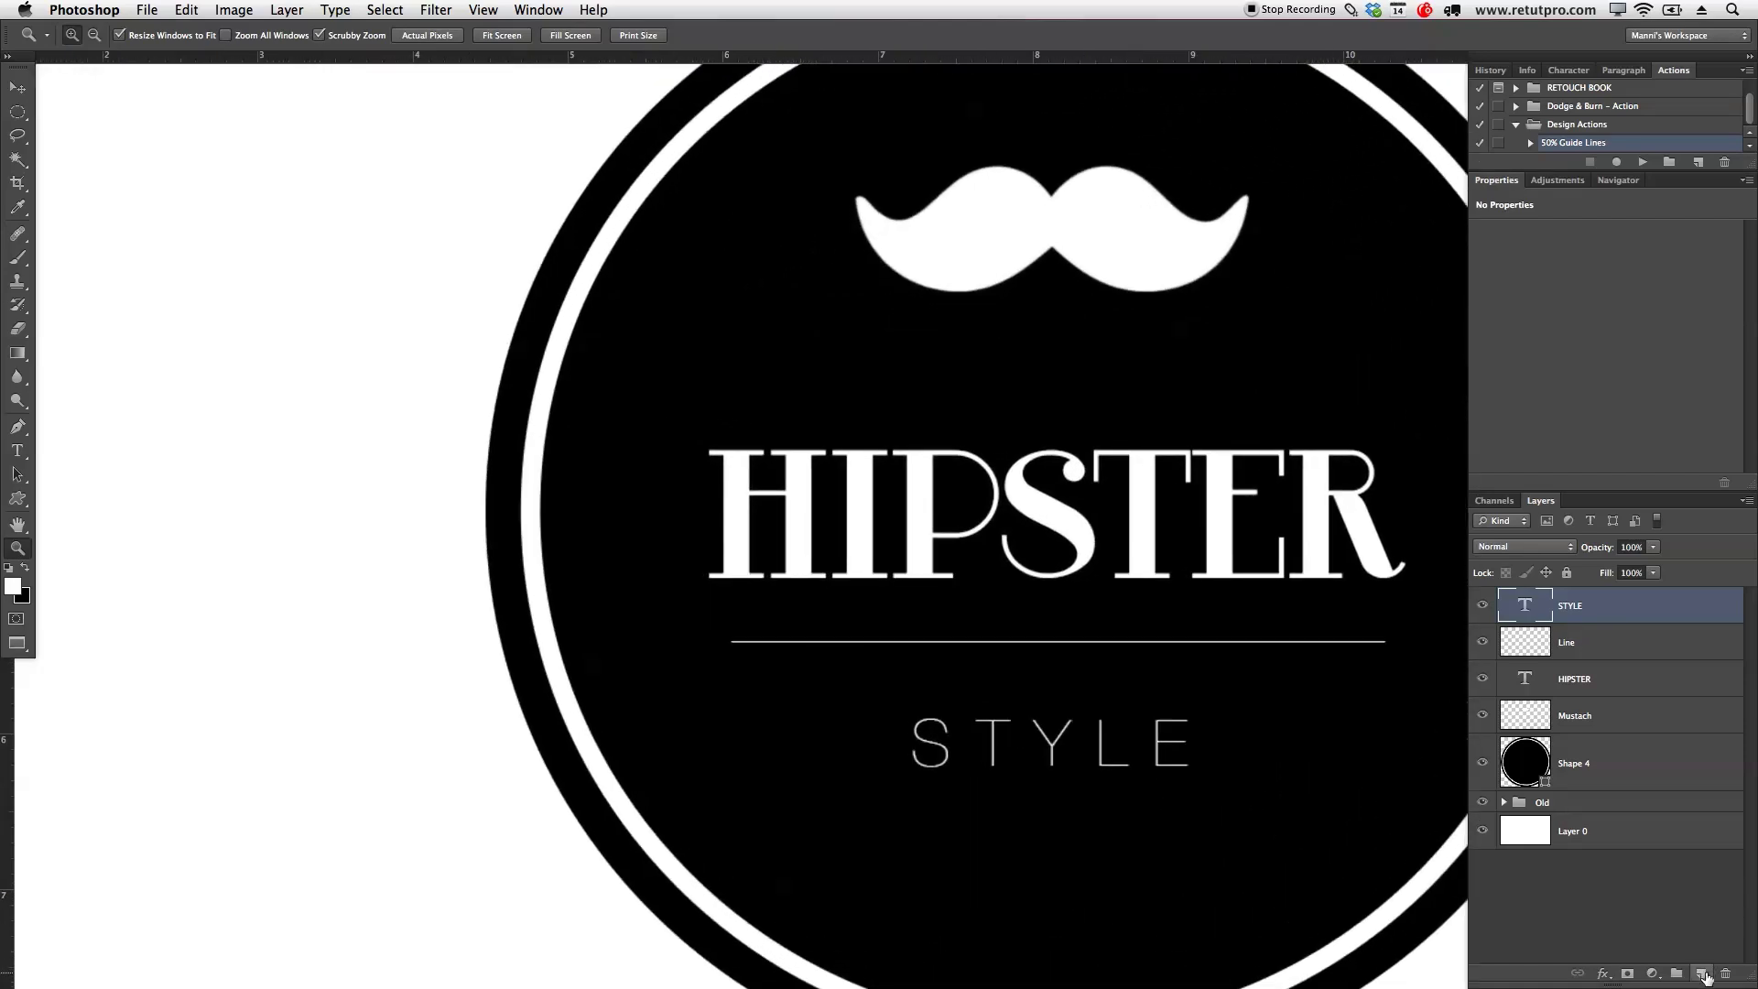
pyautogui.click(1700, 973)
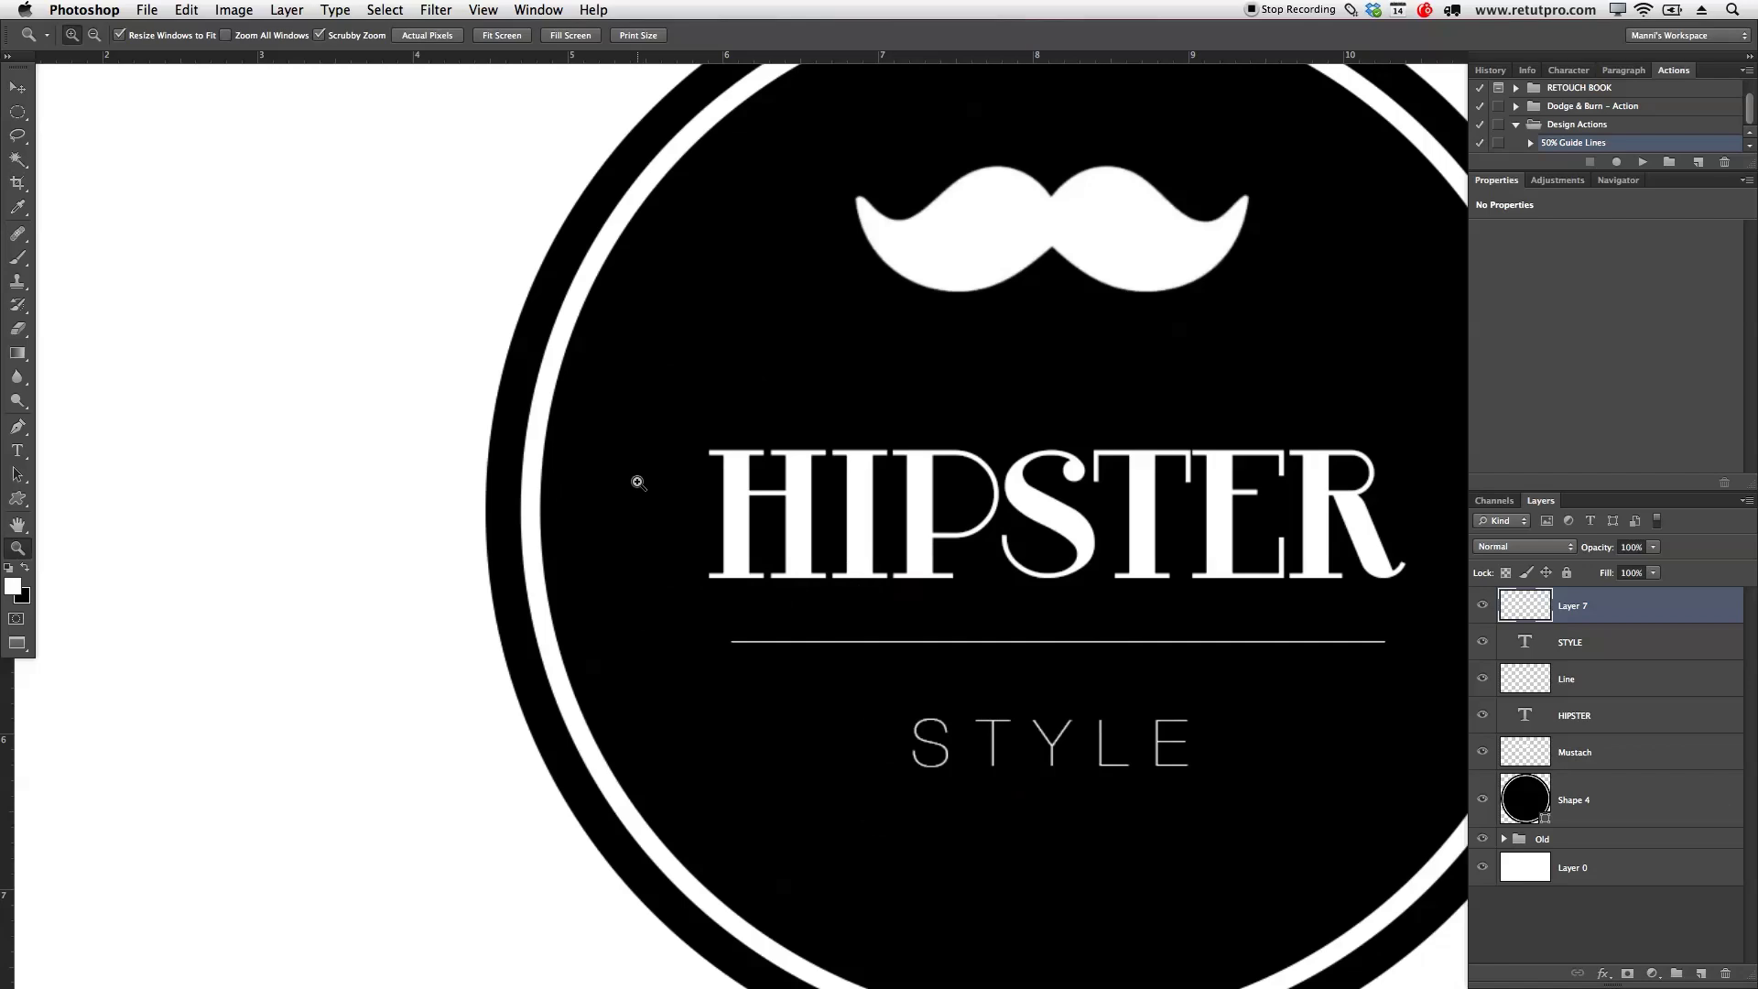
# - Make a small Shift-constrained circular selection just left of HIPSTER with Elliptical Marquee
pyautogui.moveTo(20, 113); pyautogui.dragTo(64, 124)
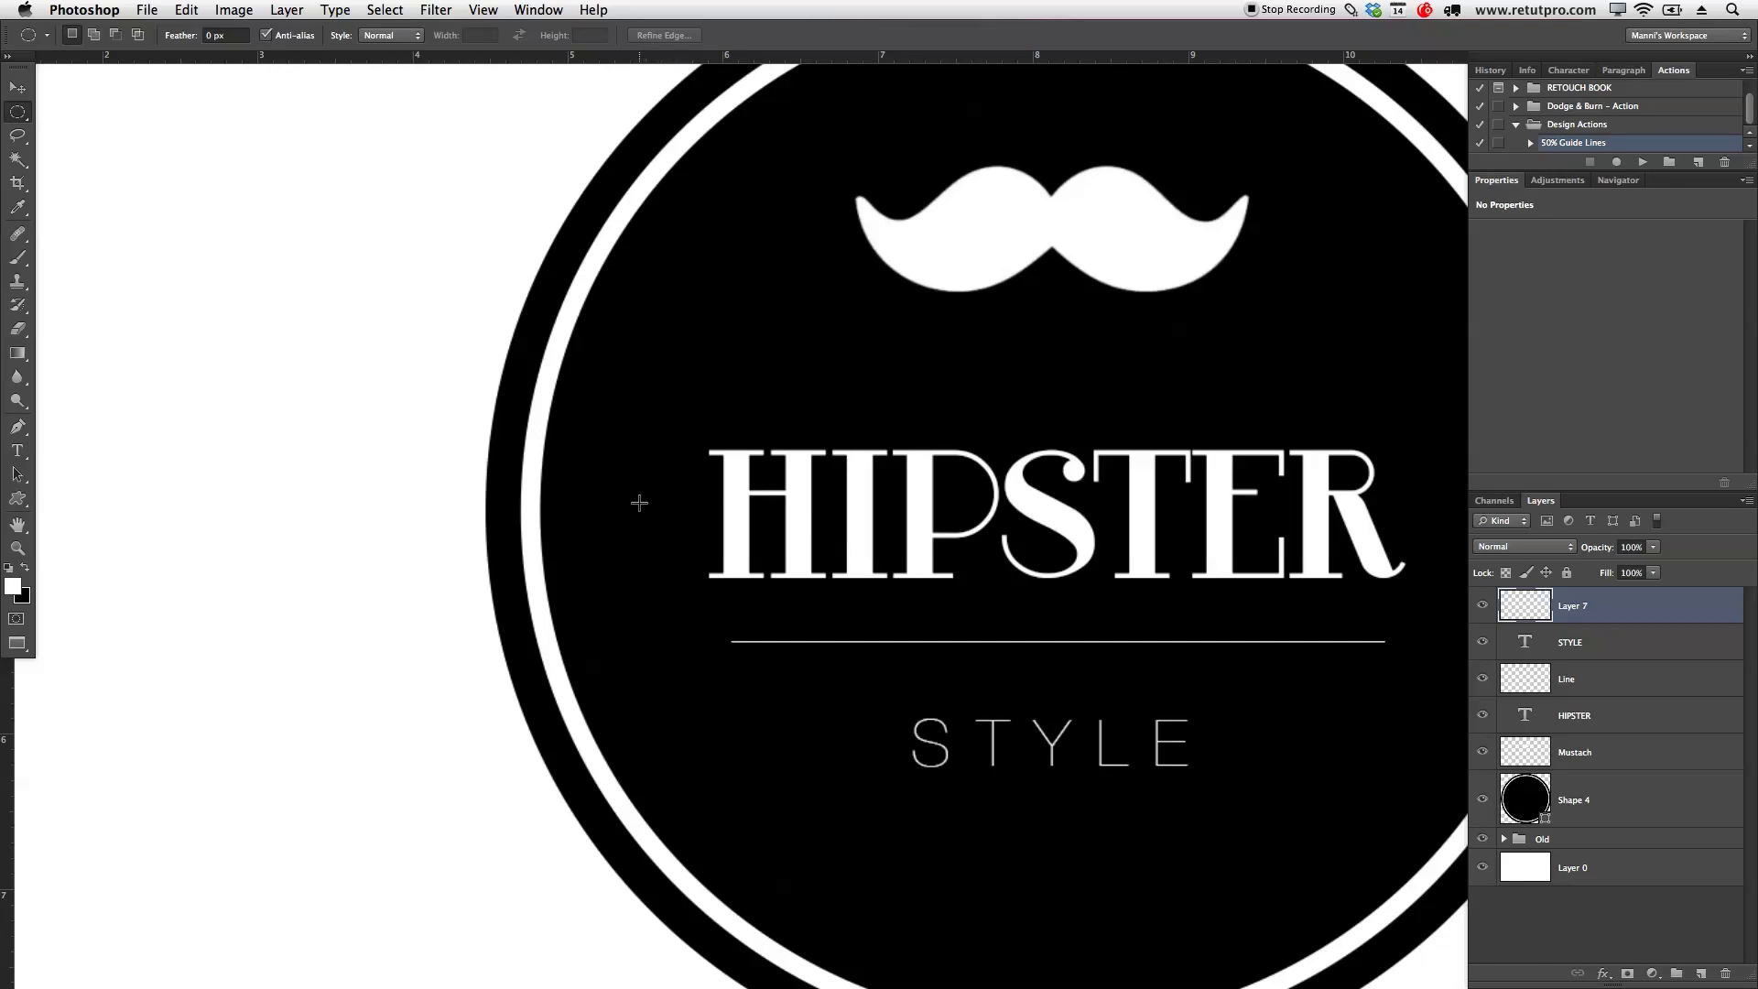
pyautogui.moveTo(639, 503); pyautogui.dragTo(652, 514)
pyautogui.press('shift')
pyautogui.press('super+d')
pyautogui.moveTo(628, 506); pyautogui.dragTo(645, 519)
pyautogui.press('shift')
pyautogui.click(632, 510)
pyautogui.click(1613, 605)
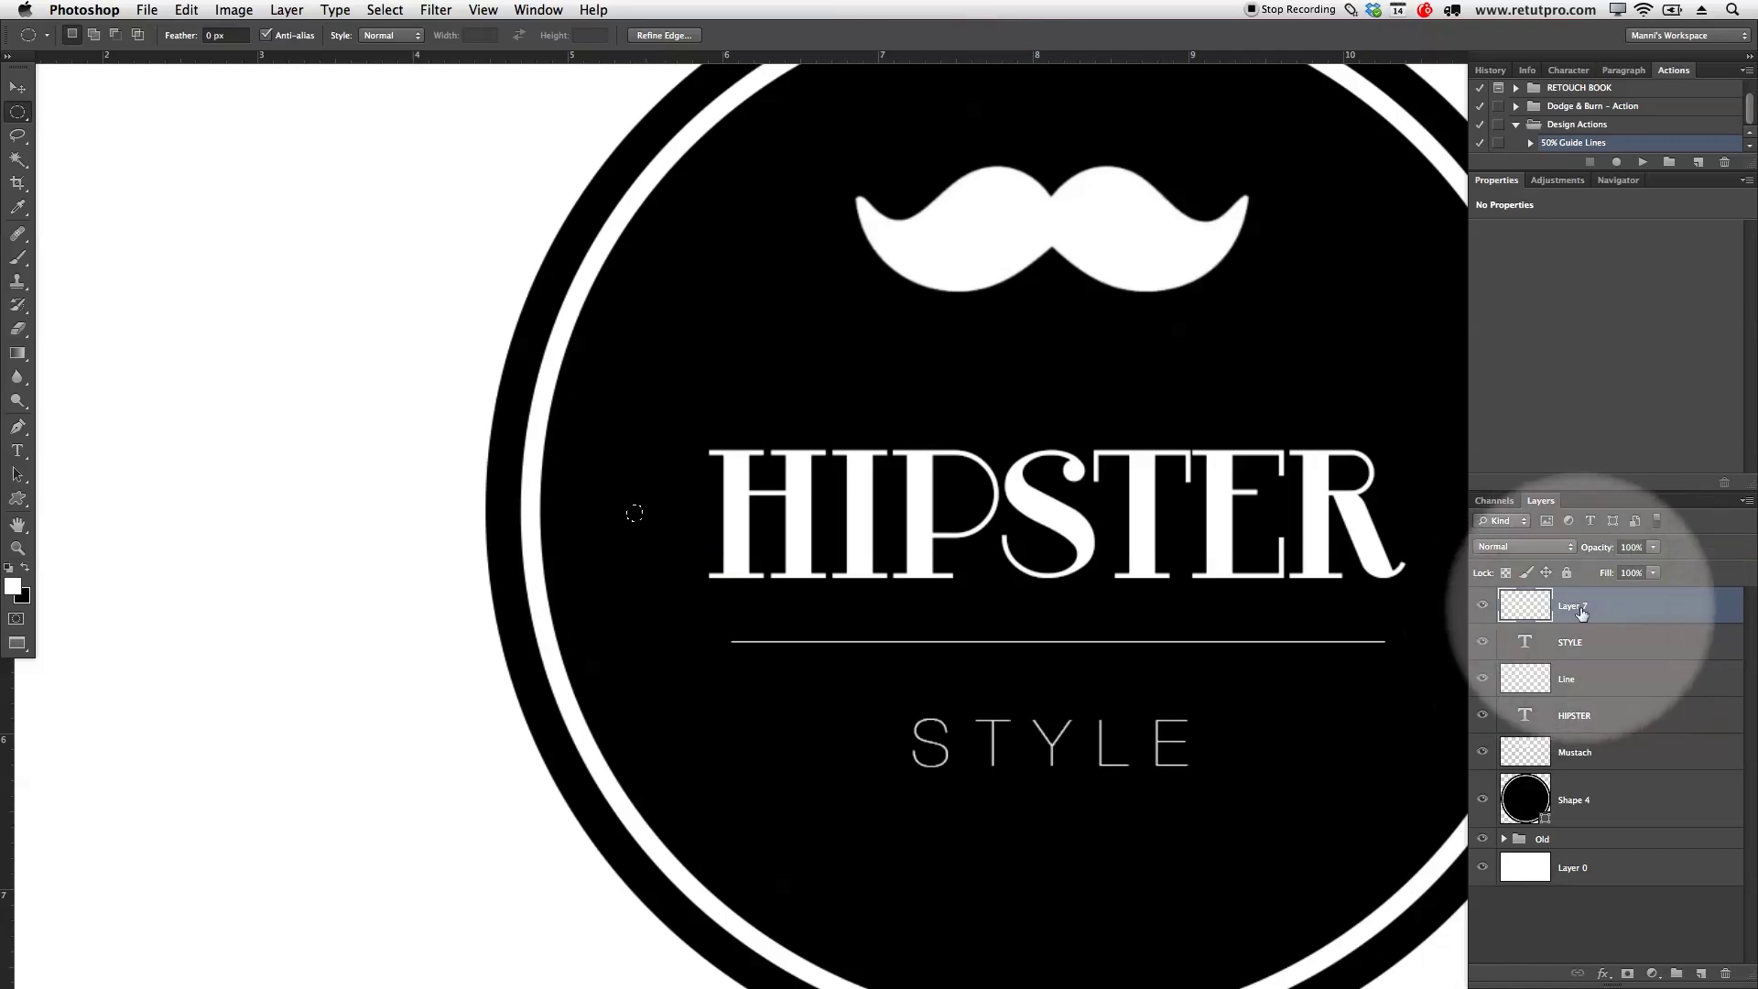
pyautogui.click(637, 514)
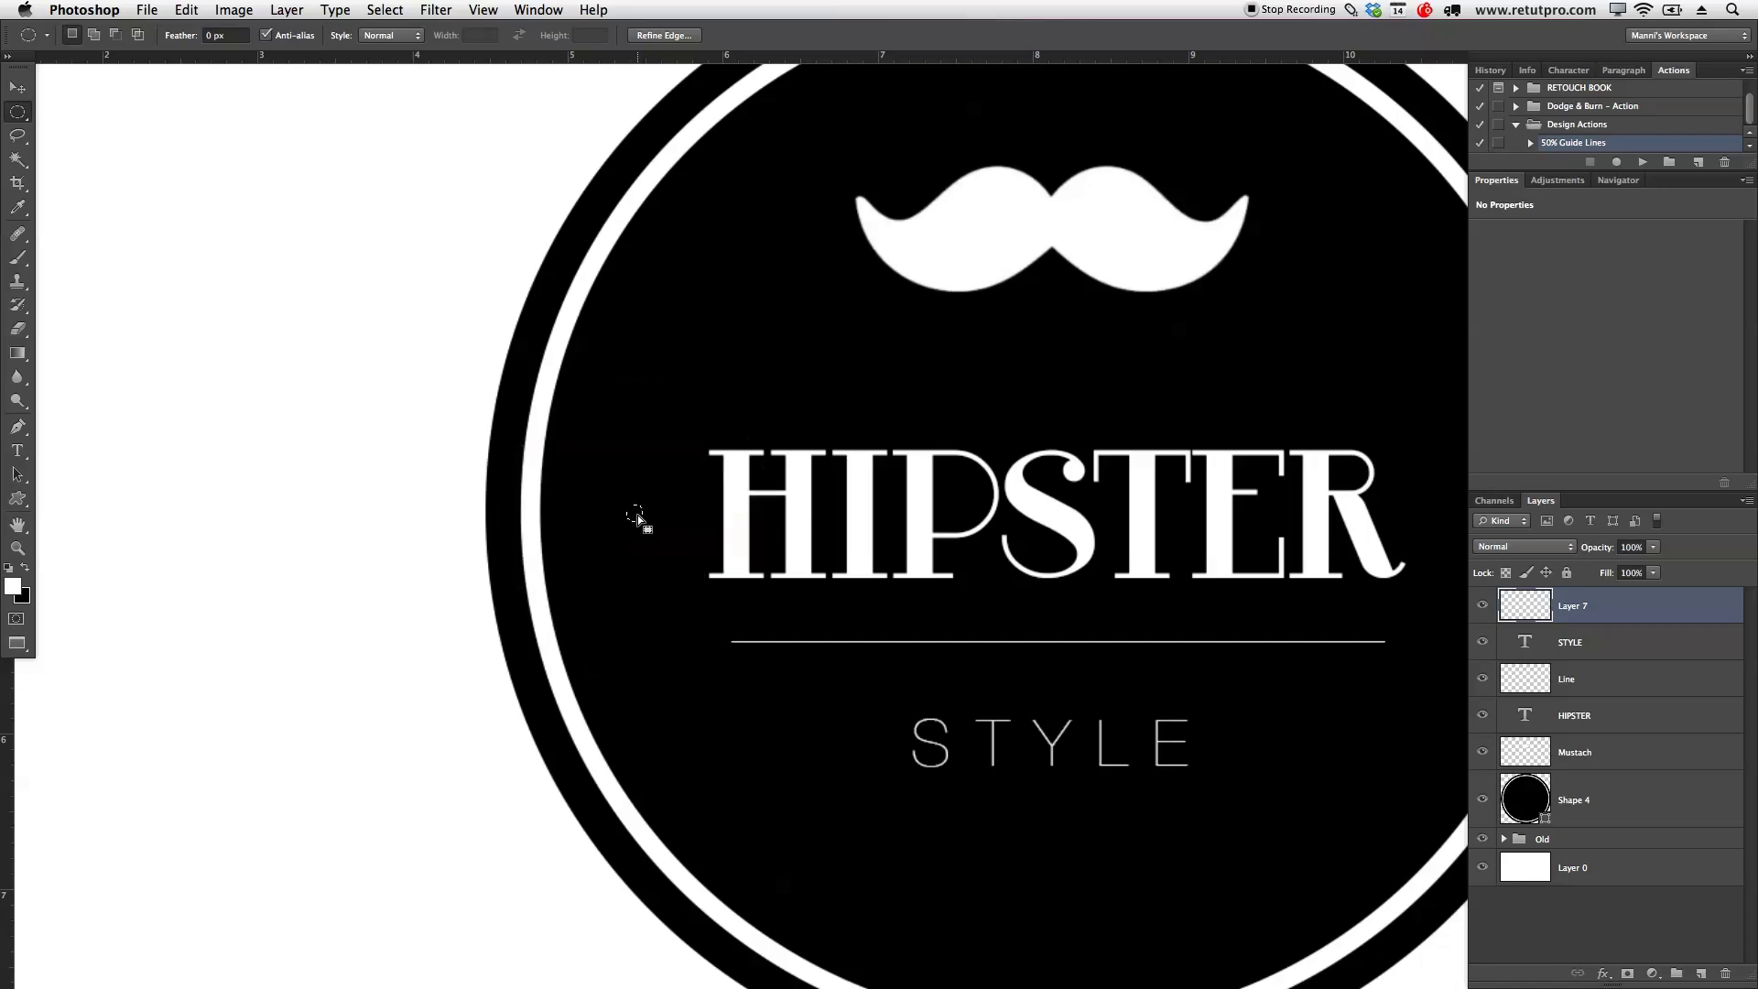
# - Fill the circular selection with white and deselect it
pyautogui.rightClick(637, 518)
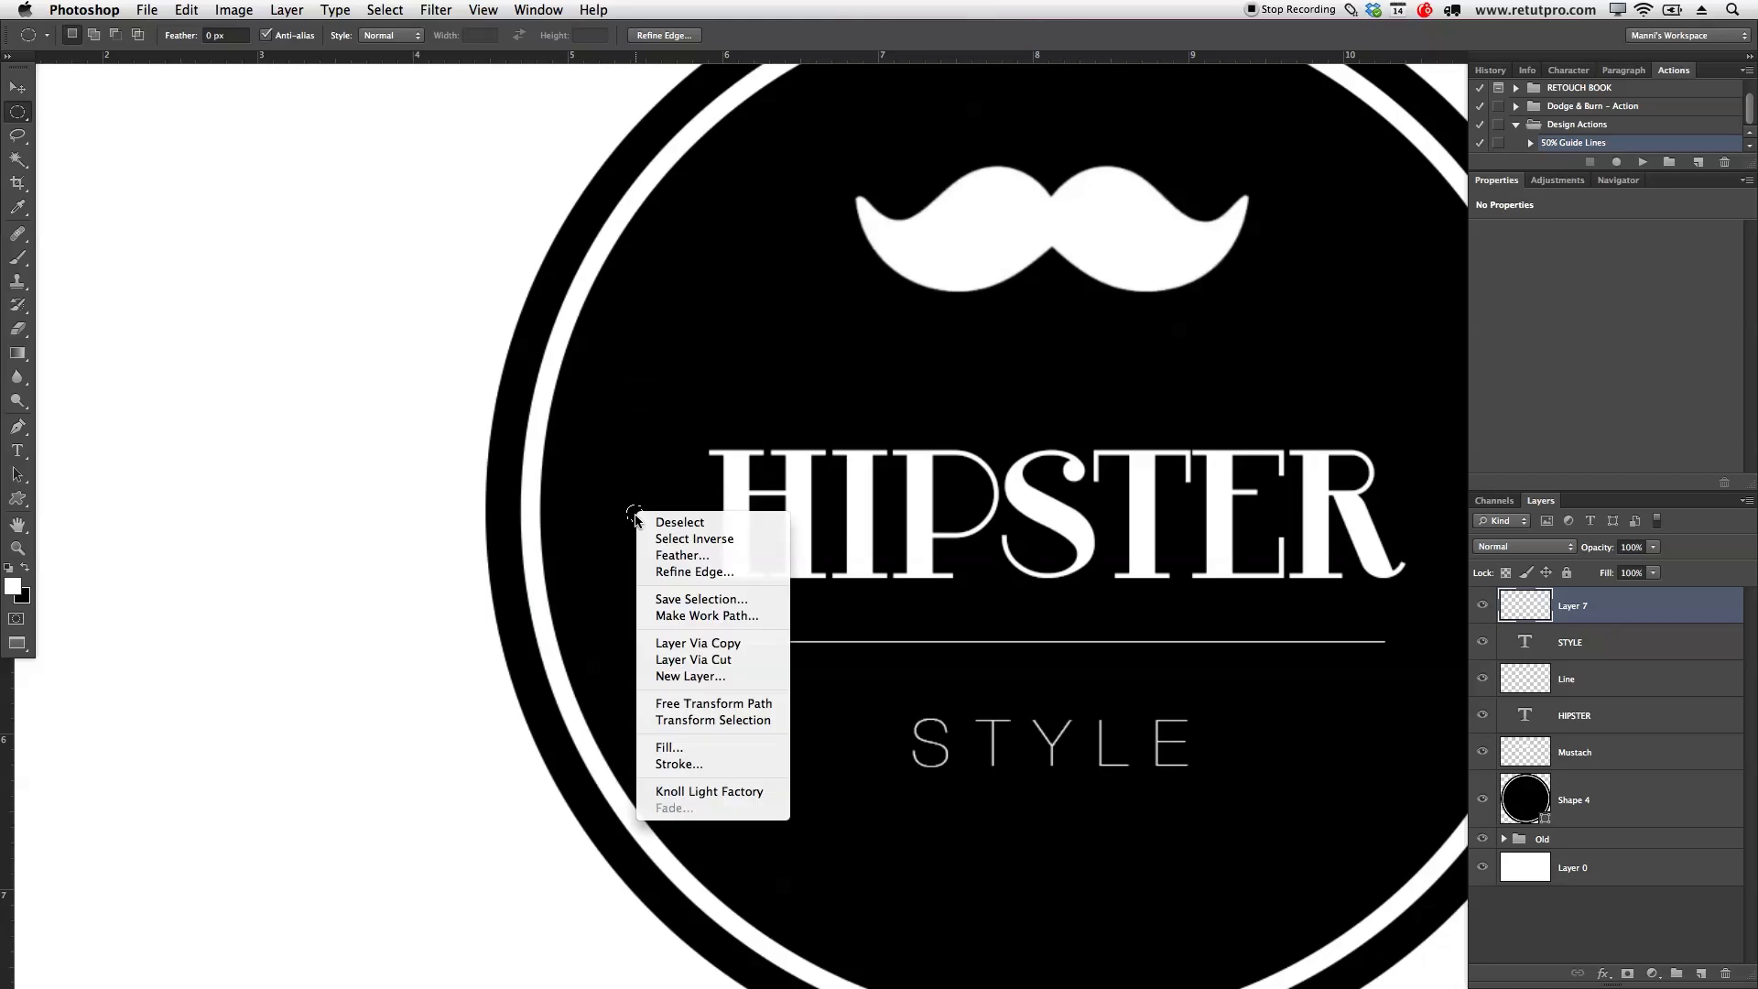
pyautogui.click(682, 742)
pyautogui.click(1227, 223)
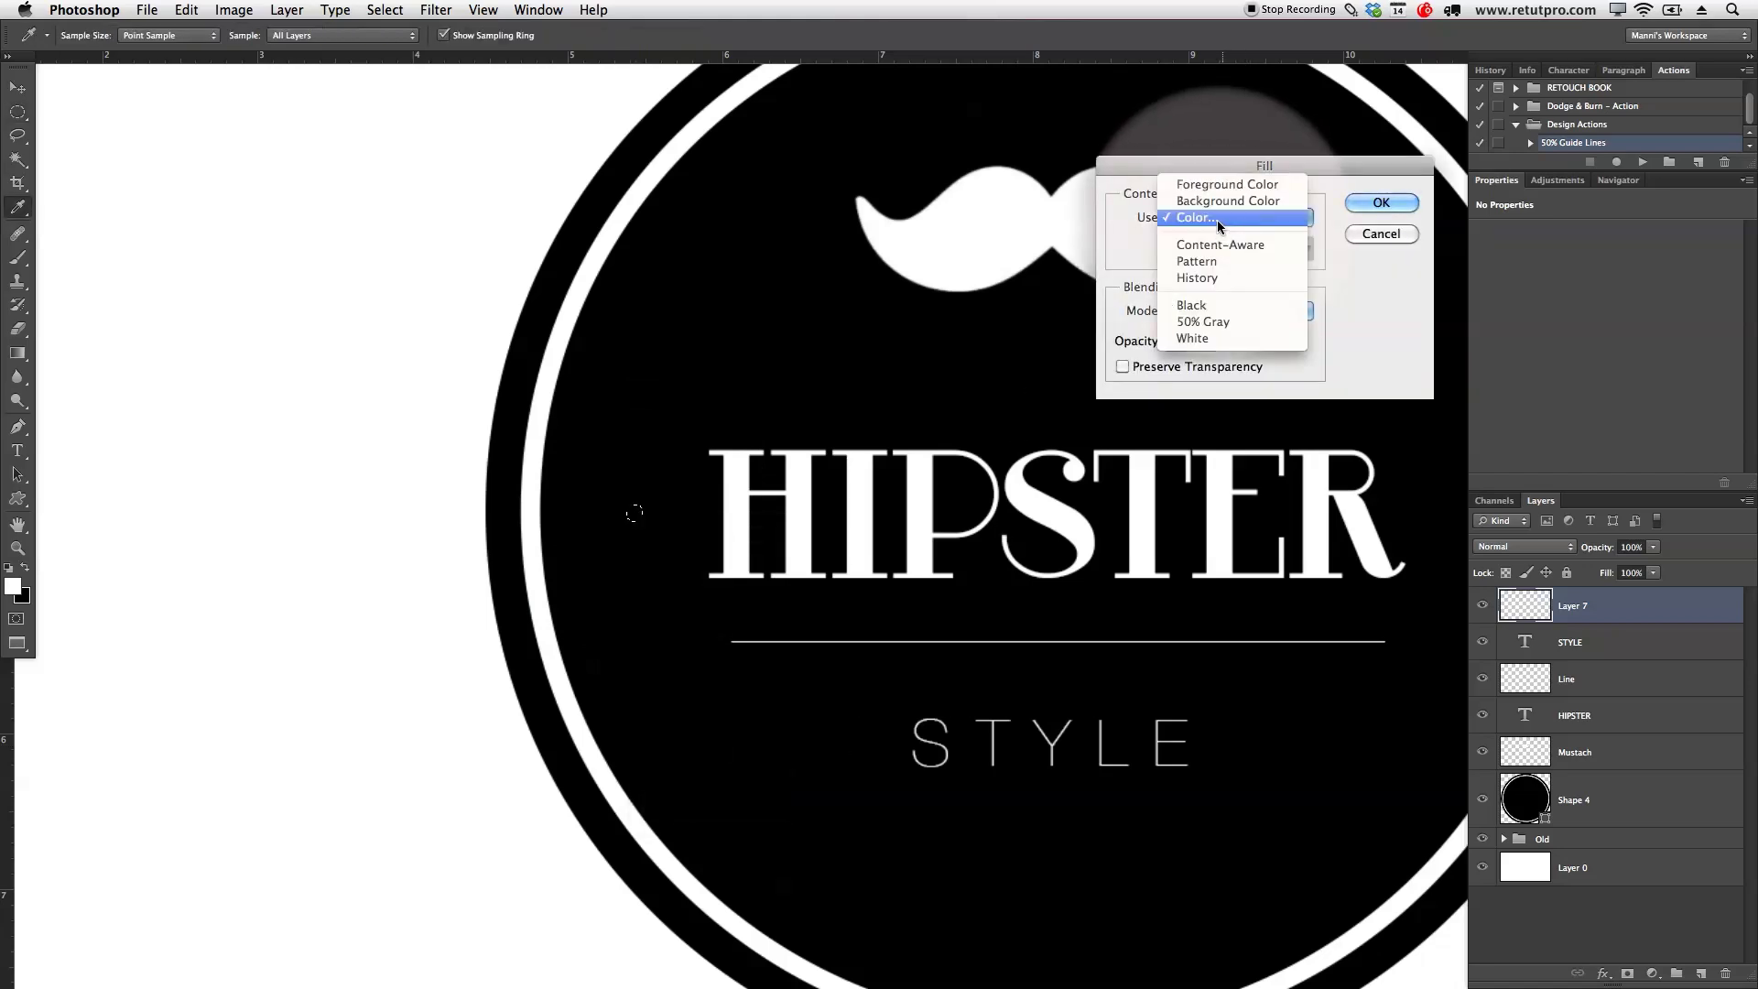
pyautogui.click(1207, 338)
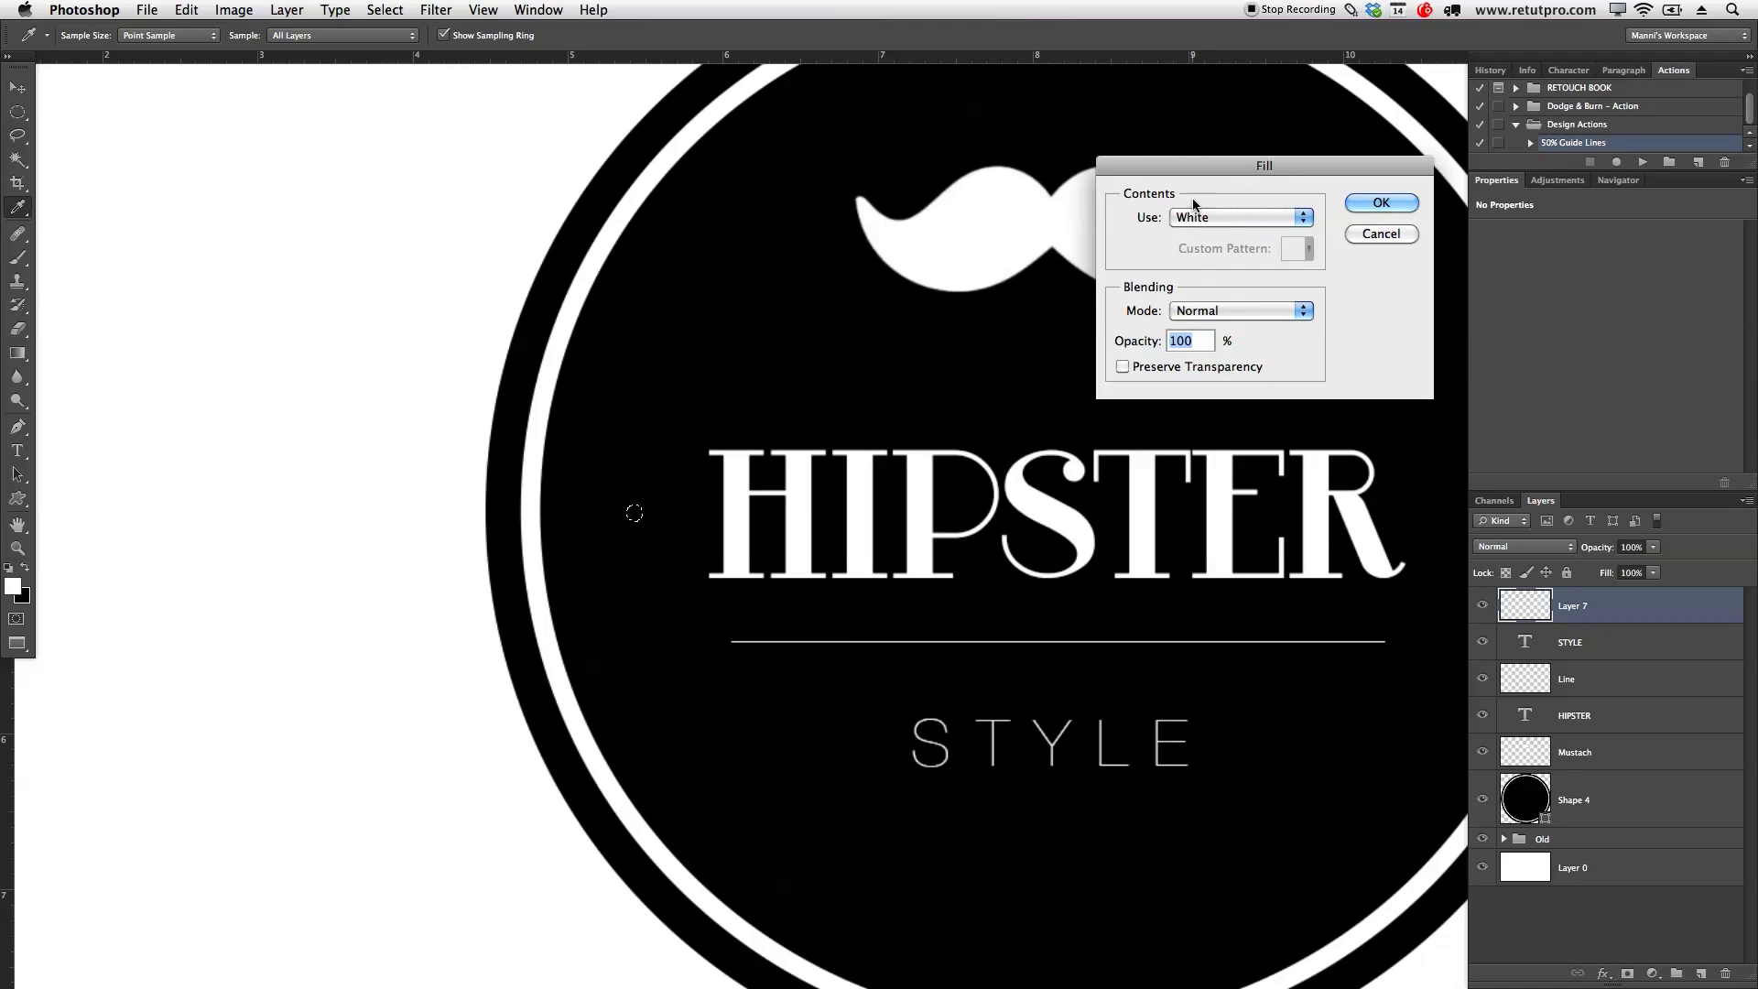
pyautogui.click(1362, 205)
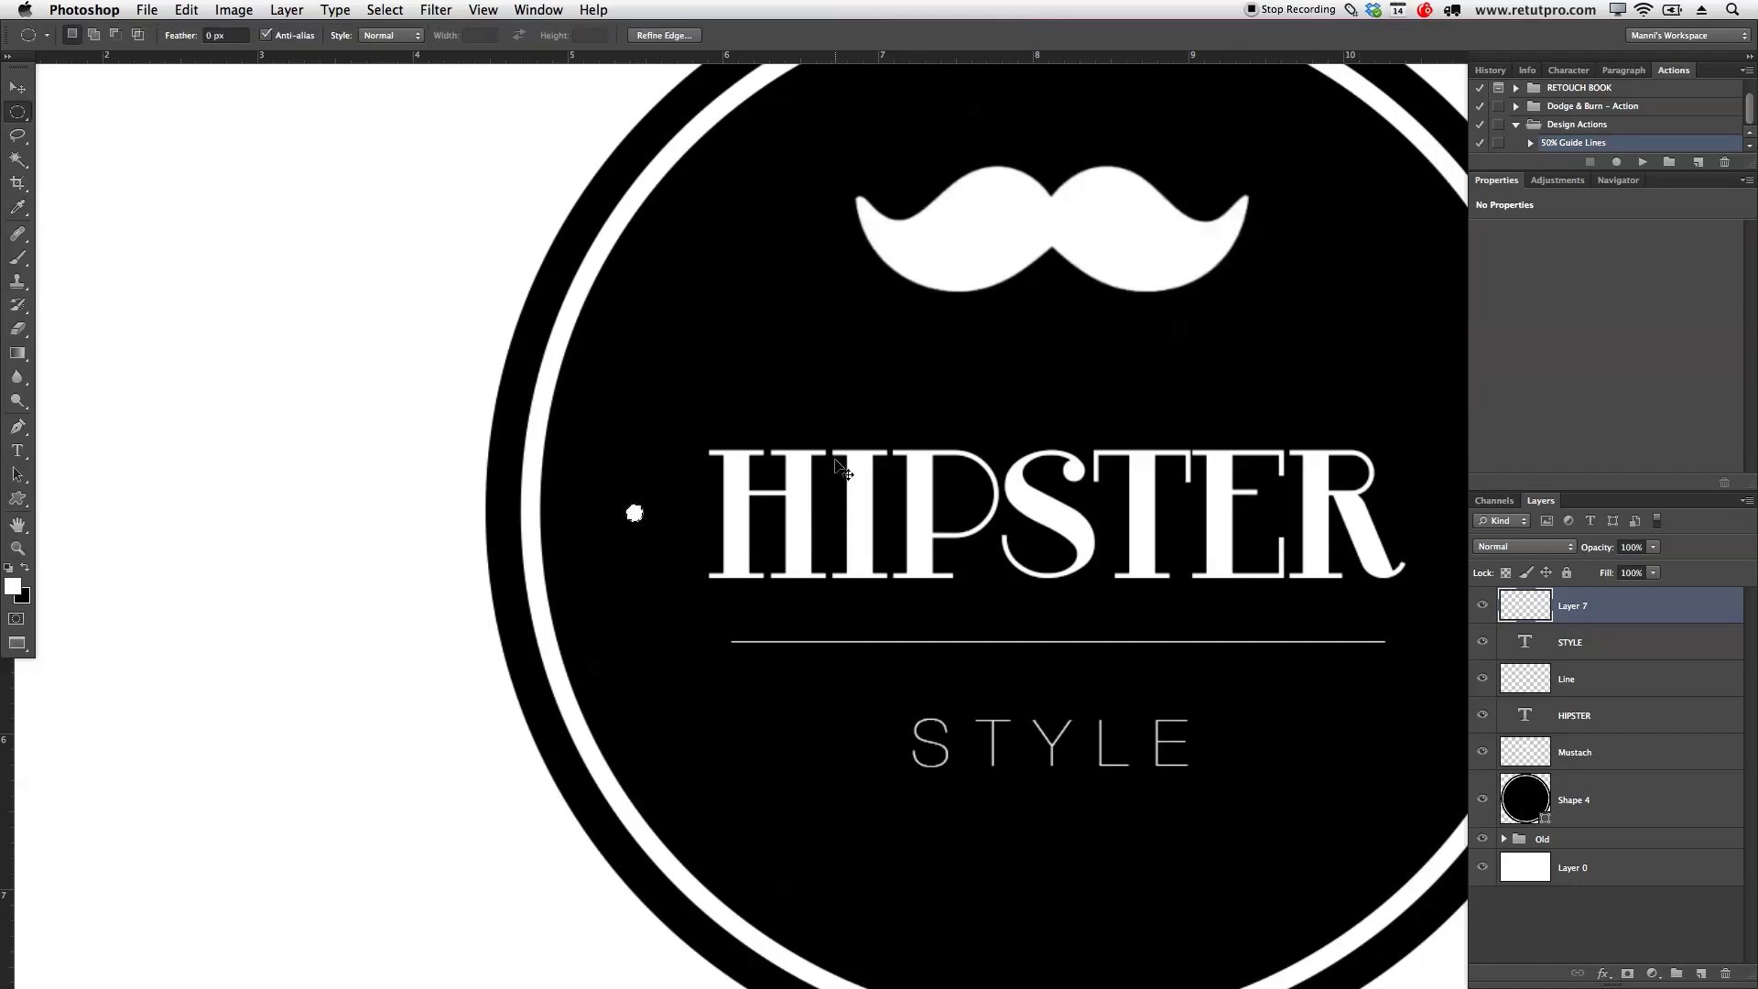
pyautogui.press('super+d')
# - Zoom back out to the whole badge and add centre guides with the 50% Guide Lines action
pyautogui.press('z')
pyautogui.scroll(-1, 871, 534)
pyautogui.scroll(-2, 871, 534)
pyautogui.moveTo(1066, 530); pyautogui.dragTo(965, 510)
pyautogui.press('v')
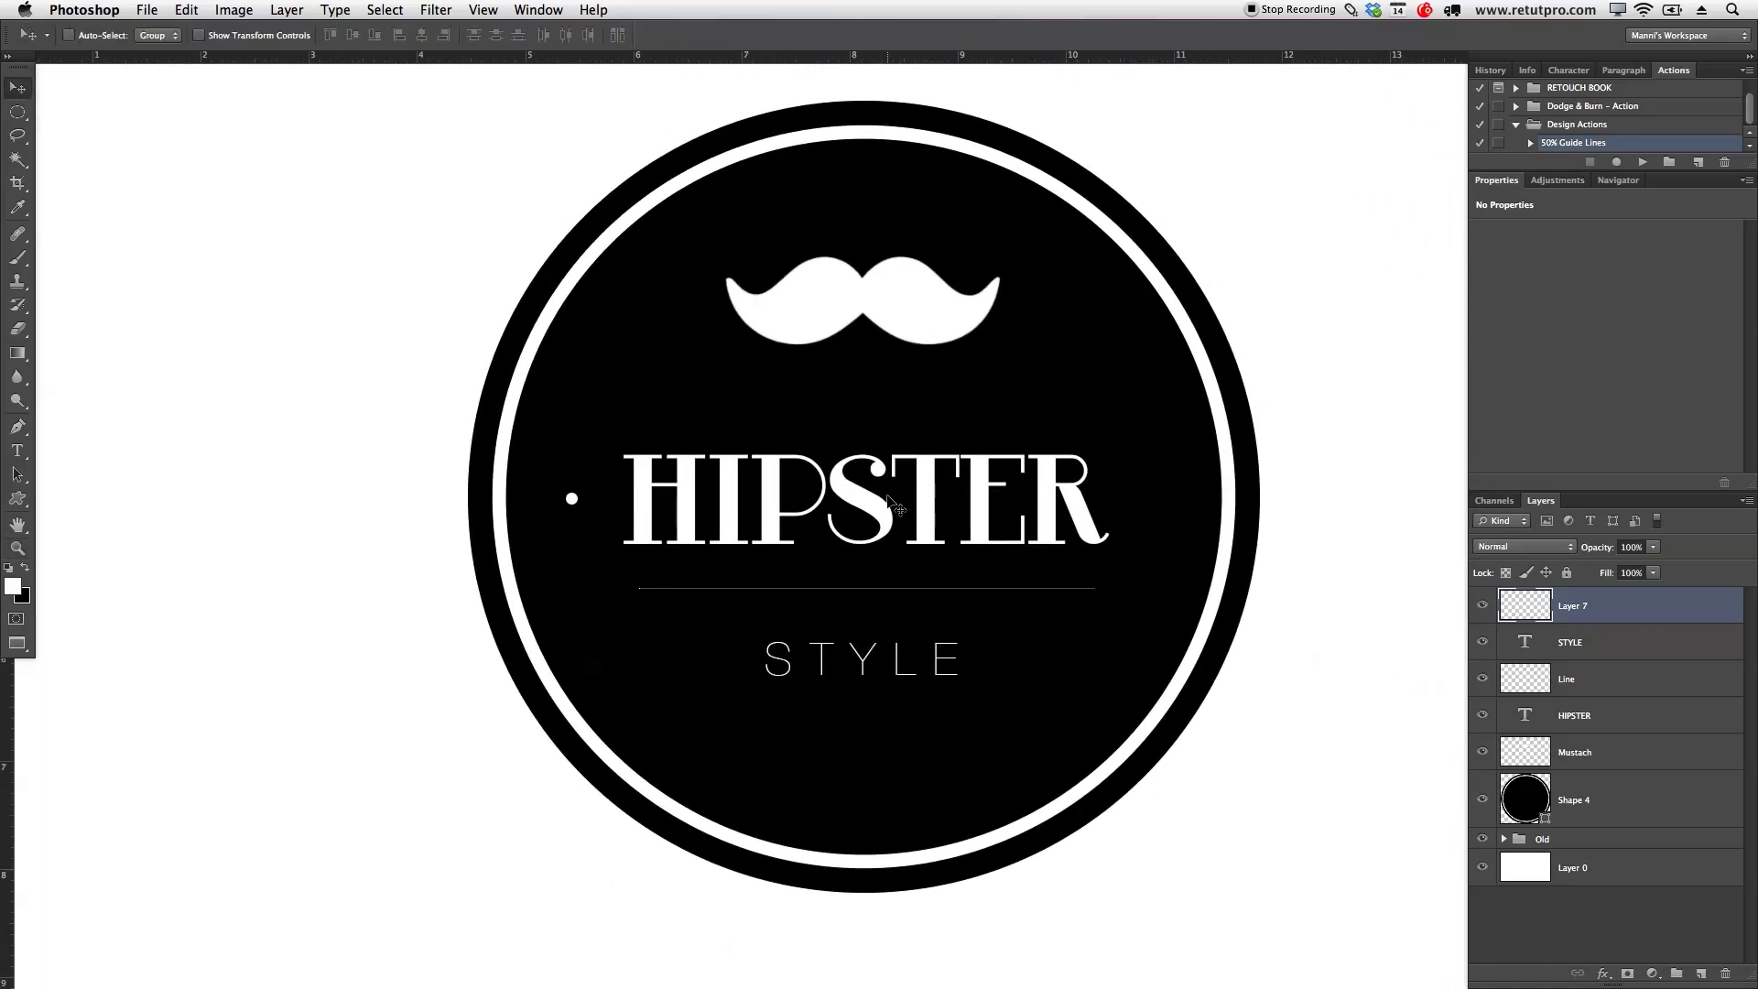
pyautogui.click(1643, 162)
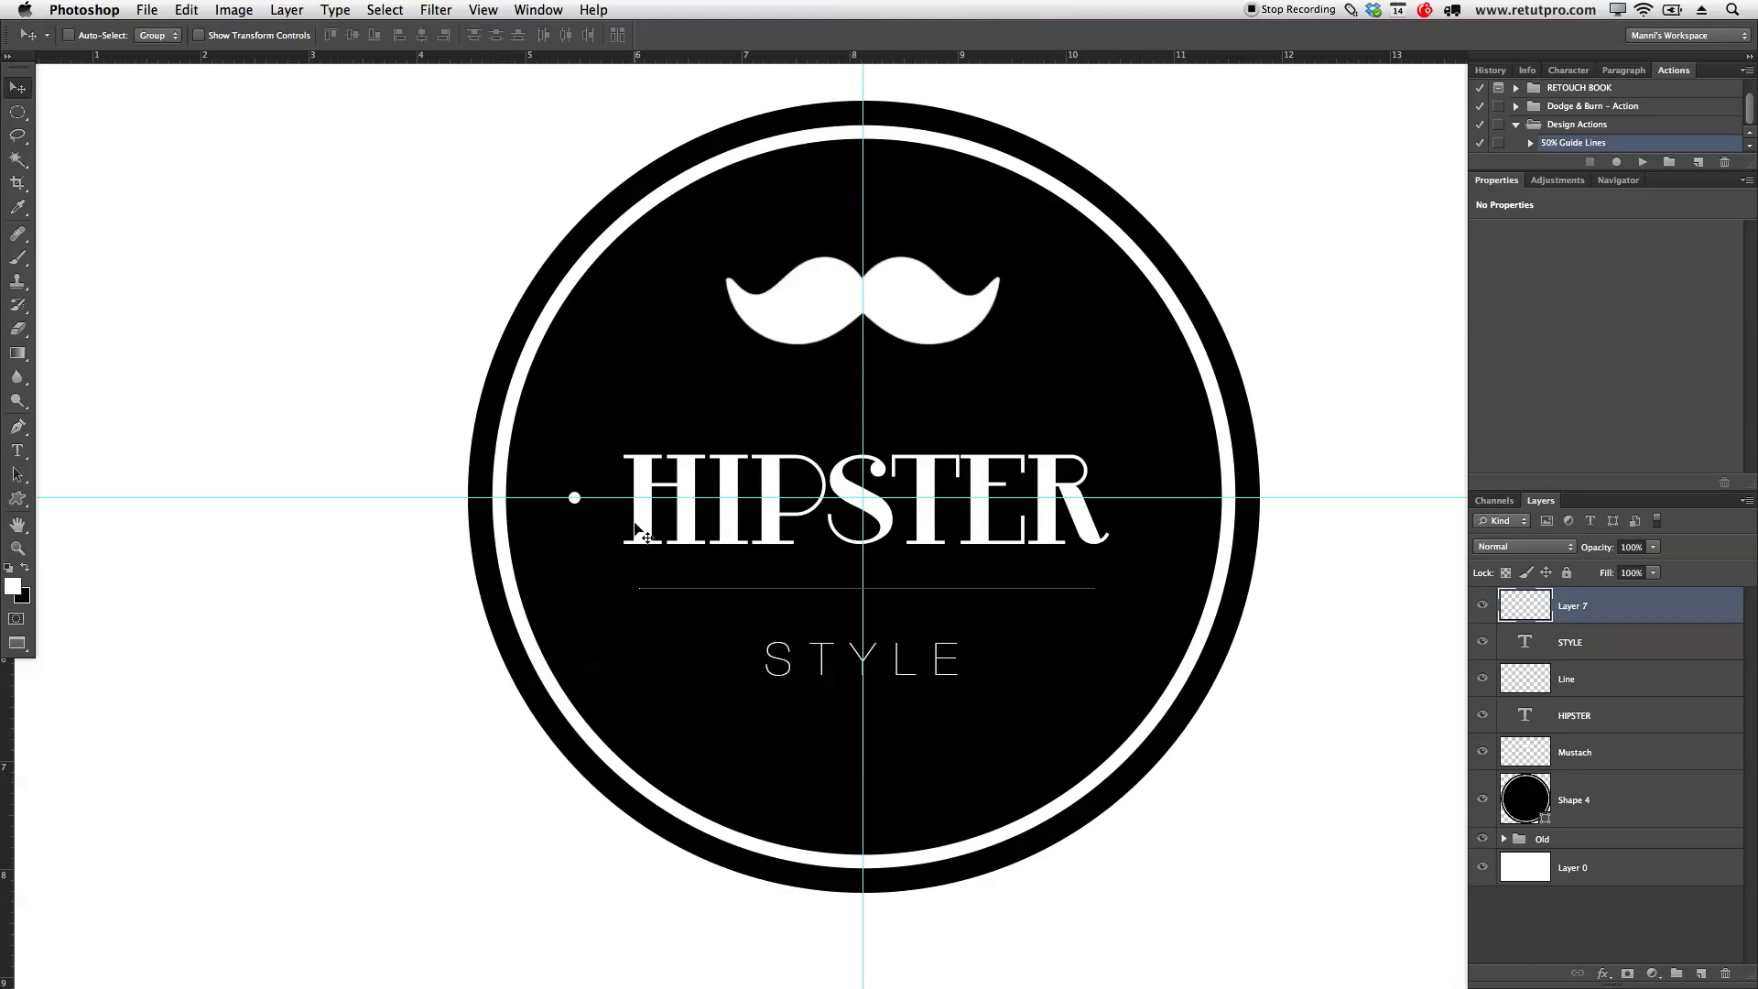
# - Duplicate the white dot and place the copy to the right of HIPSTER
pyautogui.press('super+j')
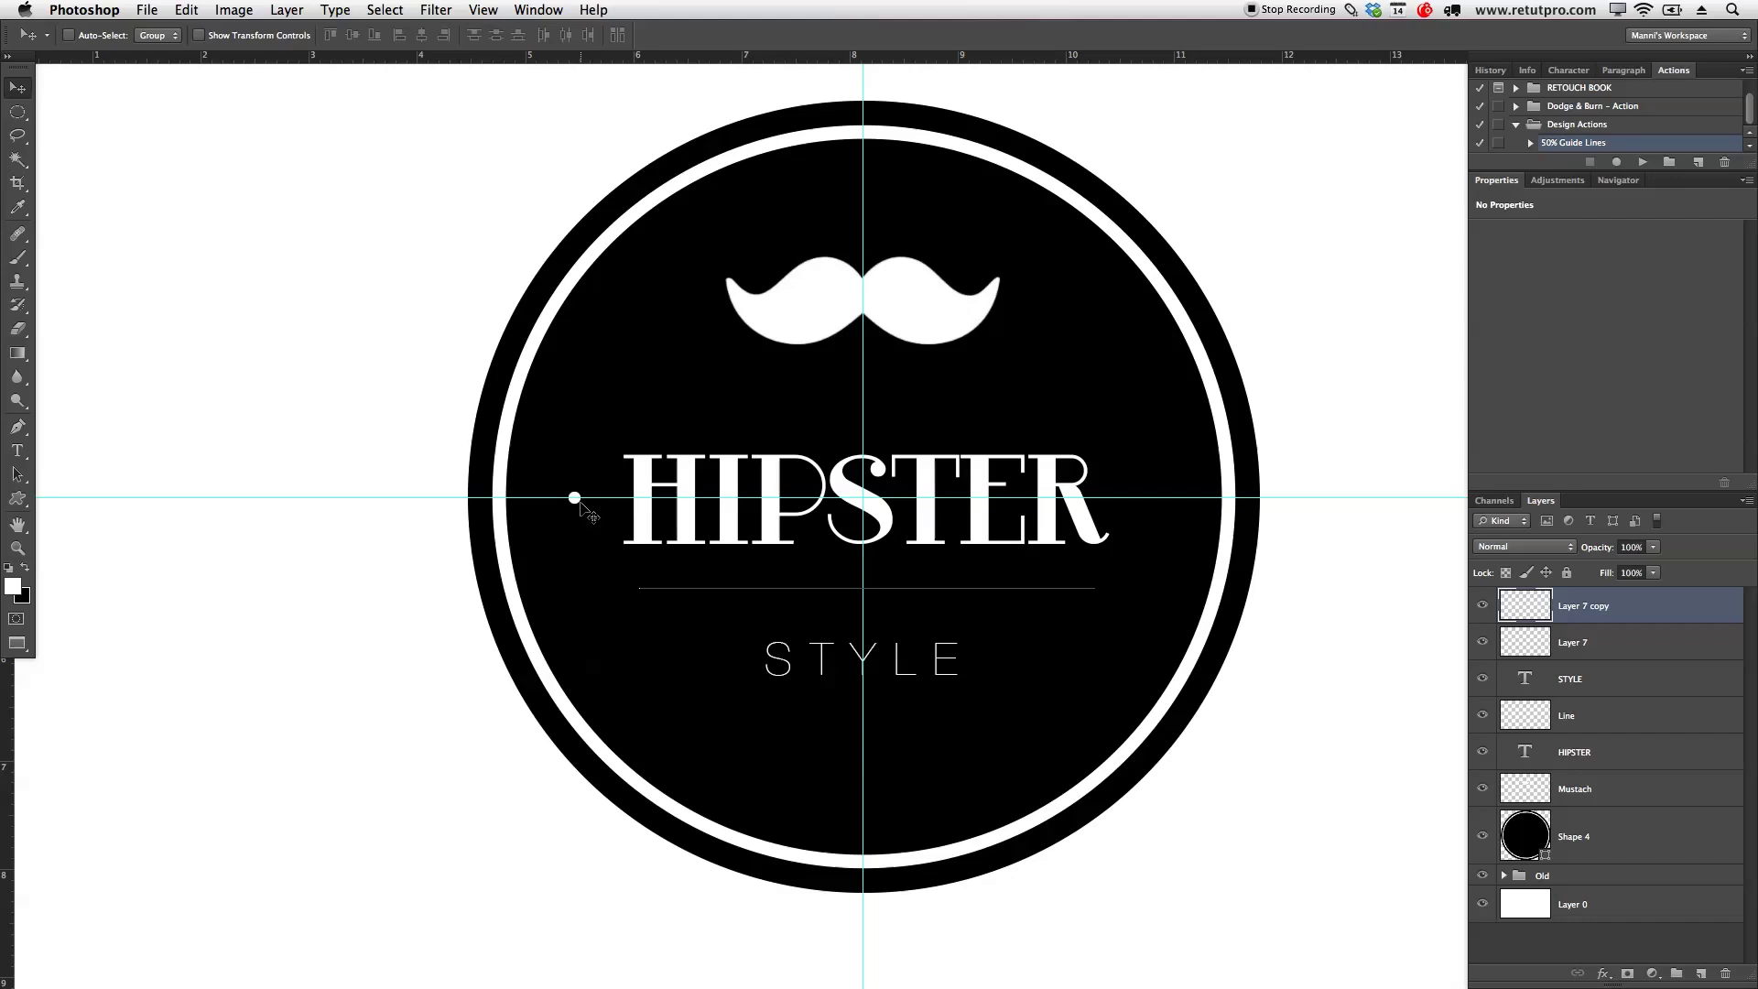
pyautogui.moveTo(593, 509); pyautogui.dragTo(1142, 499)
pyautogui.press('z')
pyautogui.keyDown('alt'); pyautogui.click(1083, 560); pyautogui.keyUp('alt')
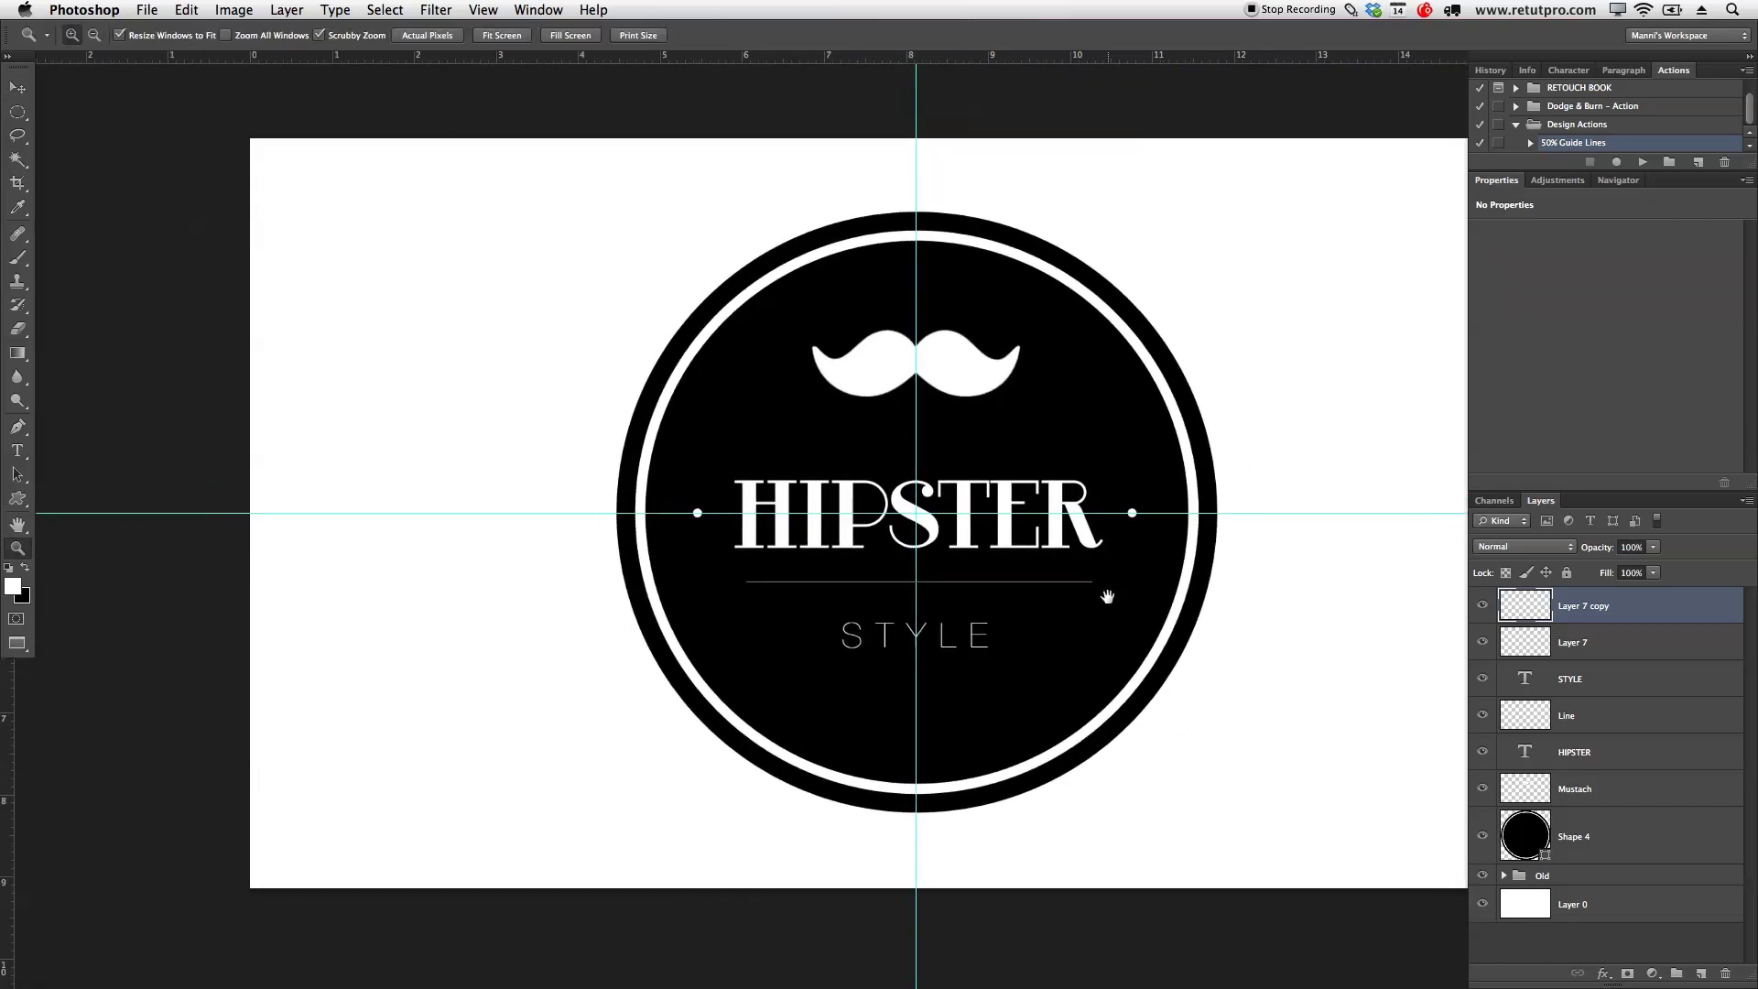
pyautogui.moveTo(1110, 598); pyautogui.dragTo(932, 541)
# - Clear the centre guides and zoom out on the badge
pyautogui.click(483, 9)
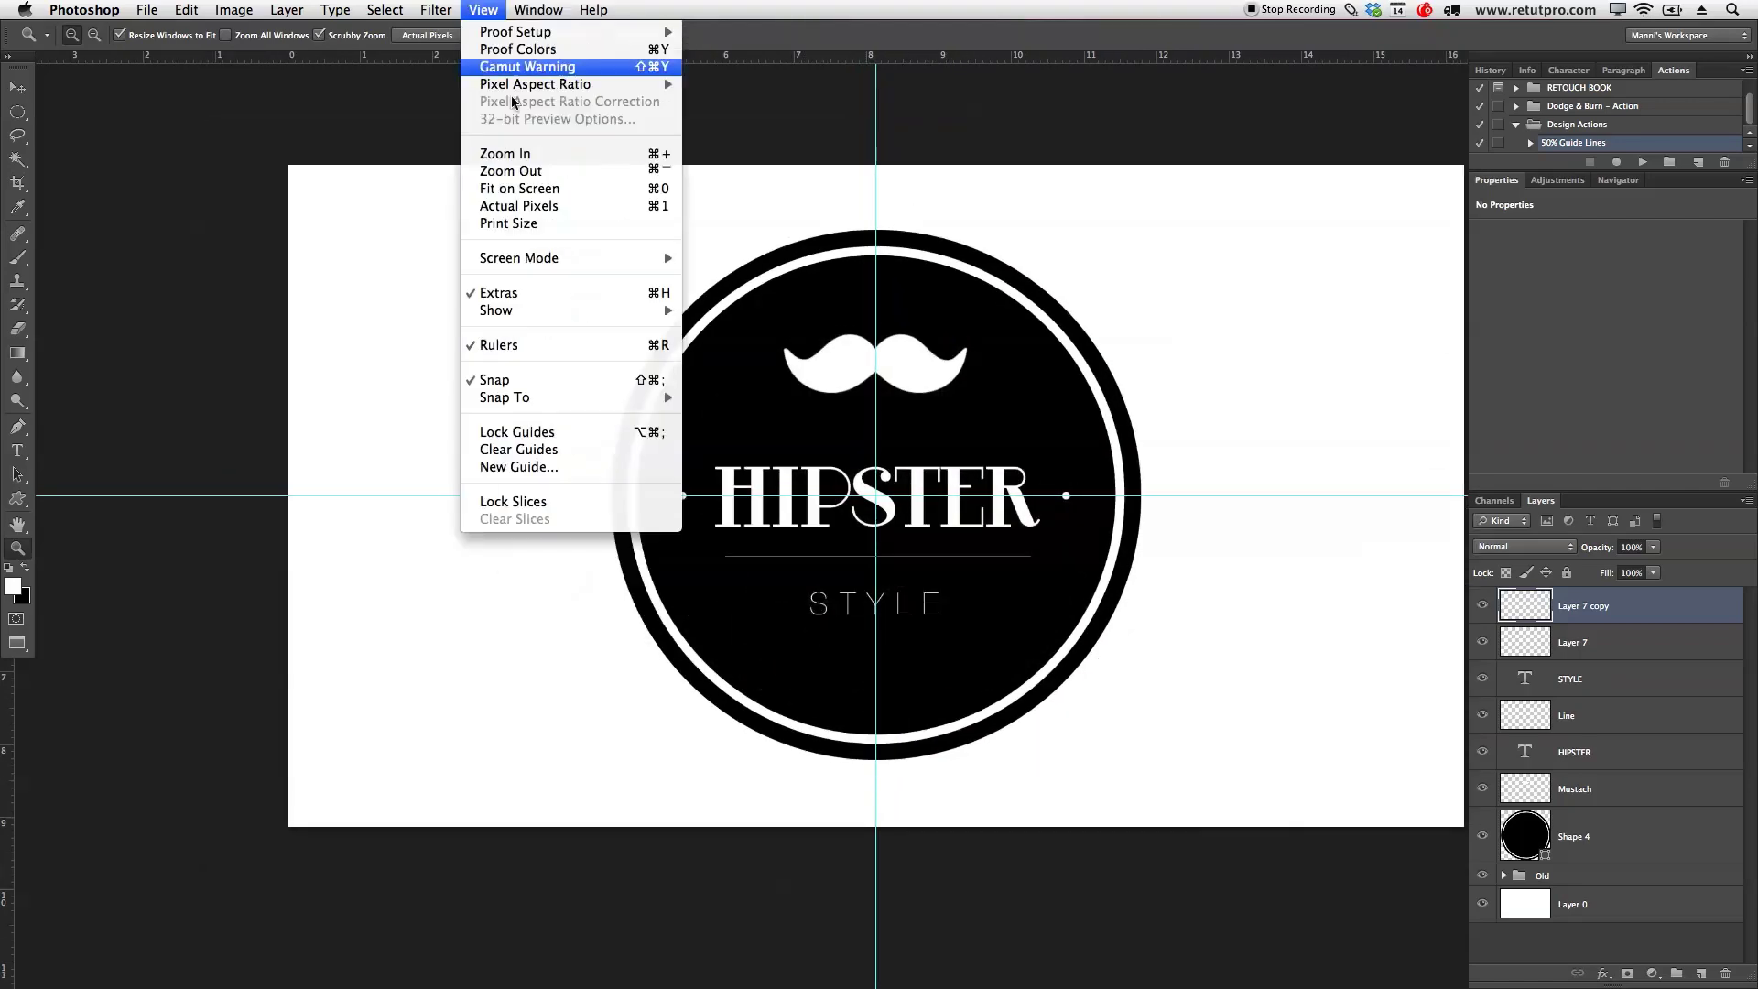
pyautogui.click(569, 452)
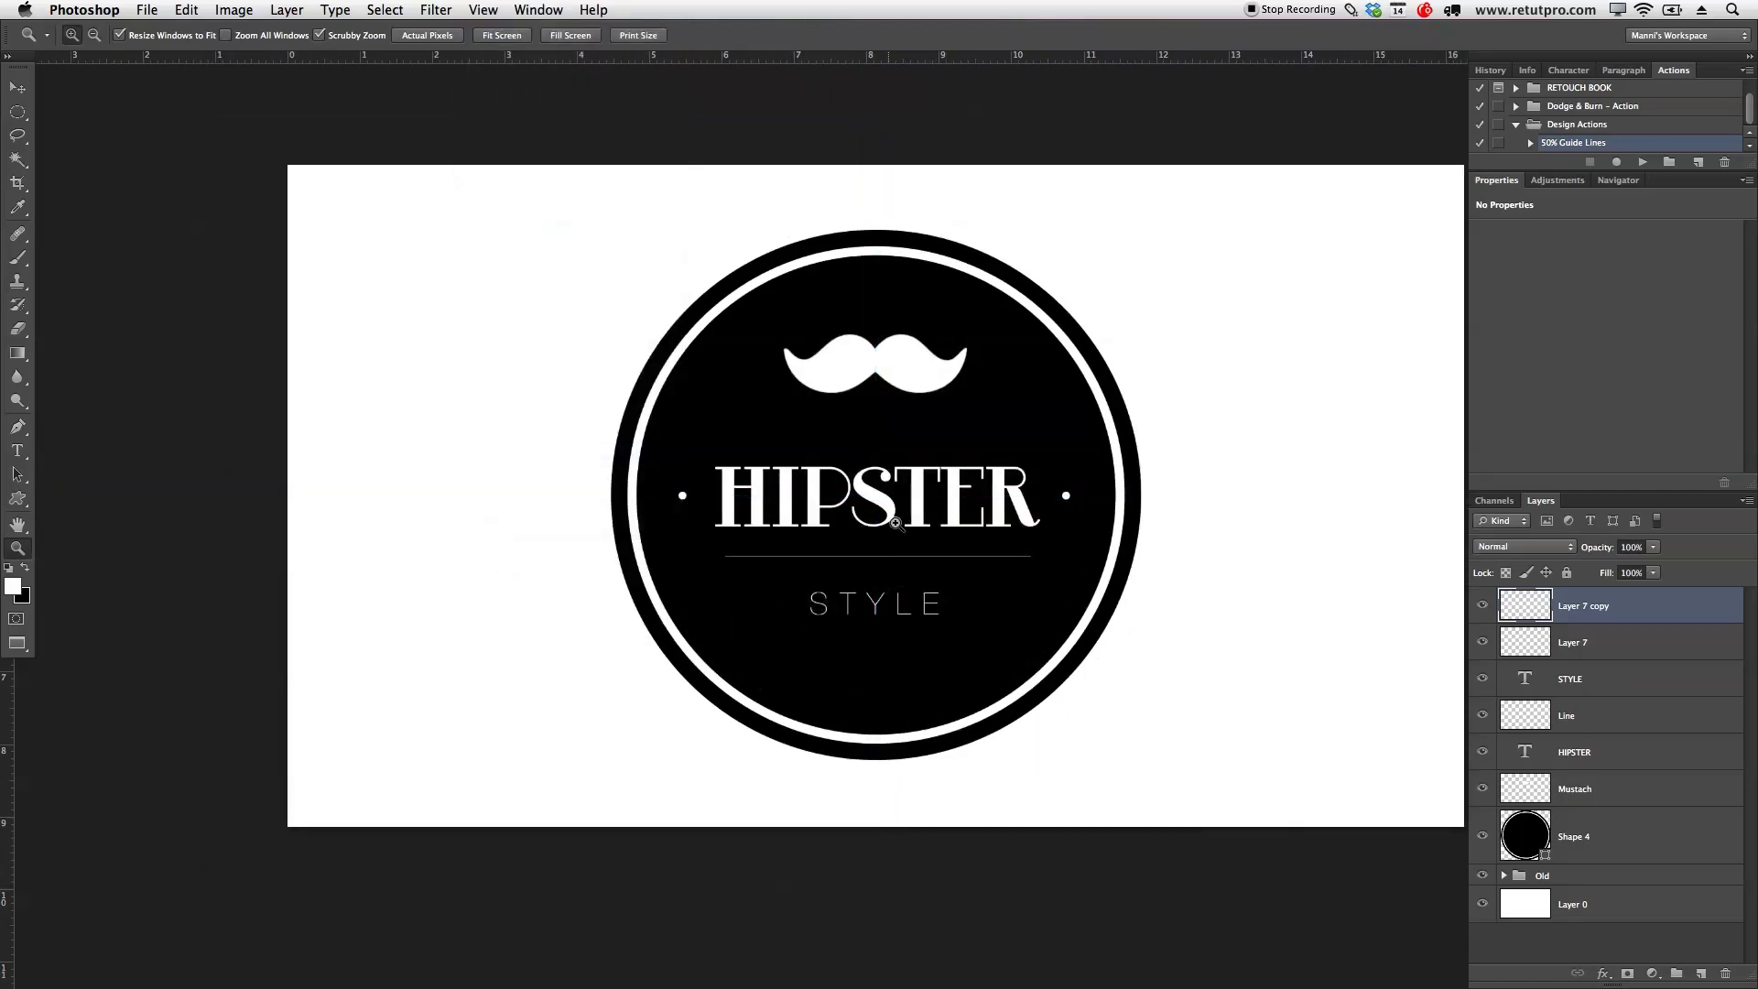
pyautogui.keyDown('alt'); pyautogui.click(957, 571); pyautogui.keyUp('alt')
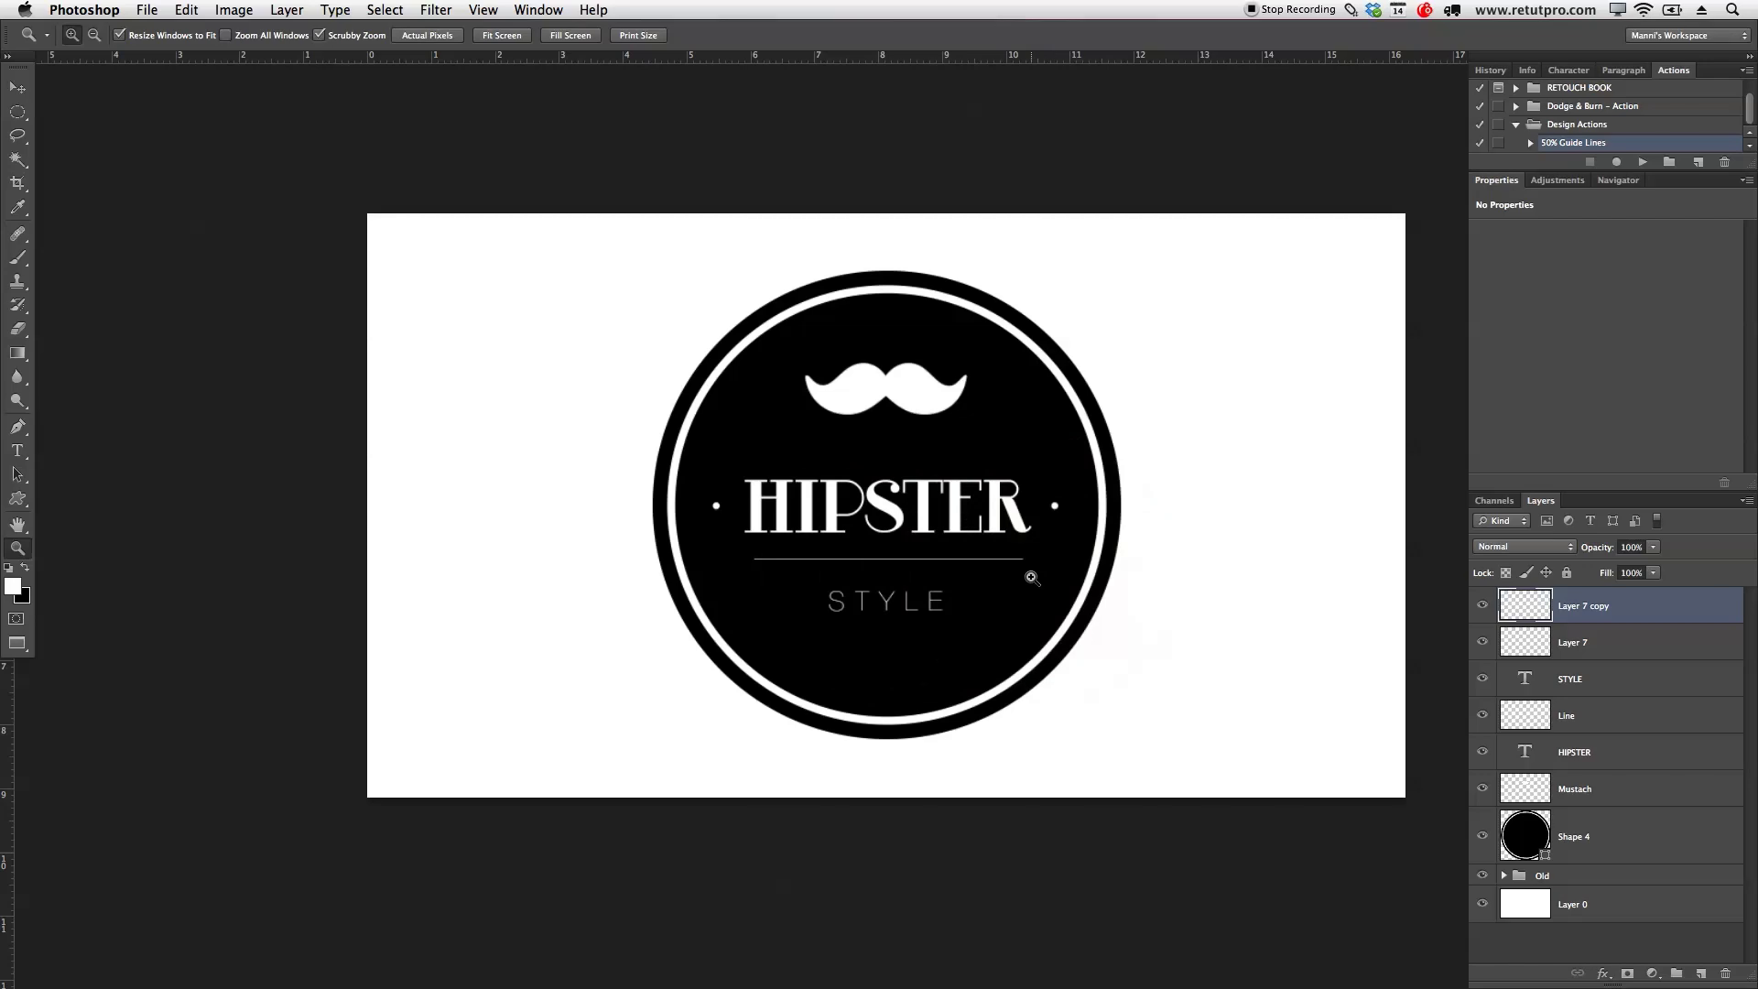
pyautogui.moveTo(1021, 577); pyautogui.dragTo(1014, 577)
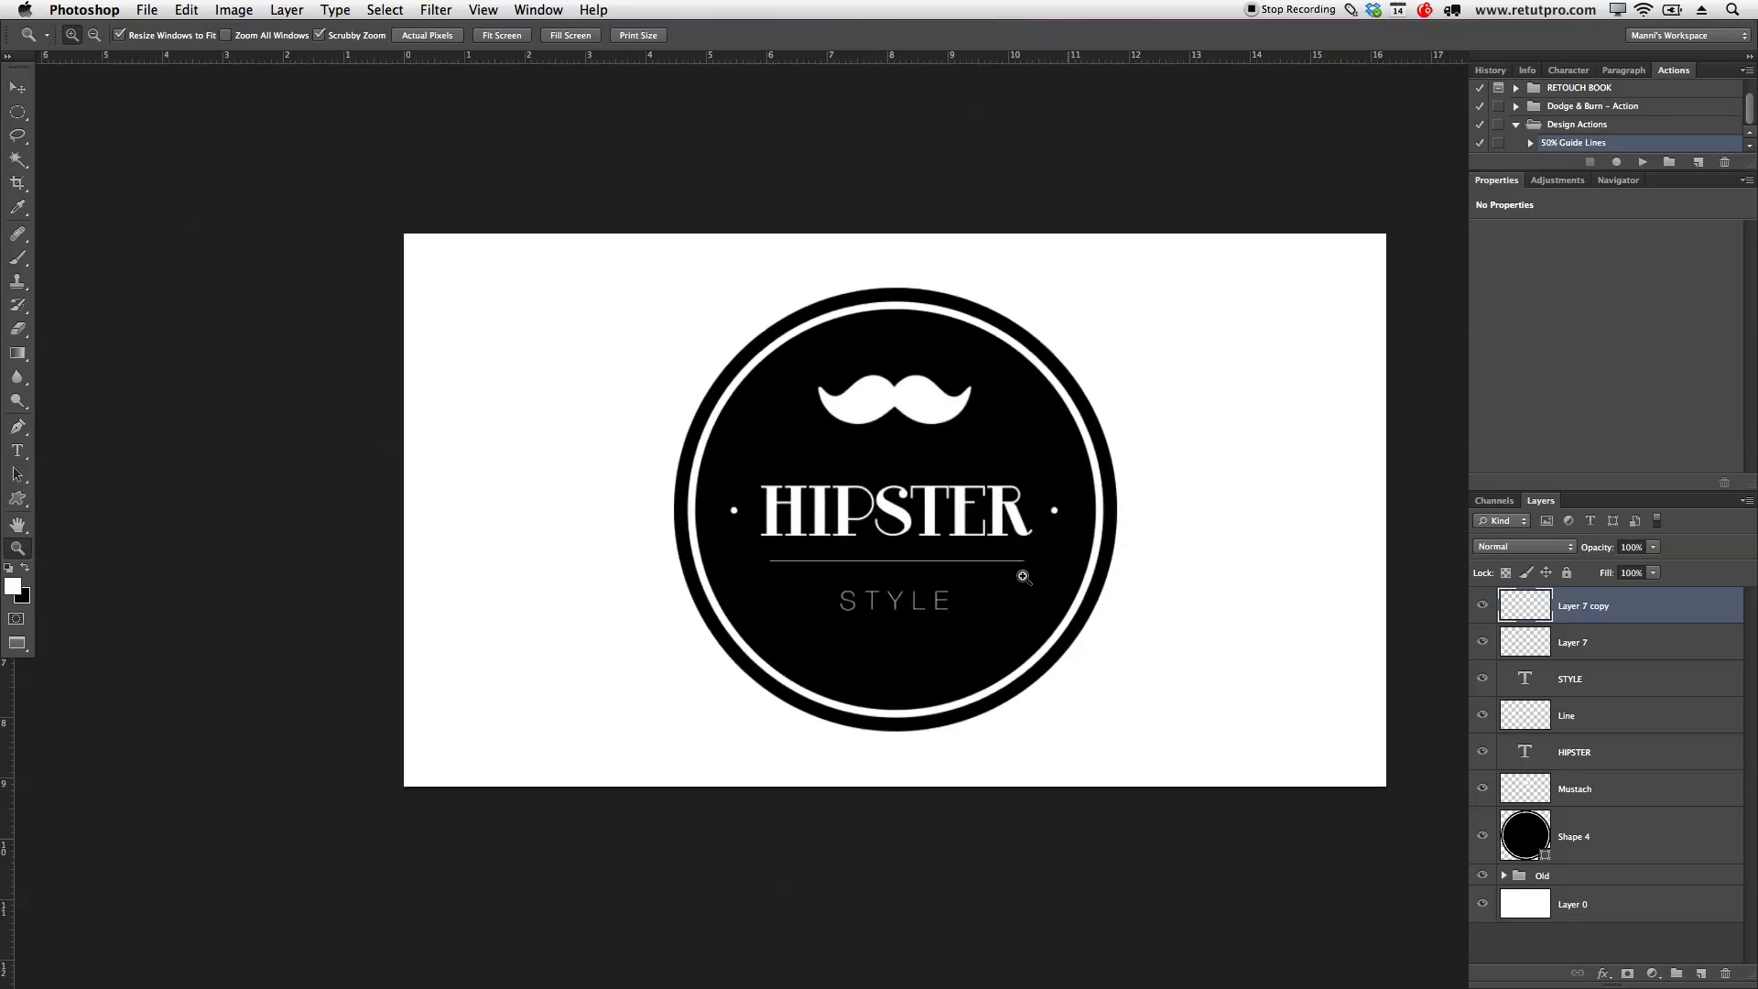
# - Rename the copied dot layer Dot2 and the original dot layer Dot
pyautogui.doubleClick(1589, 605)
pyautogui.write('Dot2')
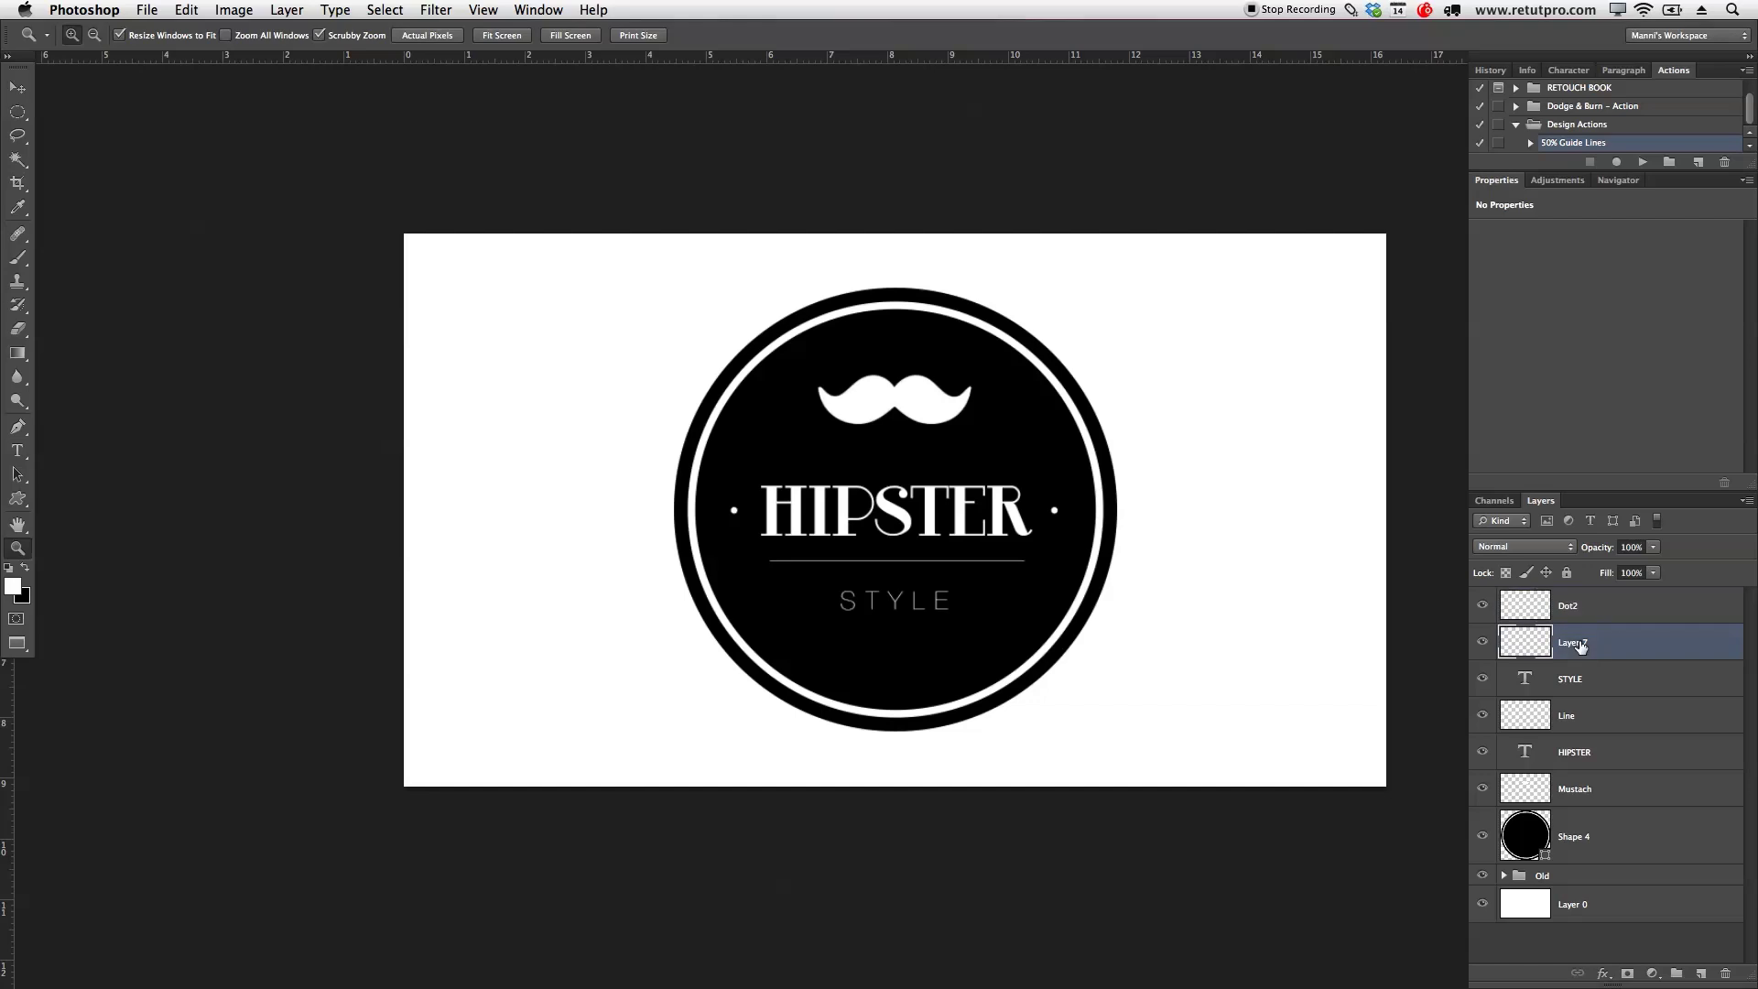
pyautogui.doubleClick(1582, 641)
pyautogui.write('Dot')
pyautogui.press('Return')
# - Group the layers from Shape 4 through Dot2 and name the group Hipster 8
pyautogui.keyDown('shift'); pyautogui.click(1595, 612); pyautogui.keyUp('shift')
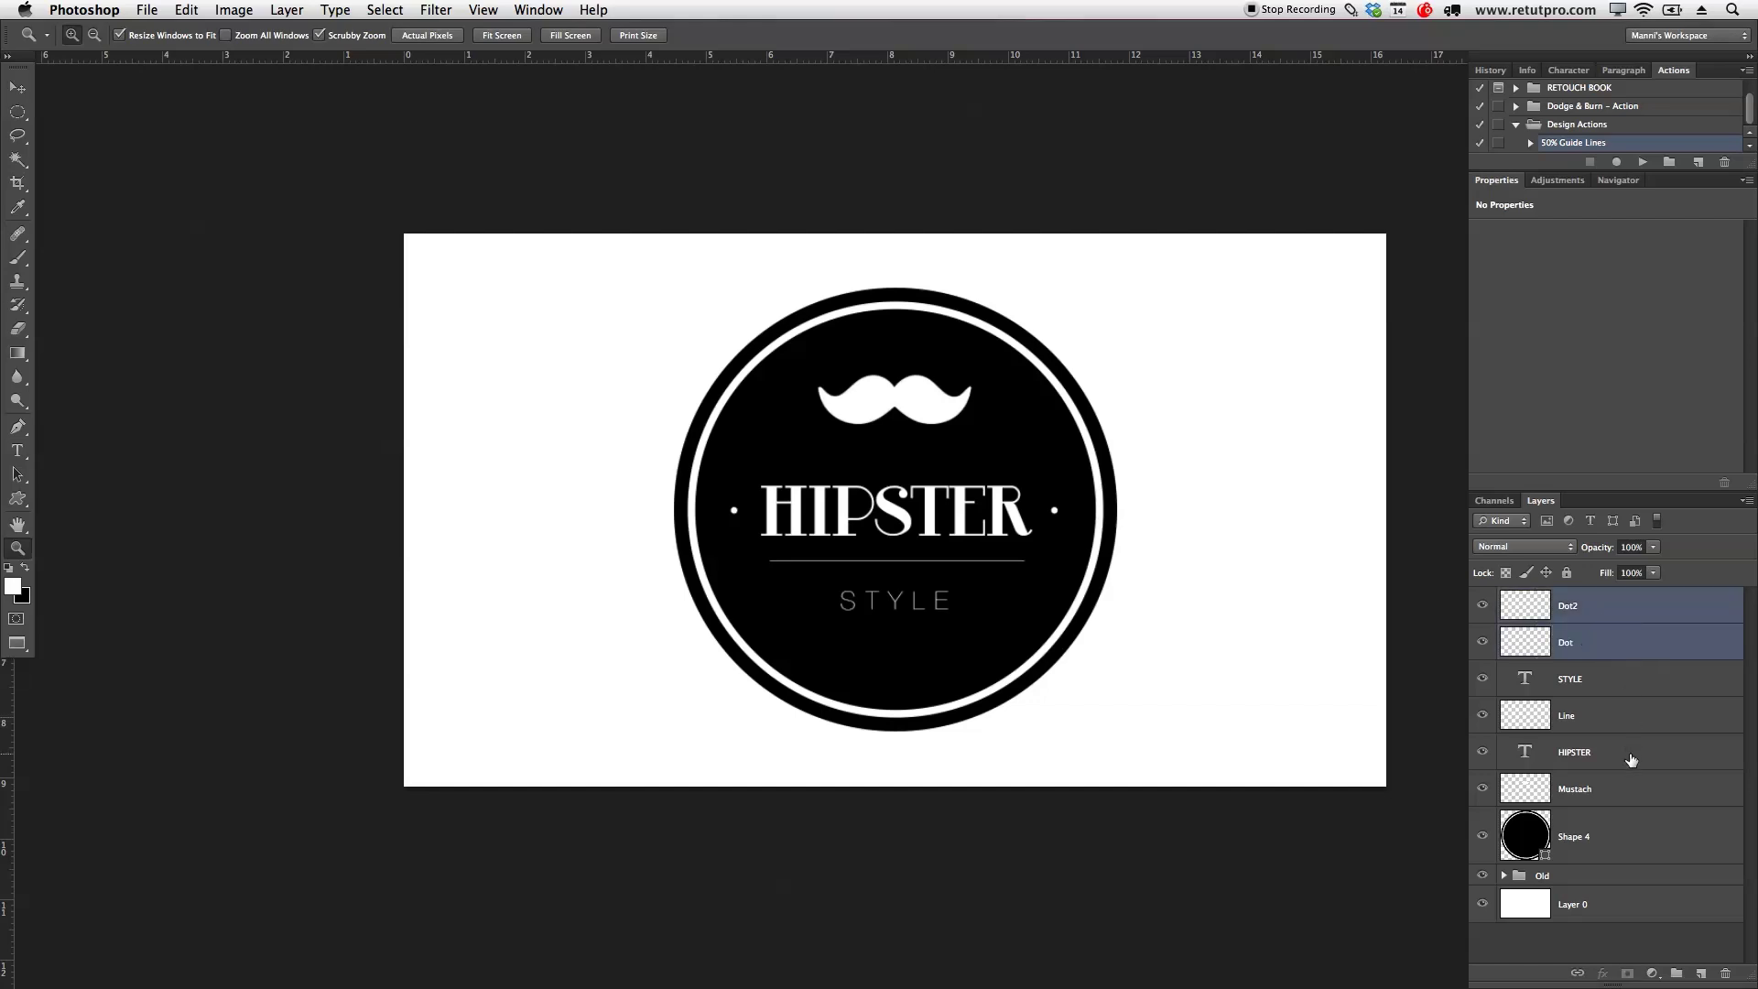
pyautogui.click(1620, 831)
pyautogui.keyDown('shift'); pyautogui.click(1607, 613); pyautogui.keyUp('shift')
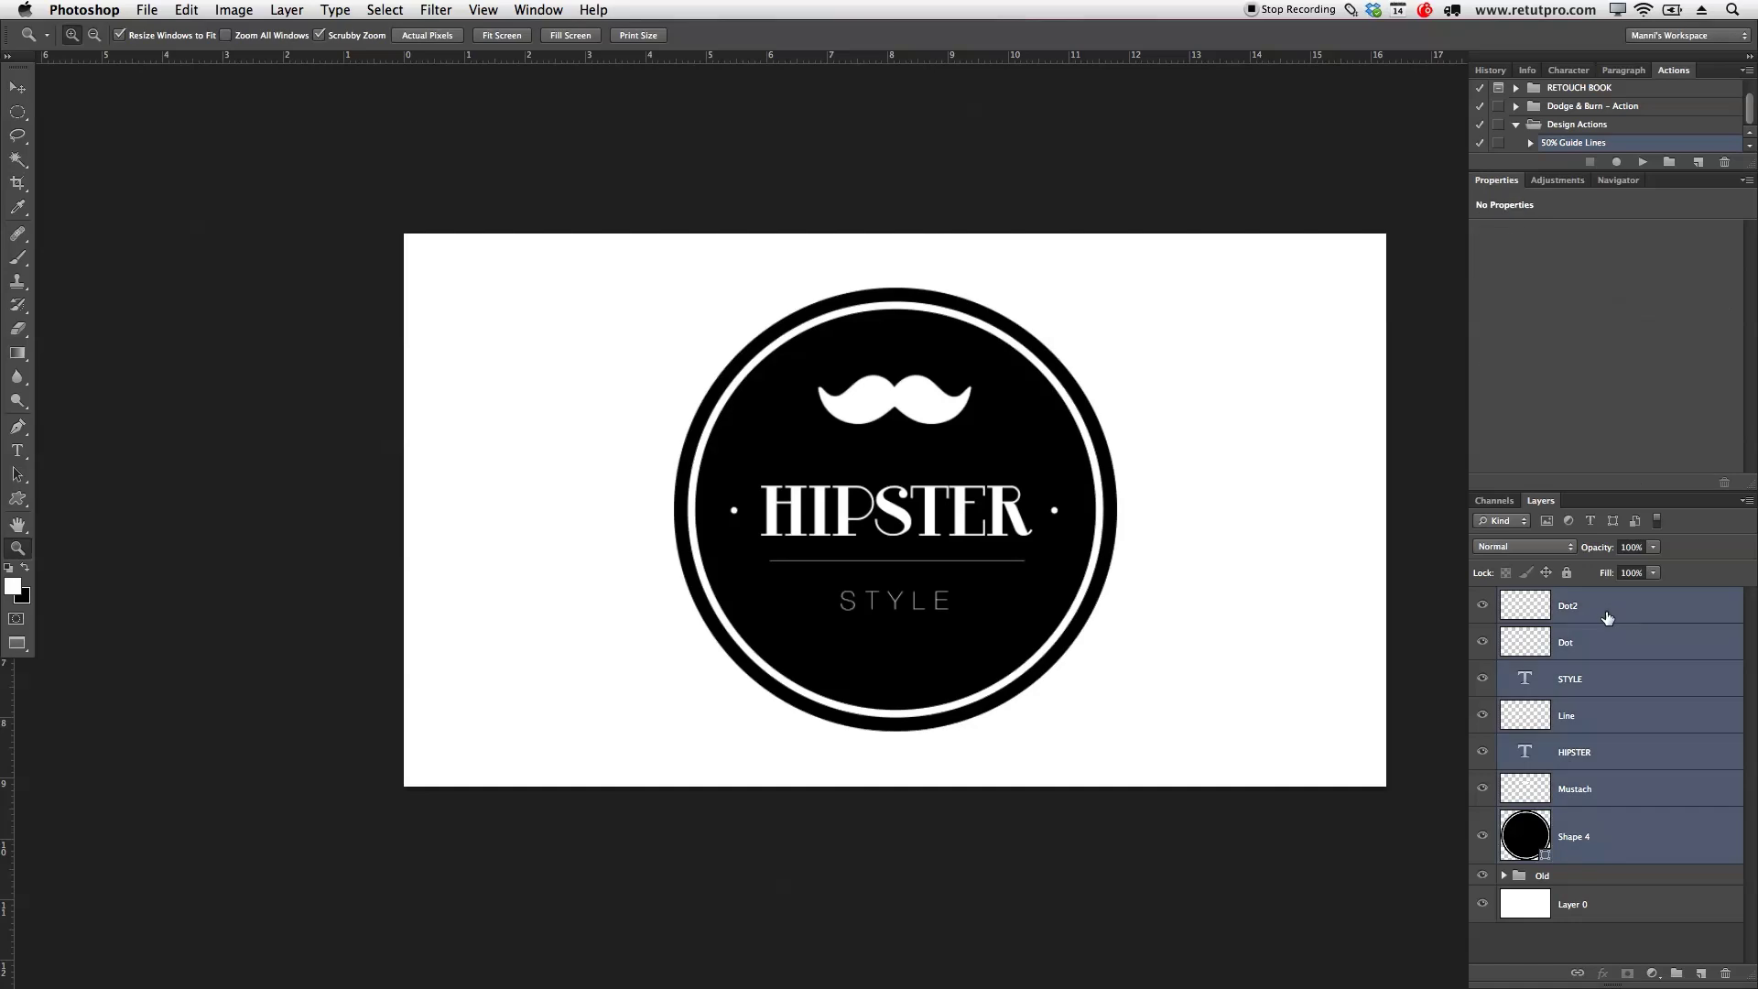
pyautogui.press('super+g')
pyautogui.doubleClick(1554, 597)
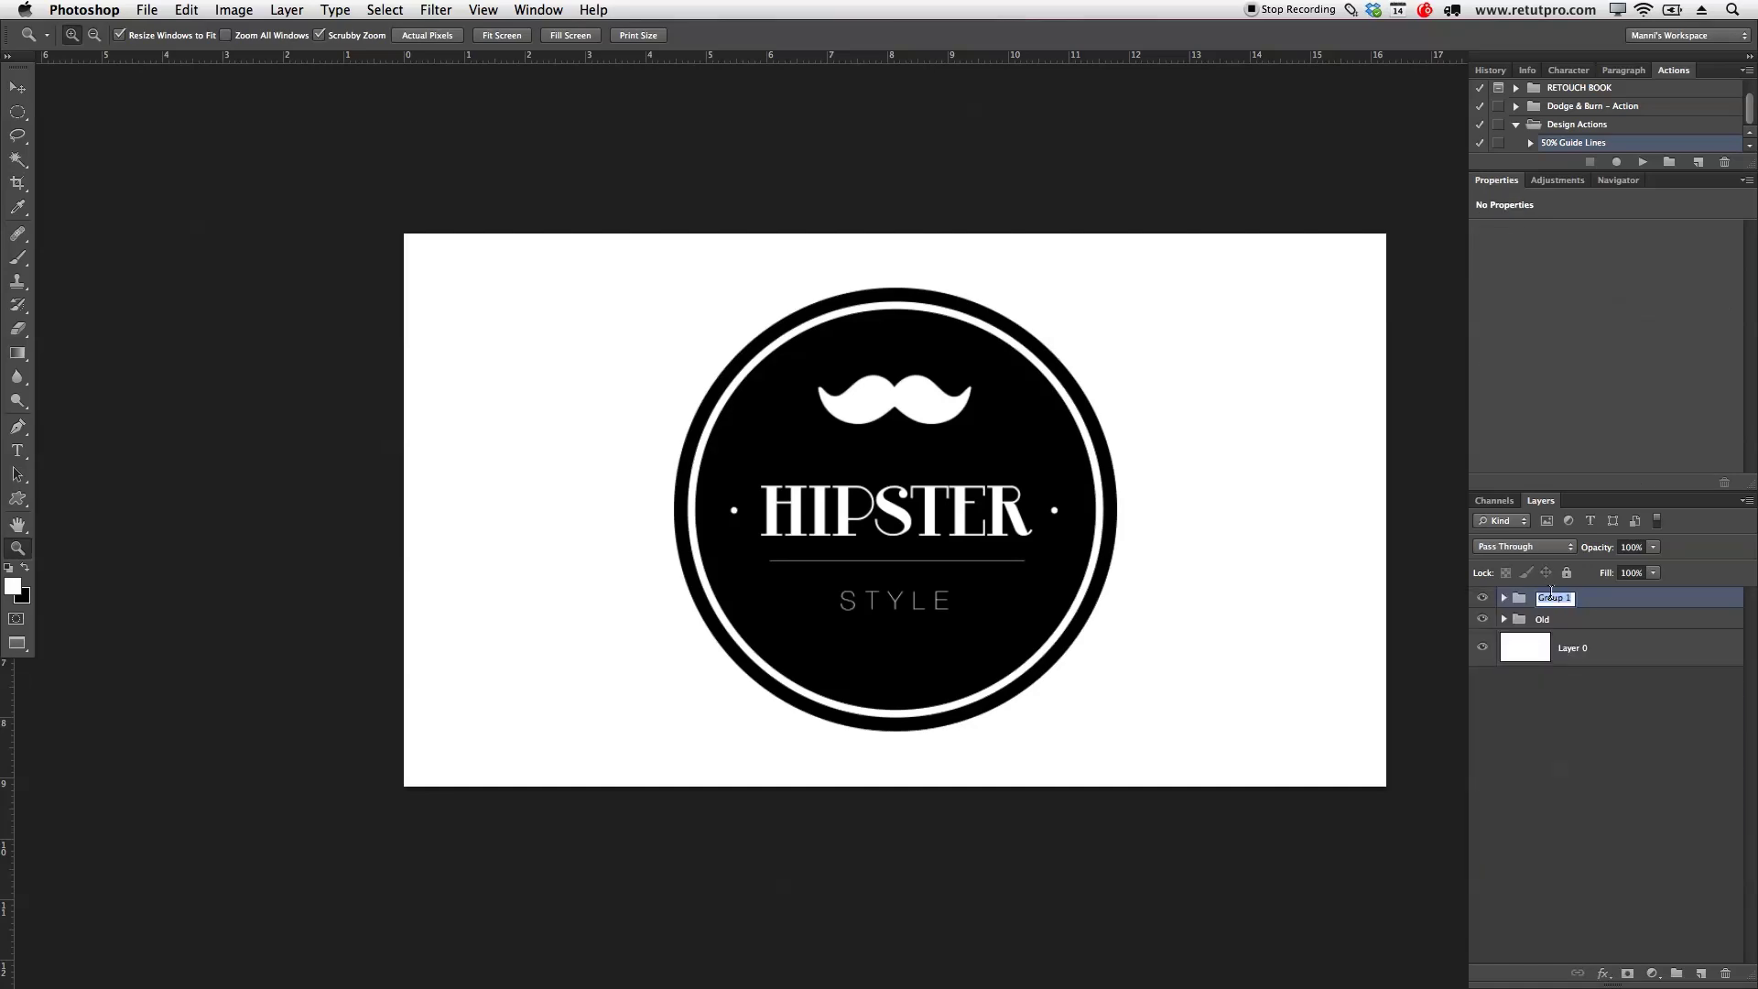
pyautogui.write('Hipster 8')
pyautogui.press('Return')
# - Hide Hipster 8, expand the Old group, and show its Logo copy design
pyautogui.click(1482, 600)
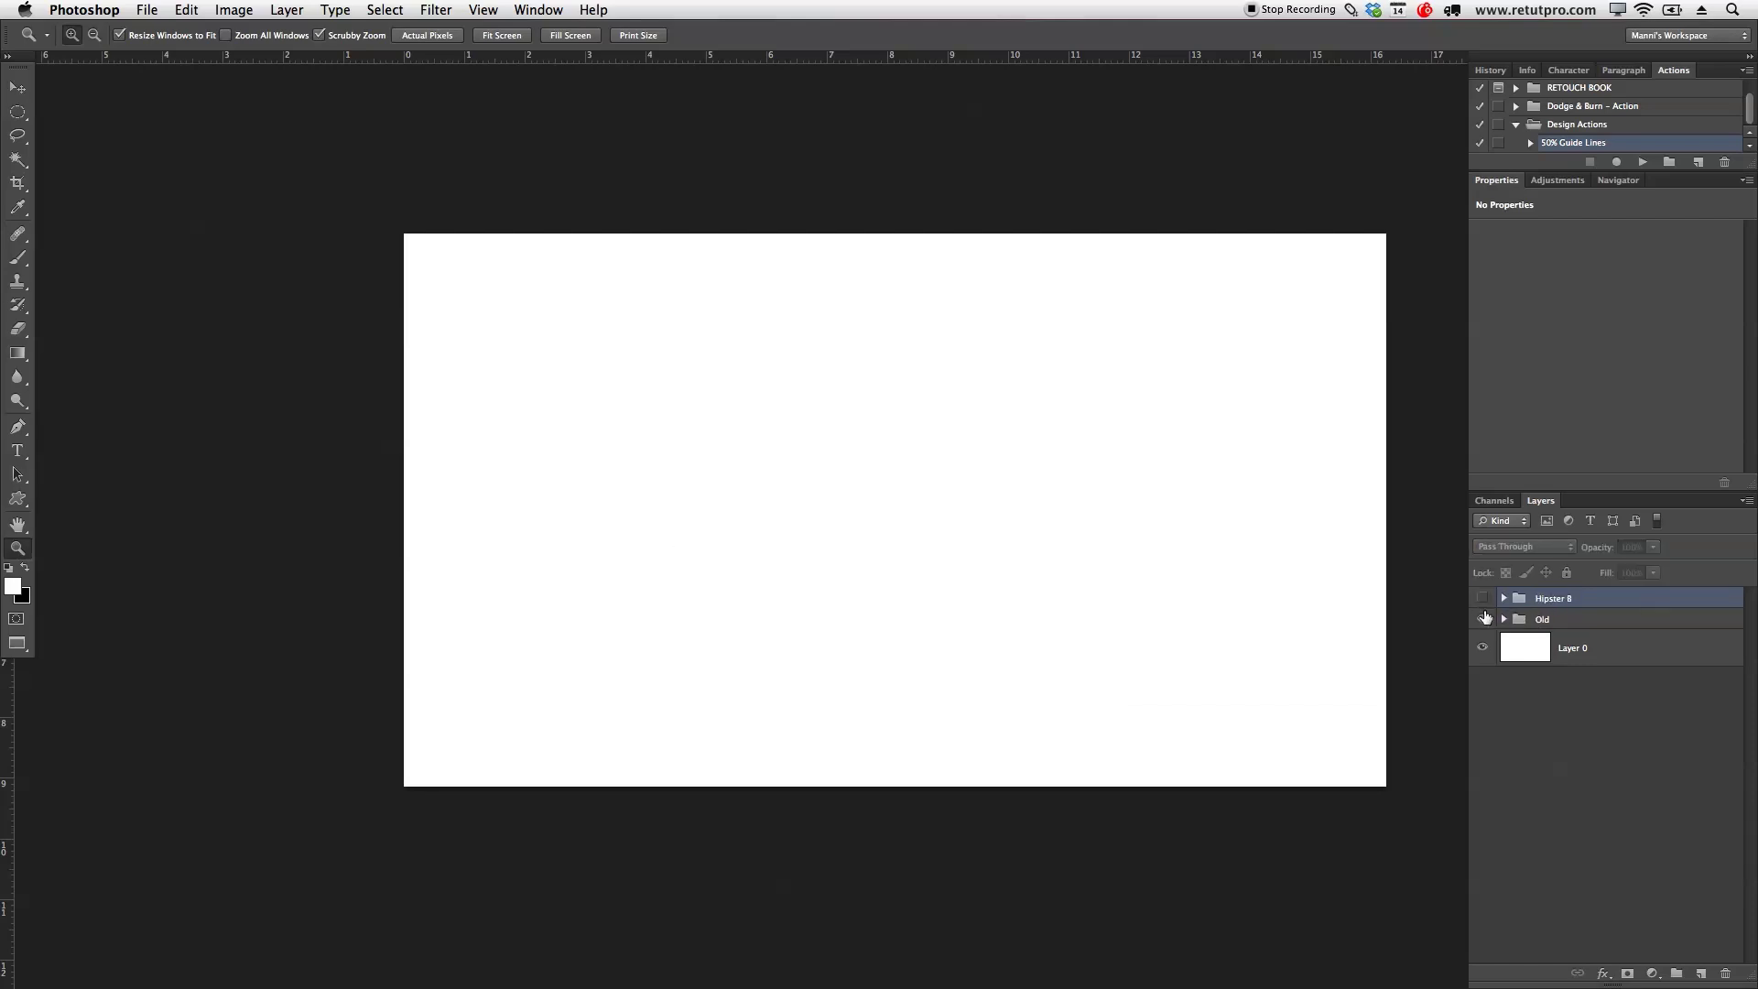
pyautogui.click(1500, 621)
pyautogui.click(1503, 620)
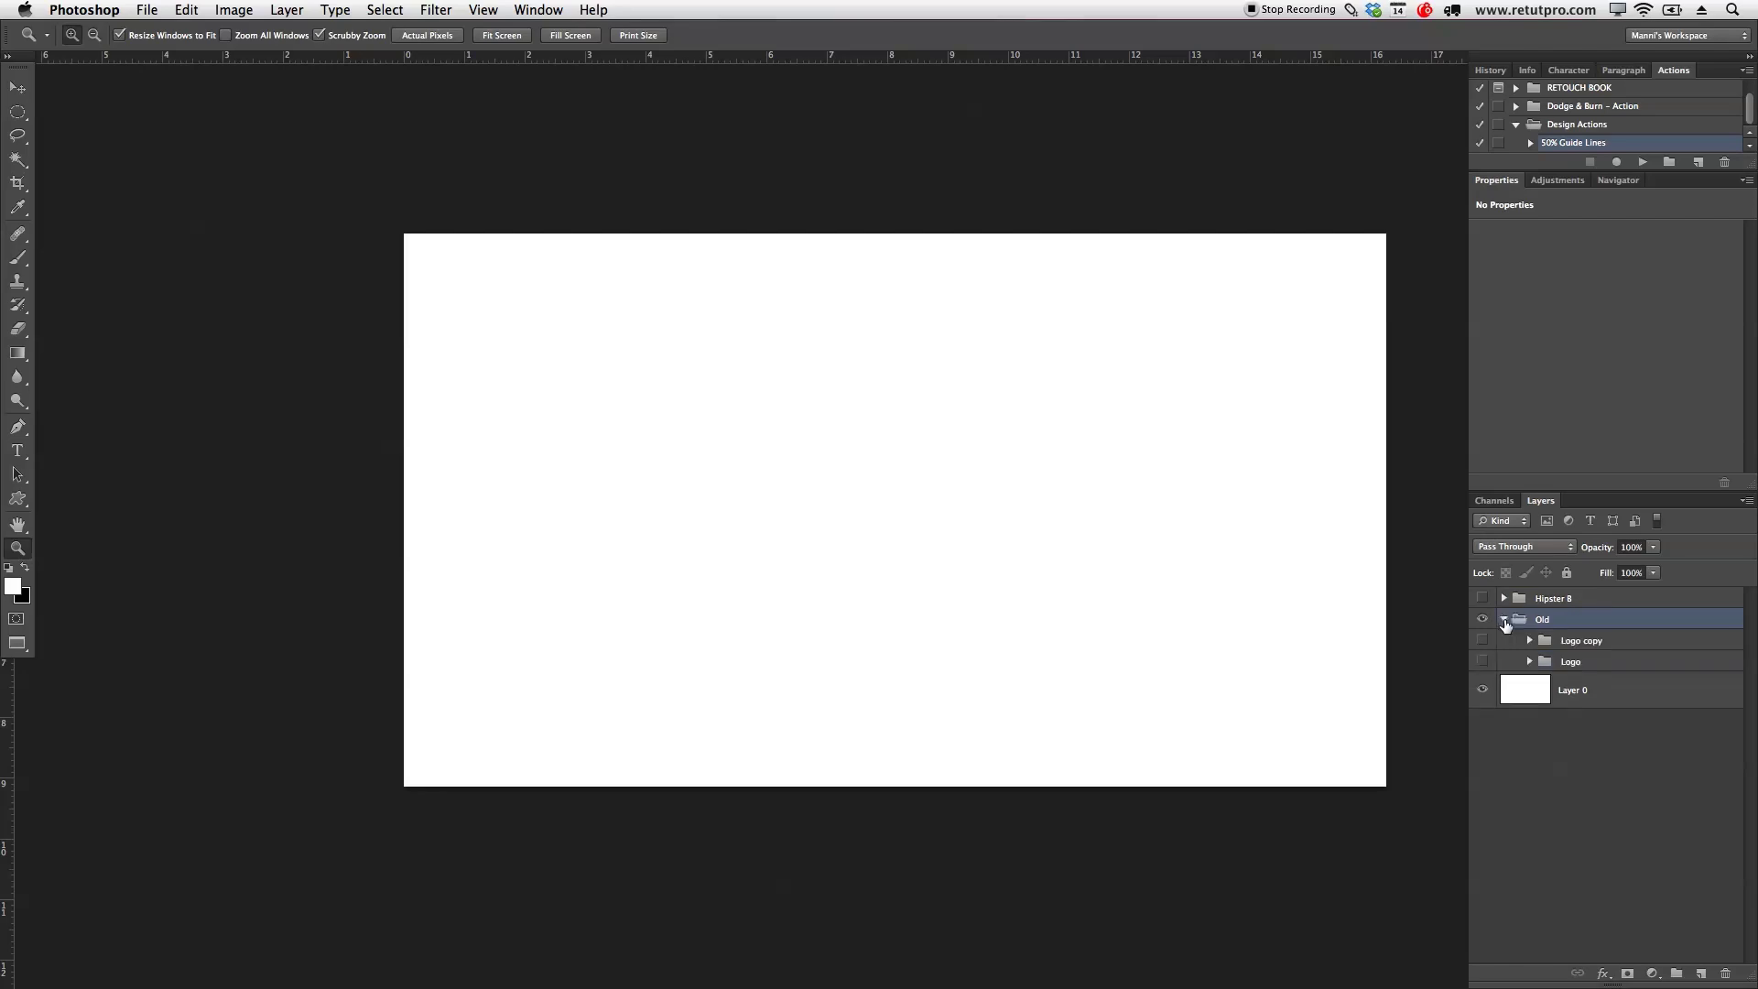
pyautogui.click(1483, 641)
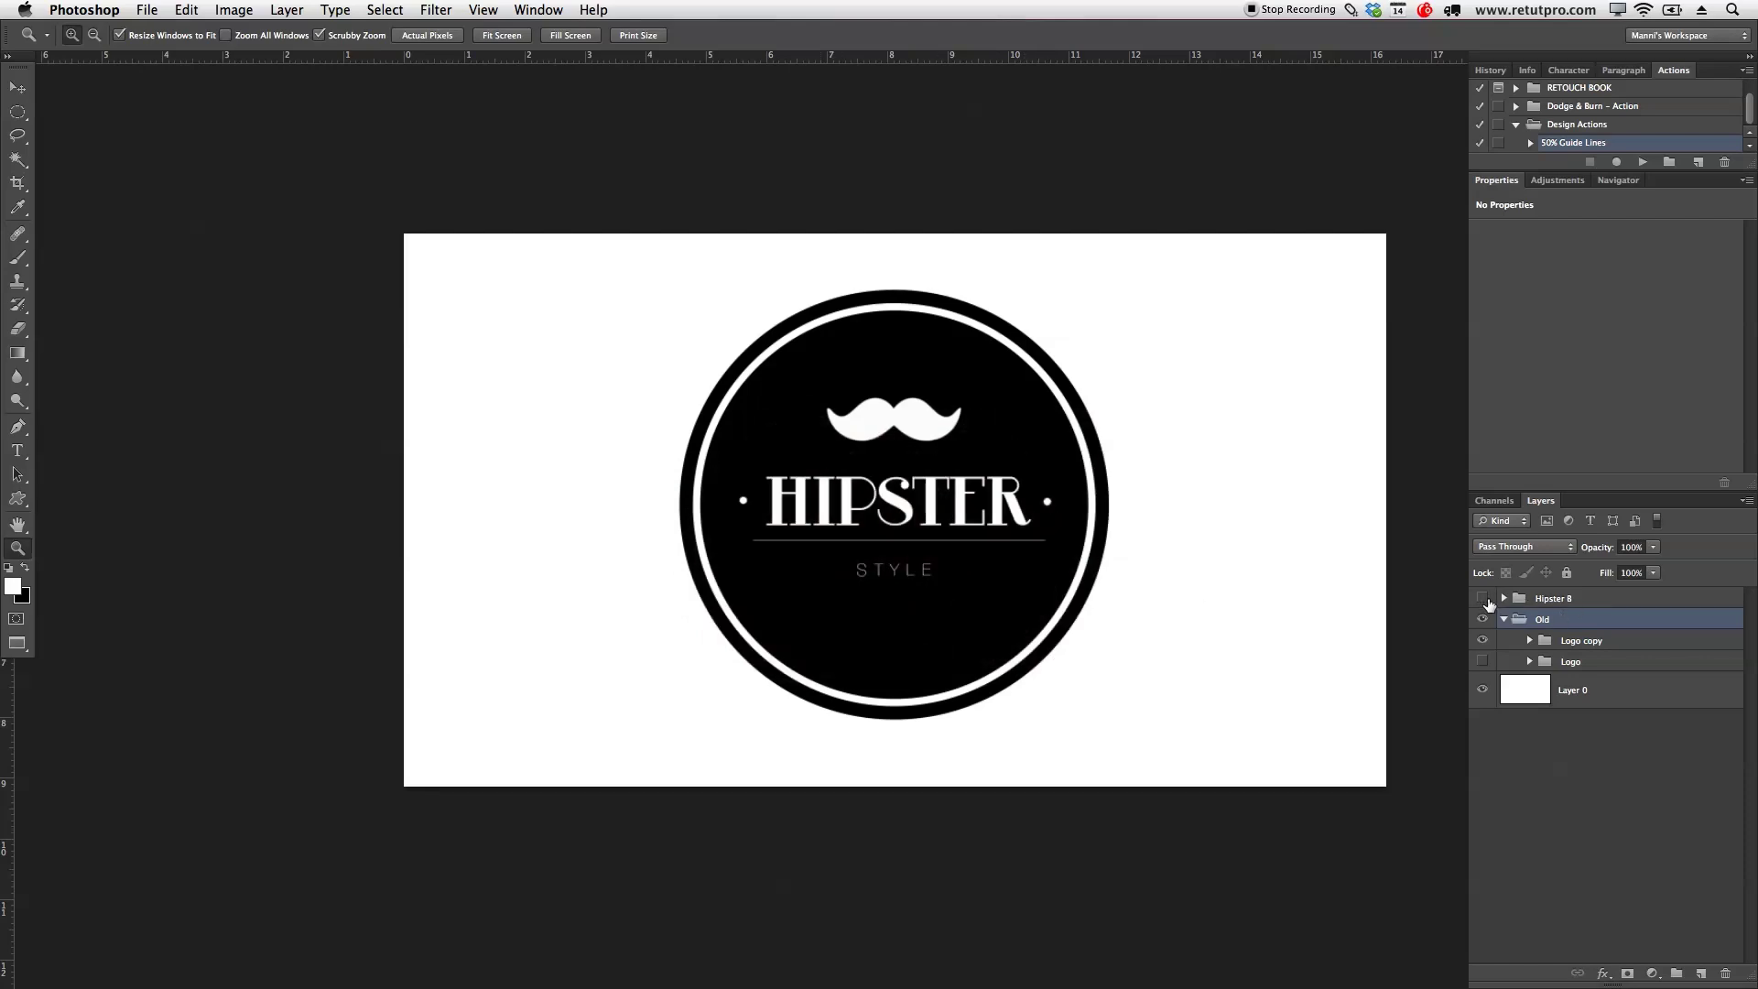
# - Show Hipster 8 again and hide the Old group, briefly toggling it to compare
pyautogui.click(1484, 601)
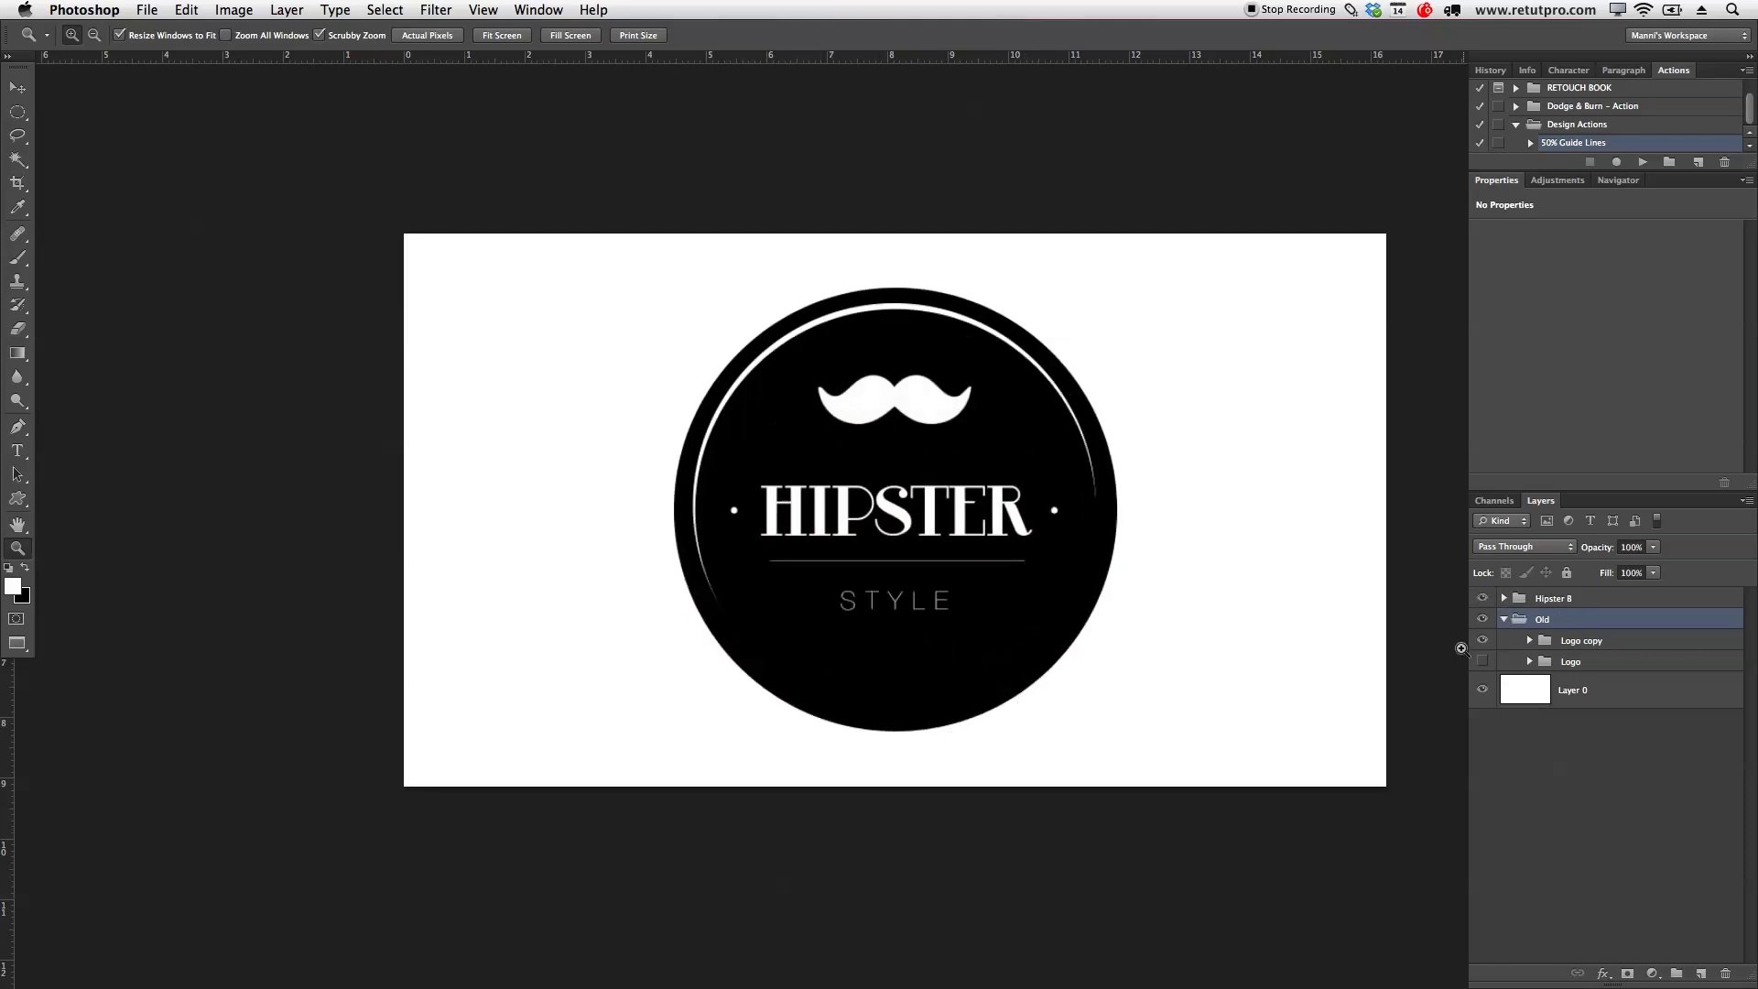
pyautogui.click(1482, 619)
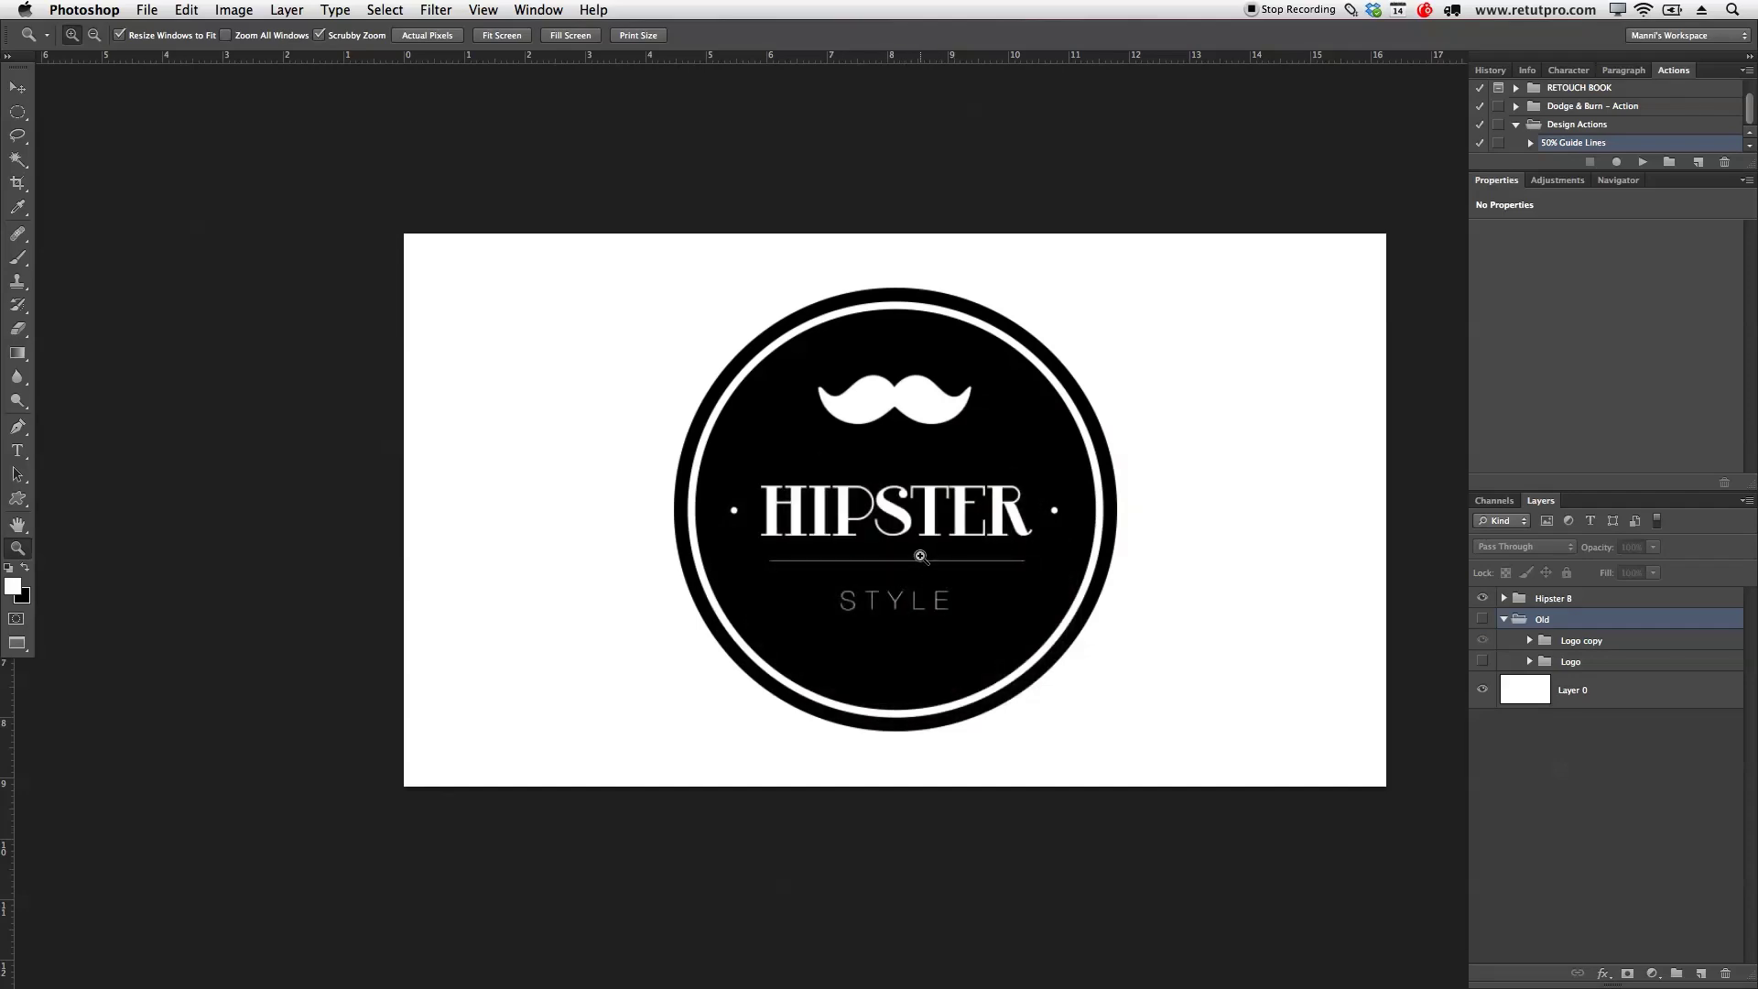
pyautogui.moveTo(918, 551)
pyautogui.mouseDown()
pyautogui.moveTo(975, 547)
pyautogui.moveTo(914, 527)
pyautogui.mouseUp()
pyautogui.click(1482, 619)
pyautogui.click(1484, 619)
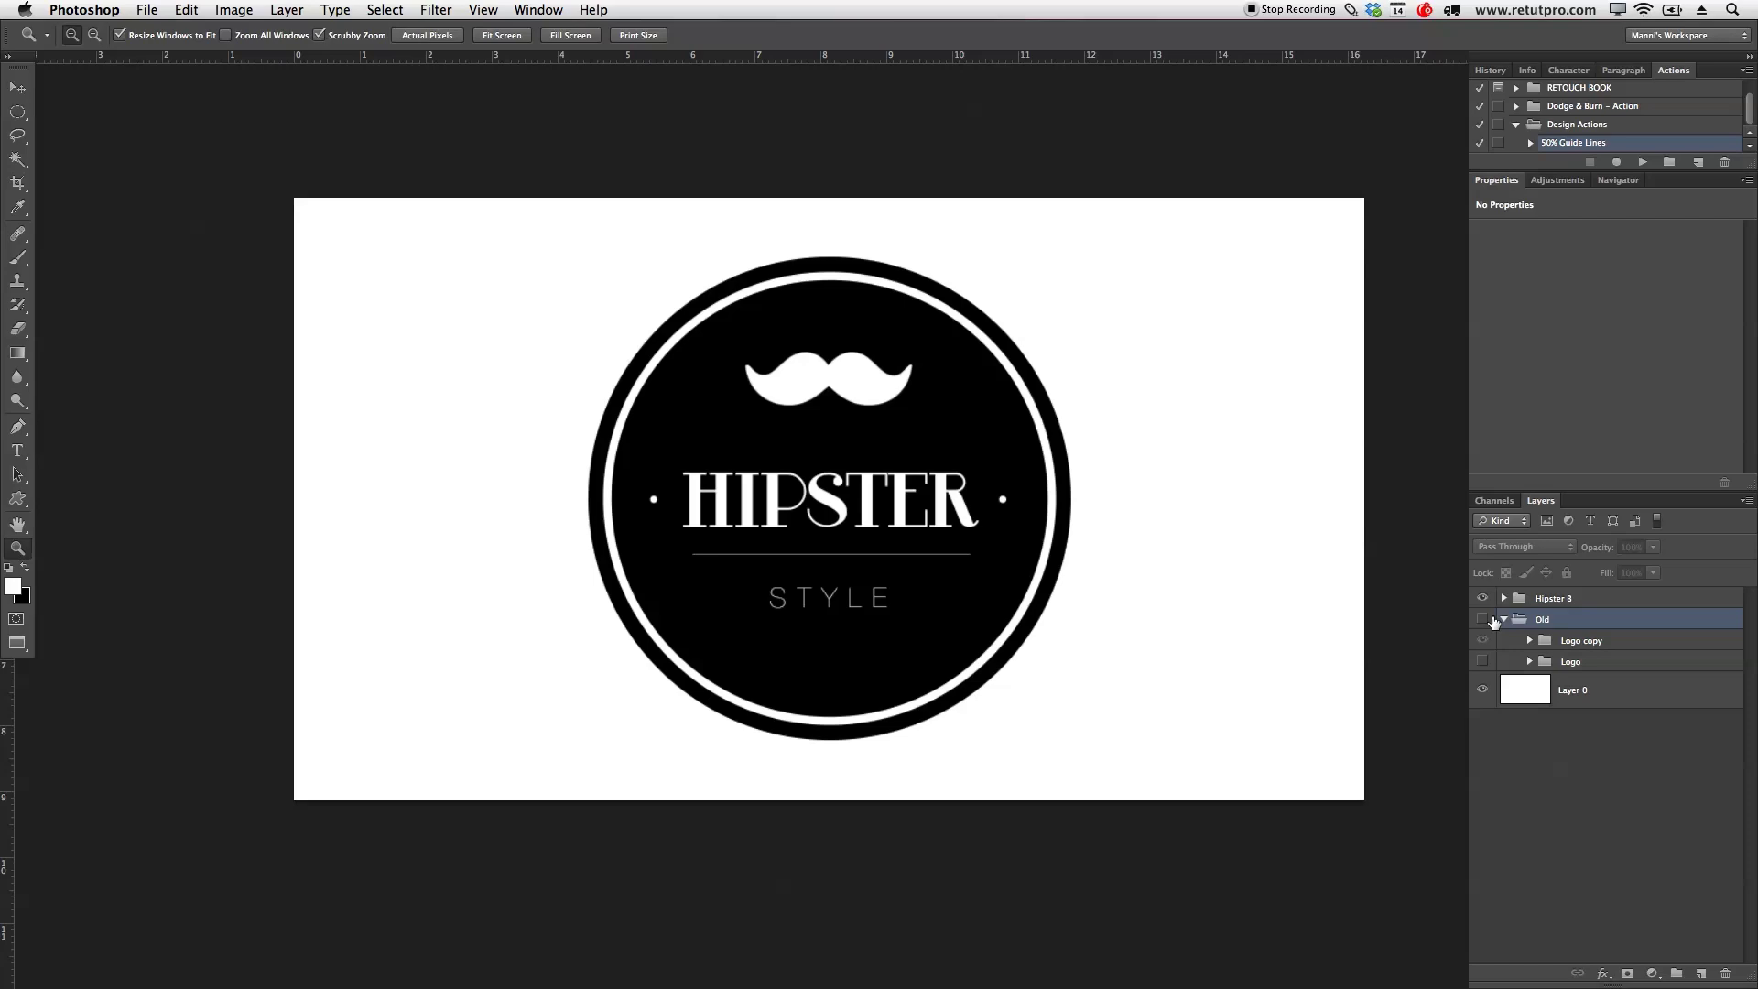